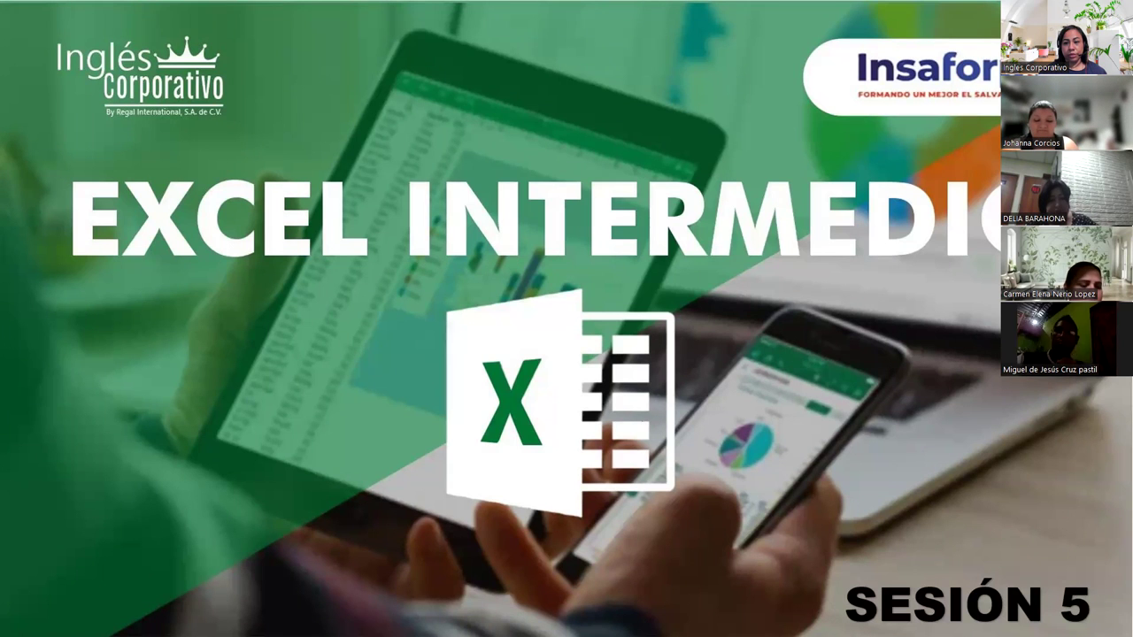
Advance past the title and agenda slides to the Objetivo Sesión 5 slide
key("Right")
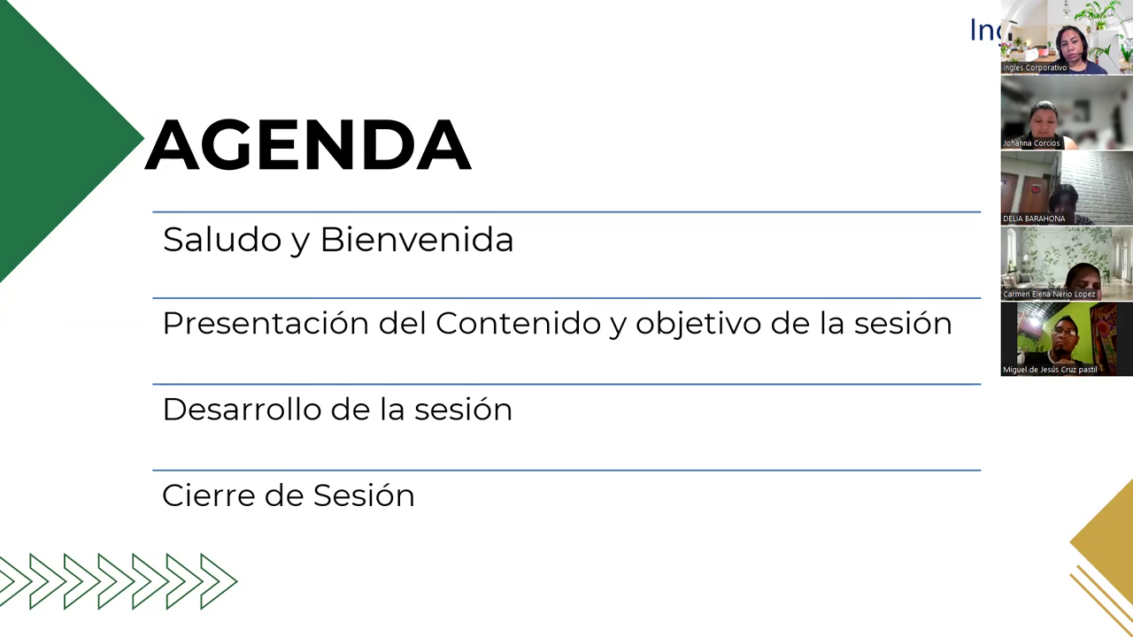
key("Right")
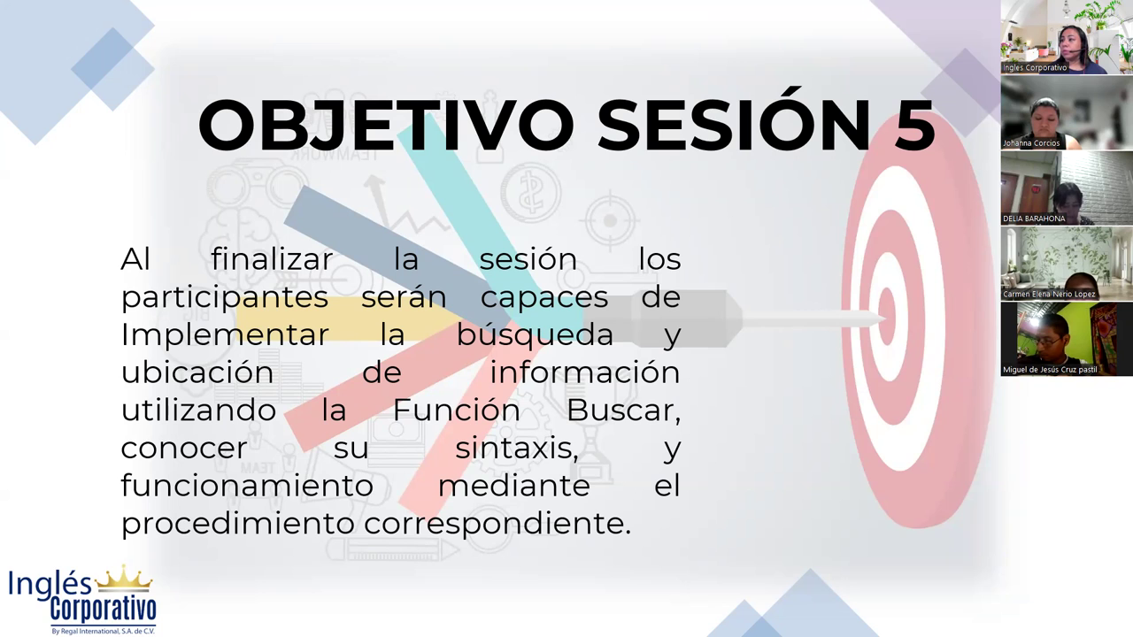
Advance to the Función Buscar slide showing its definition and two limitations
key("Right")
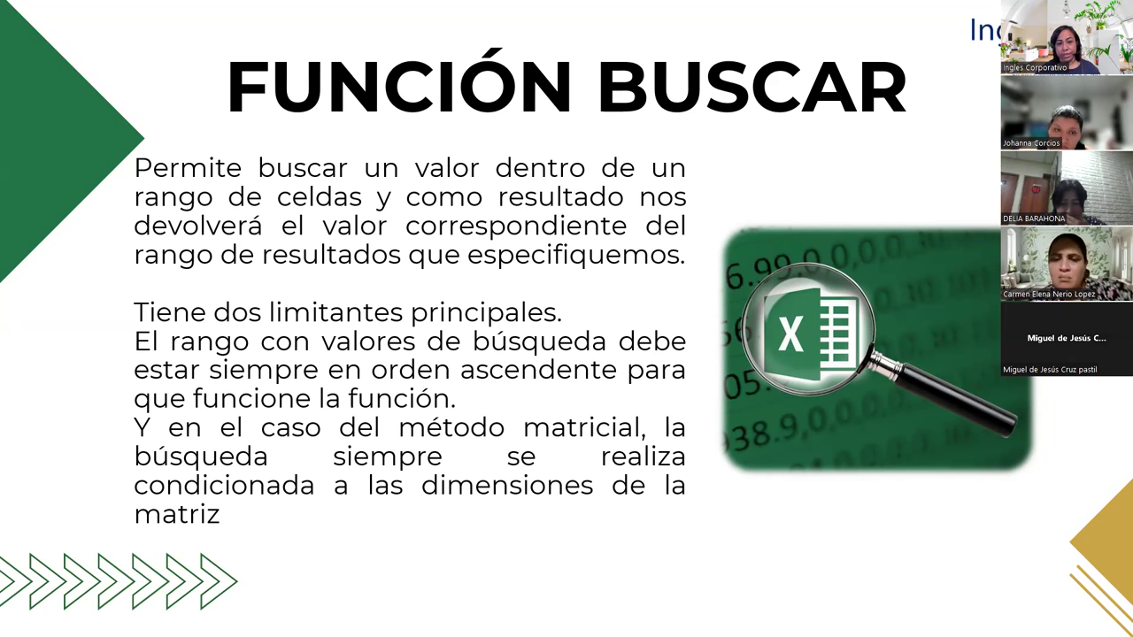
Step through the Forma Vectorial slide and on to the Forma Matricial slide
key("Right")
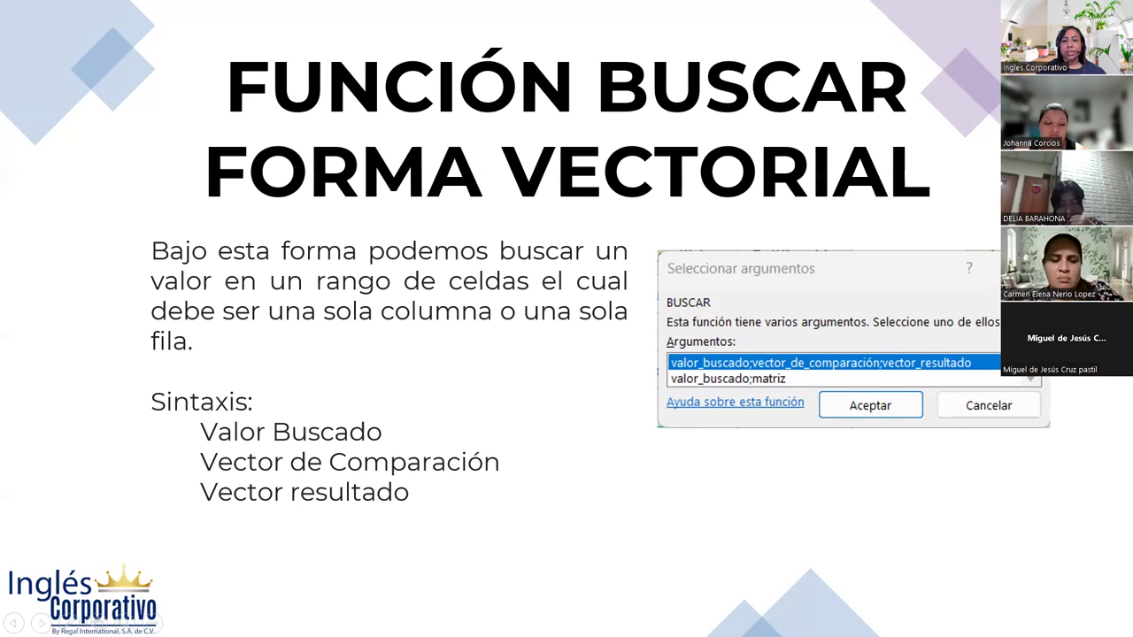
key("Right")
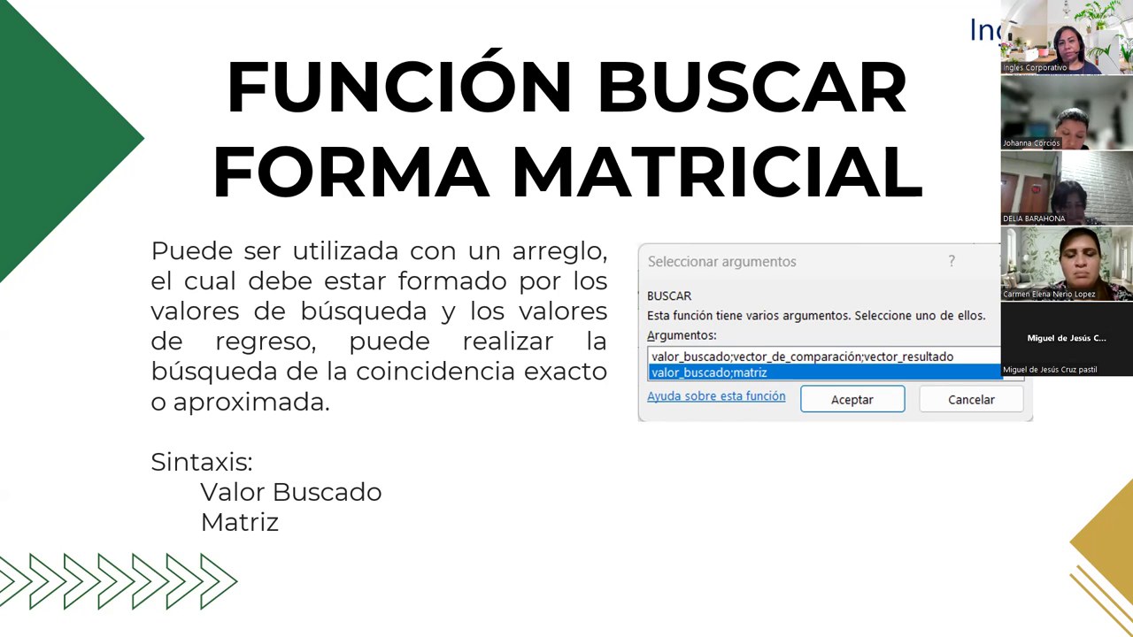
Advance to the Desarrollo slide, then switch to the maximized Práctica Sesión 5 workbook
key("Right")
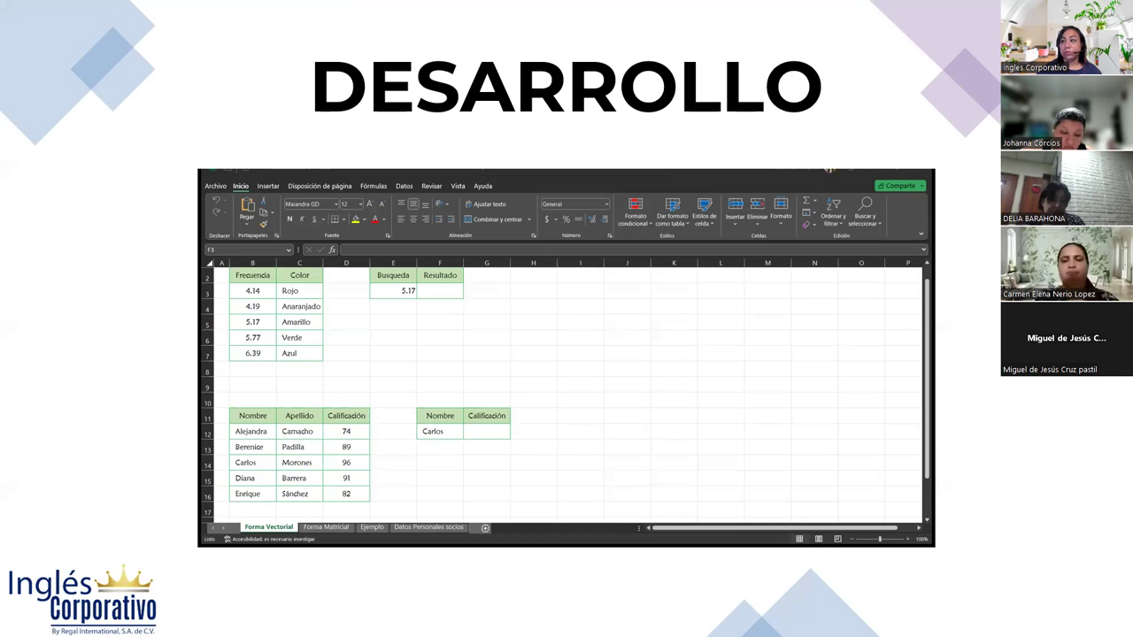
key("alt+Tab")
double_click(767, 84)
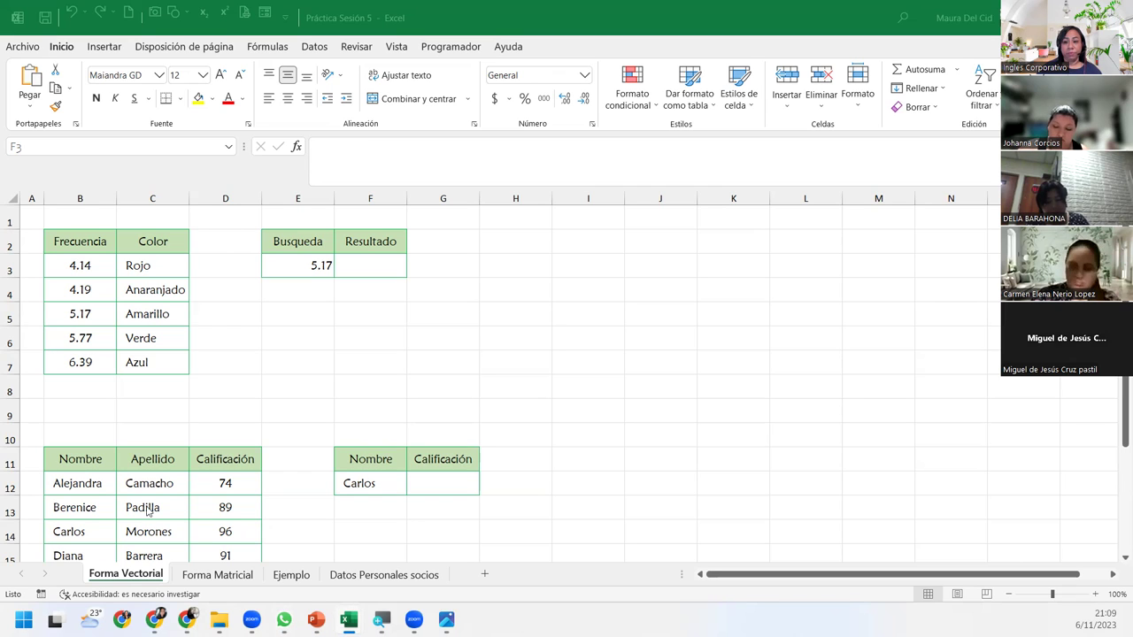
left_click(382, 269)
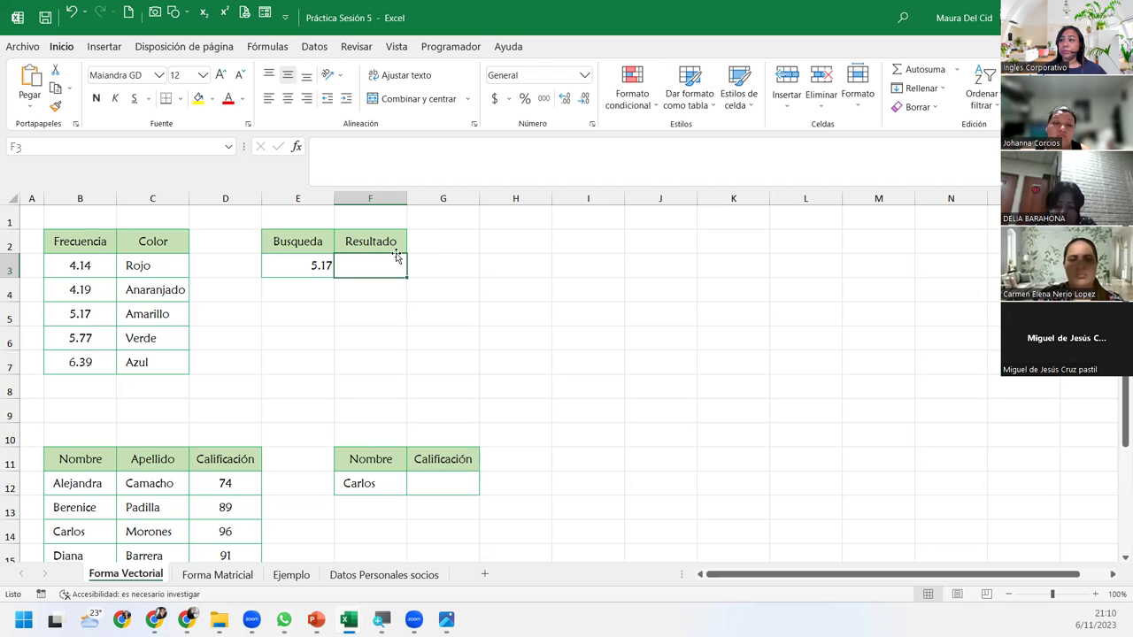
Insert BUSCAR into F3 from Fórmulas > Búsqueda y referencia, showing the argument-form choice
left_click(266, 47)
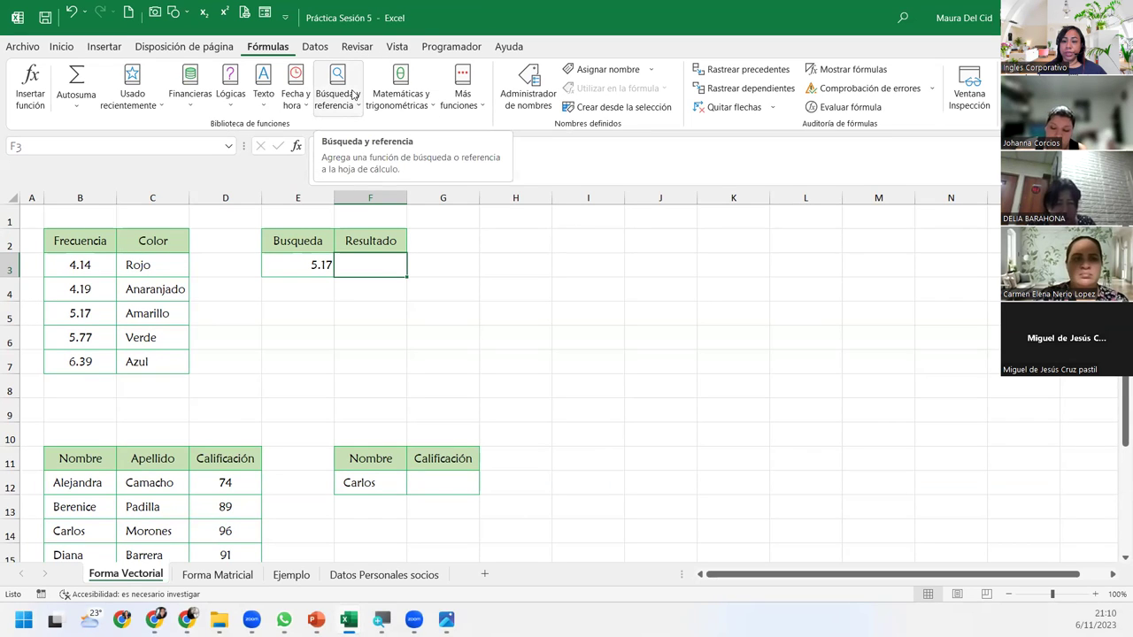
left_click(353, 95)
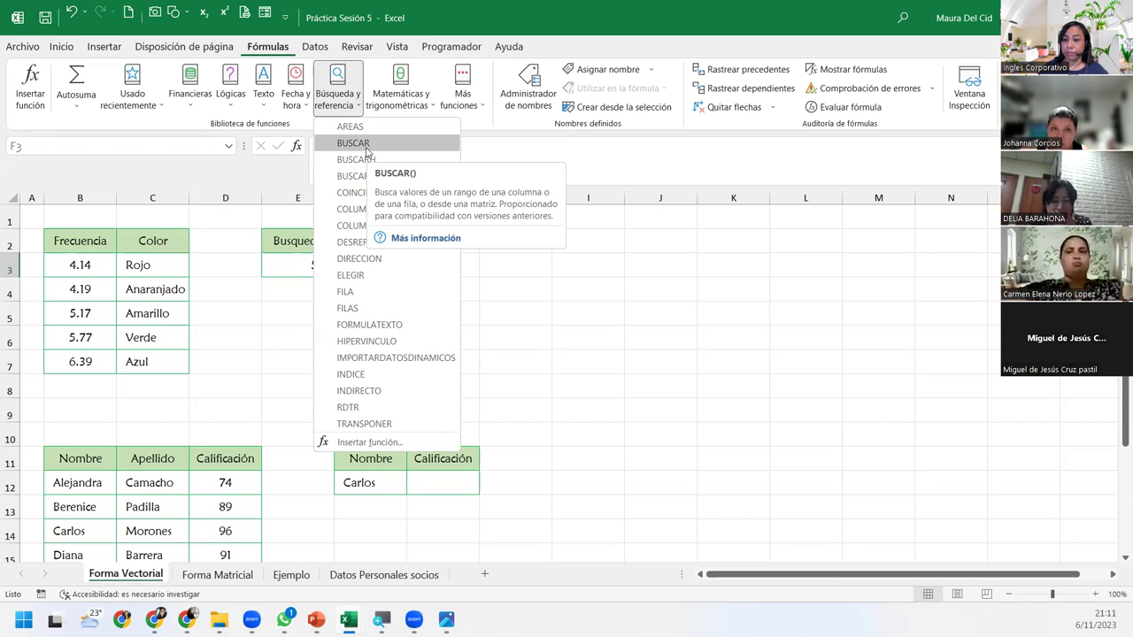
left_click(367, 148)
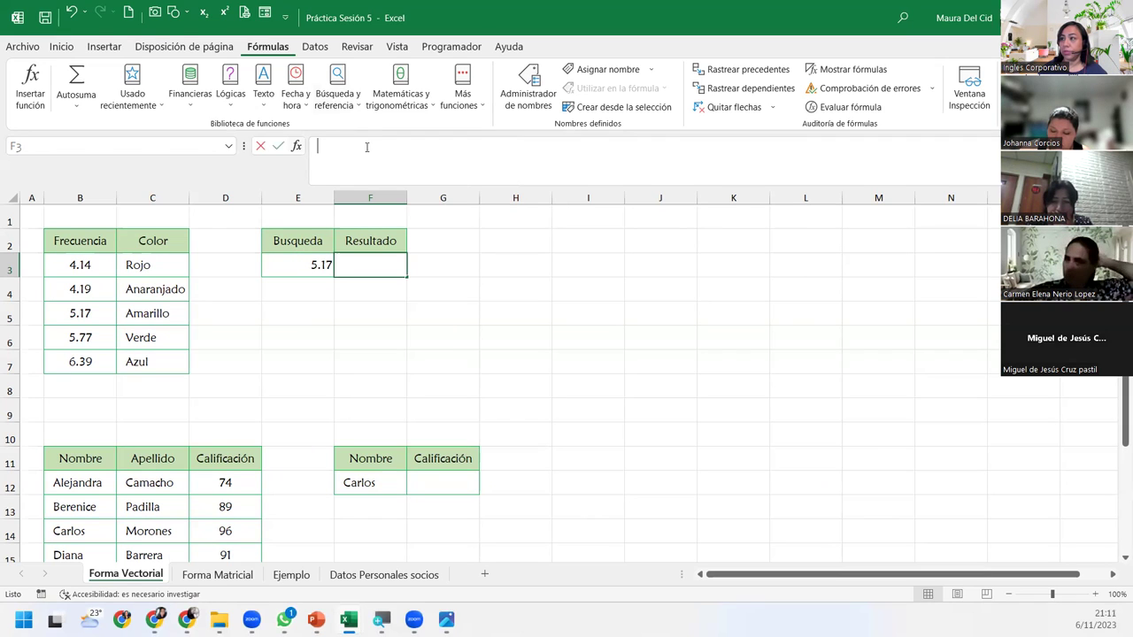
left_click_drag(632, 287, 317, 307)
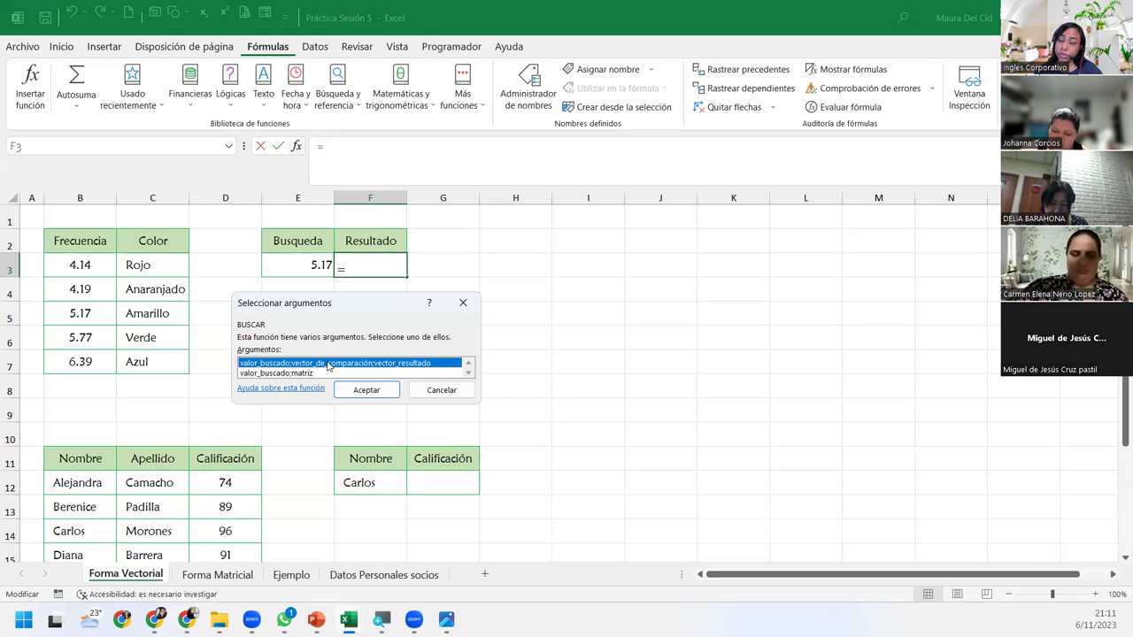
Choose the vector form of BUSCAR and set Valor_buscado to E3 (5.17)
left_click(373, 395)
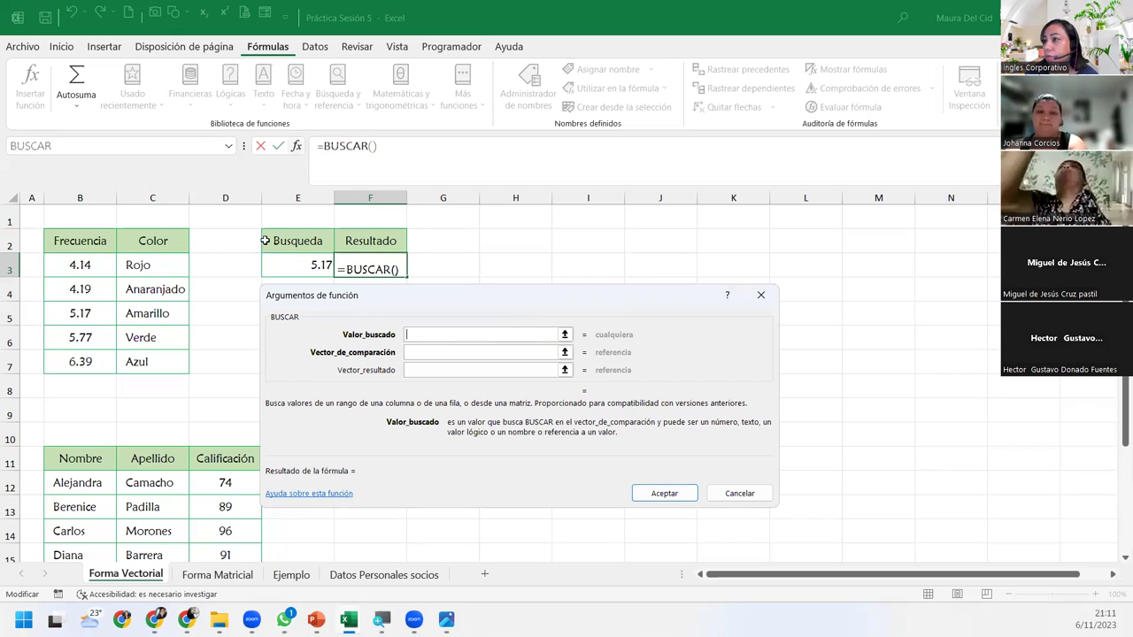
left_click(295, 264)
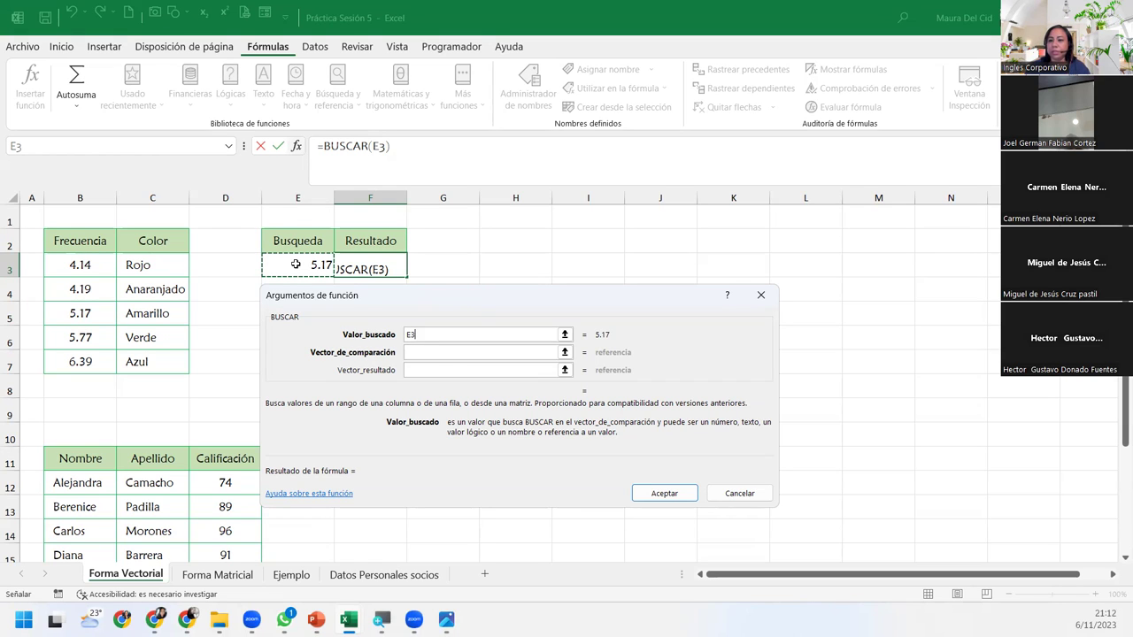
left_click(419, 353)
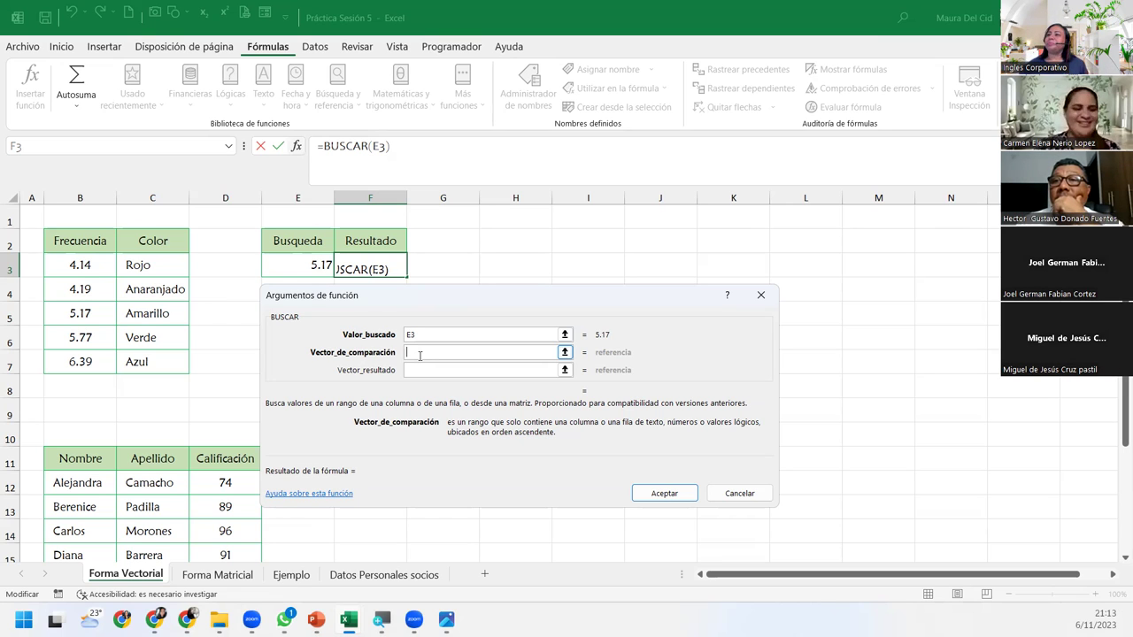
left_click(292, 265)
left_click(440, 354)
key("BackSpace")
key("BackSpace")
left_click(413, 336)
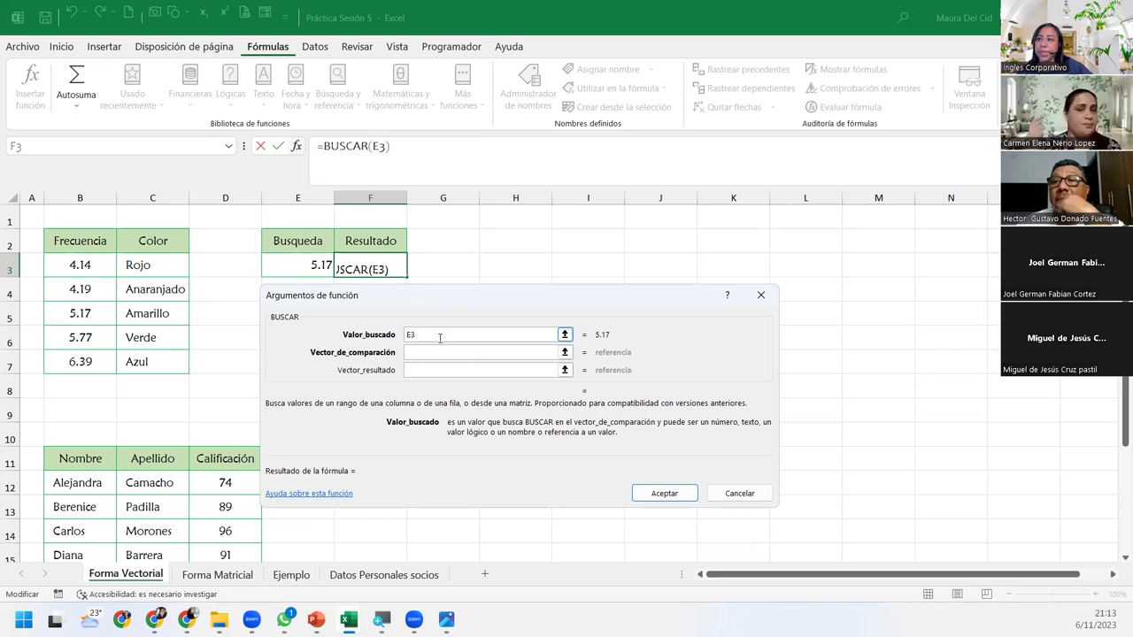
left_click(429, 352)
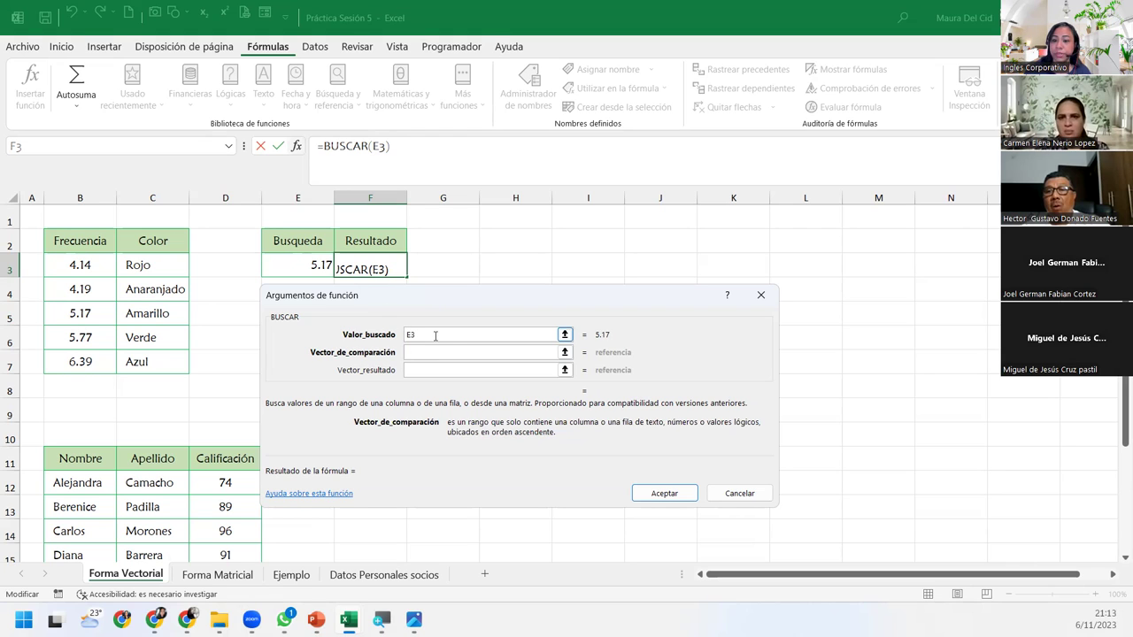
Set the comparison vector to the Frecuencia range B3:B7
left_click(78, 265)
left_click_drag(78, 266, 80, 361)
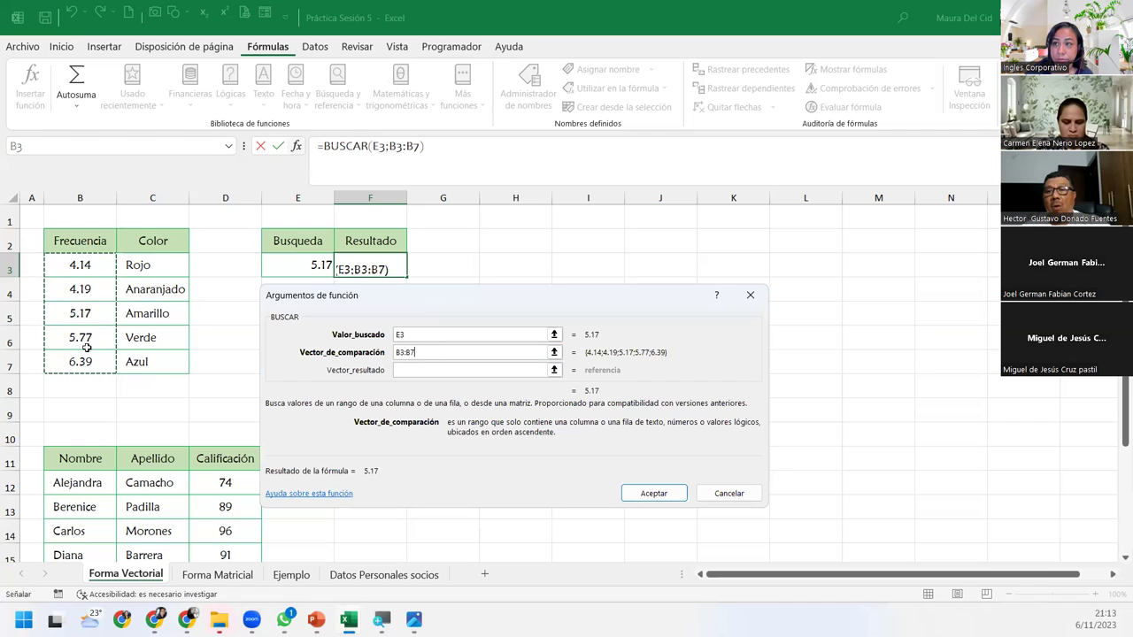
left_click(450, 356)
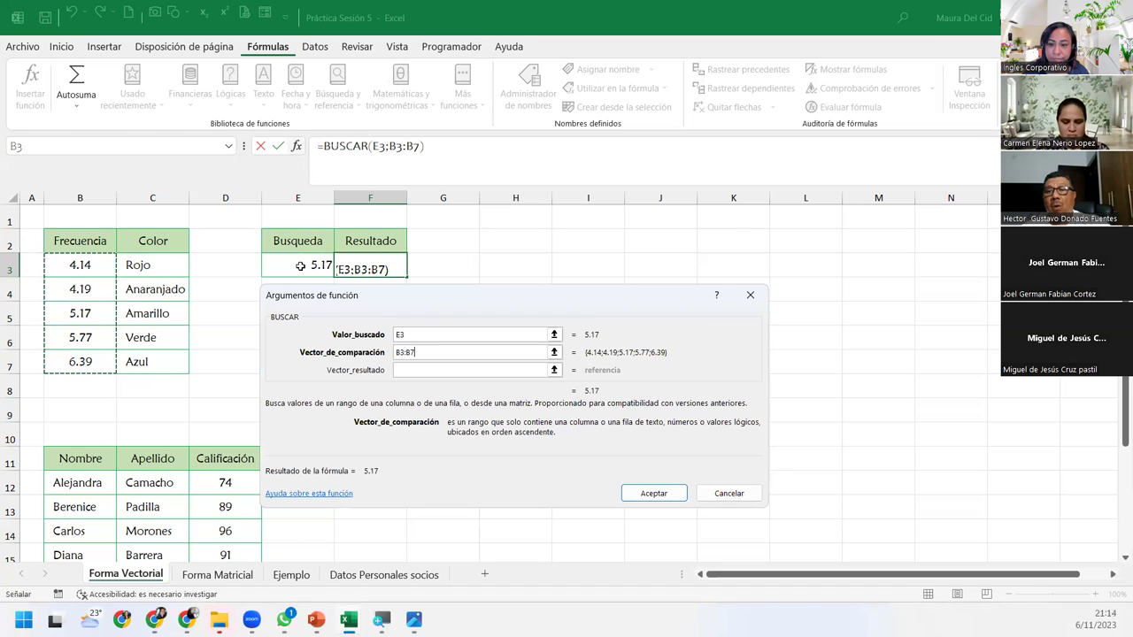
left_click(429, 357)
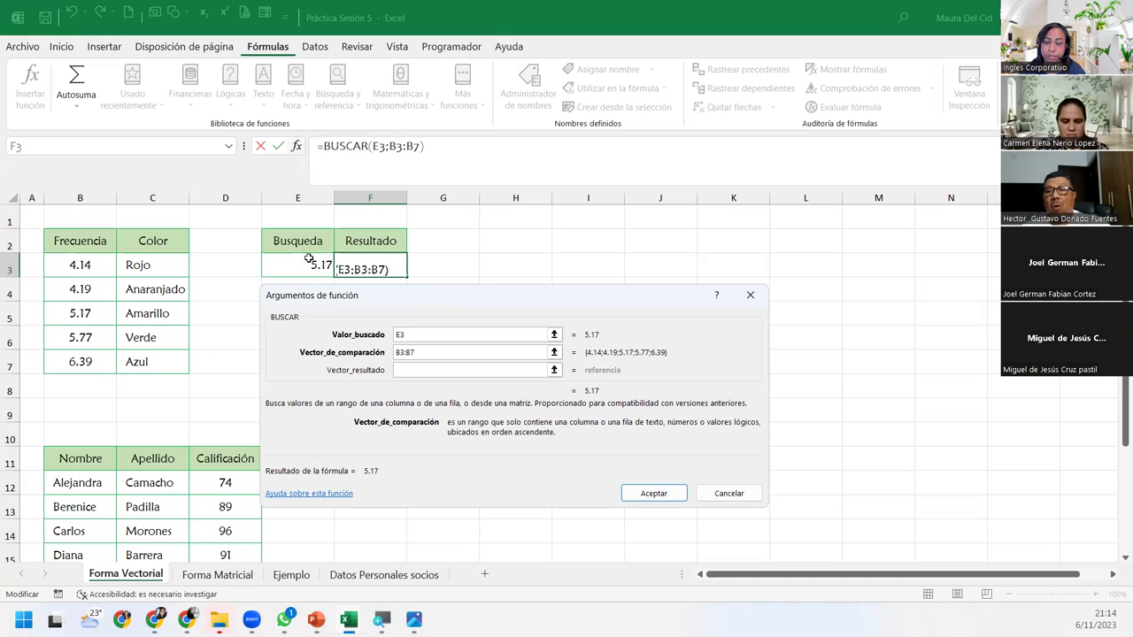
Set the result vector to the Color names C3:C7, previewing Amarillo
left_click(432, 372)
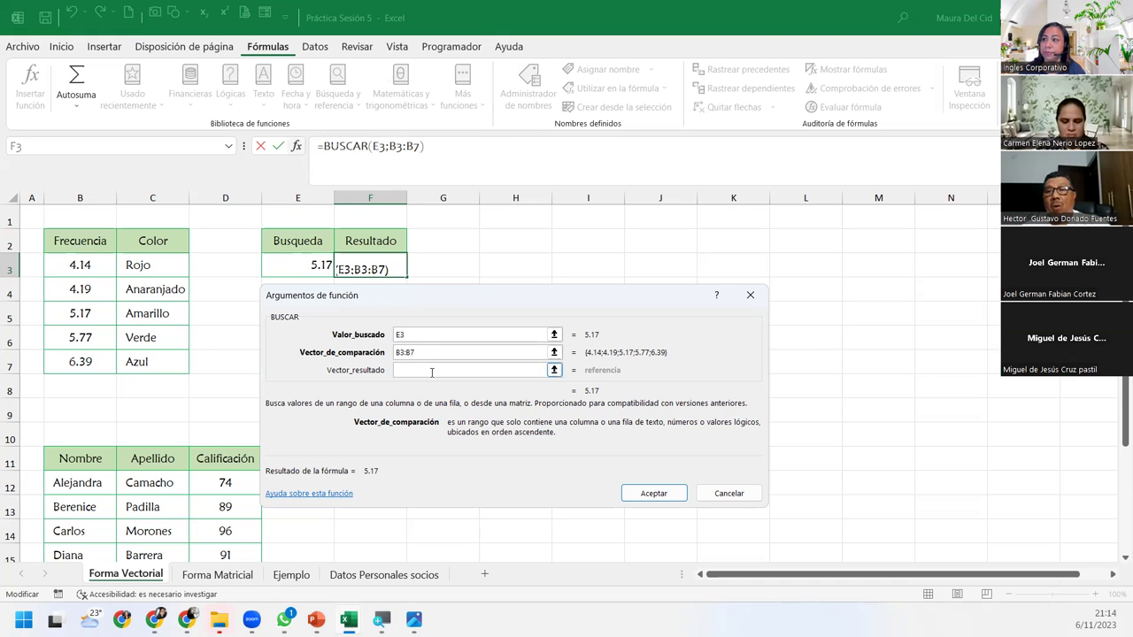
left_click(432, 372)
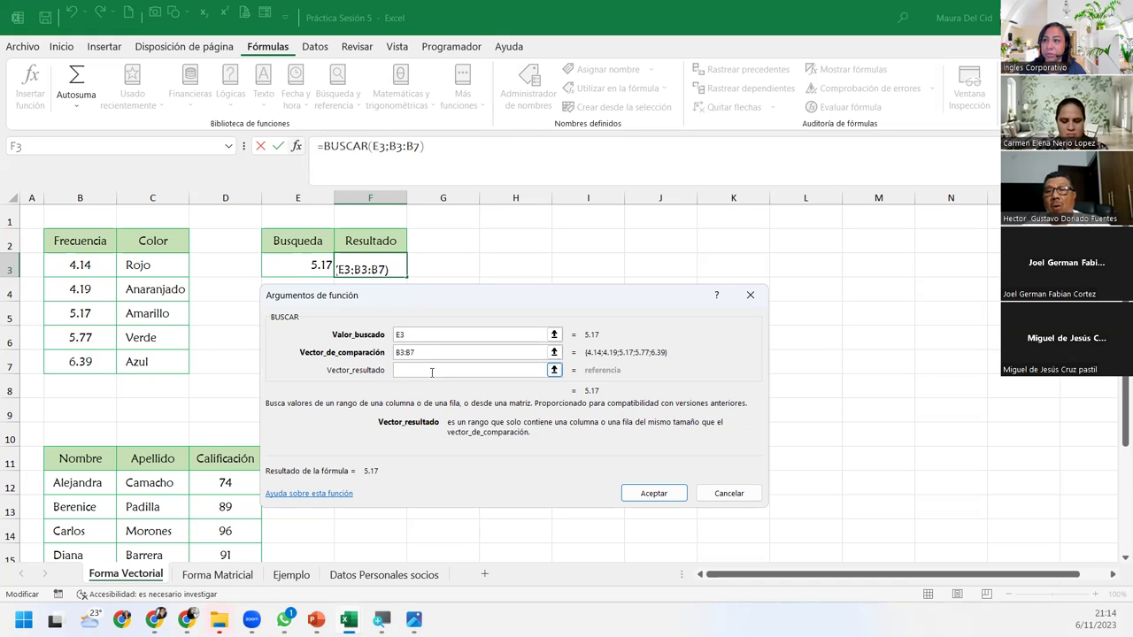
left_click(151, 270)
left_click_drag(150, 270, 155, 359)
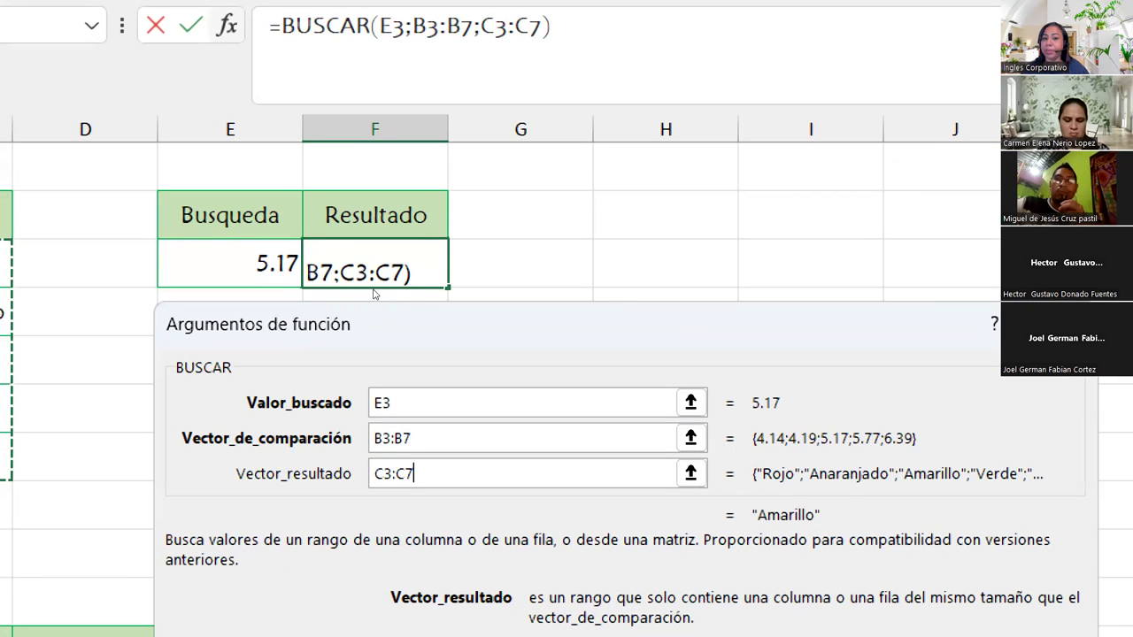
key("shift+Tab")
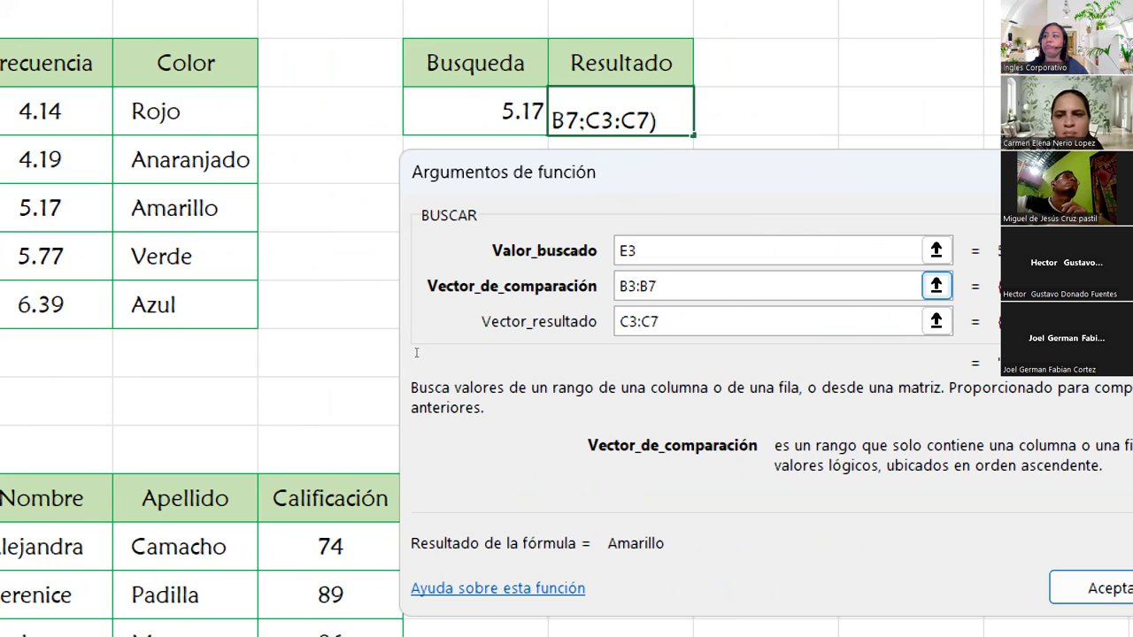
key("Tab")
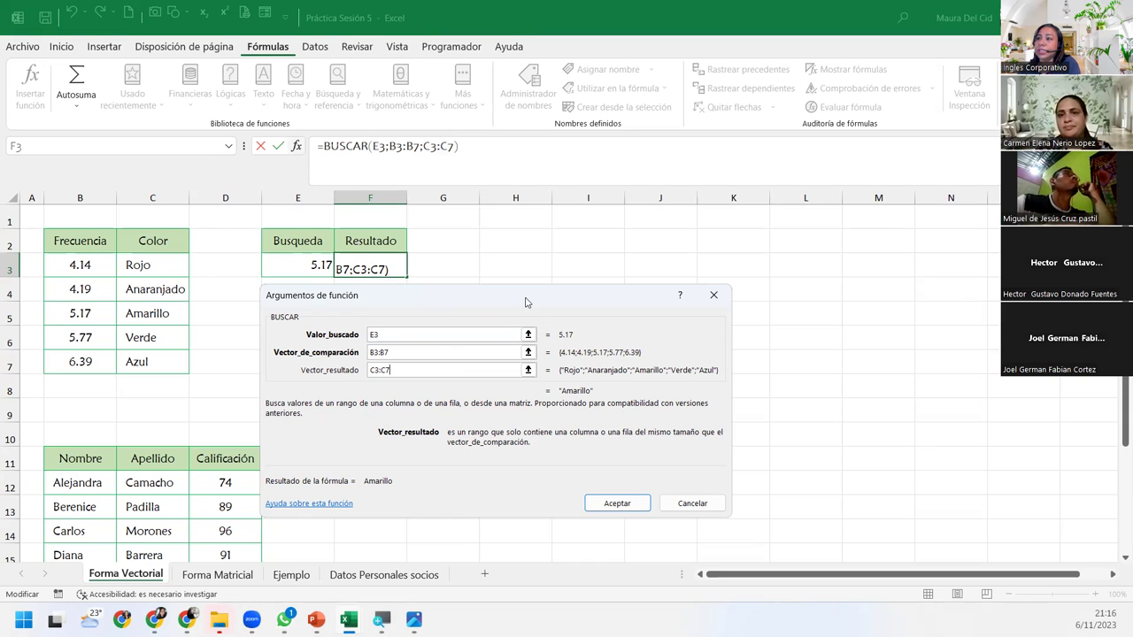
left_click_drag(524, 302, 679, 242)
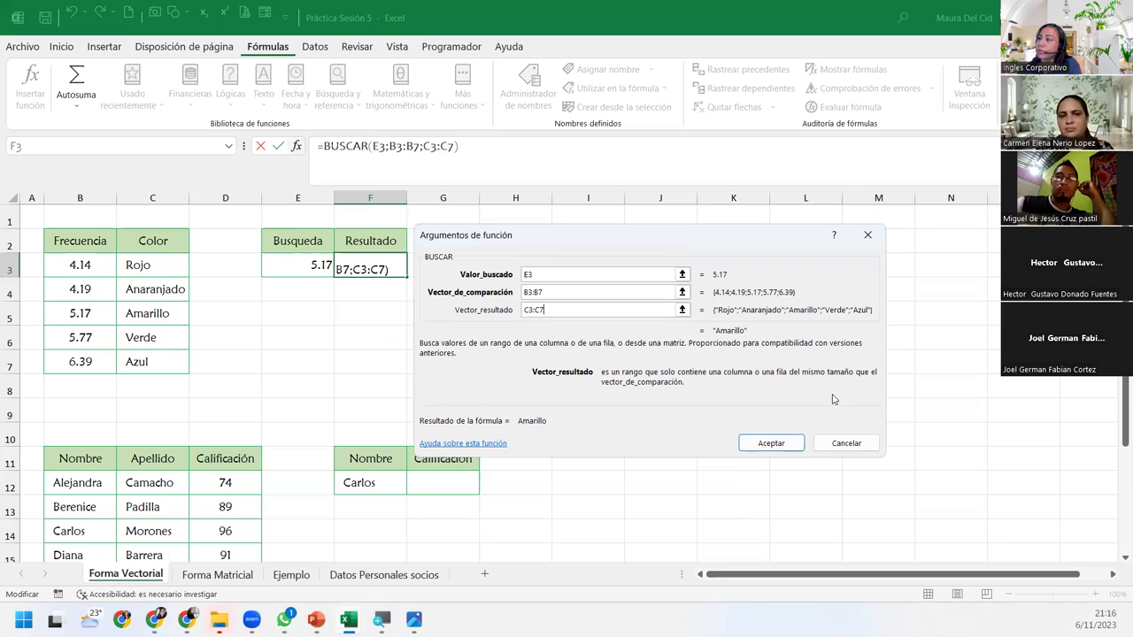
Confirm the BUSCAR formula so F3 shows Amarillo, and zoom in on the sheet
left_click(771, 443)
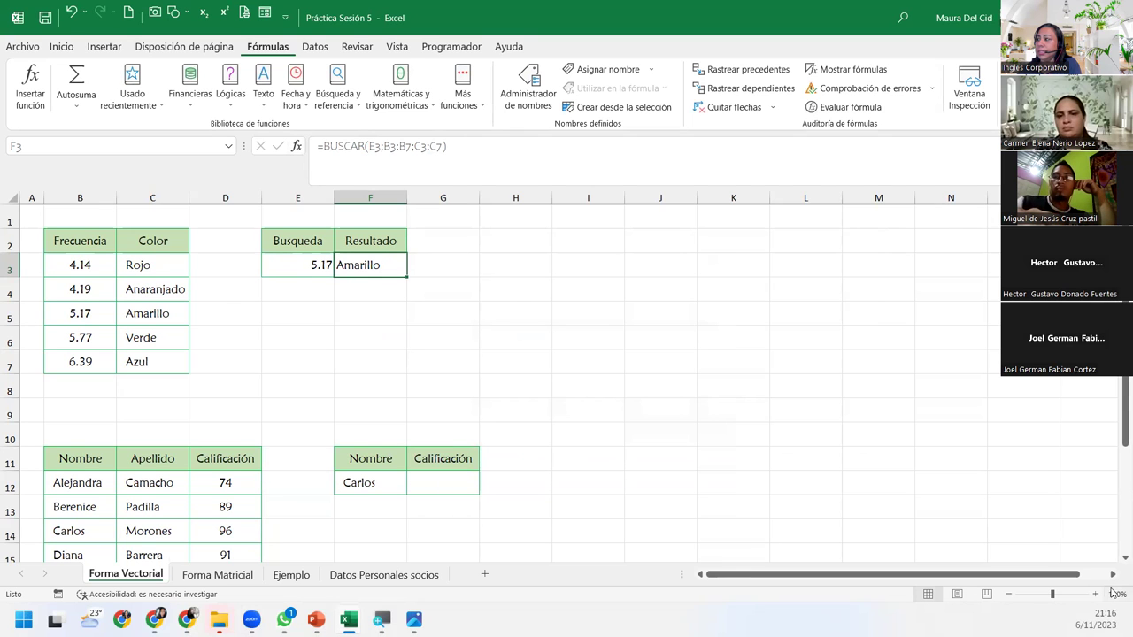
left_click(1098, 593)
left_click(1097, 594)
left_click(1098, 594)
left_click(1098, 594)
left_click(1098, 594)
left_click(1097, 594)
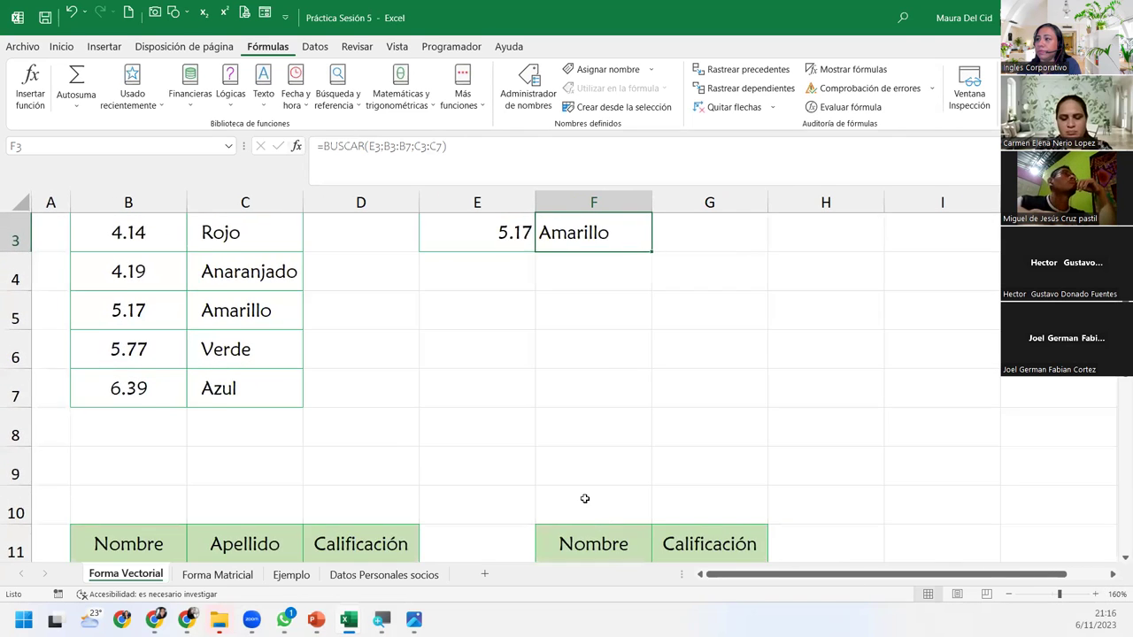
scroll(584, 498, "up", 1)
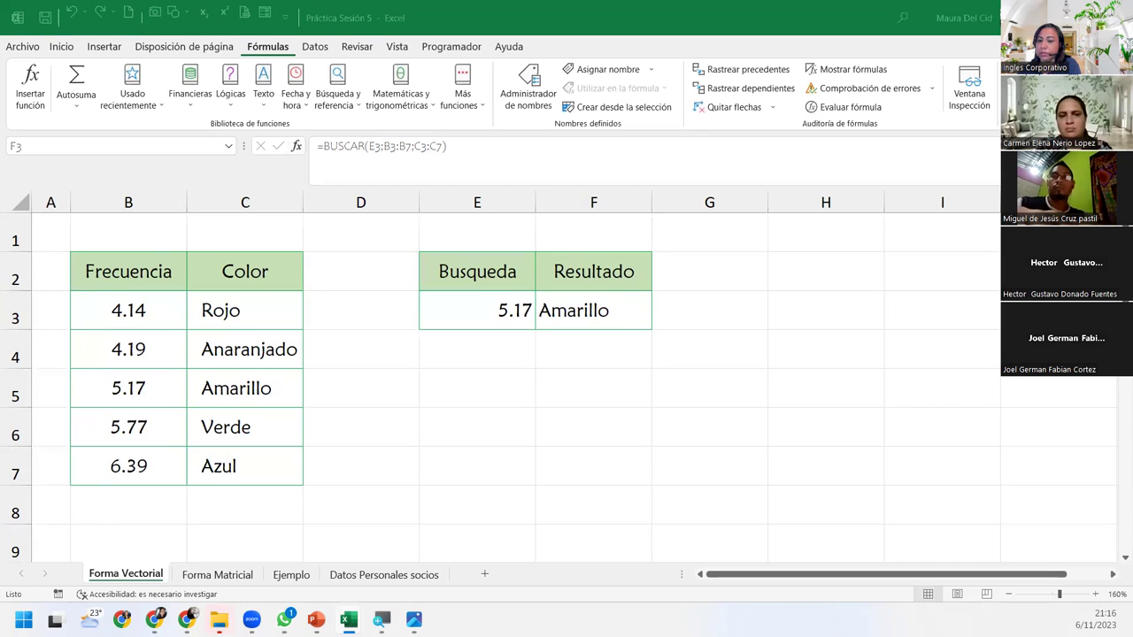
Change E3 to 4.14 so F3 returns Rojo
left_click(494, 303)
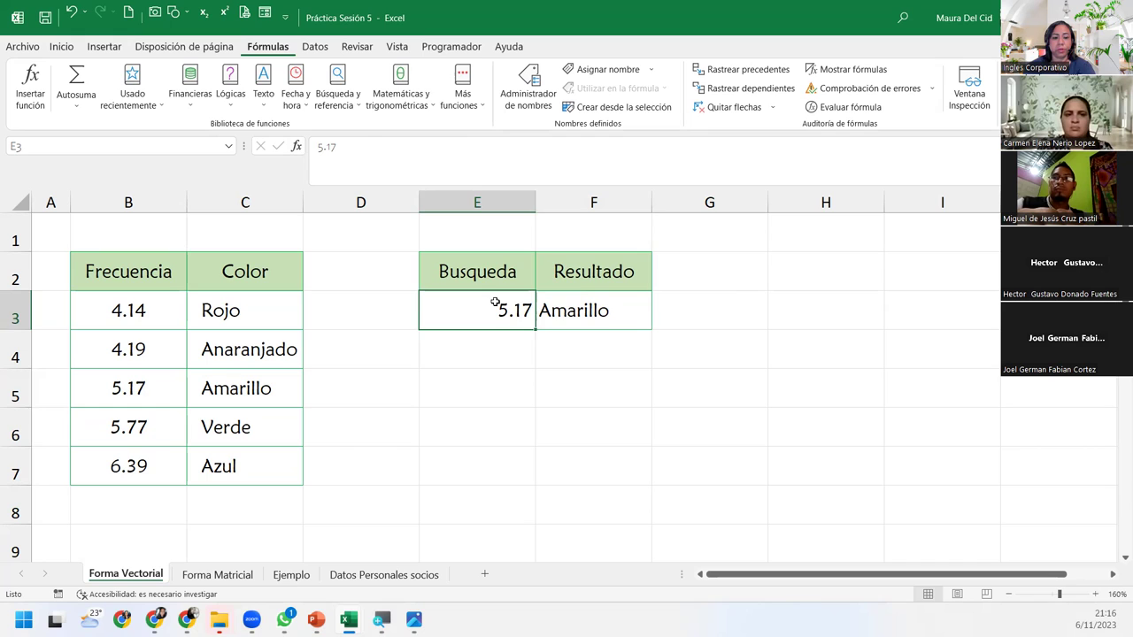
type("4.14")
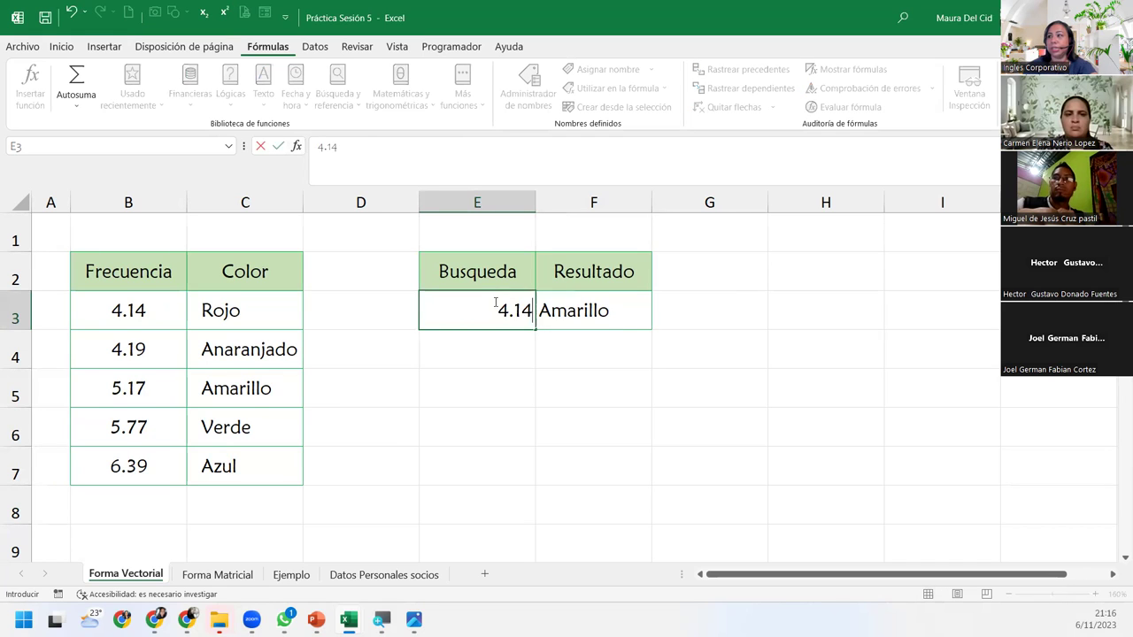
key("Return")
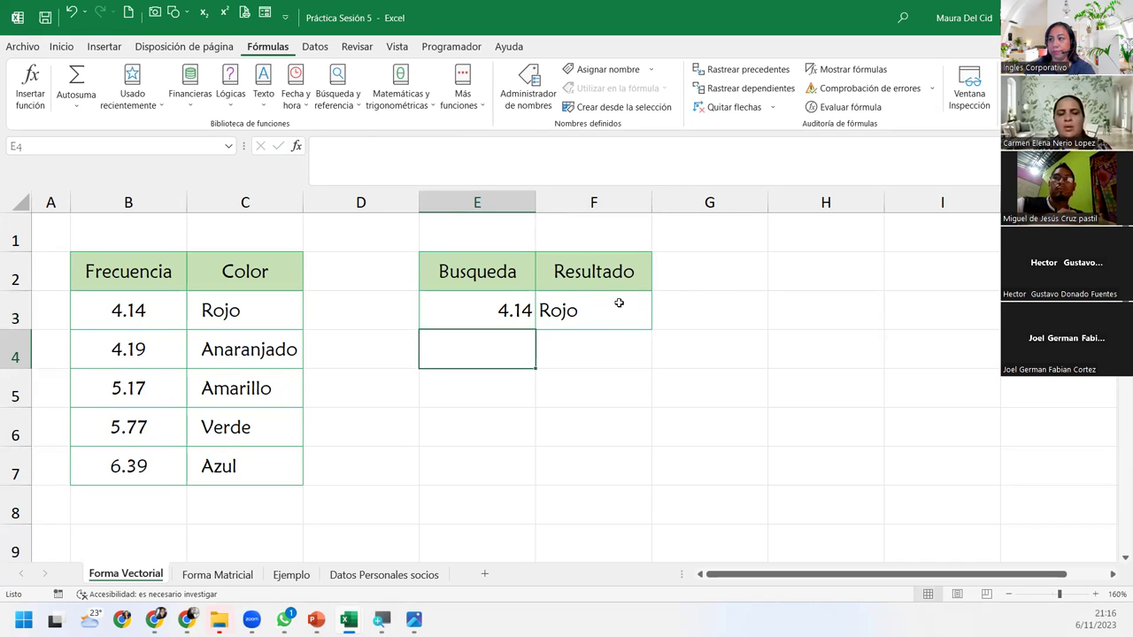
left_click(618, 303)
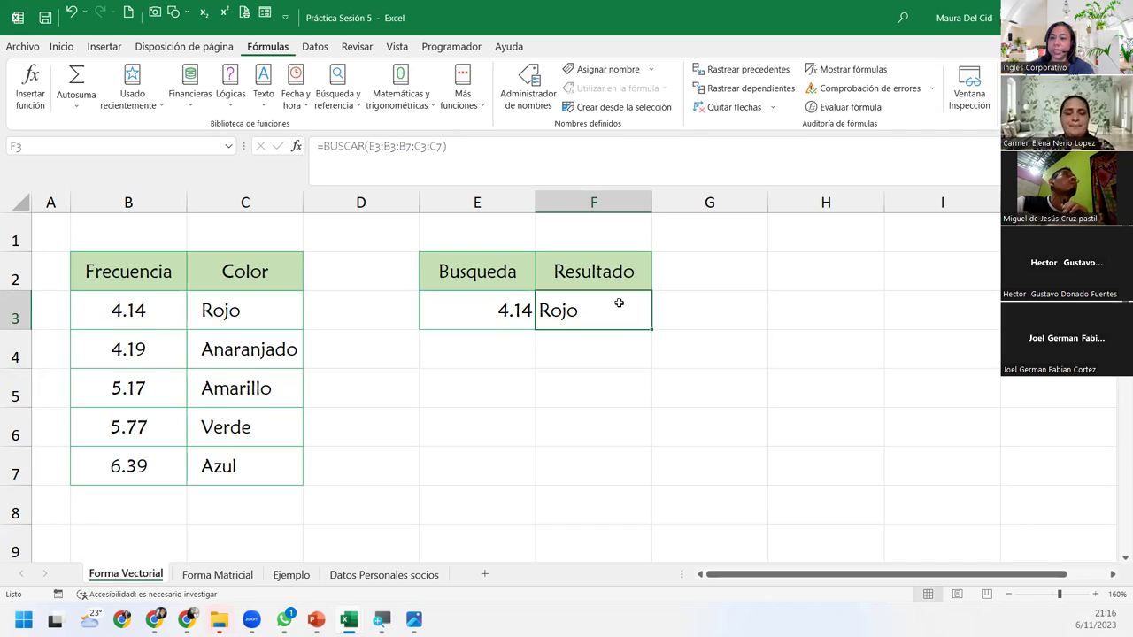
Change E3 to 6.39 so F3 returns Azul
left_click(496, 303)
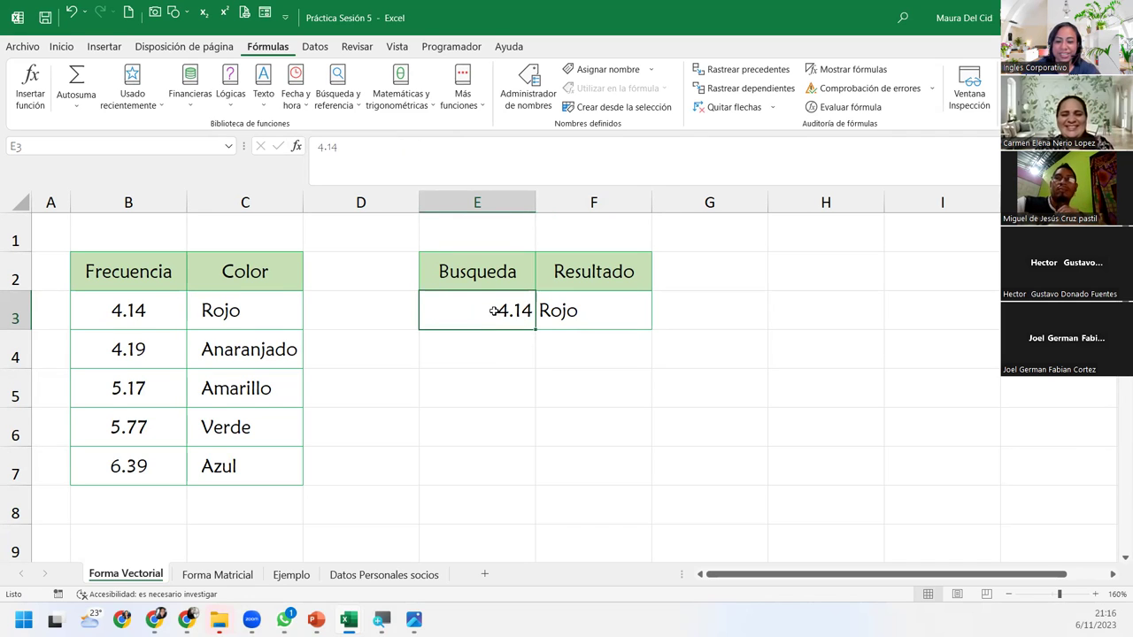
type("6.39")
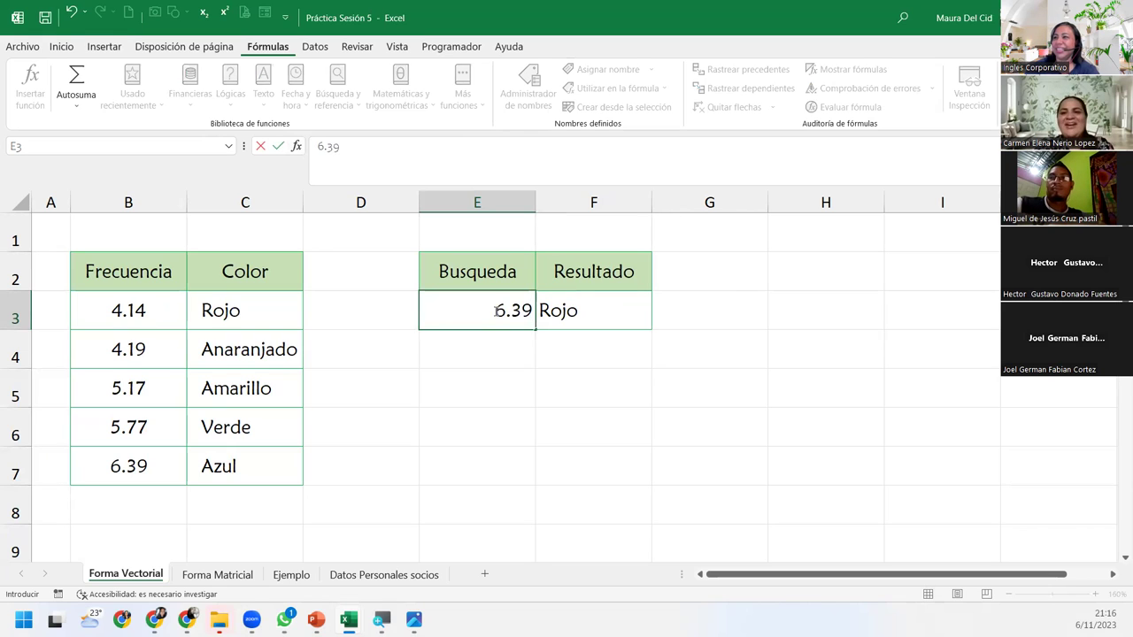
key("Return")
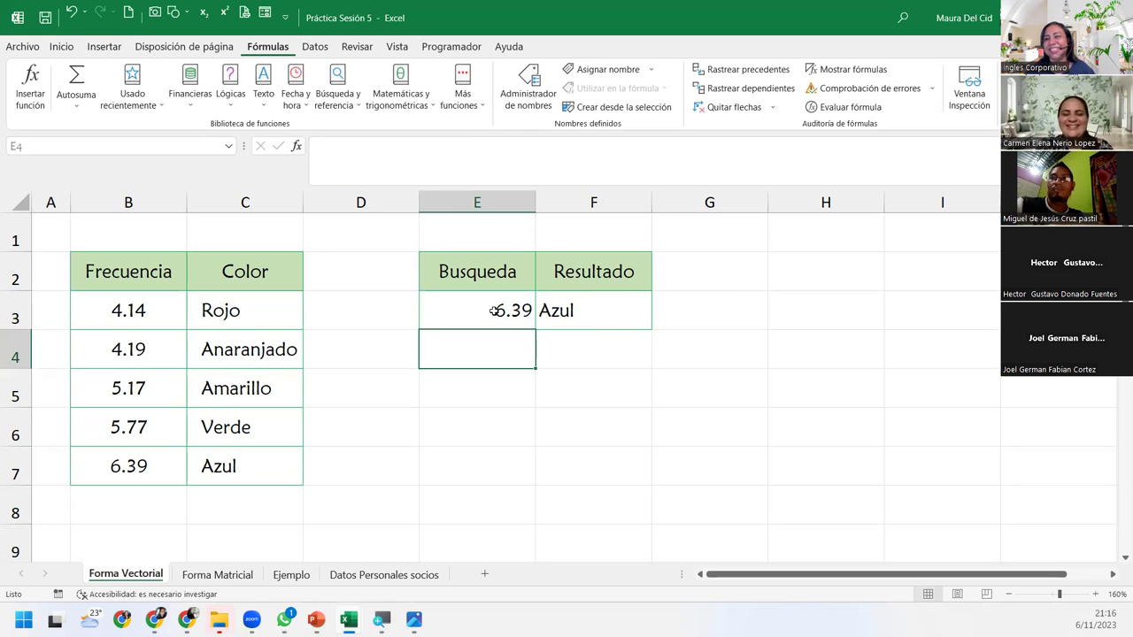
left_click(597, 319)
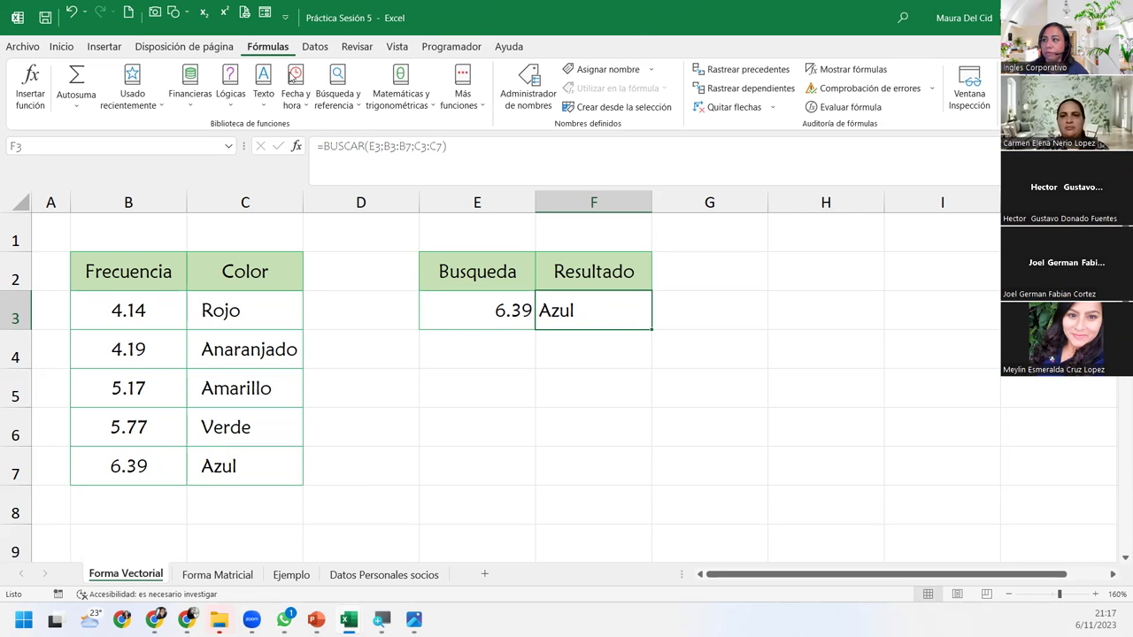
left_click(202, 575)
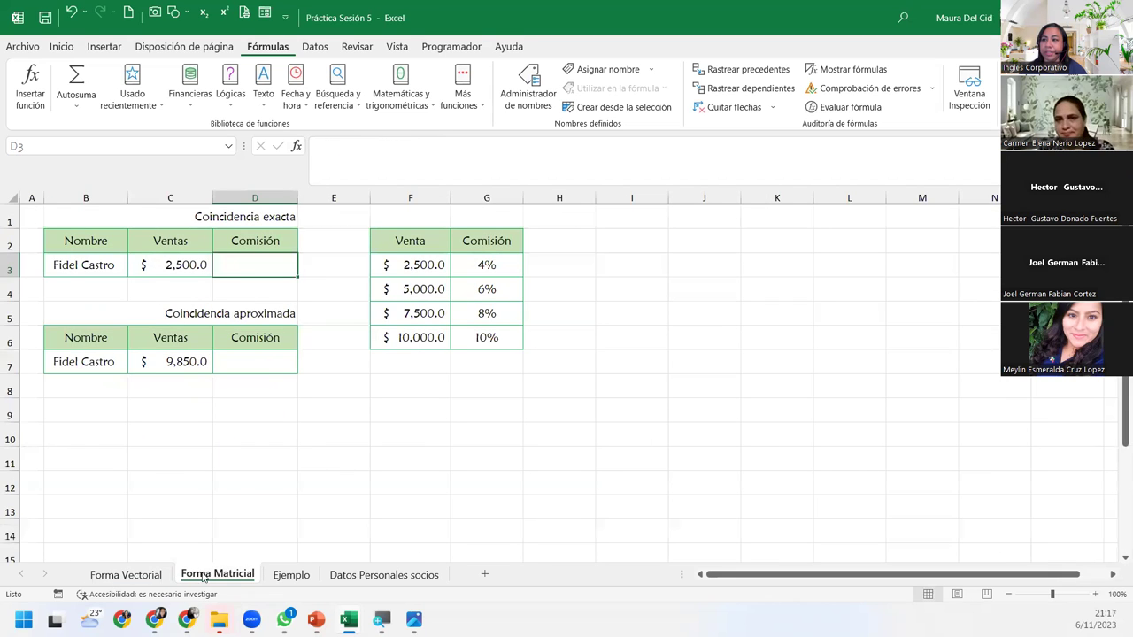
left_click(126, 574)
scroll(441, 380, "down", 3)
scroll(441, 380, "up", 4, "ctrl")
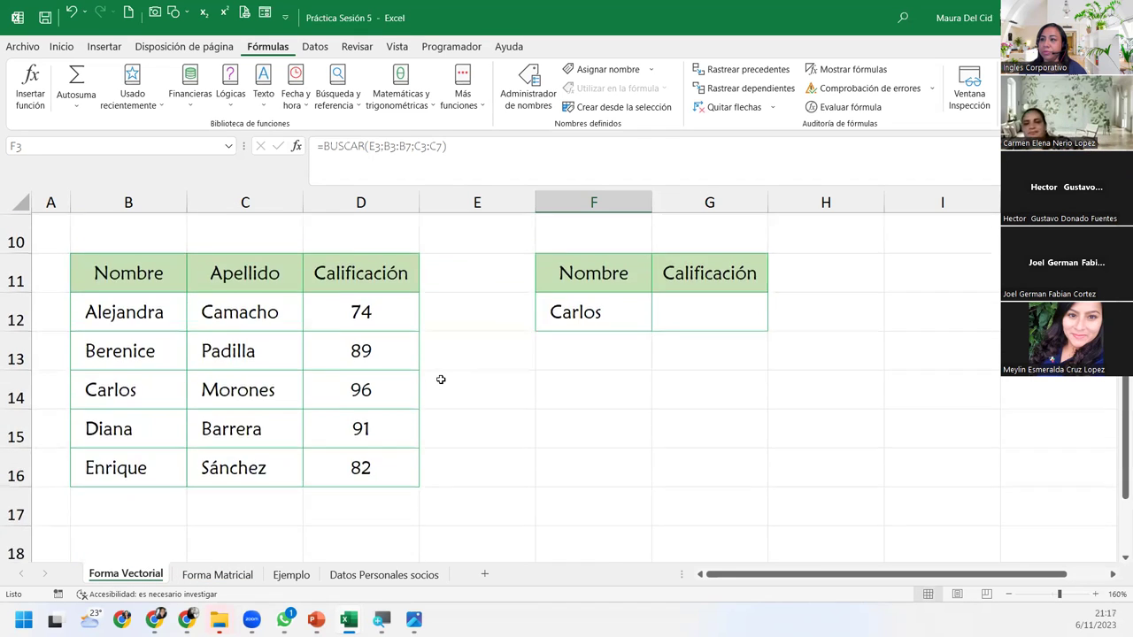
left_click(725, 317)
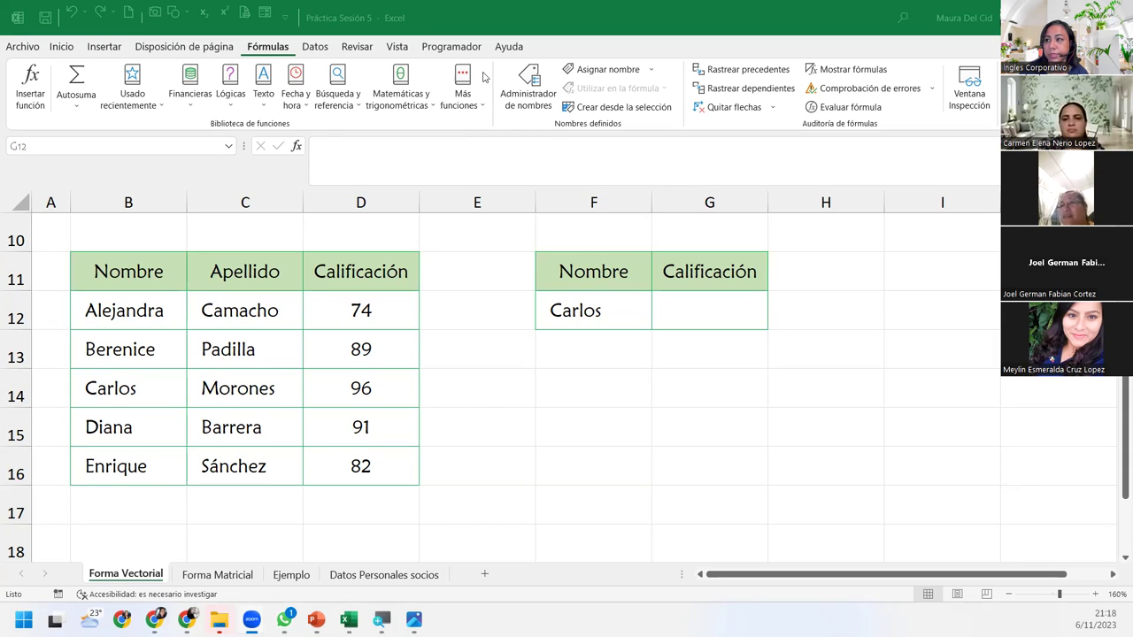
scroll(352, 343, "up", 3)
left_click(553, 307)
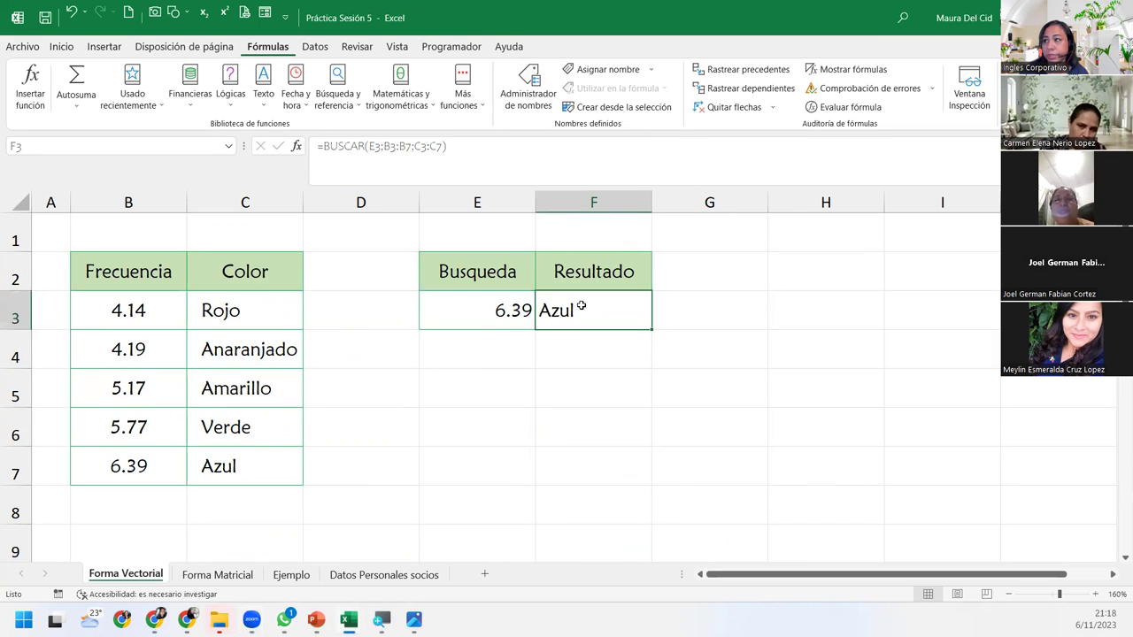
scroll(582, 305, "down", 5)
scroll(582, 305, "up", 4)
scroll(582, 306, "down", 2)
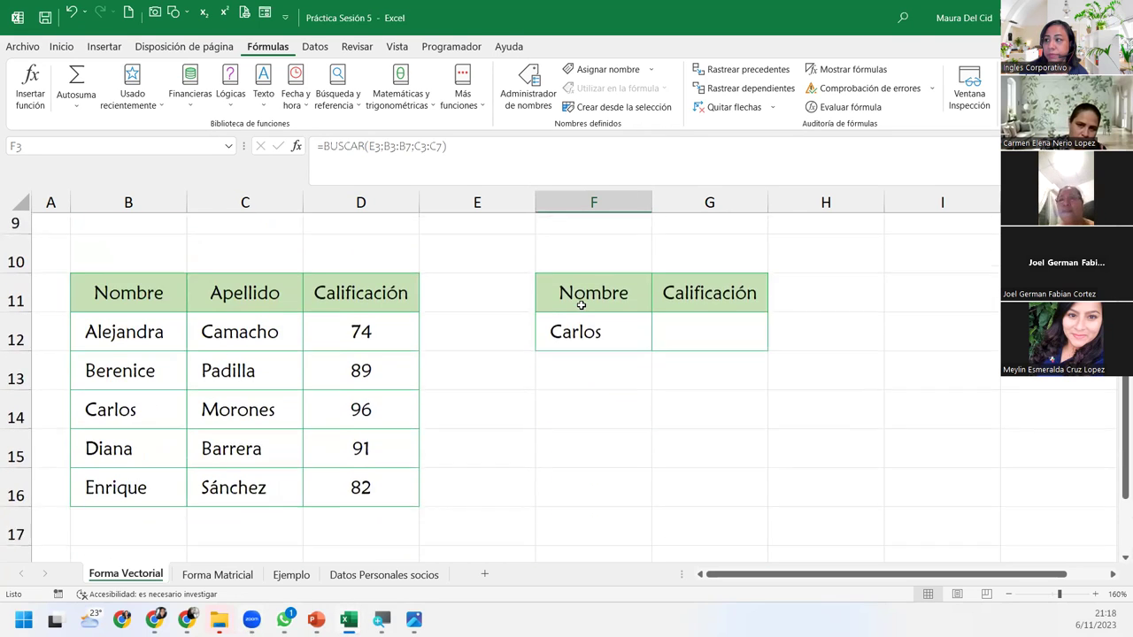
Review the grades table B11:B16 and select G12, the empty grade cell beside Carlos
left_click(705, 308)
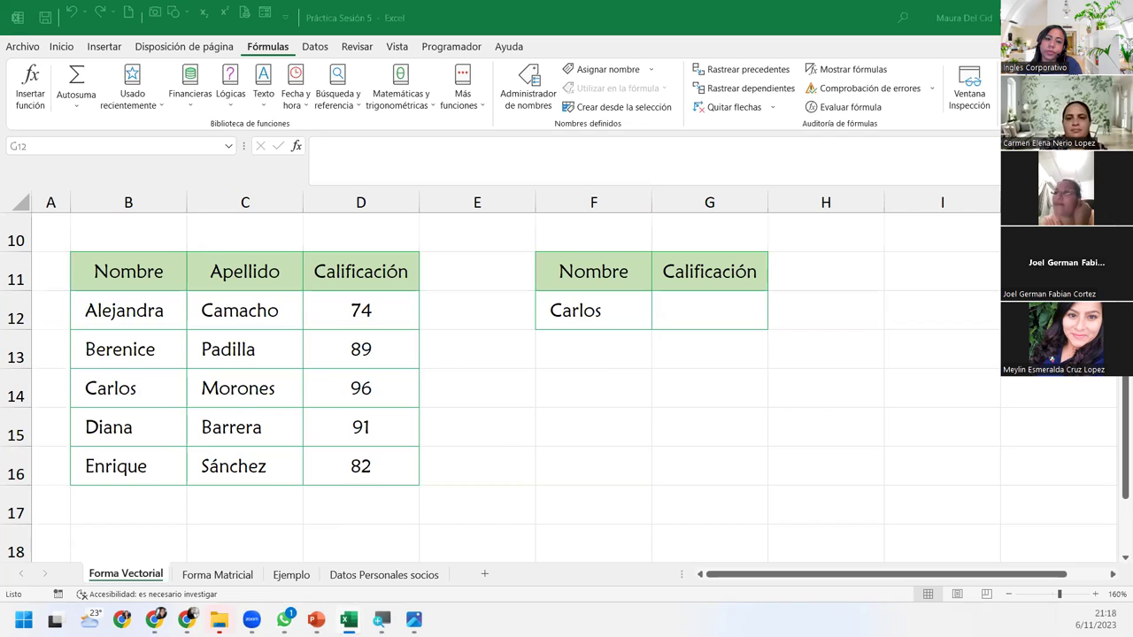
left_click(707, 312)
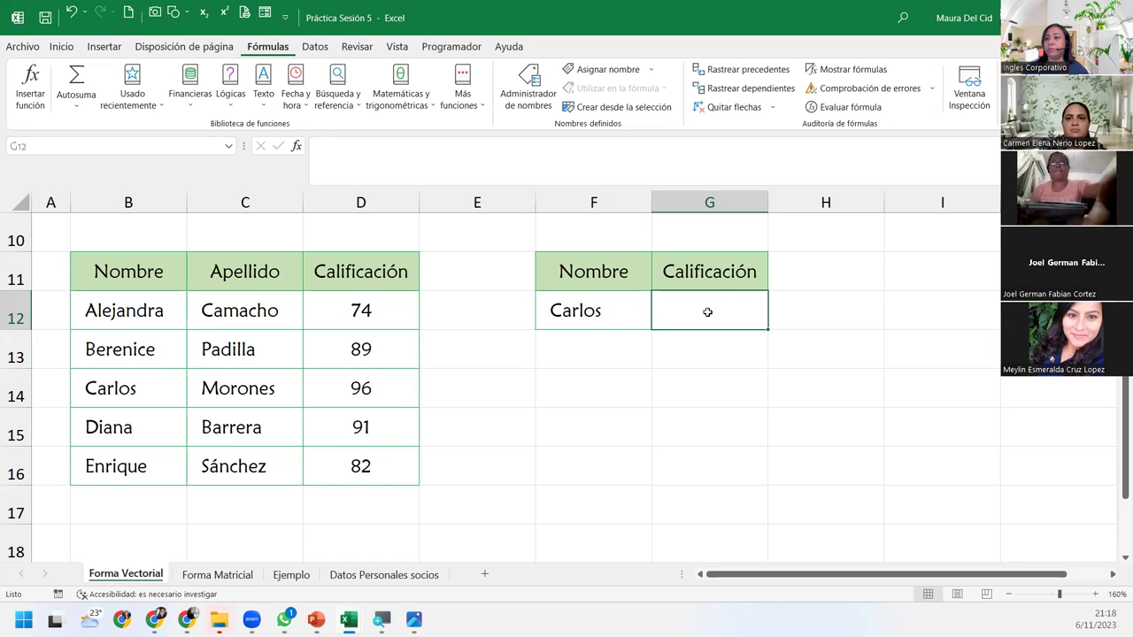
mouse_move(111, 271)
left_mouse_down()
mouse_move(315, 404)
mouse_move(354, 465)
left_mouse_up()
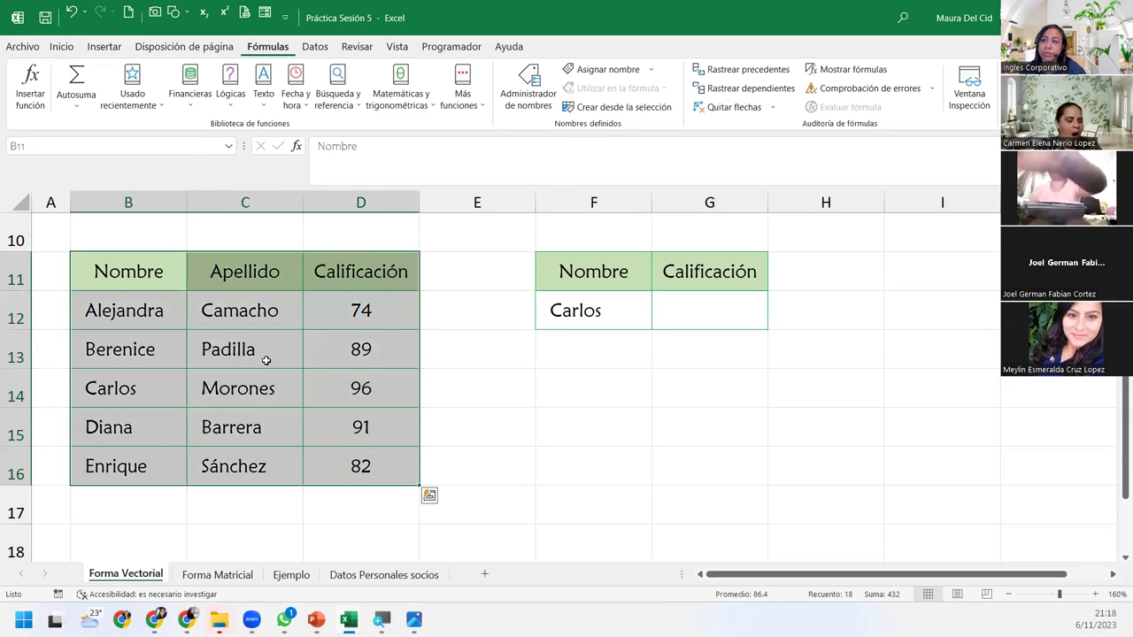
left_click(82, 303)
left_click(126, 467)
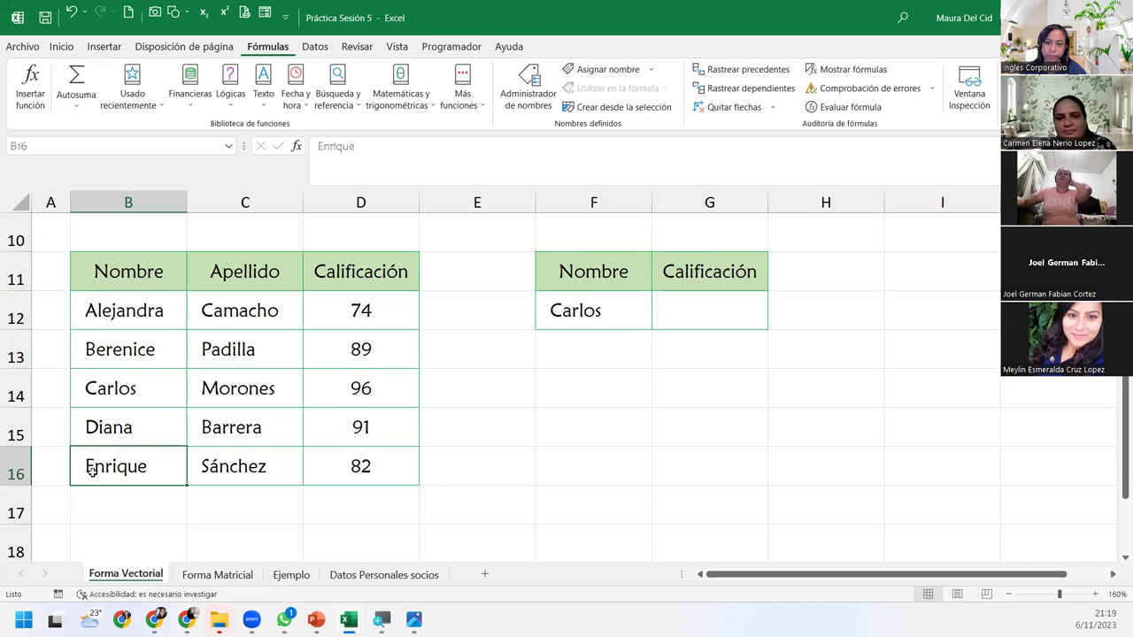
left_click(734, 322)
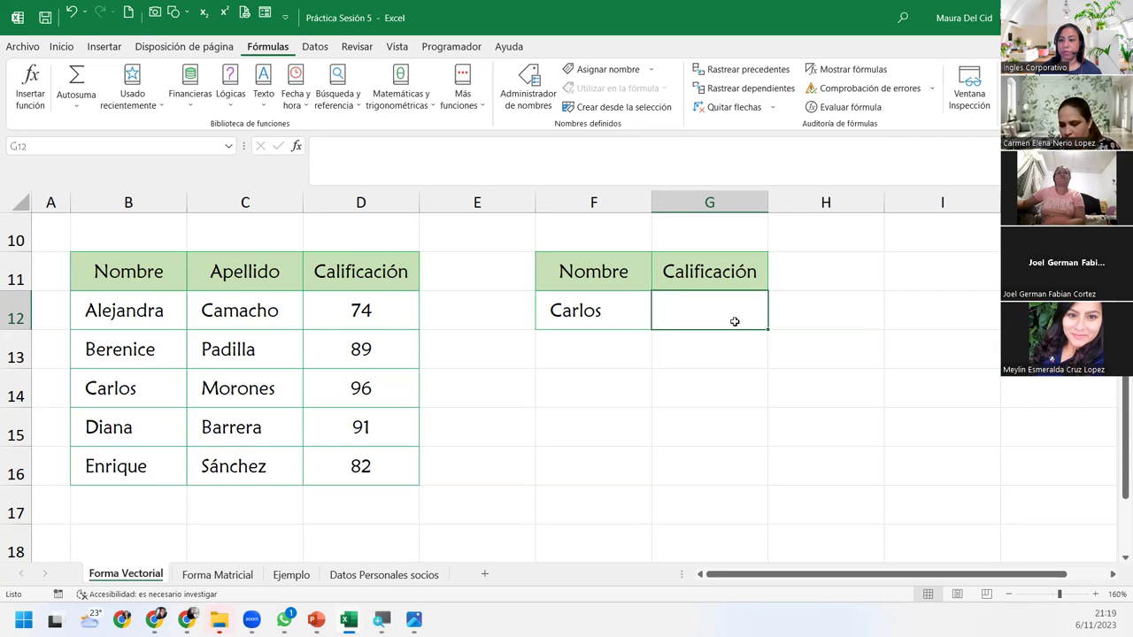
Enter the partial formula =BUSCAR(F12; in G12, looking up Carlos
type("=")
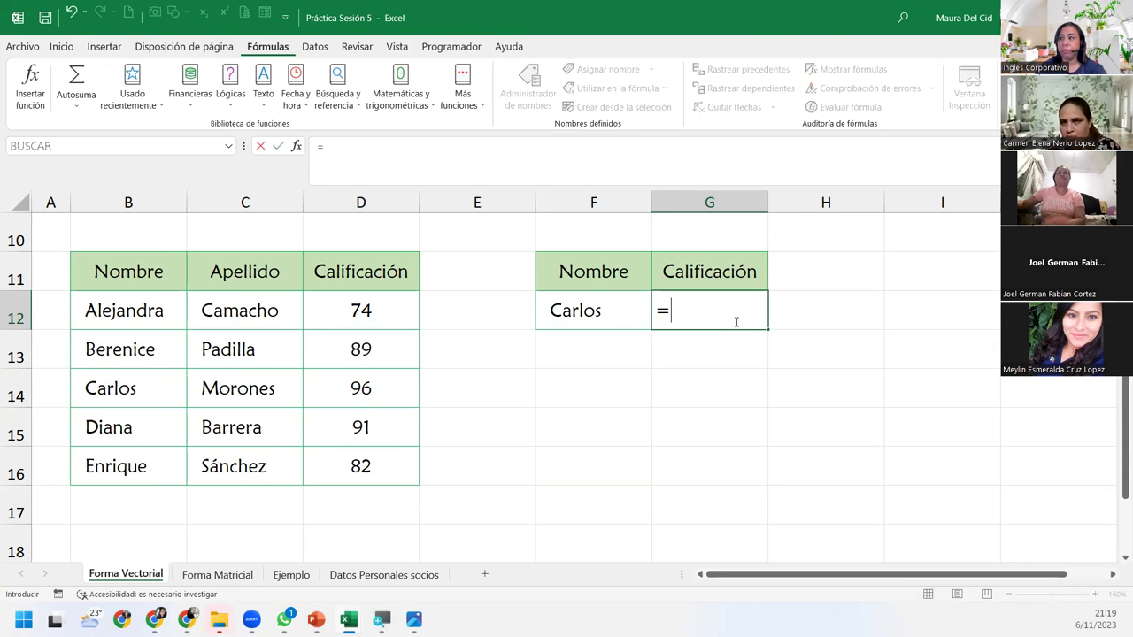
type("b")
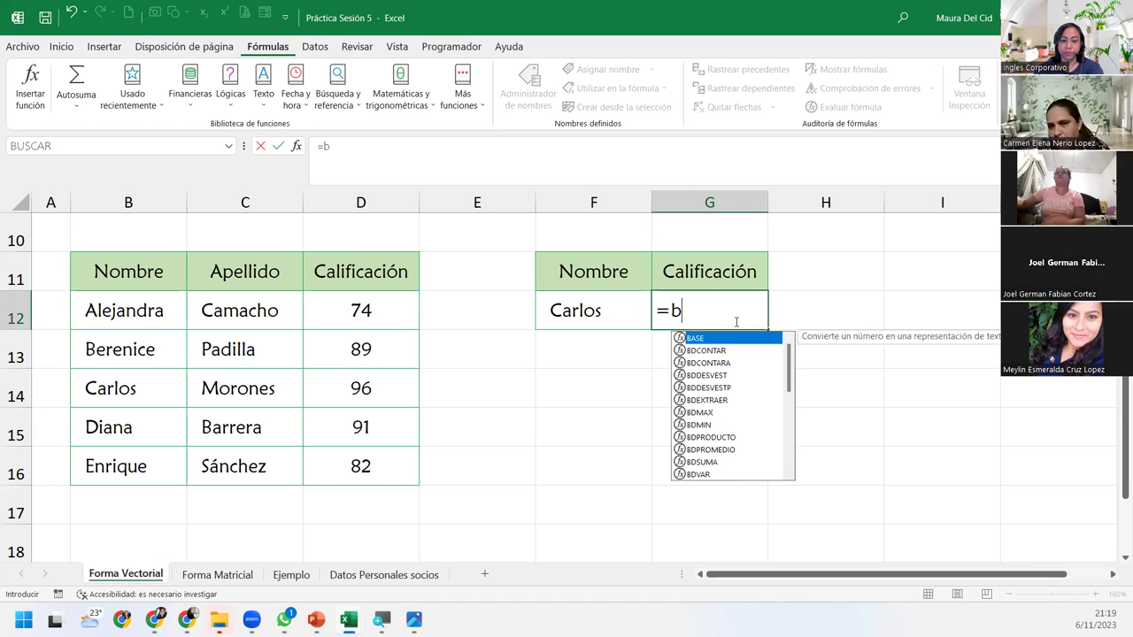
type("usca")
key("Tab")
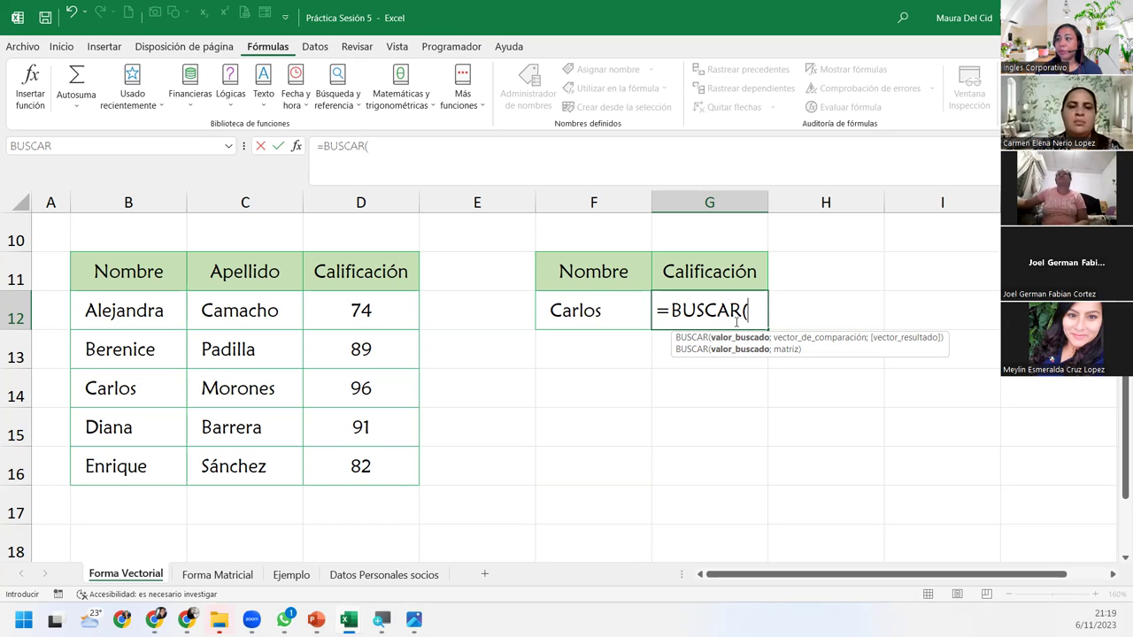
left_click(584, 314)
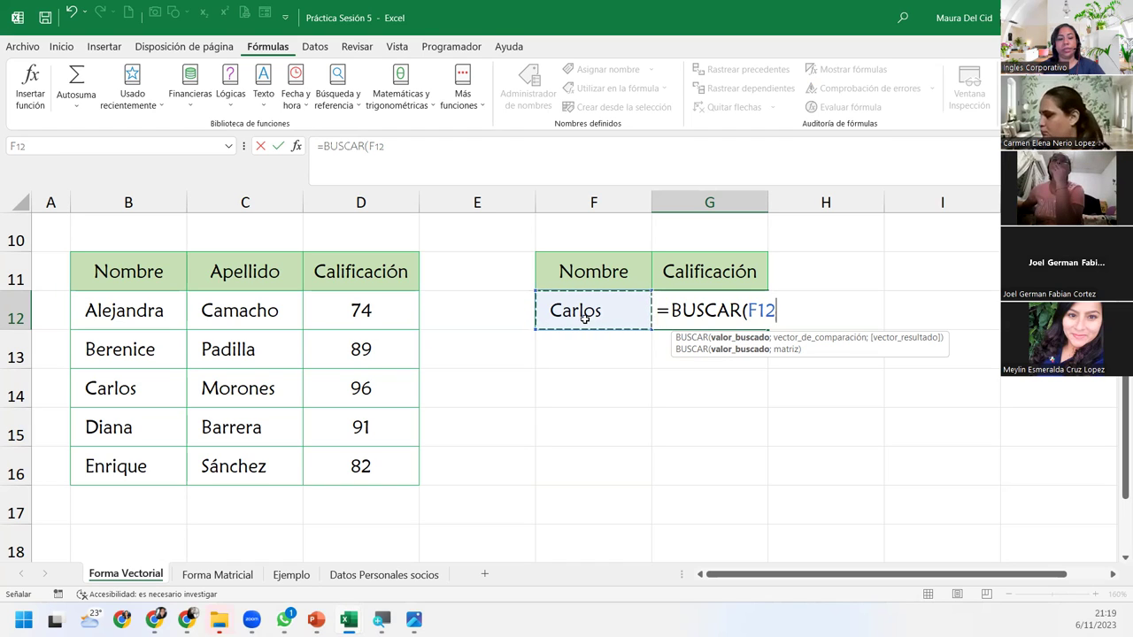
type(";")
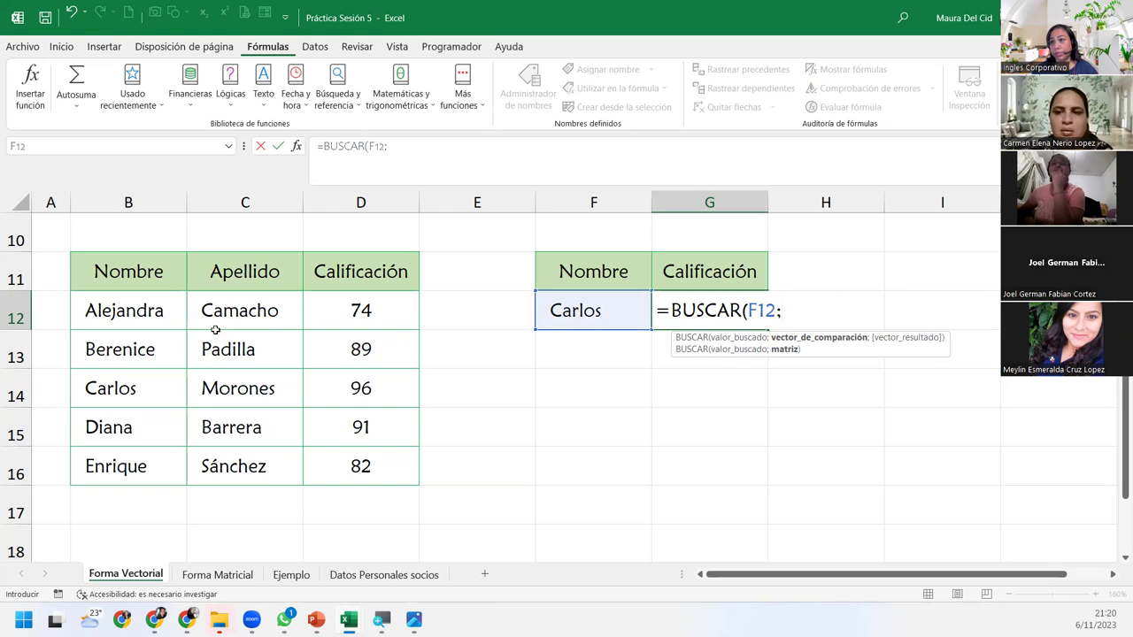
Complete G12's BUSCAR with names B12:B16 and grades D12:D16, returning 96 for Carlos
left_click(131, 310)
left_click_drag(131, 361, 131, 464)
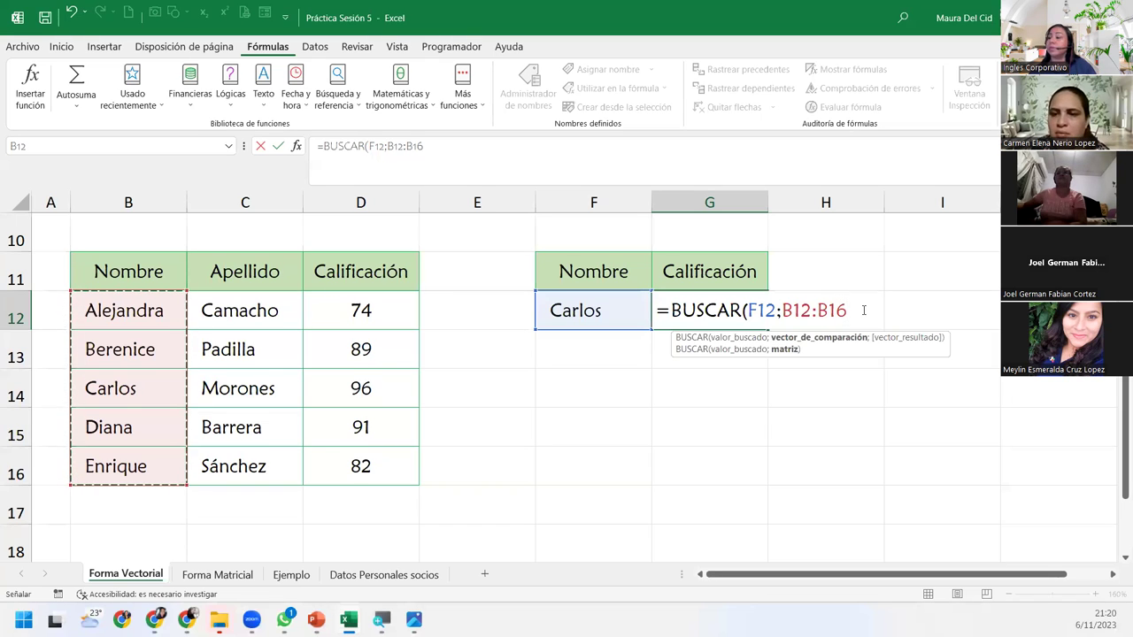
type(";")
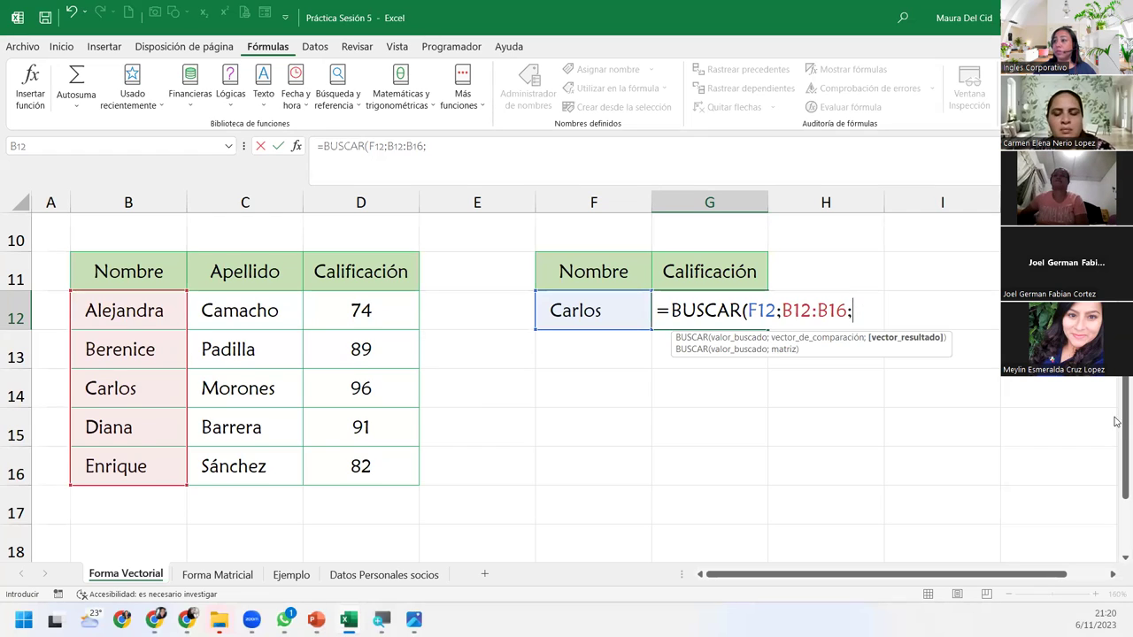
left_click_drag(347, 310, 381, 463)
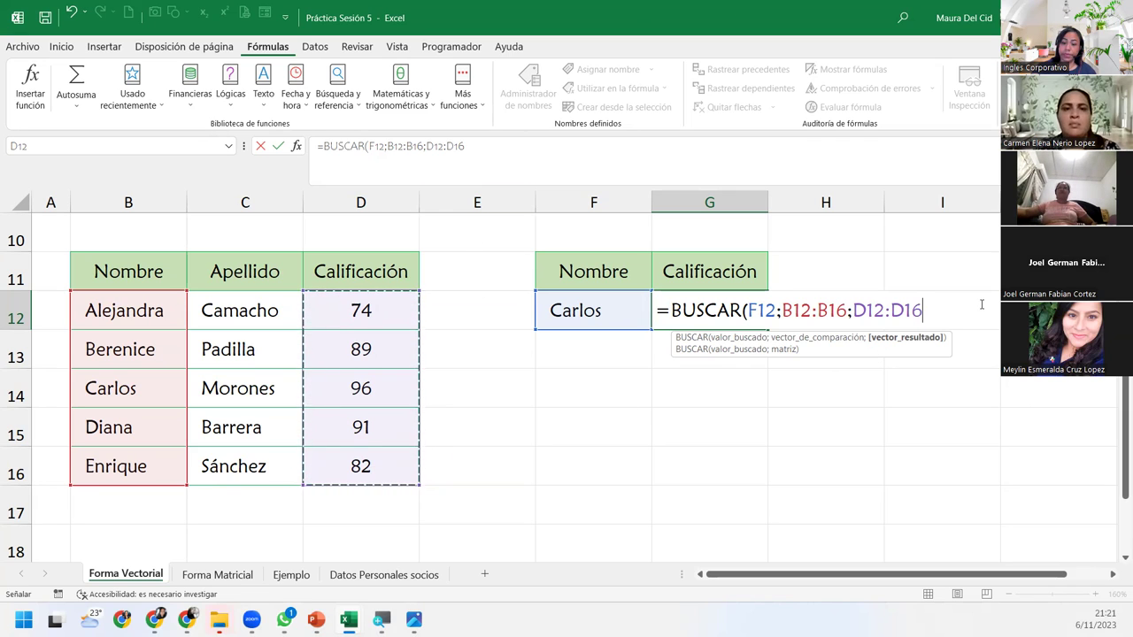
type(")")
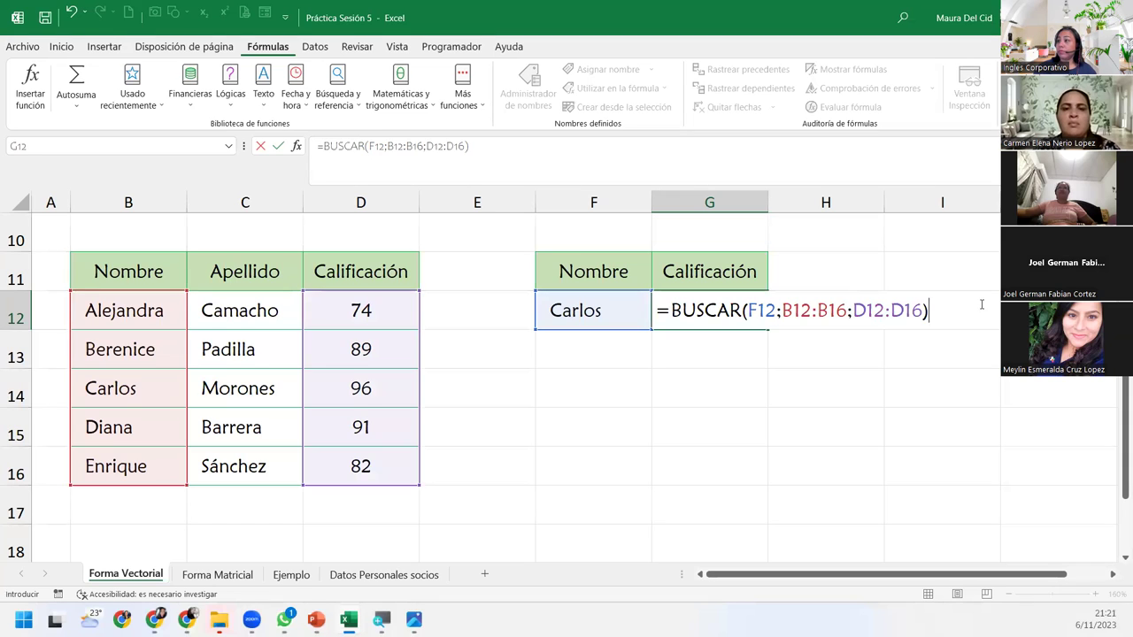
key("Return")
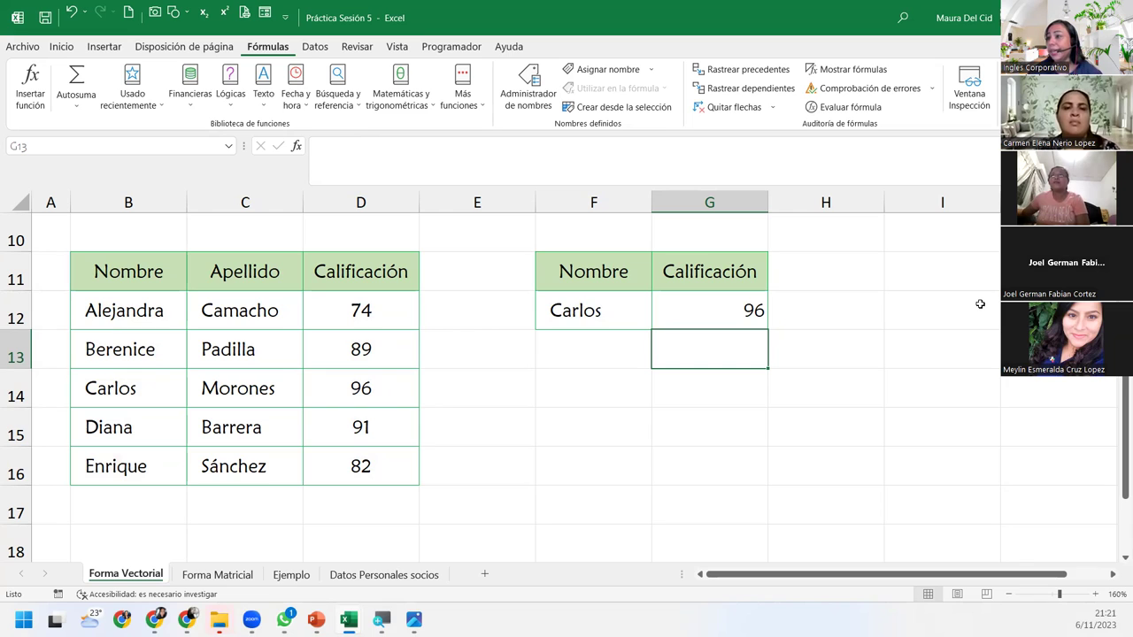
Change the name in F12 to Enrique and check G12's lookup formula
left_click(589, 312)
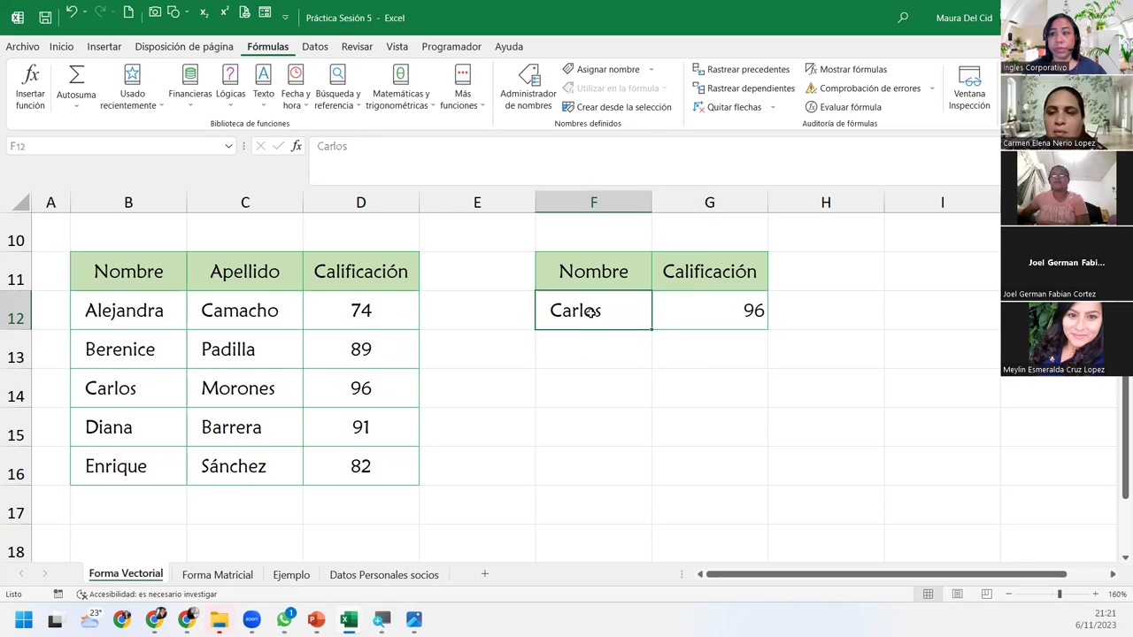
type("Enrique")
key("Return")
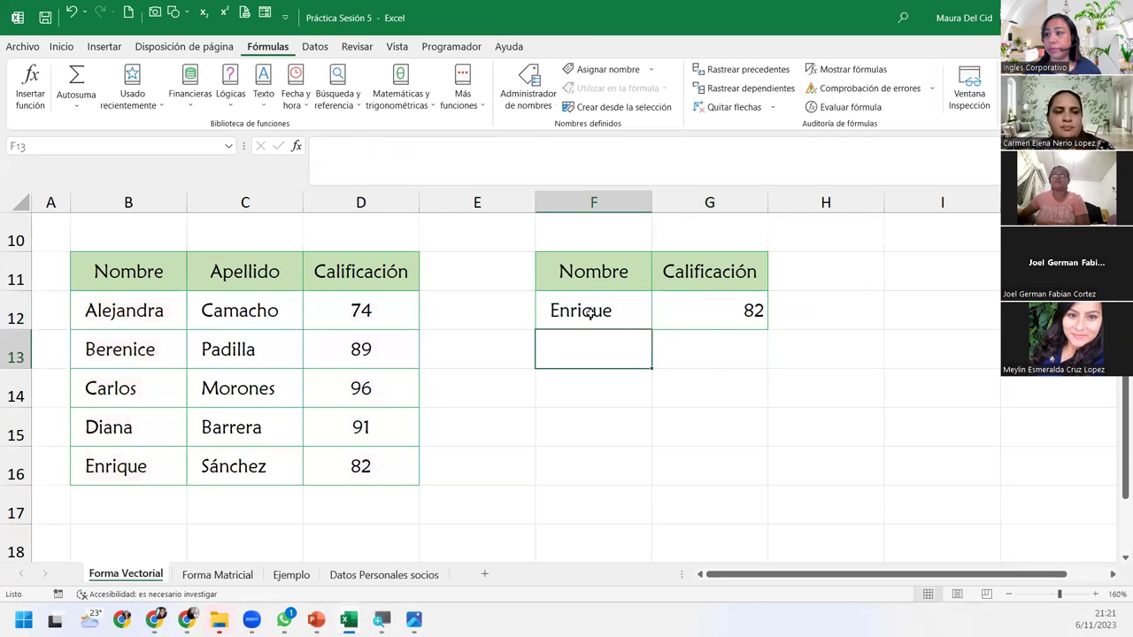
left_click(672, 295)
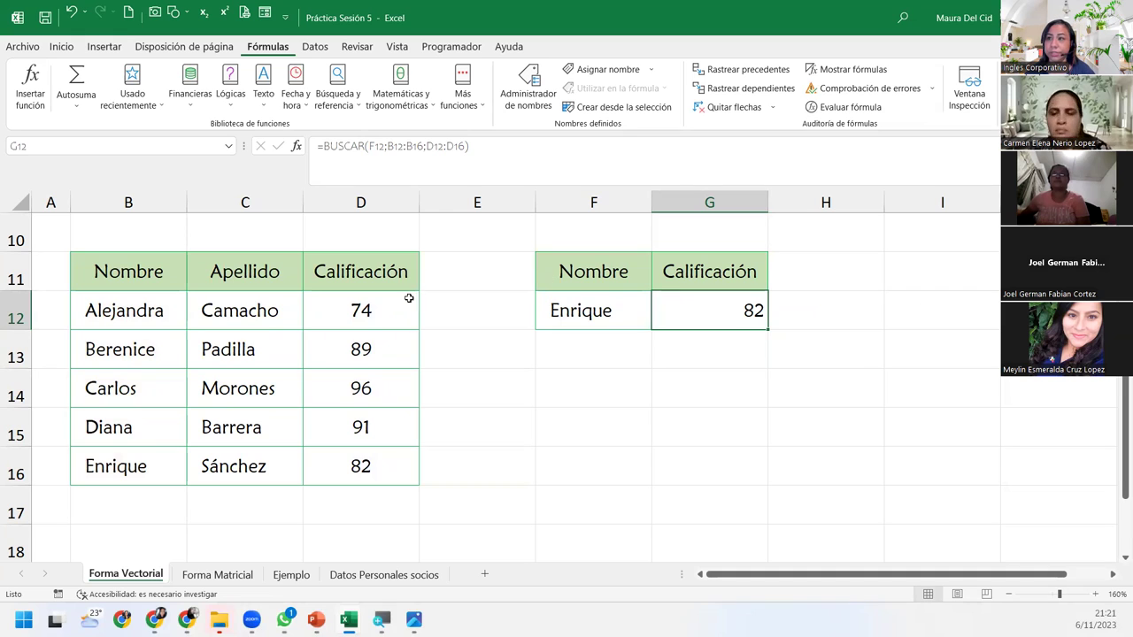
Change F12 to Alejandra and recheck G12's formula =BUSCAR(F12;B12:B16;D12:D16)
left_click(564, 303)
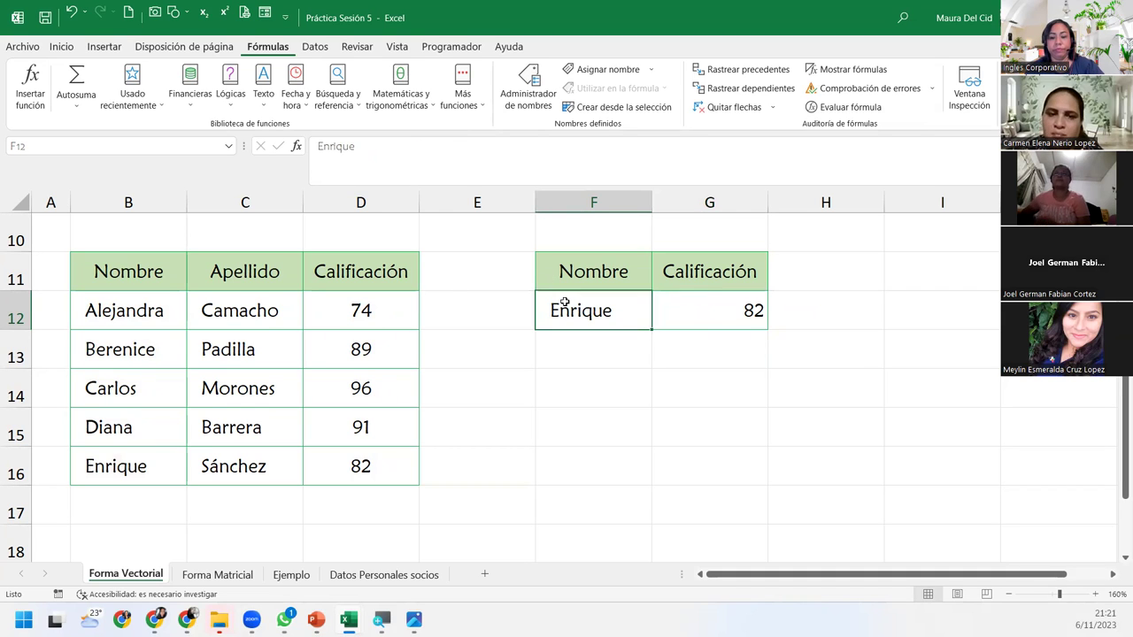
type("Alejandra")
key("Return")
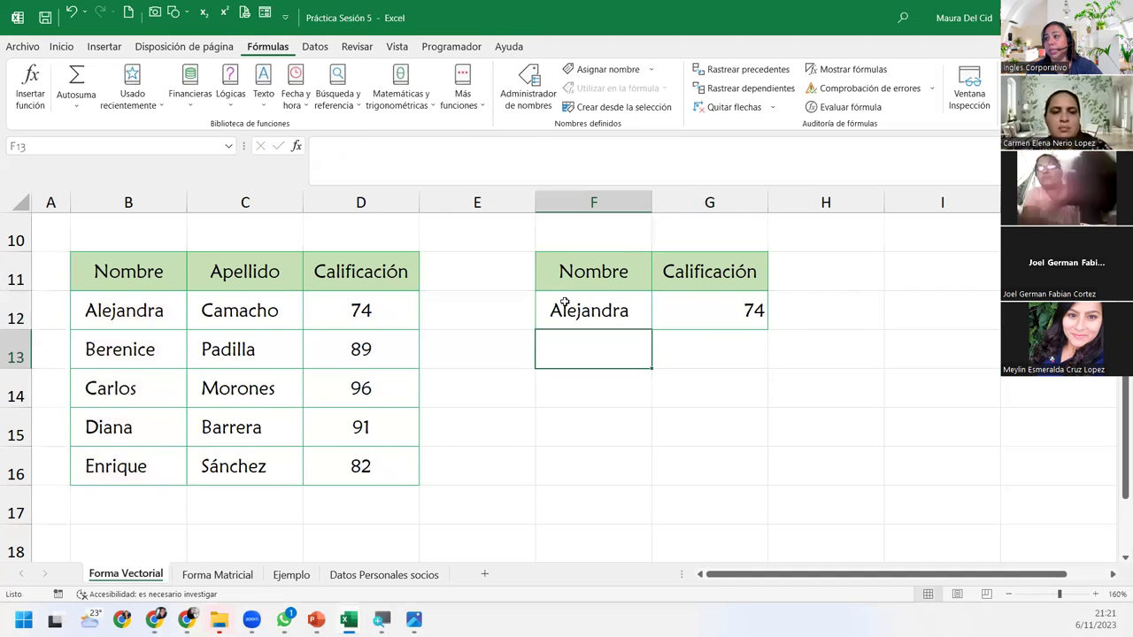
scroll(565, 302, "up", 2)
left_click(565, 302)
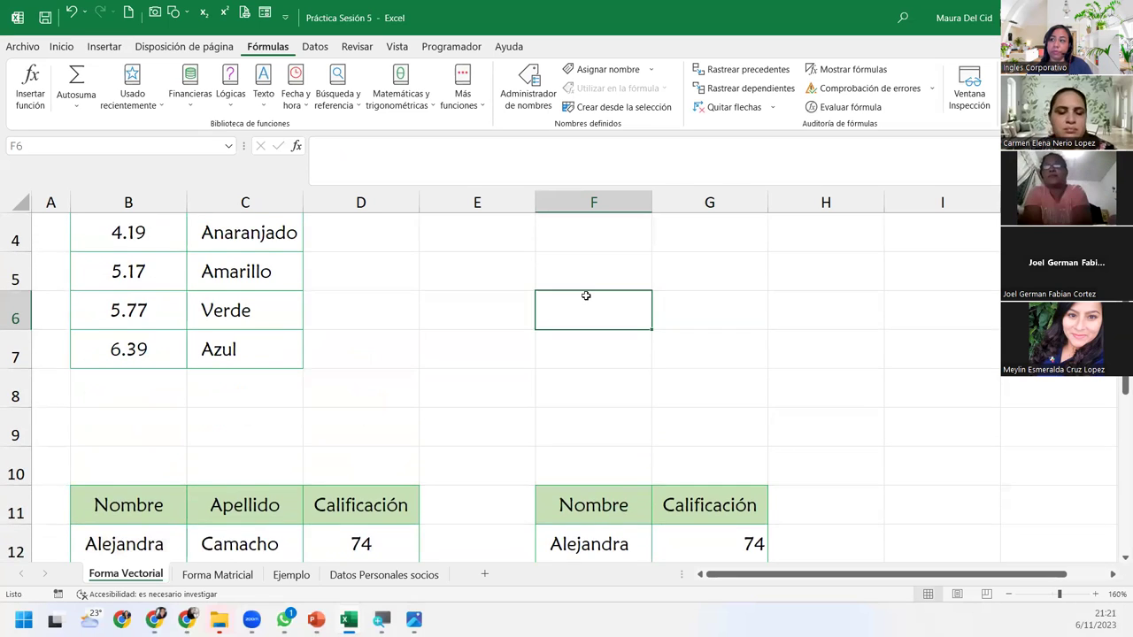
scroll(587, 295, "down", 3)
scroll(585, 296, "up", 1)
left_click(597, 314)
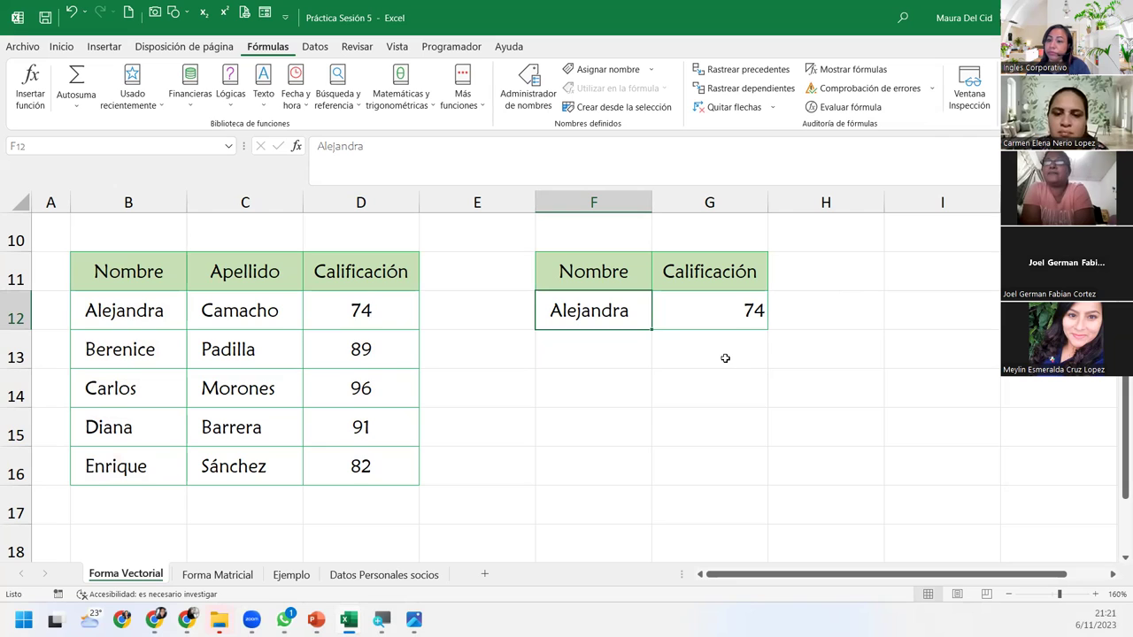
left_click(725, 306)
Put G12 into edit mode with F2 to outline F12, B12:B16 and D12:D16
key("F2")
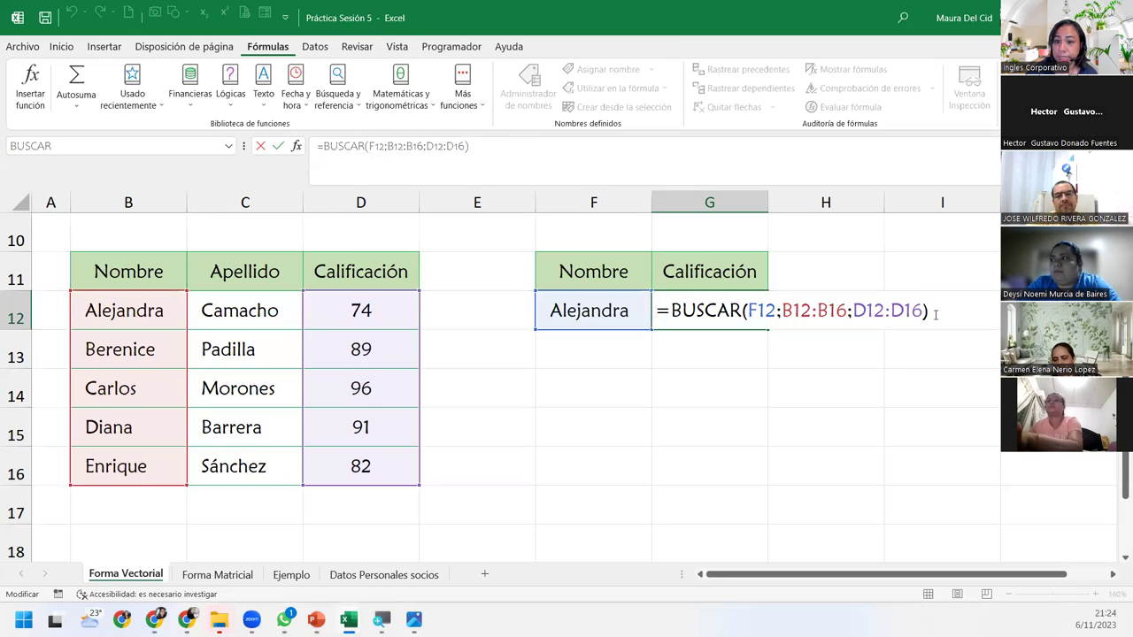
Reopen G12's BUSCAR formula and re-select B12:B16 as the comparison range
left_click(765, 310)
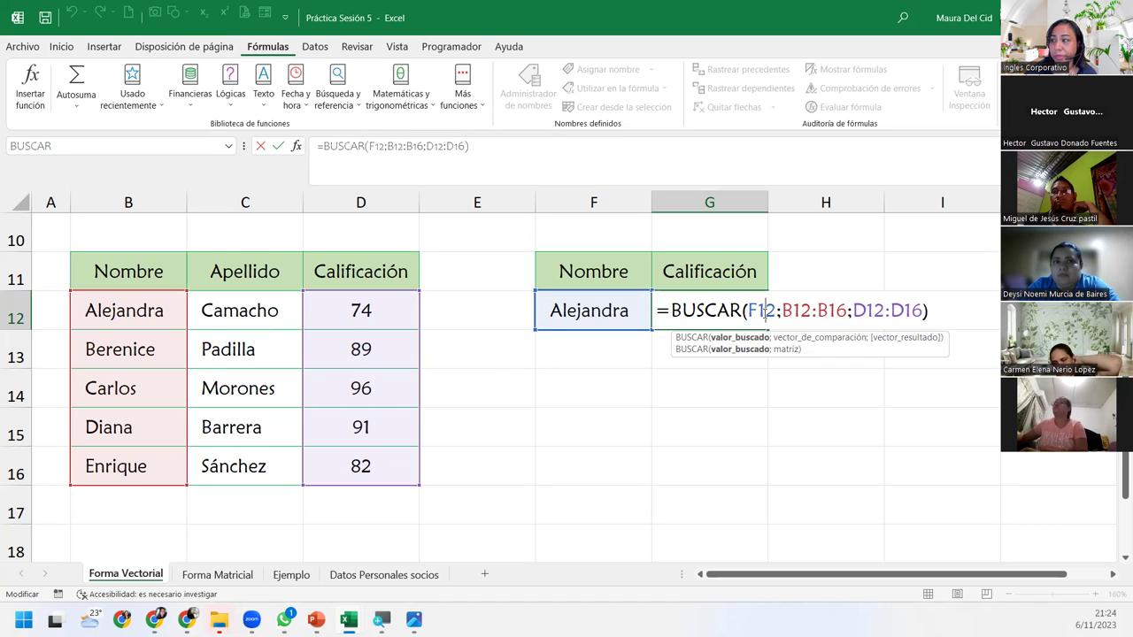
left_click(969, 308)
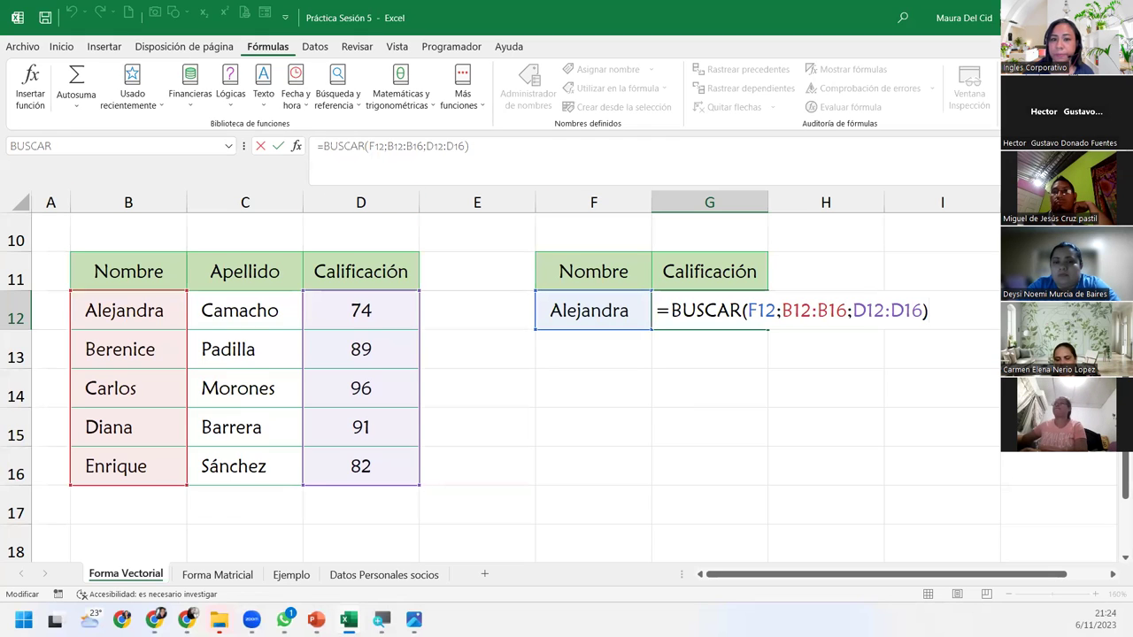
left_click(1071, 266)
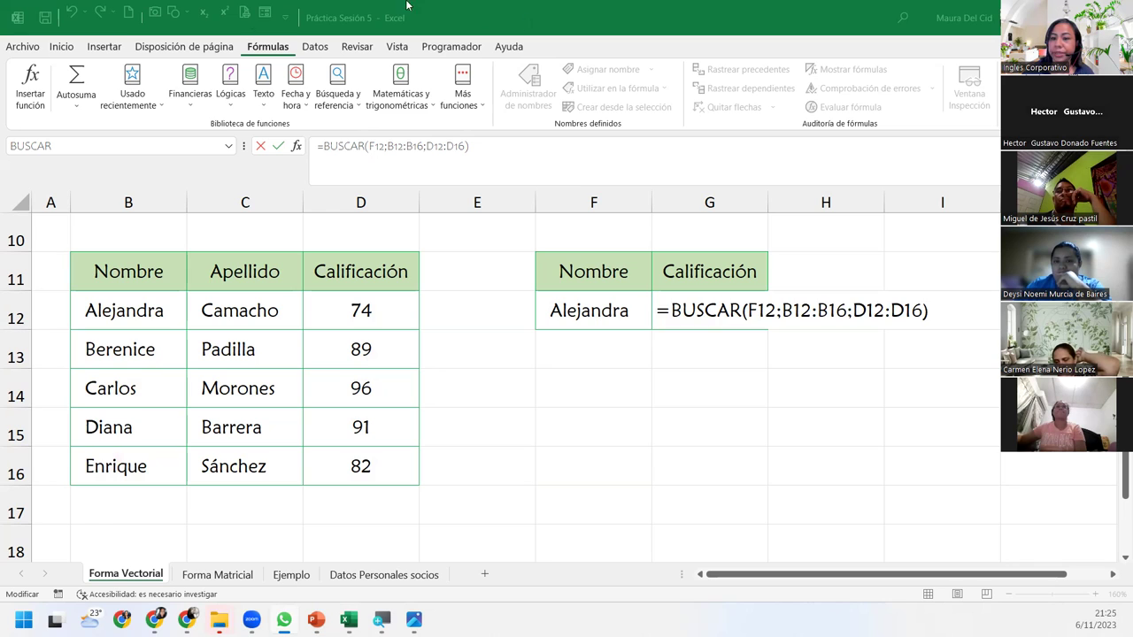
left_click(758, 310)
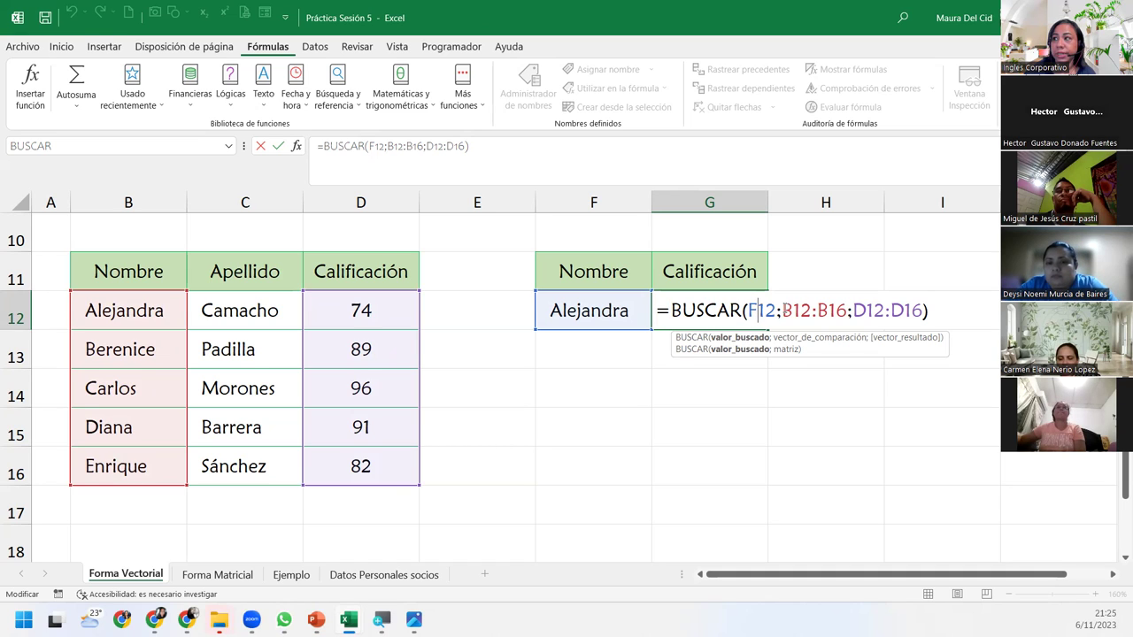
left_click(782, 310)
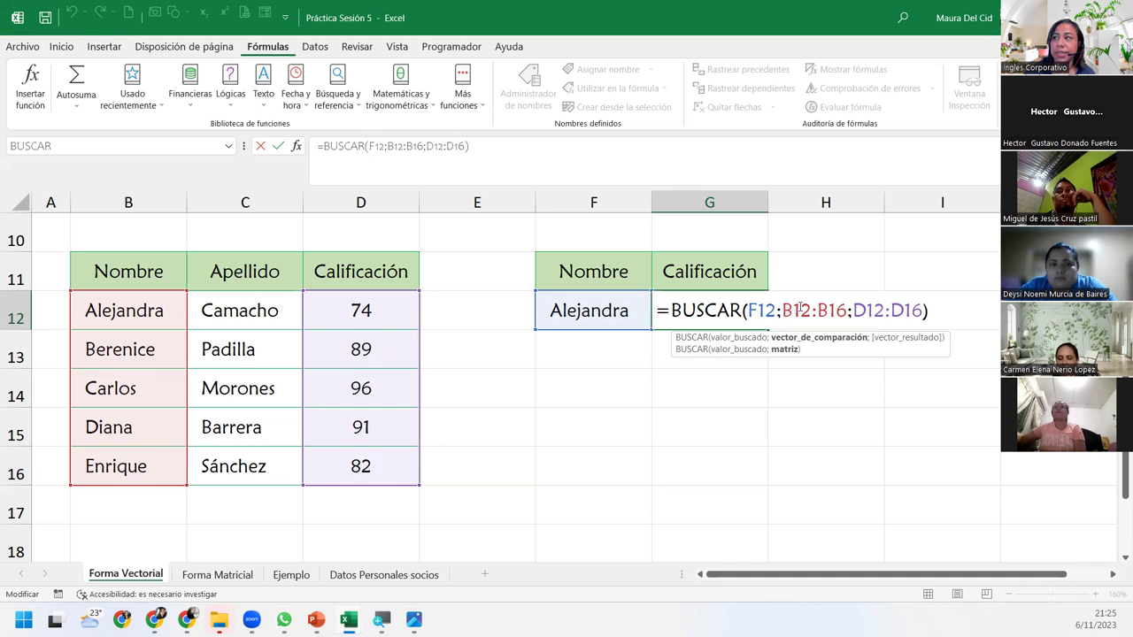
left_click(799, 341)
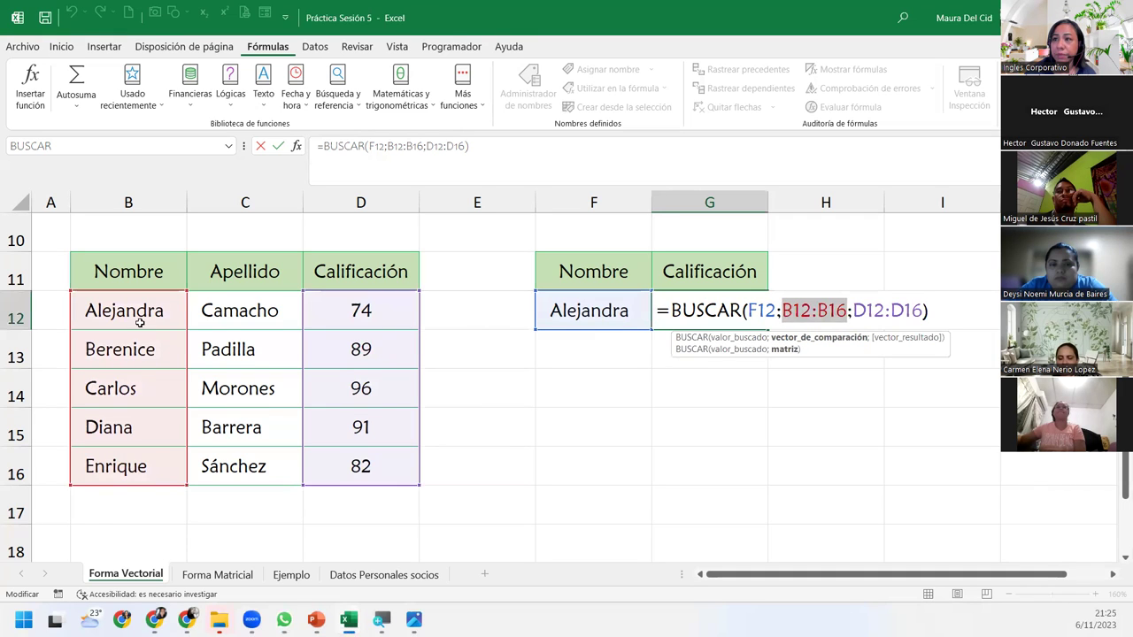
left_click_drag(139, 314, 130, 469)
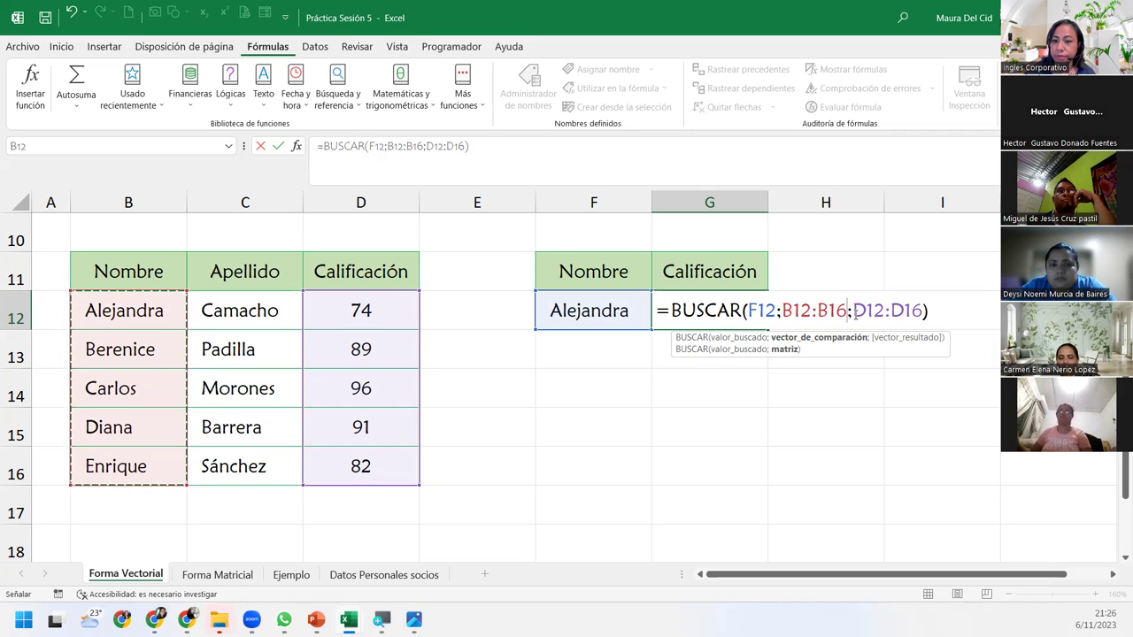
Re-select the grades D12:D16 as the formula's result range
left_click(882, 315)
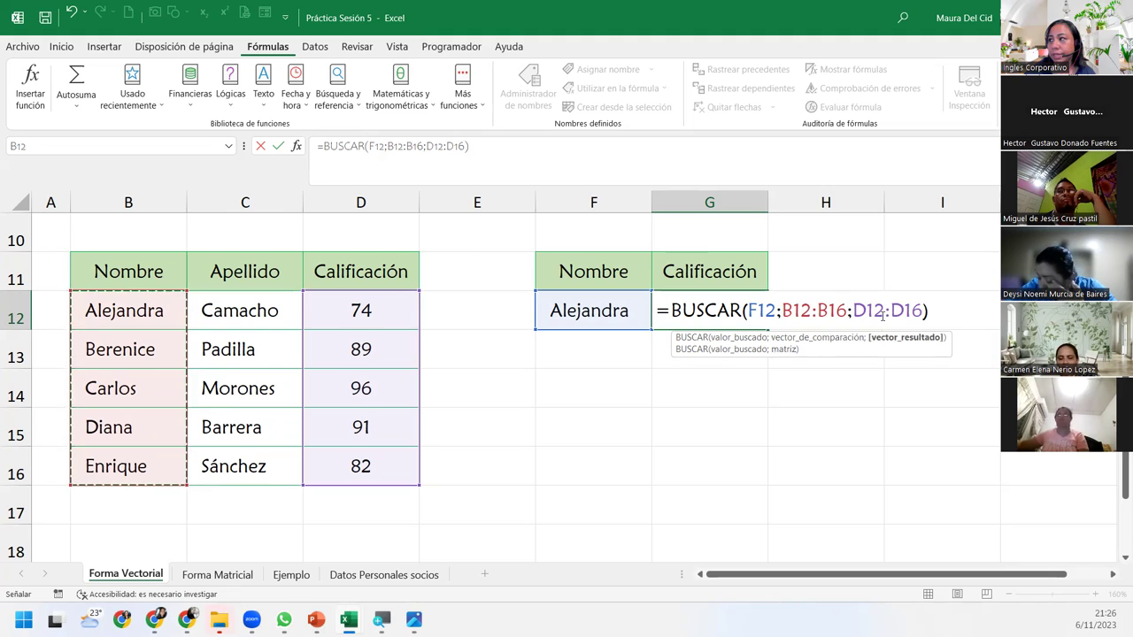
left_click(900, 334)
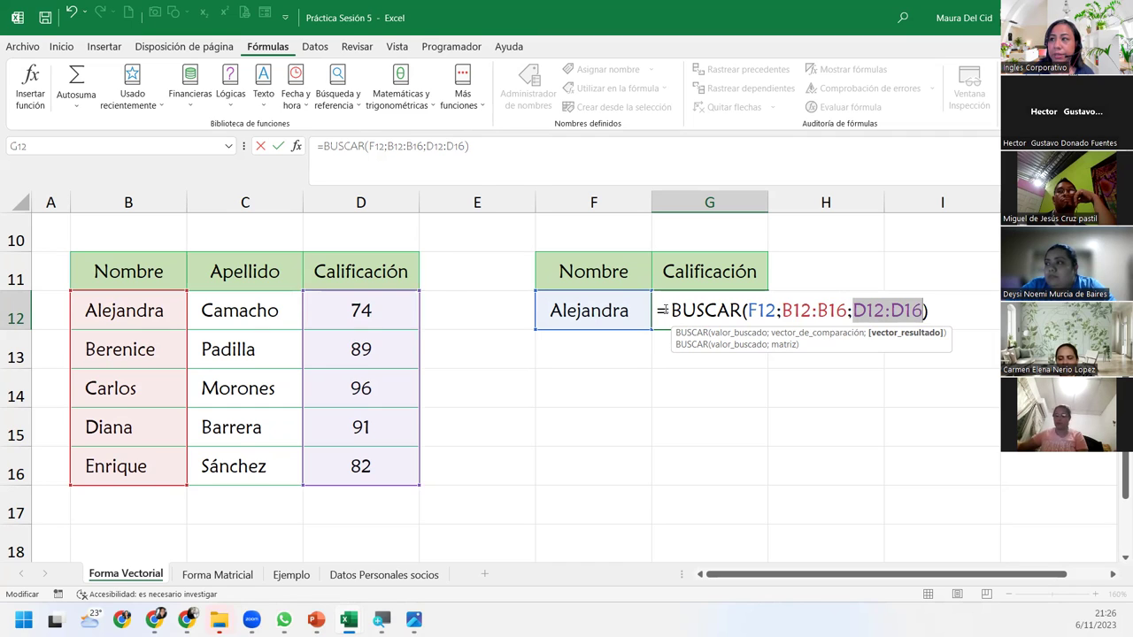
left_click(375, 326)
left_click_drag(375, 326, 383, 458)
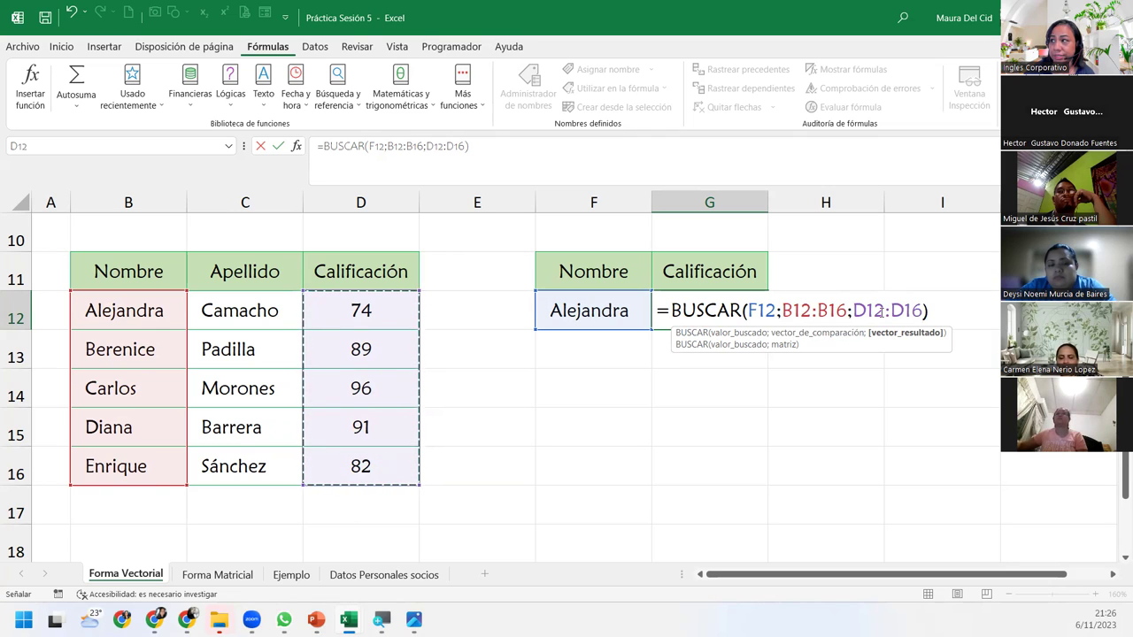
left_click(944, 308)
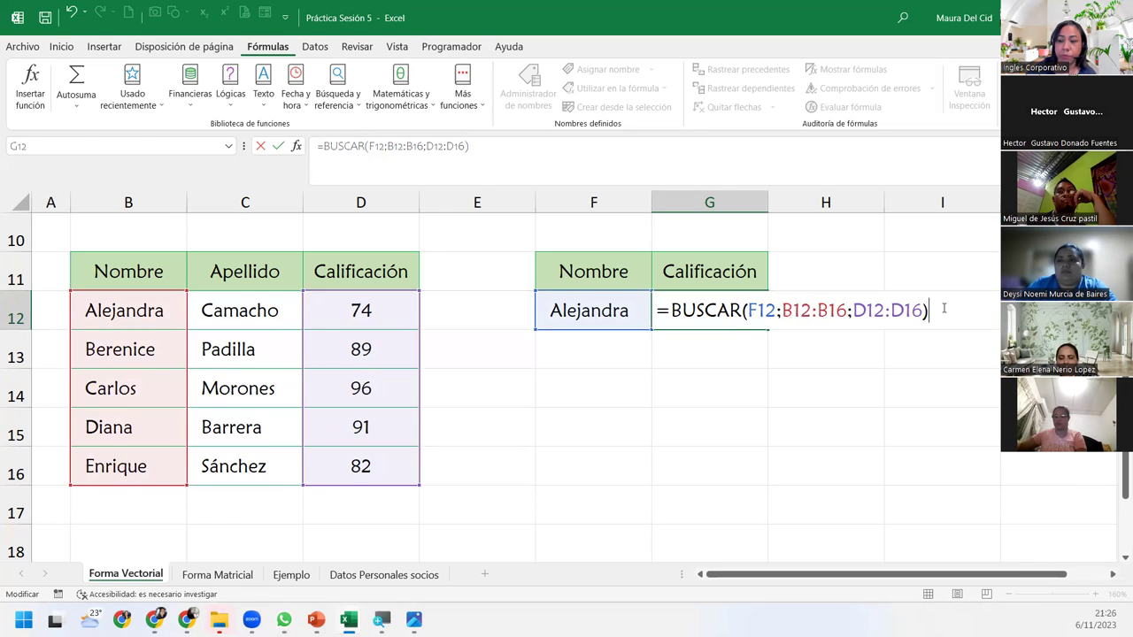
Commit G12's formula and confirm it returns 74 for Alejandra
key("Return")
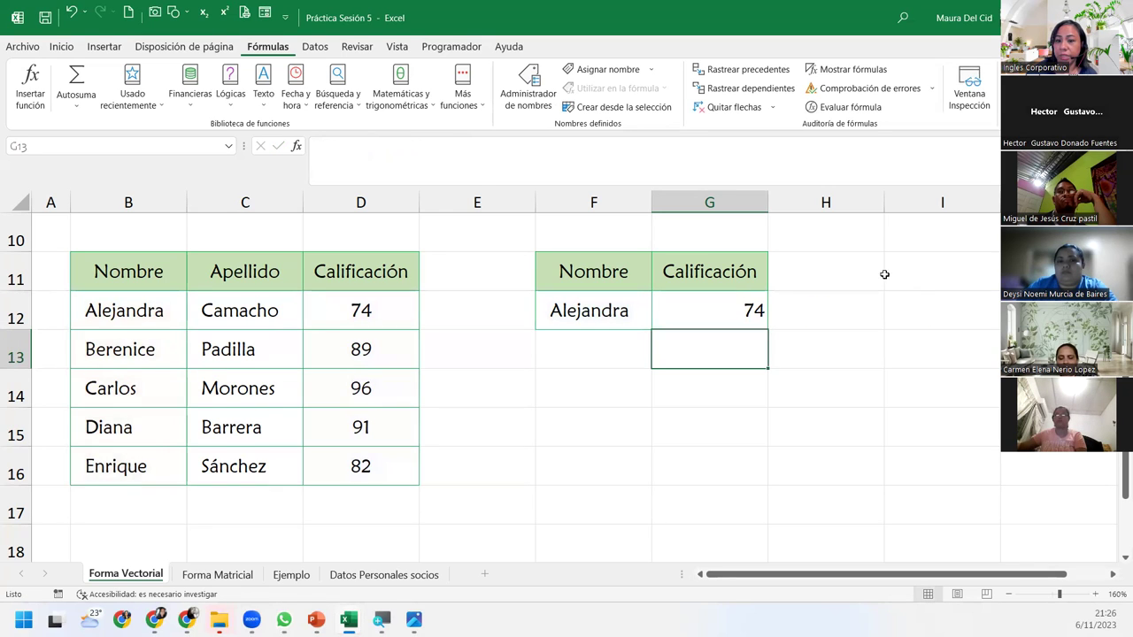
left_click(718, 281)
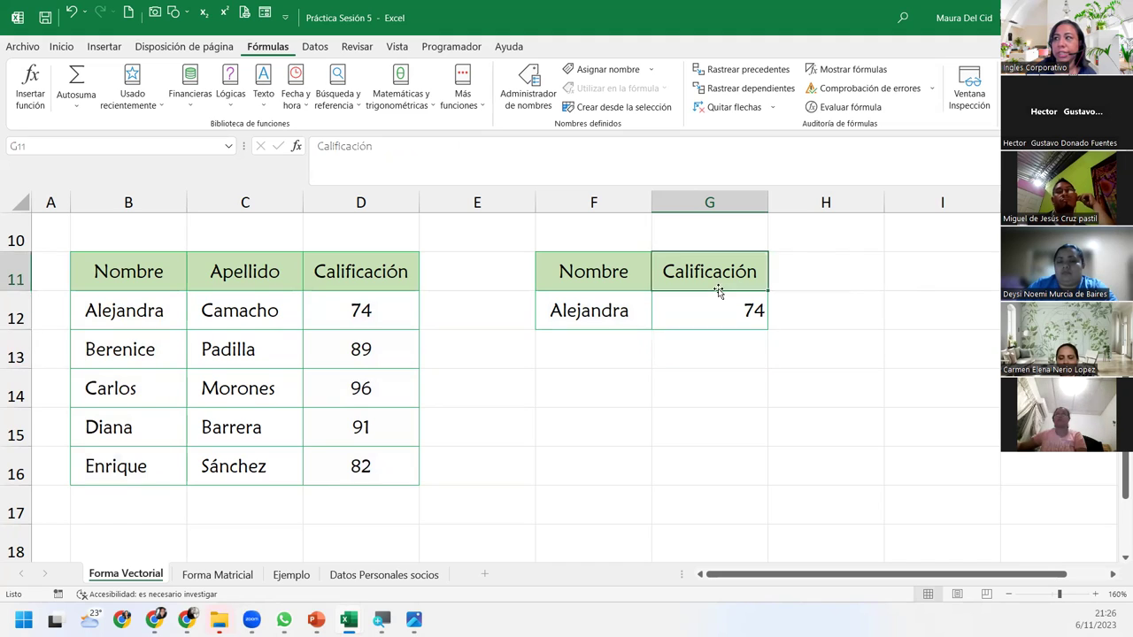
left_click(712, 301)
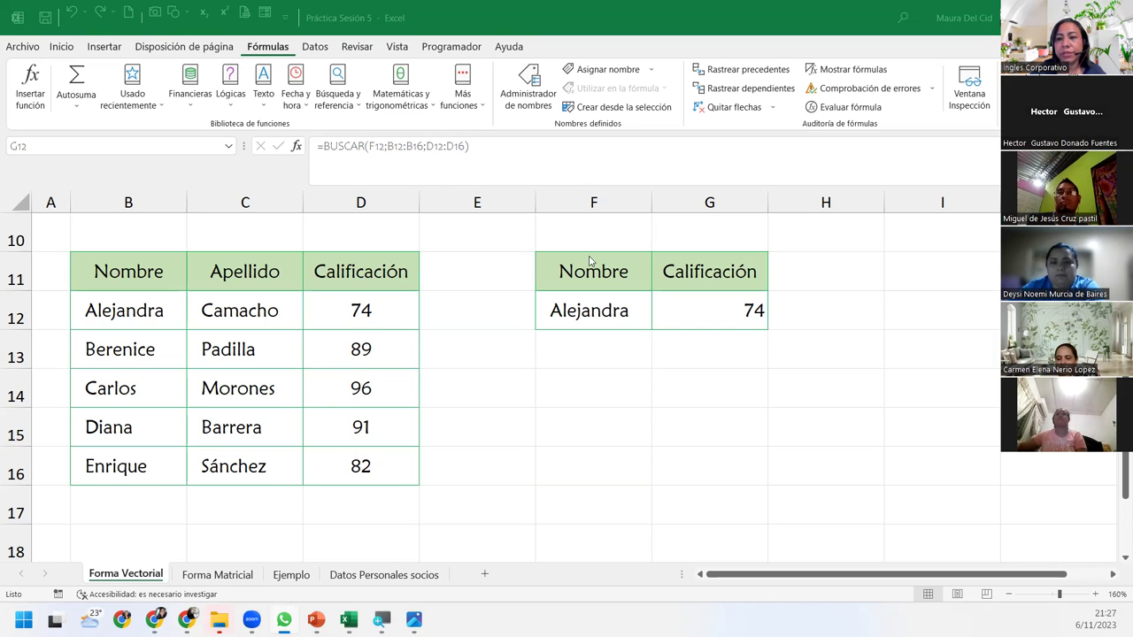
left_click(739, 312)
double_click(739, 311)
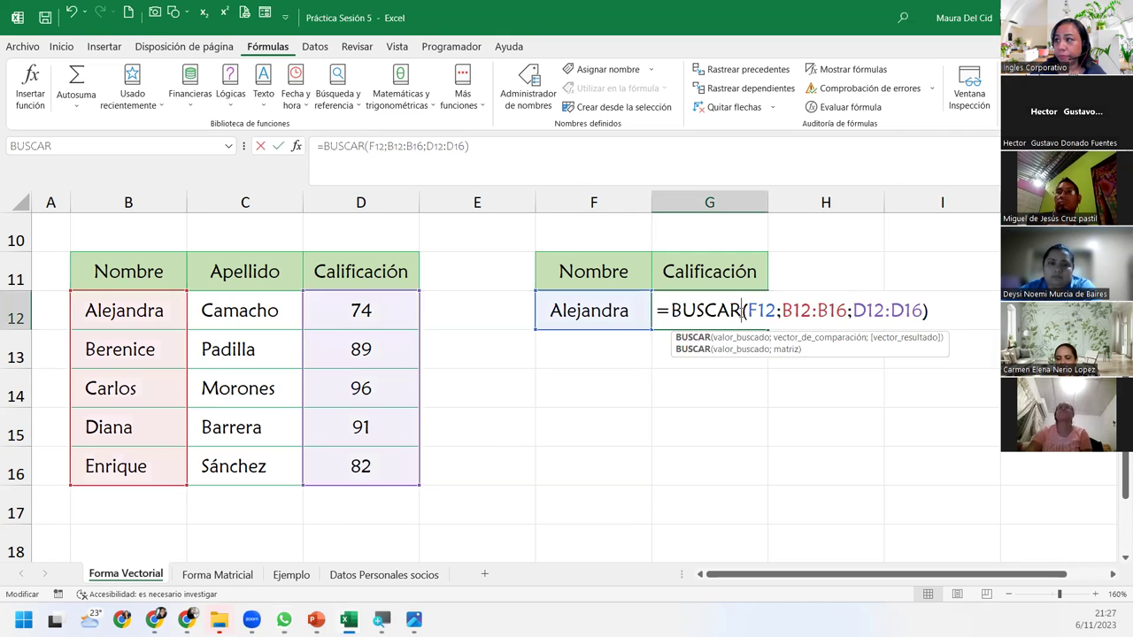
left_click(901, 337)
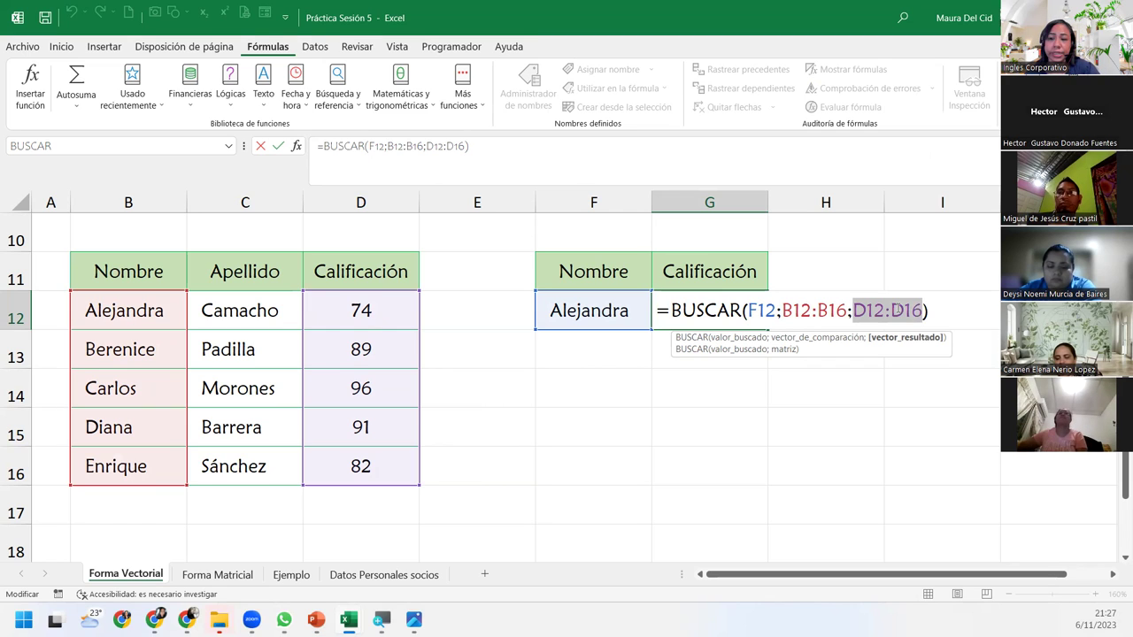
key("ctrl+Return")
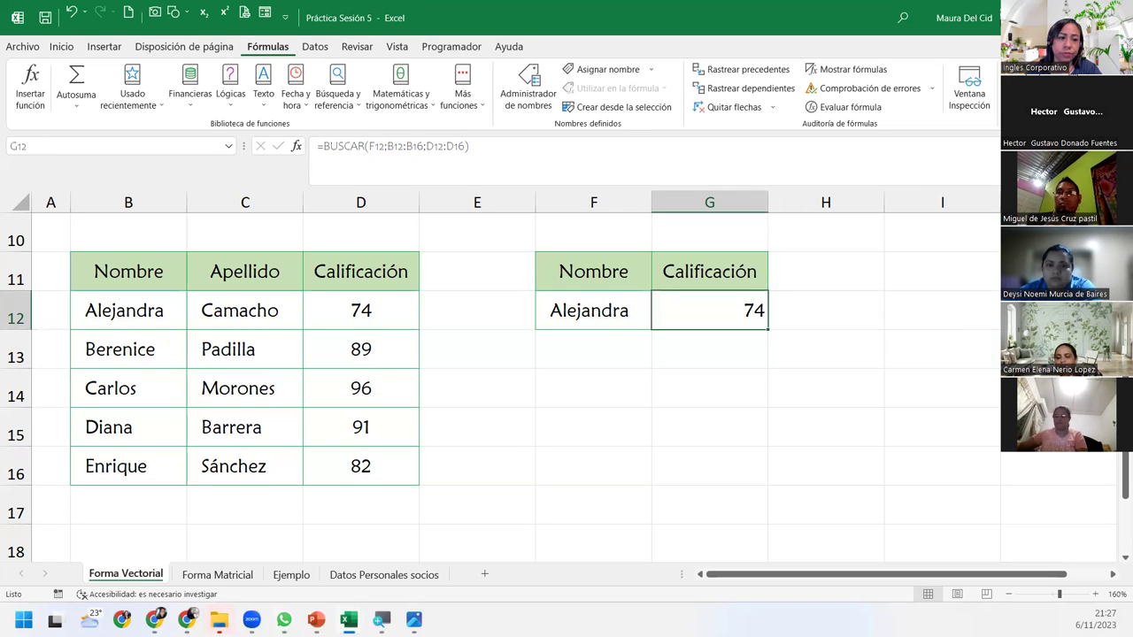
key("alt+Tab")
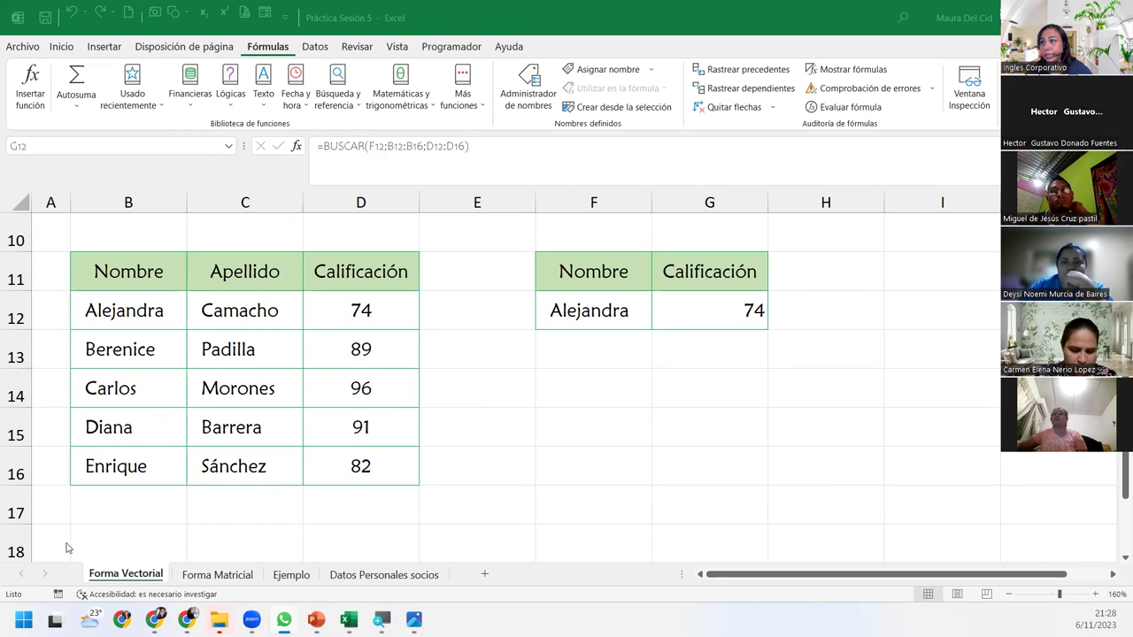
Edit G12 and highlight its B12:B16 comparison and D12:D16 result arguments
double_click(699, 309)
left_click(742, 309)
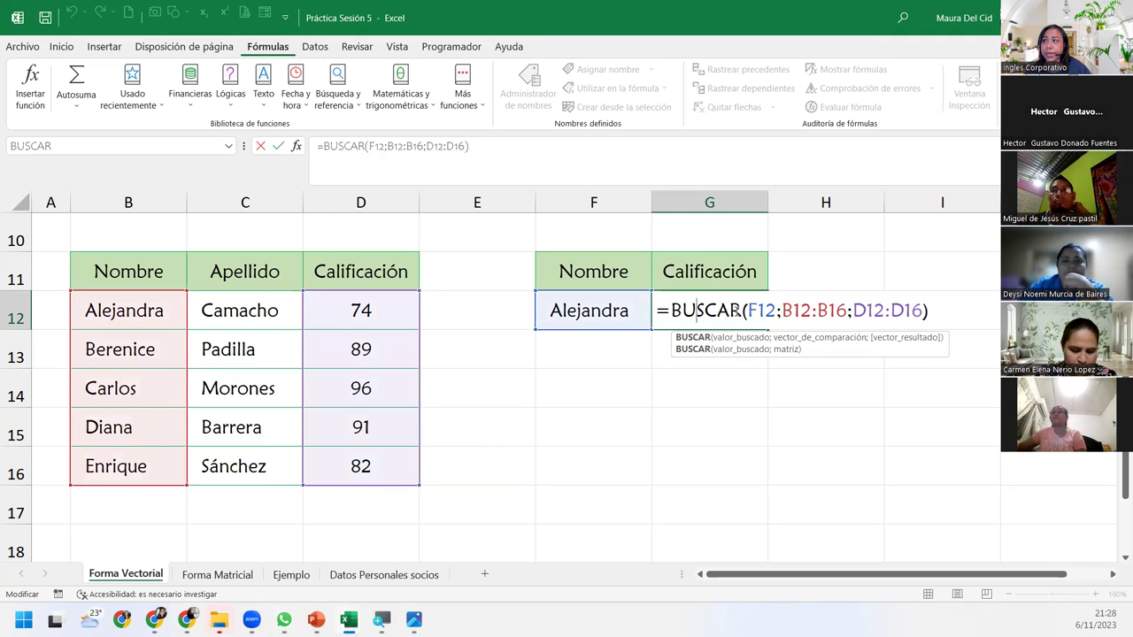
left_click(826, 340)
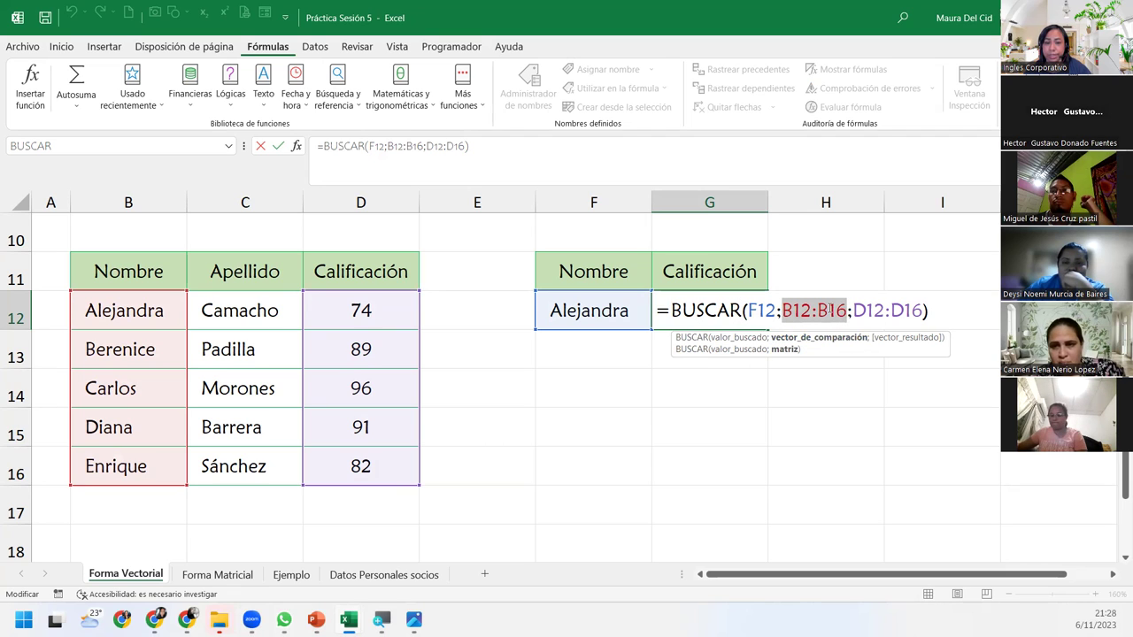
left_click(897, 337)
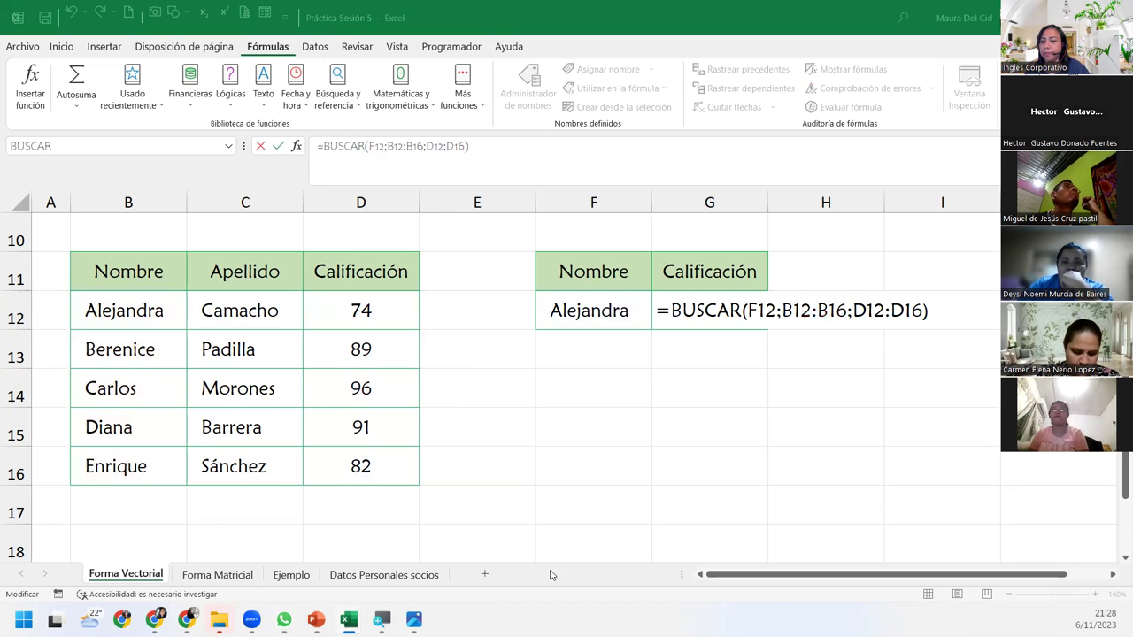
left_click(929, 310)
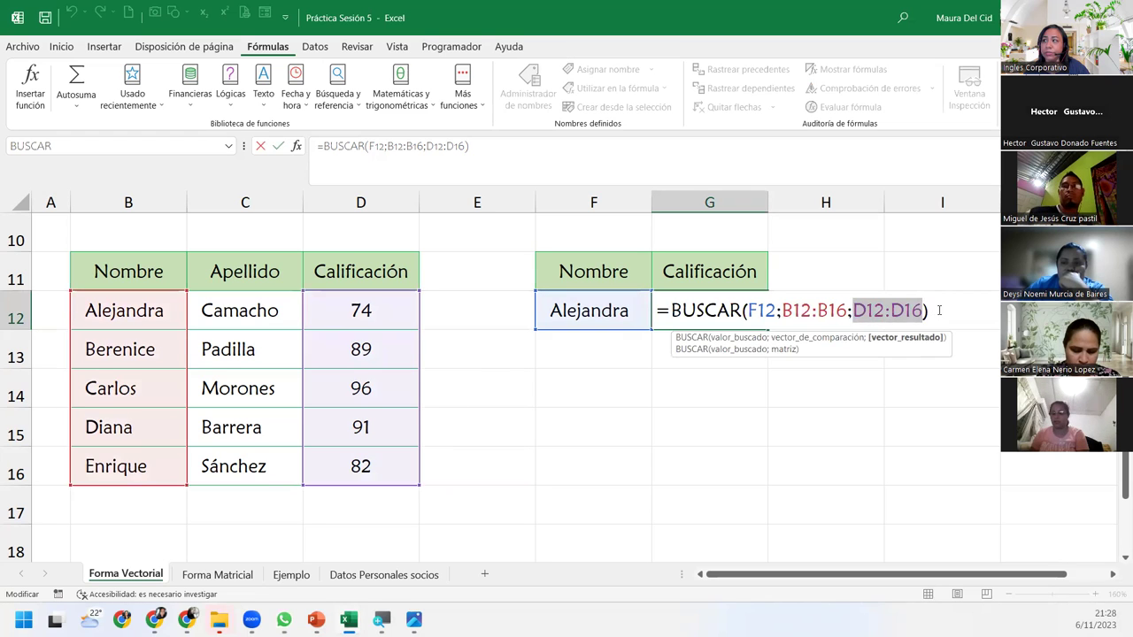
left_click(934, 311)
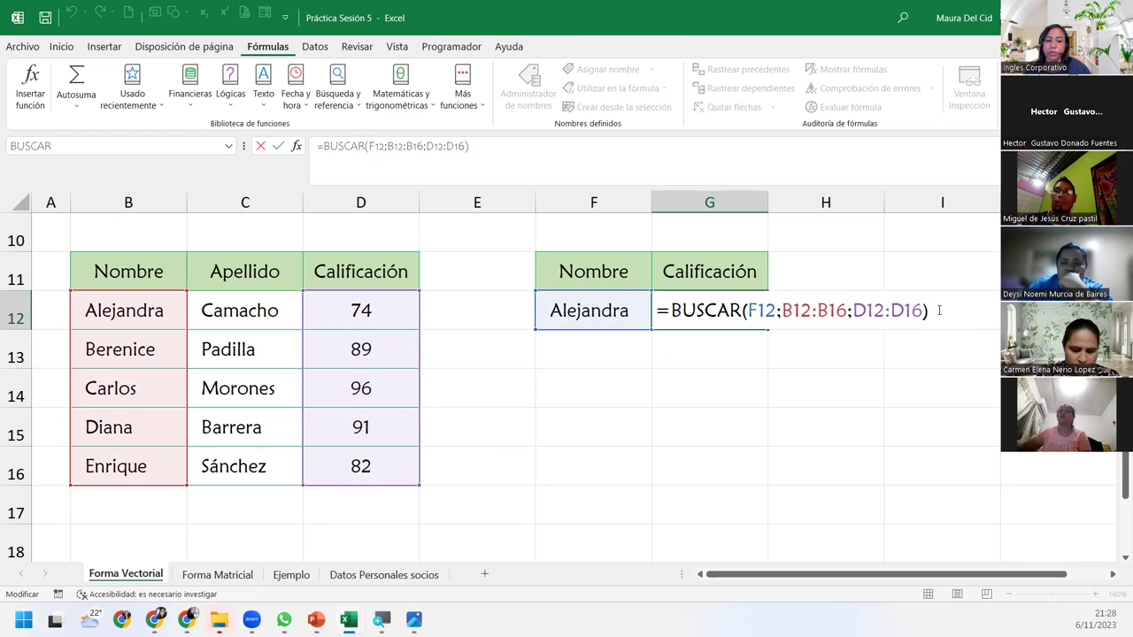
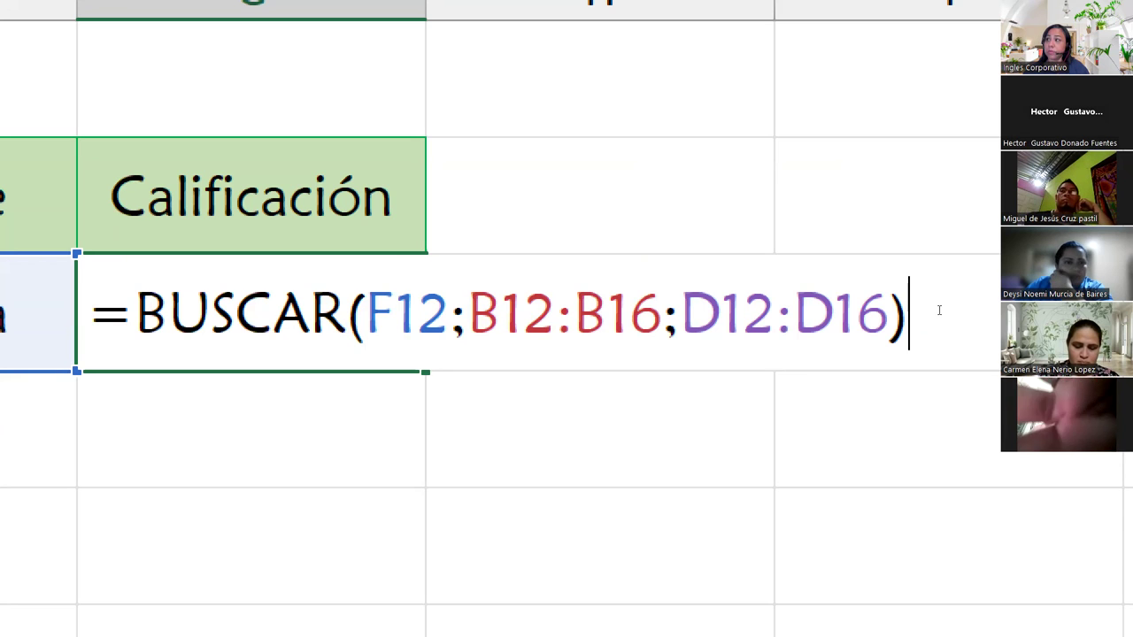
Commit =BUSCAR(F12;B12:B16;D12:D16) so G12 shows 74 for Alejandra, then go to Forma Matricial
key("Return")
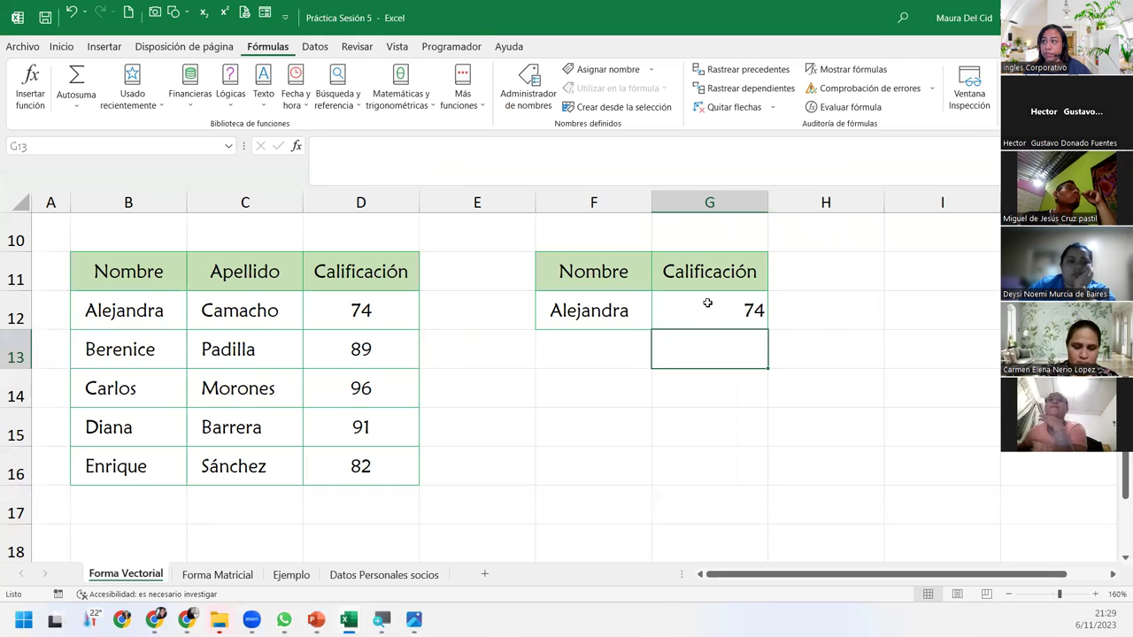
left_click(707, 302)
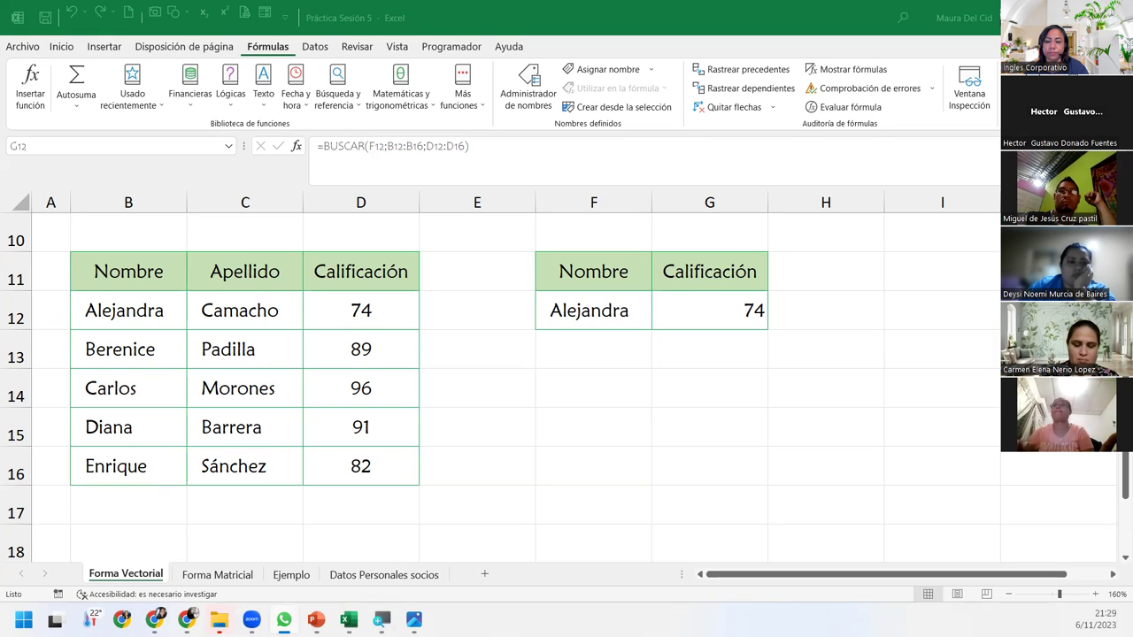
left_click(731, 296)
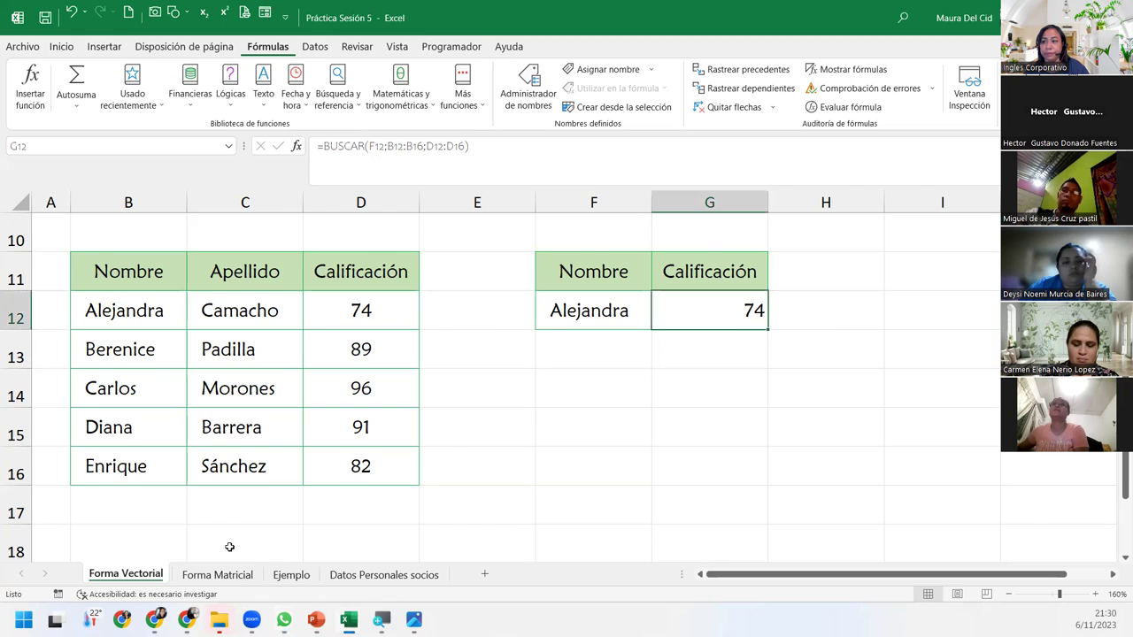
left_click(233, 575)
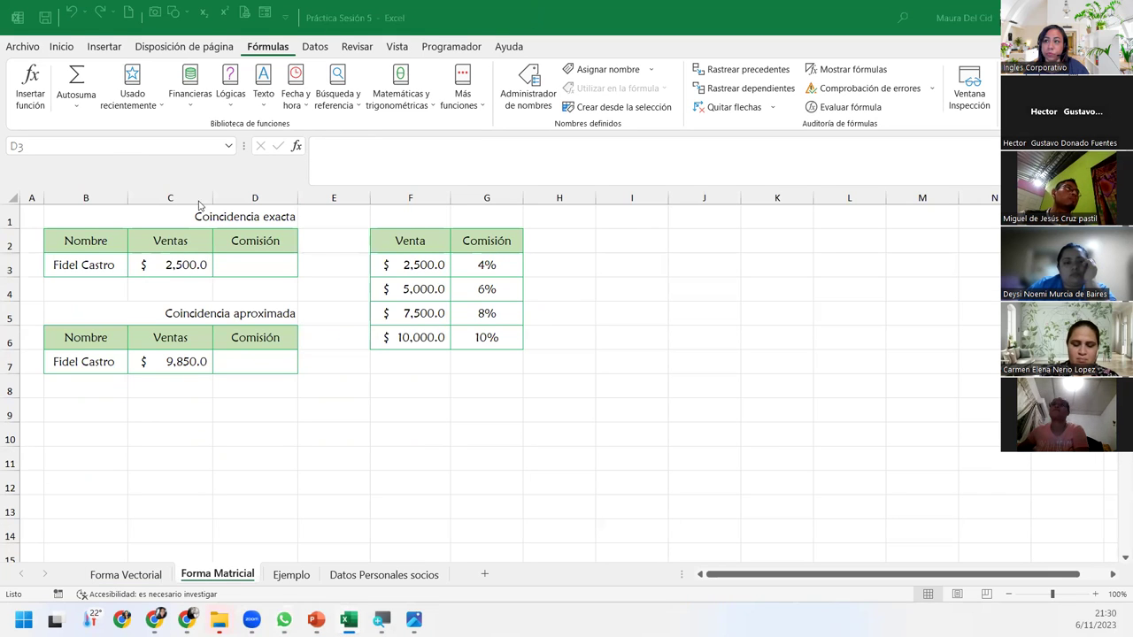
Begin a =BUSCAR( formula in D3 via the busca autocomplete for the exact-match commission
left_click(252, 261)
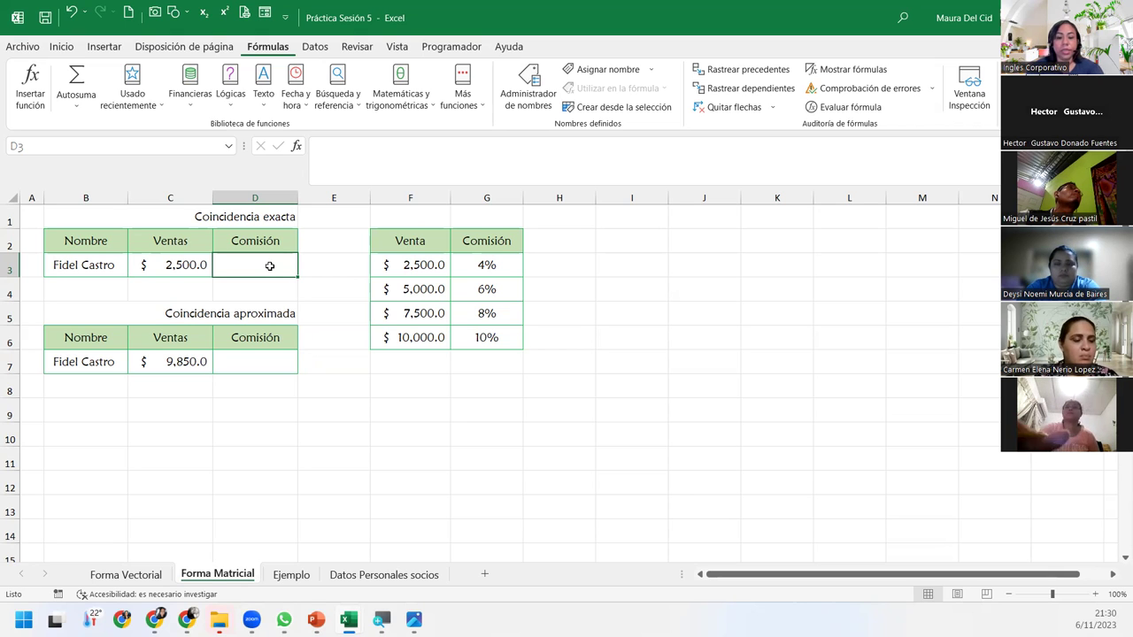
type("=busca")
key("Tab")
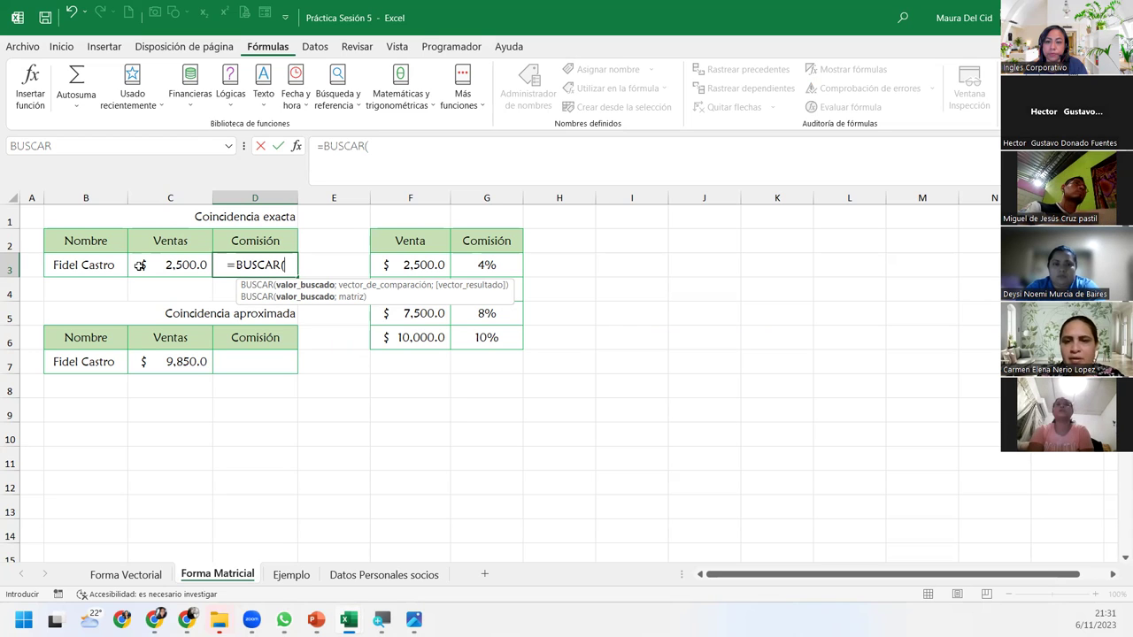
Enter =BUSCAR(C3;F3:G6) in D3 so the 2,500.0 sale returns a 4% commission
left_click(139, 265)
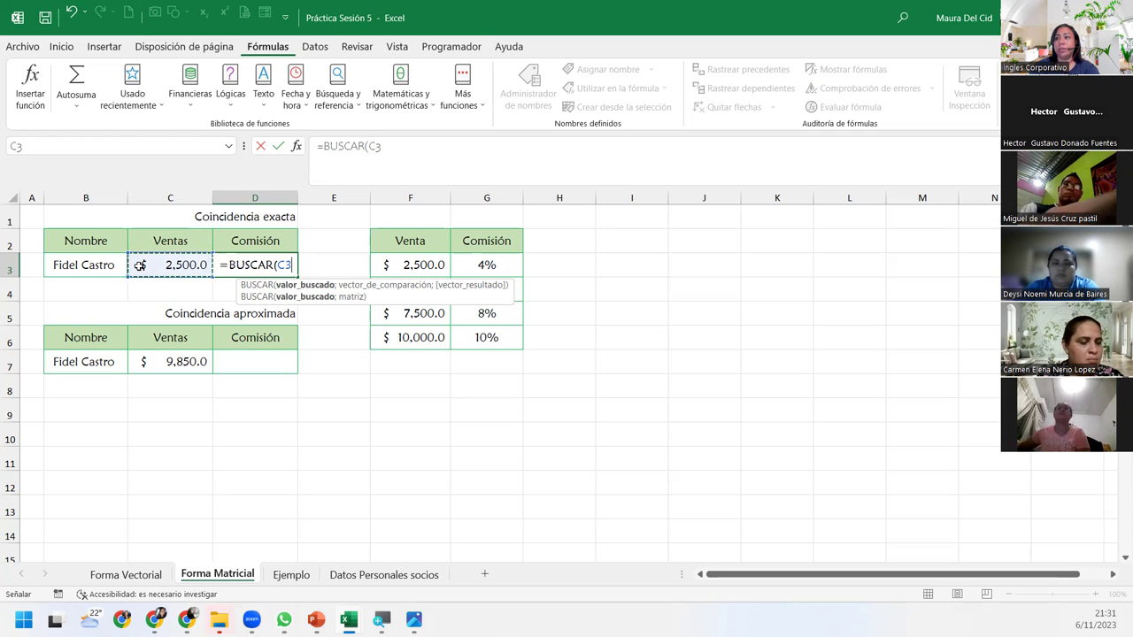
type(";")
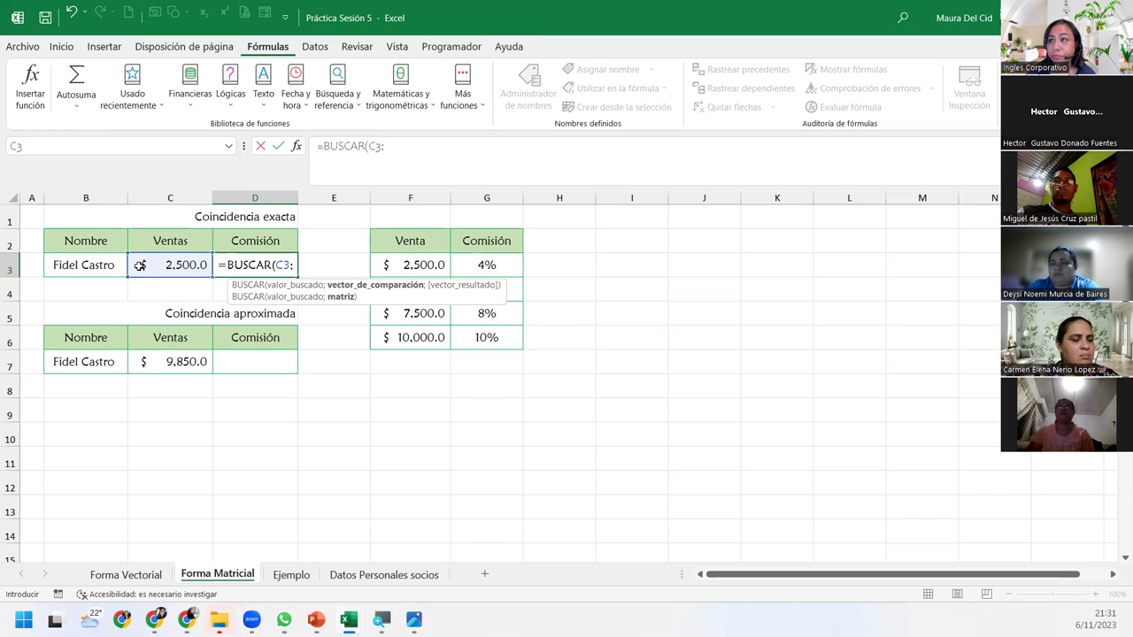
left_click_drag(409, 262, 503, 329)
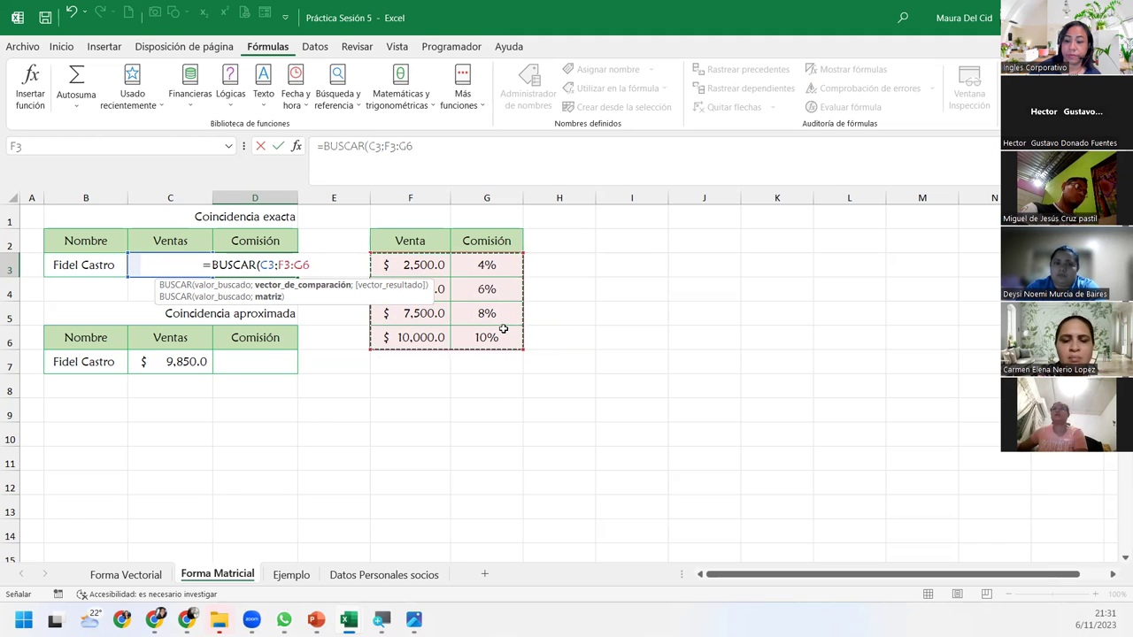
type(")")
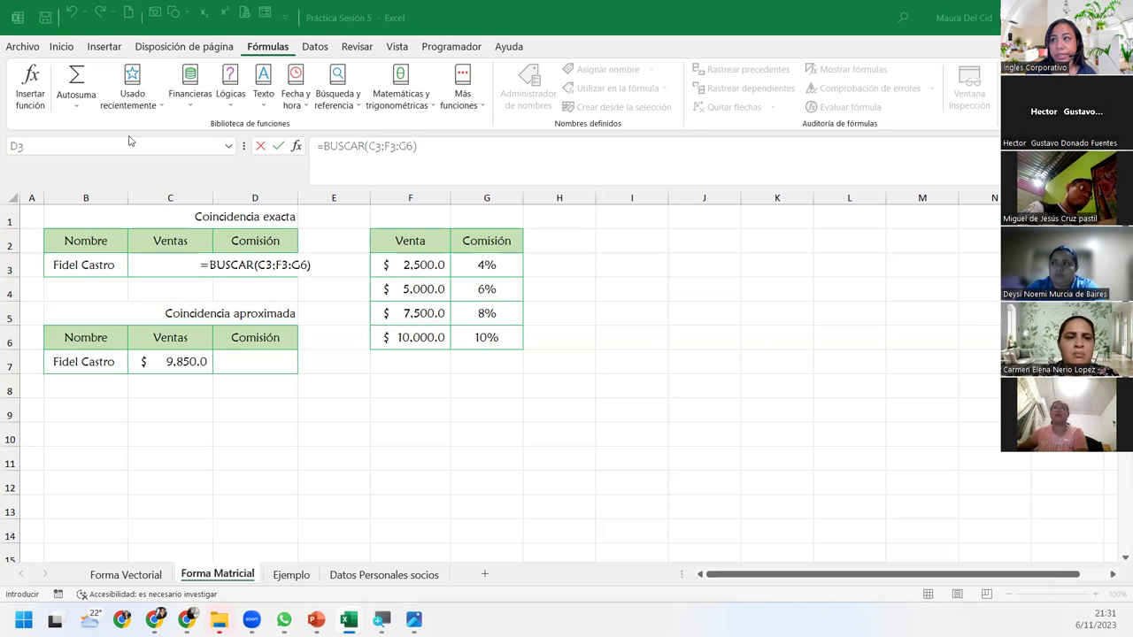
left_click(326, 260)
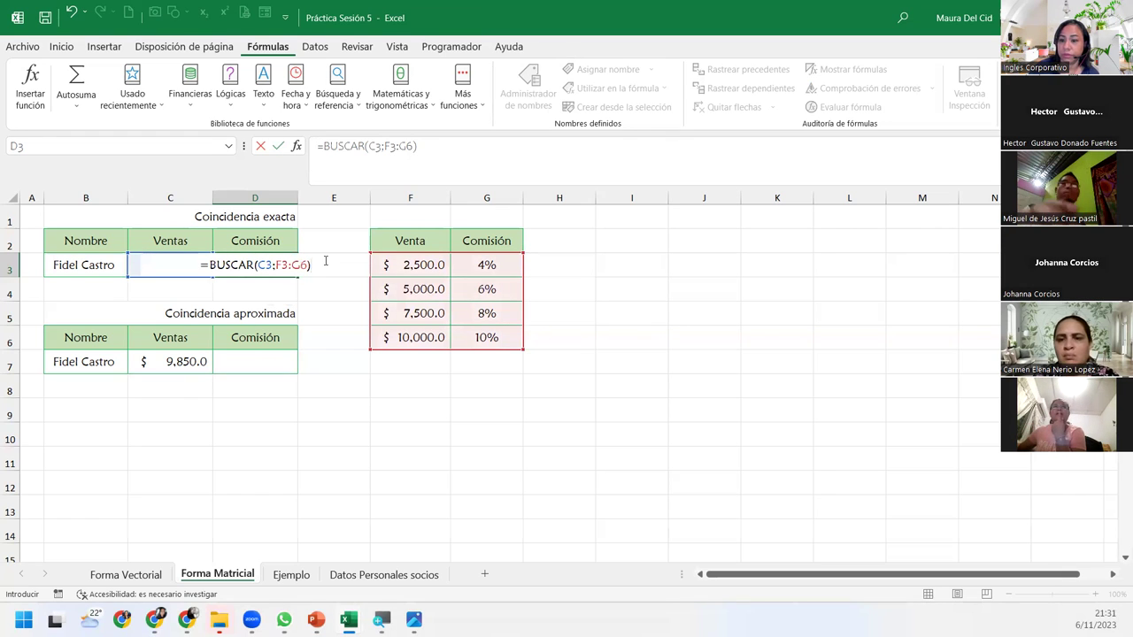
key("Return")
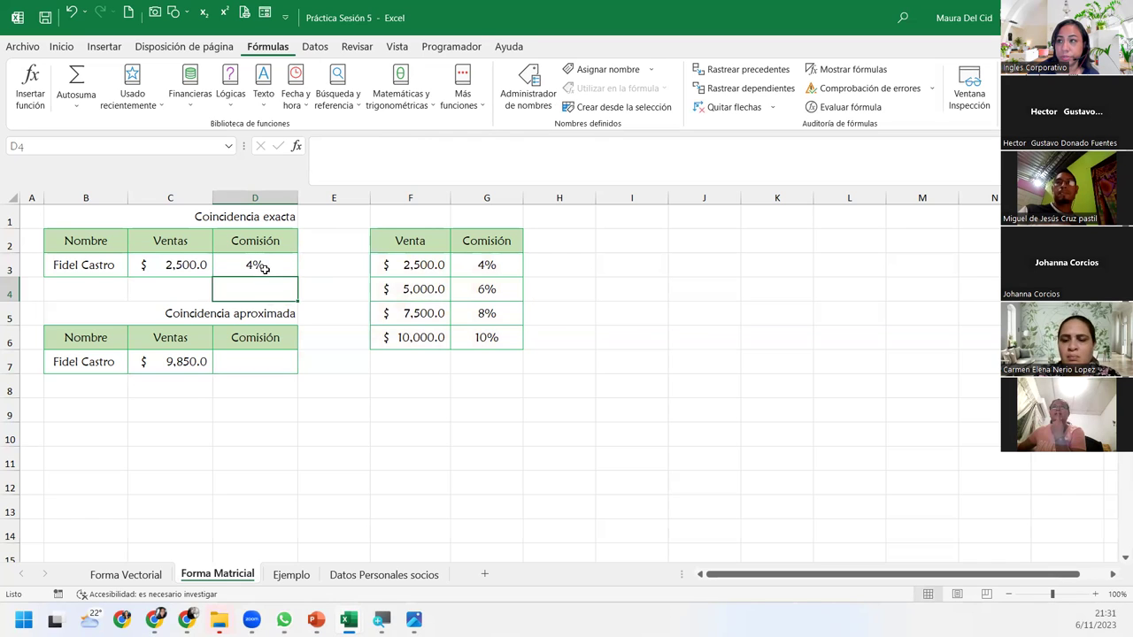
double_click(264, 268)
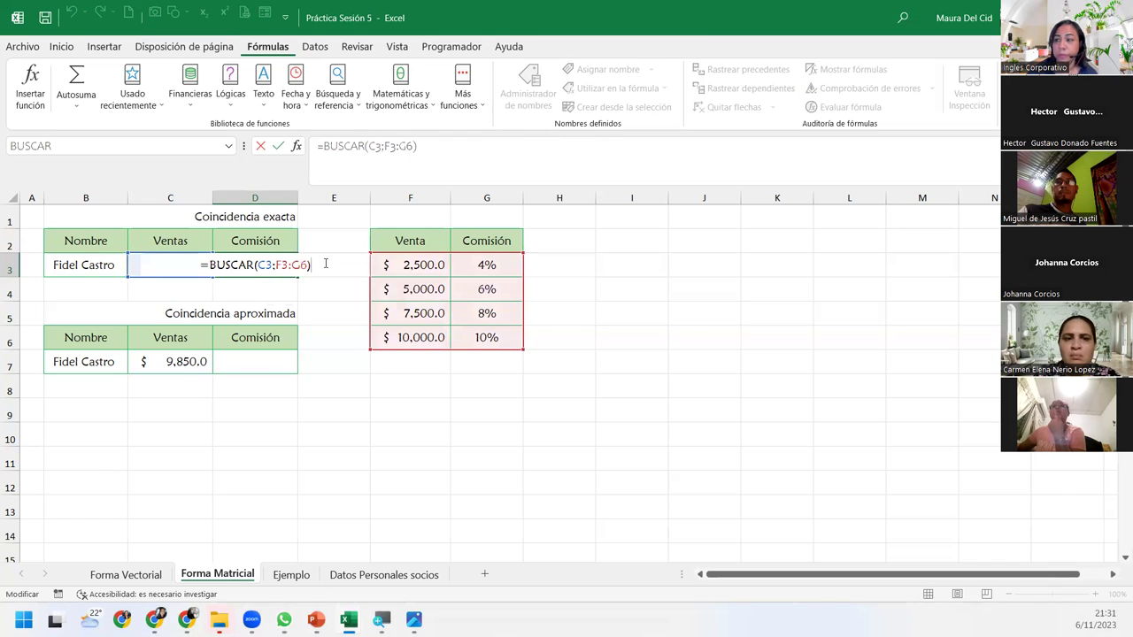
left_click(280, 265)
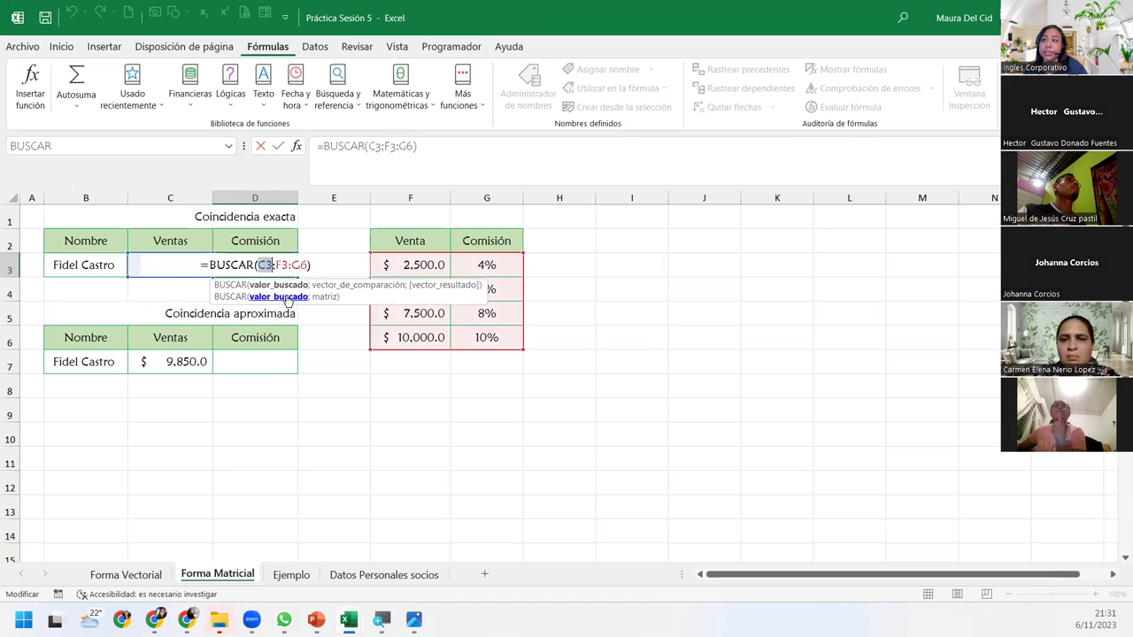
left_click(321, 297)
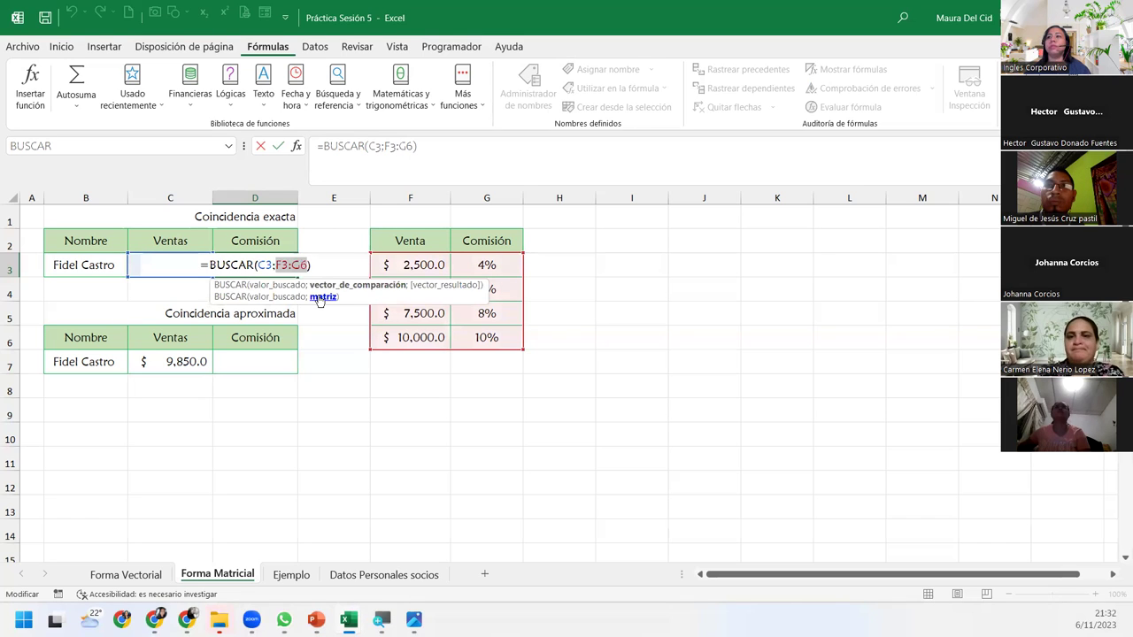
key("Return")
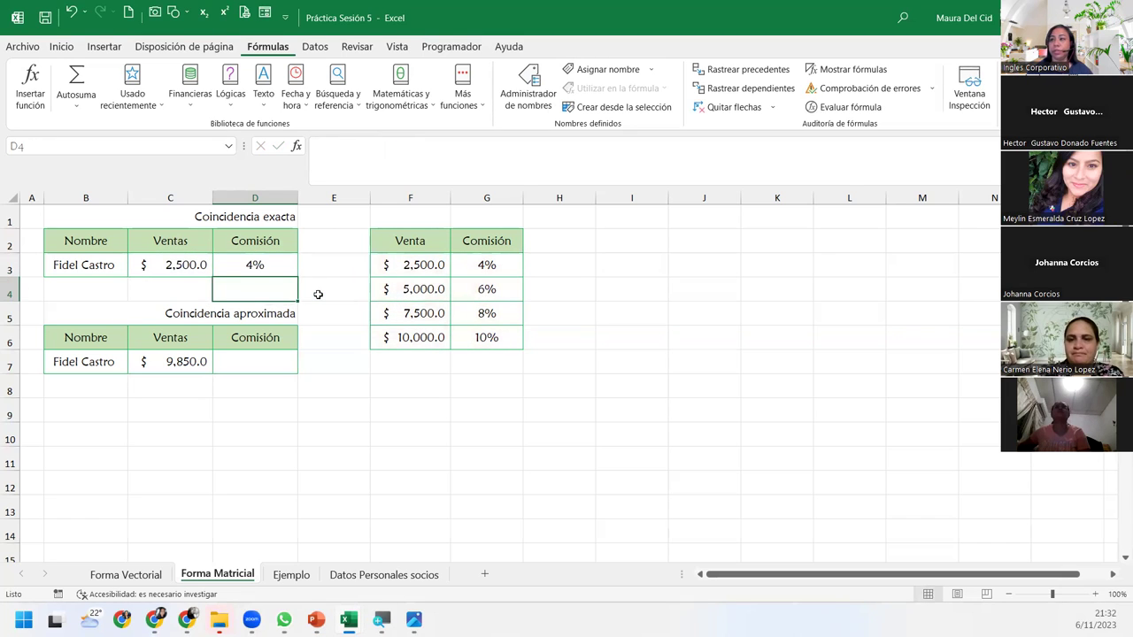
left_click(265, 362)
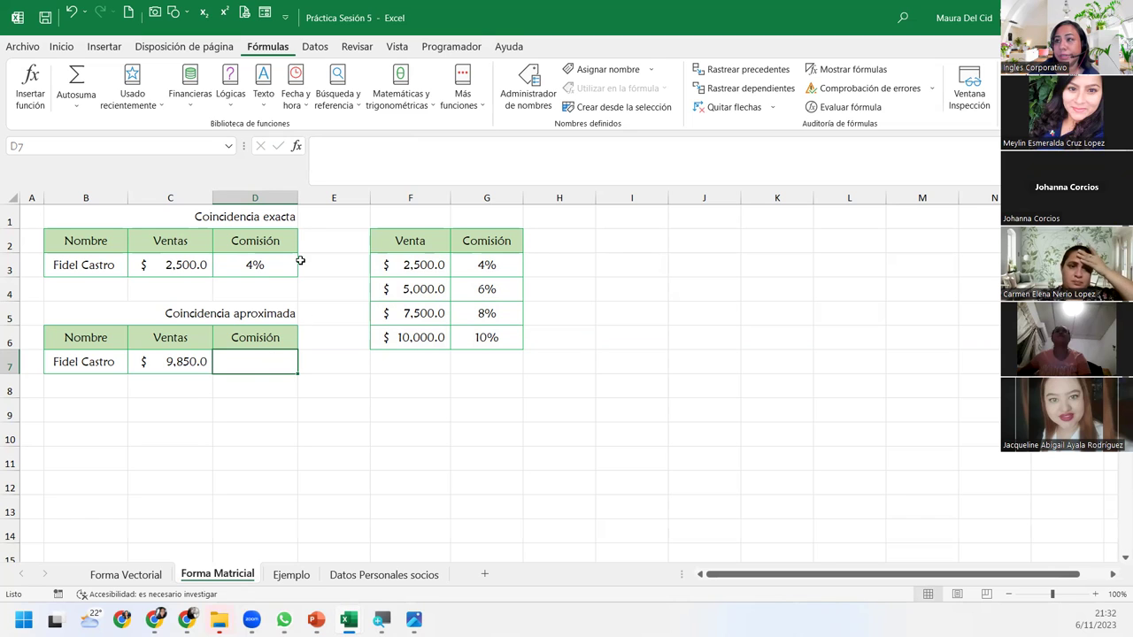
Build =BUSCAR(C7;F3:G6) in D7 with the function dialog so 9,850.0 returns 8%, then reopen D3
left_click(345, 106)
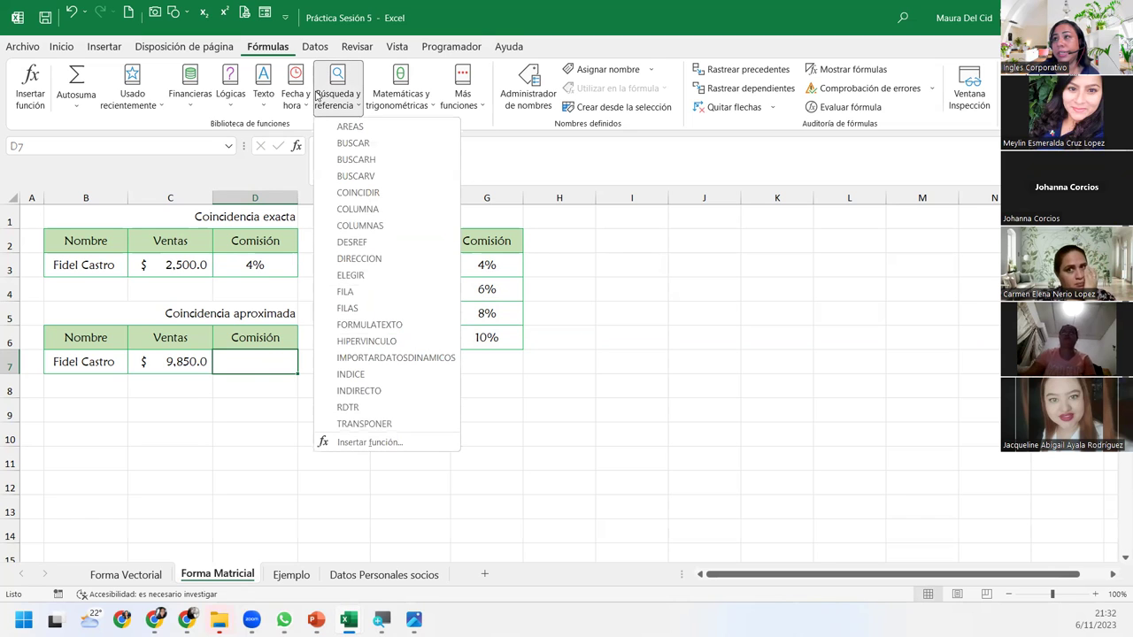
left_click(353, 143)
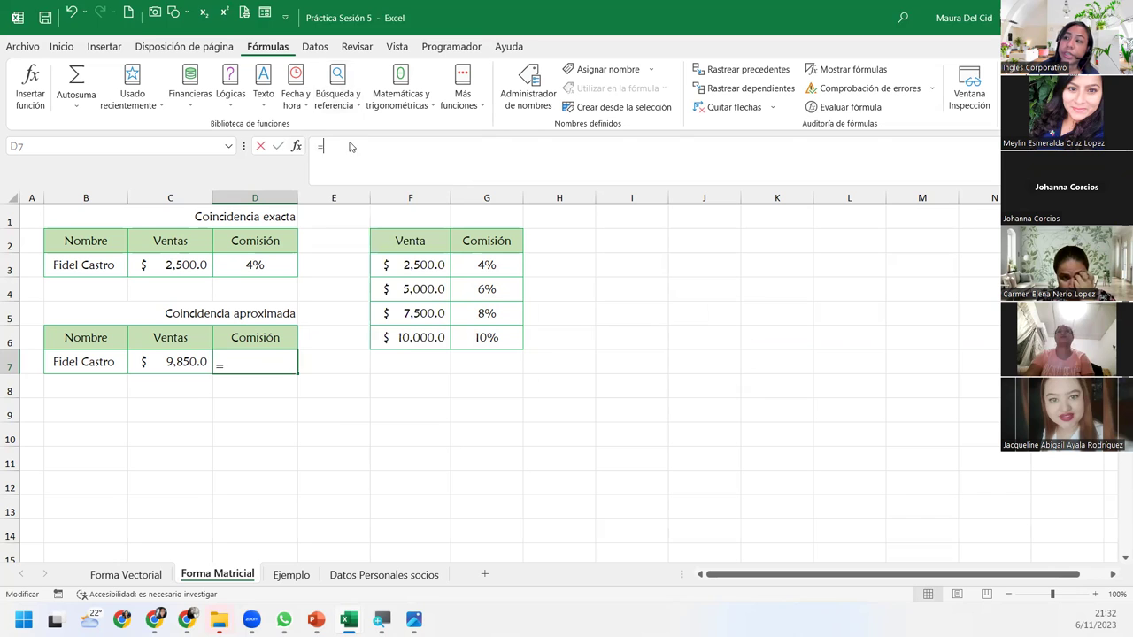
left_click(584, 366)
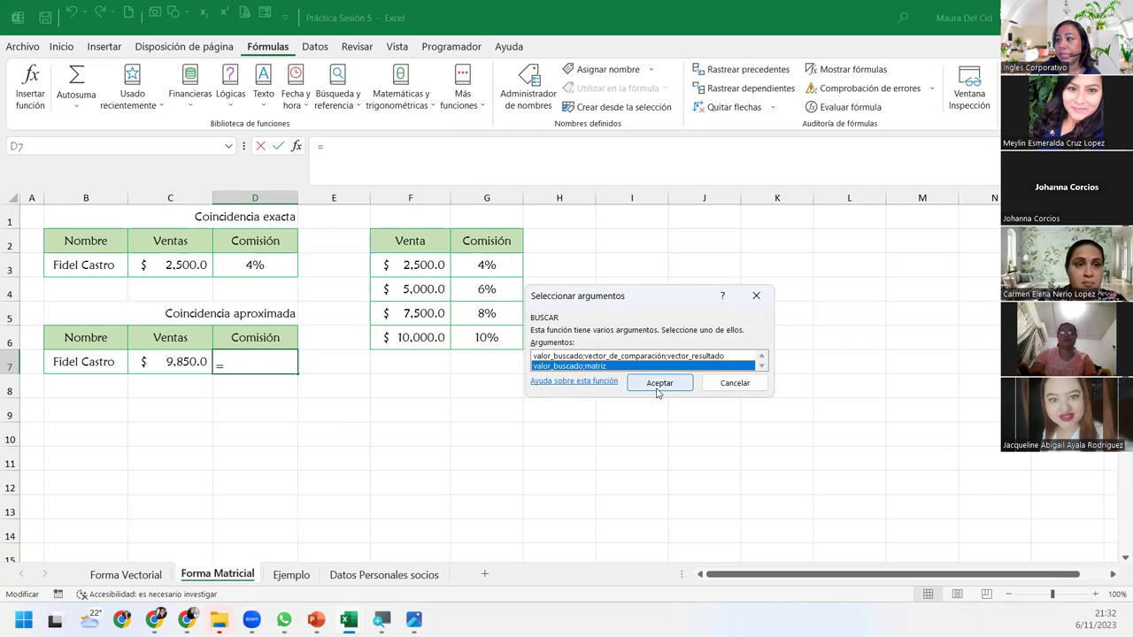
left_click(659, 382)
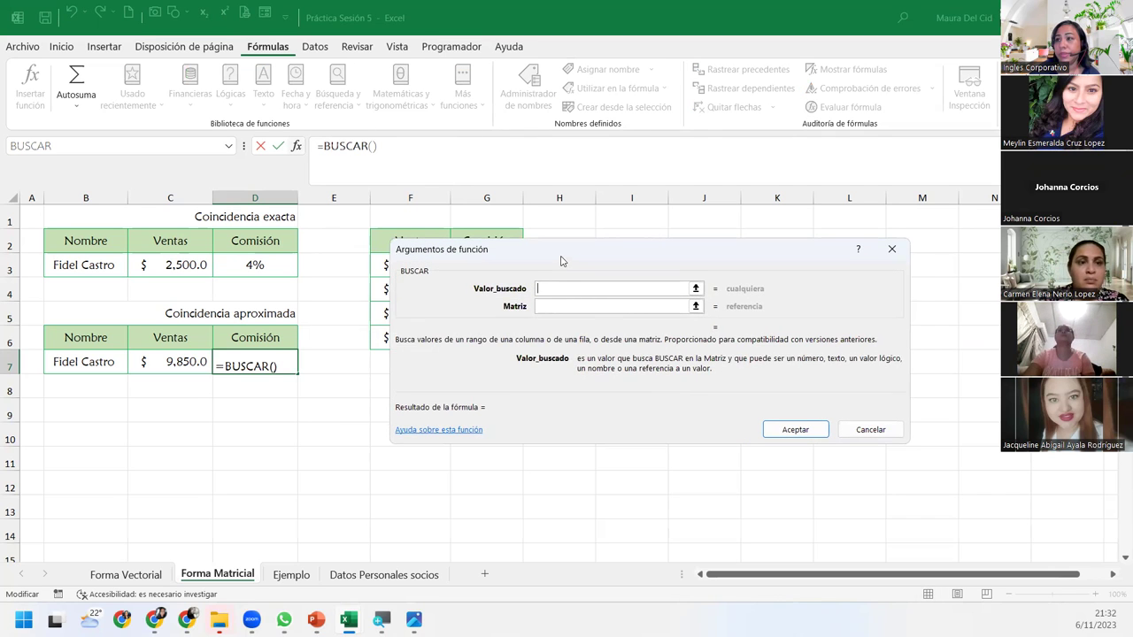
left_click(207, 368)
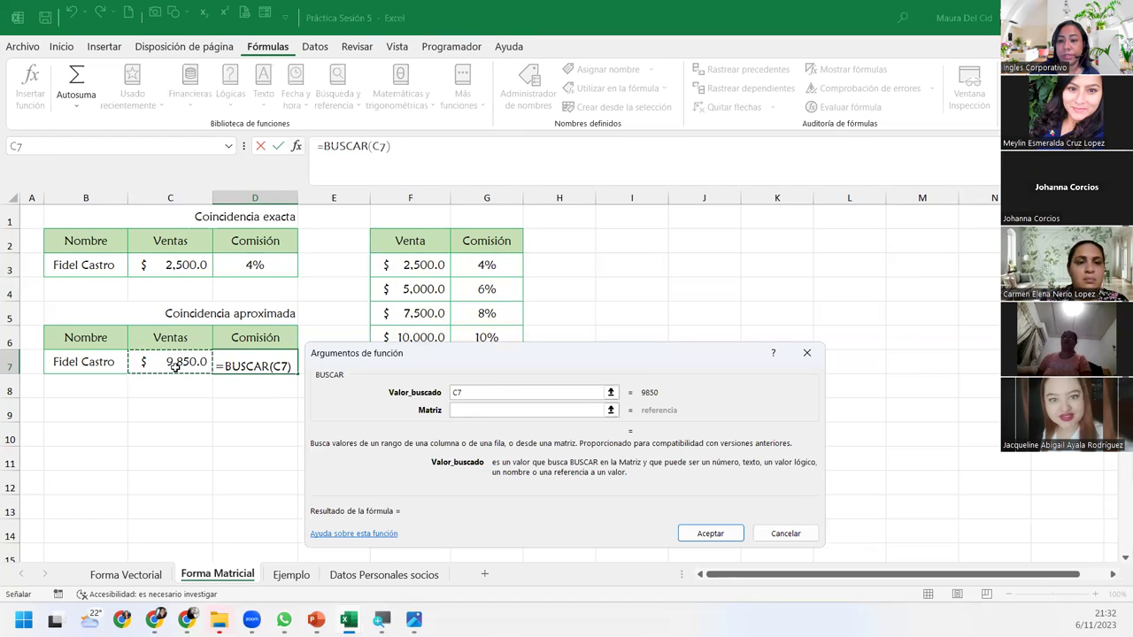
left_click(479, 410)
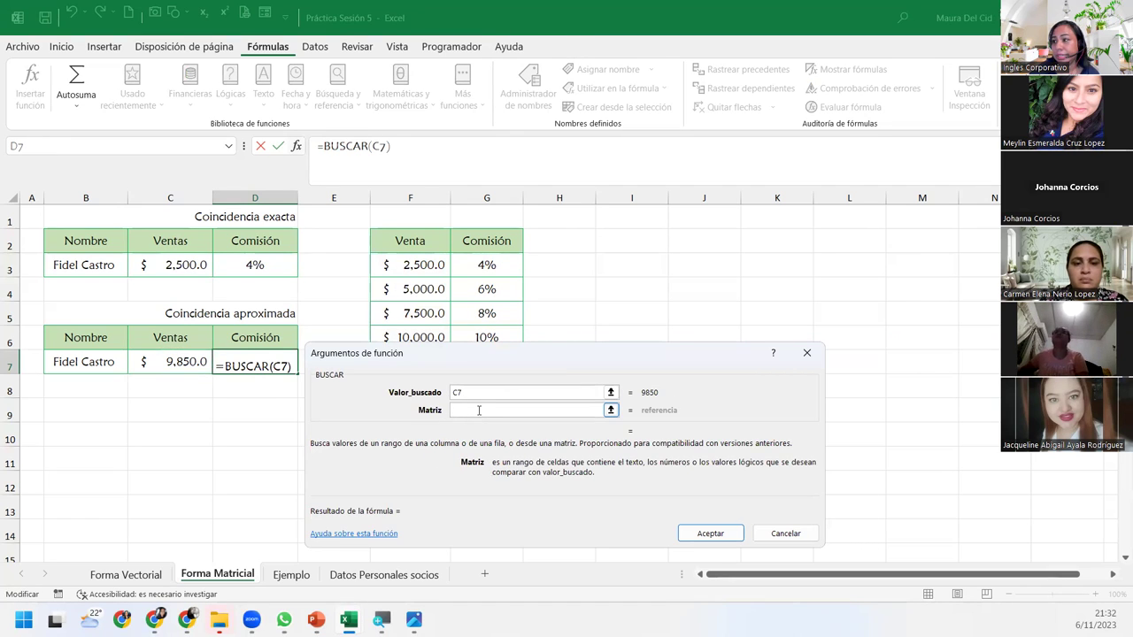
left_click(479, 410)
left_click_drag(391, 262, 494, 354)
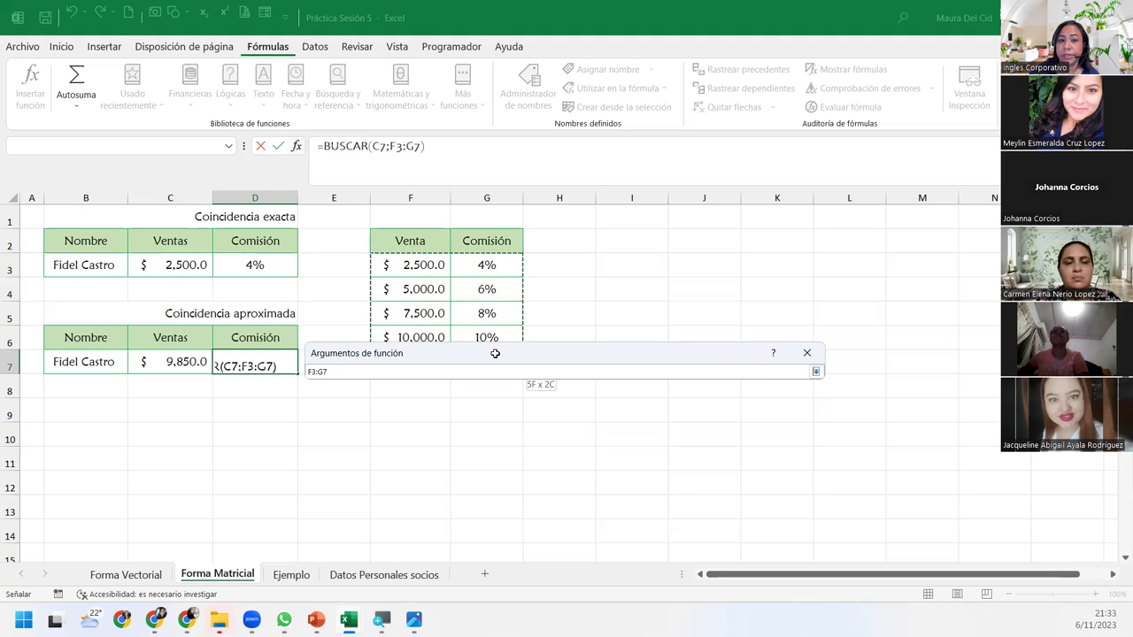
left_click_drag(495, 354, 498, 338)
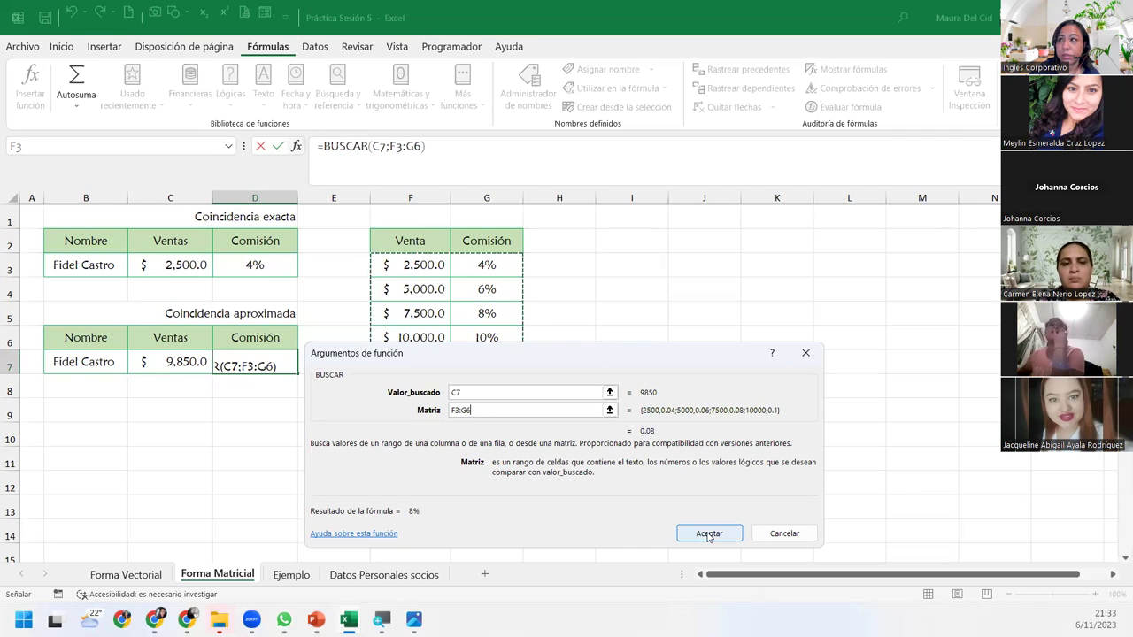
left_click(708, 534)
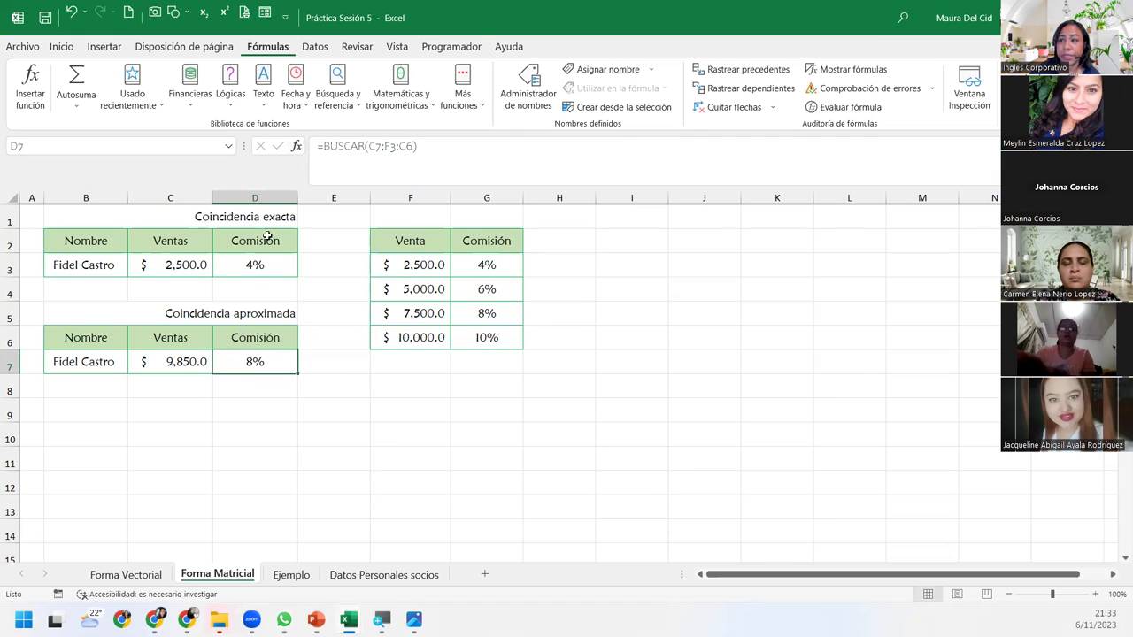
double_click(281, 265)
left_click(333, 267)
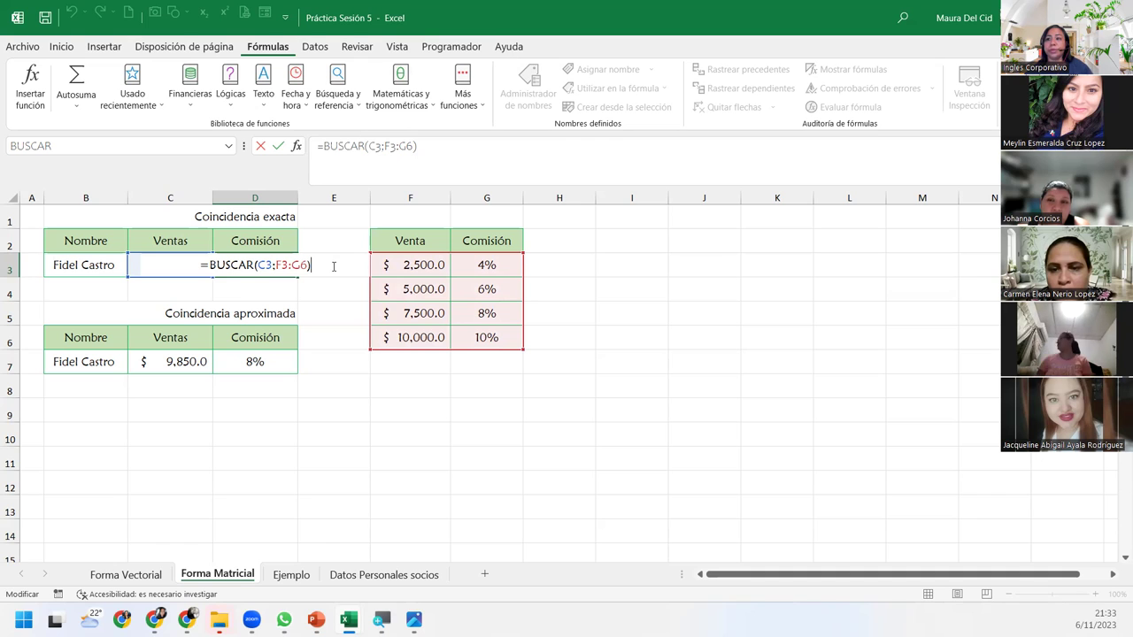
key("Return")
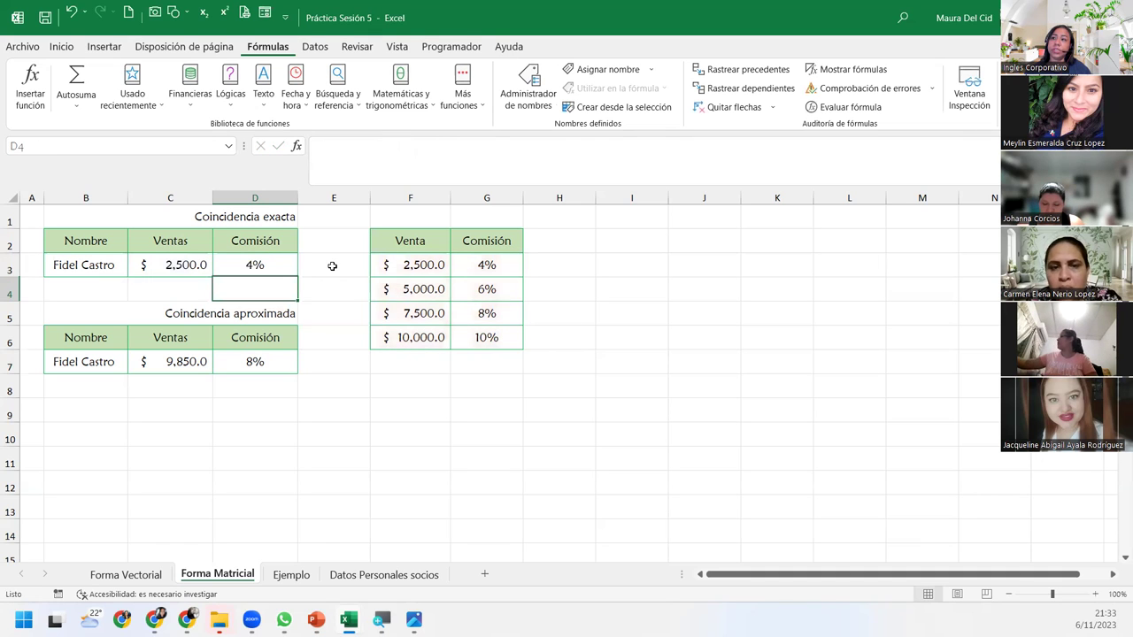
left_click(237, 358)
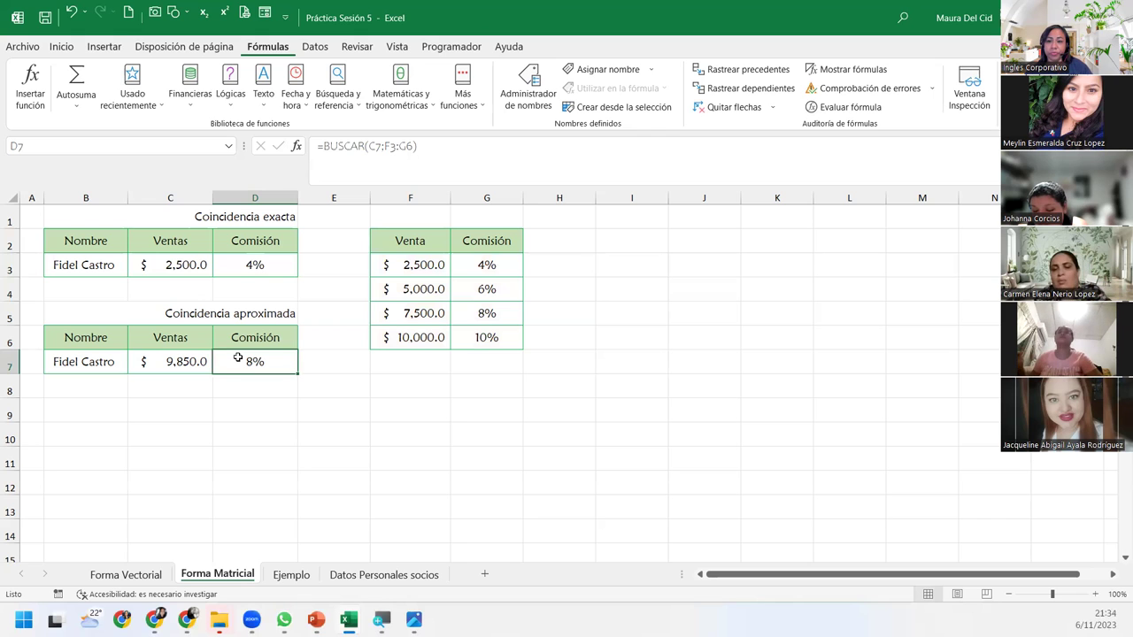
left_click(190, 358)
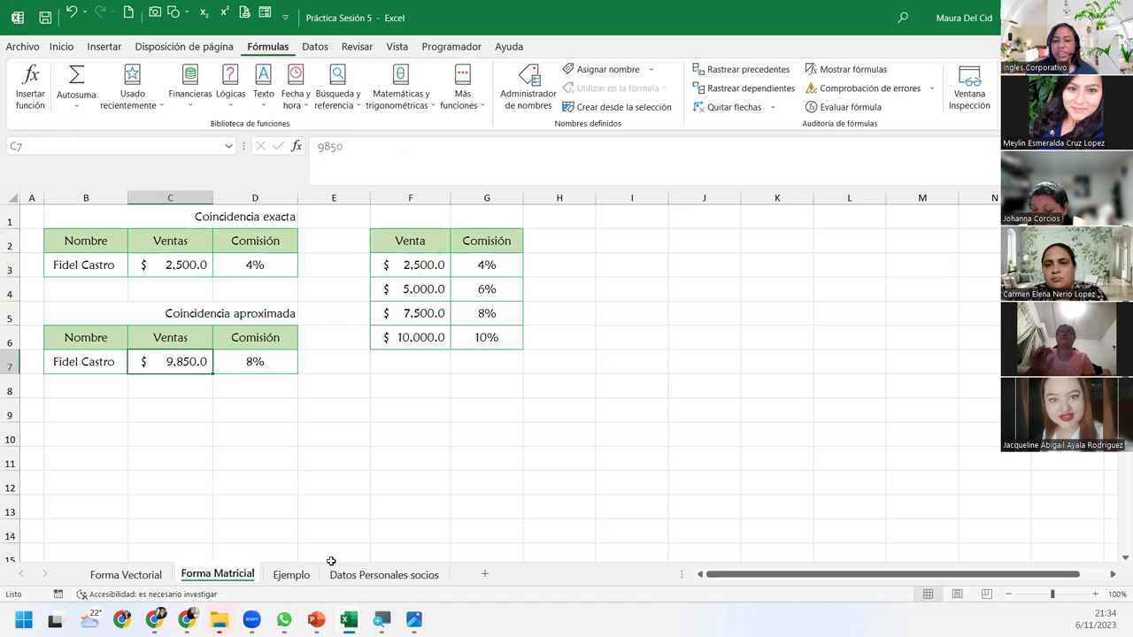
Try sales amounts 9999.99 and 10000 in C7, checking the D7 commission each time
type("9999.99")
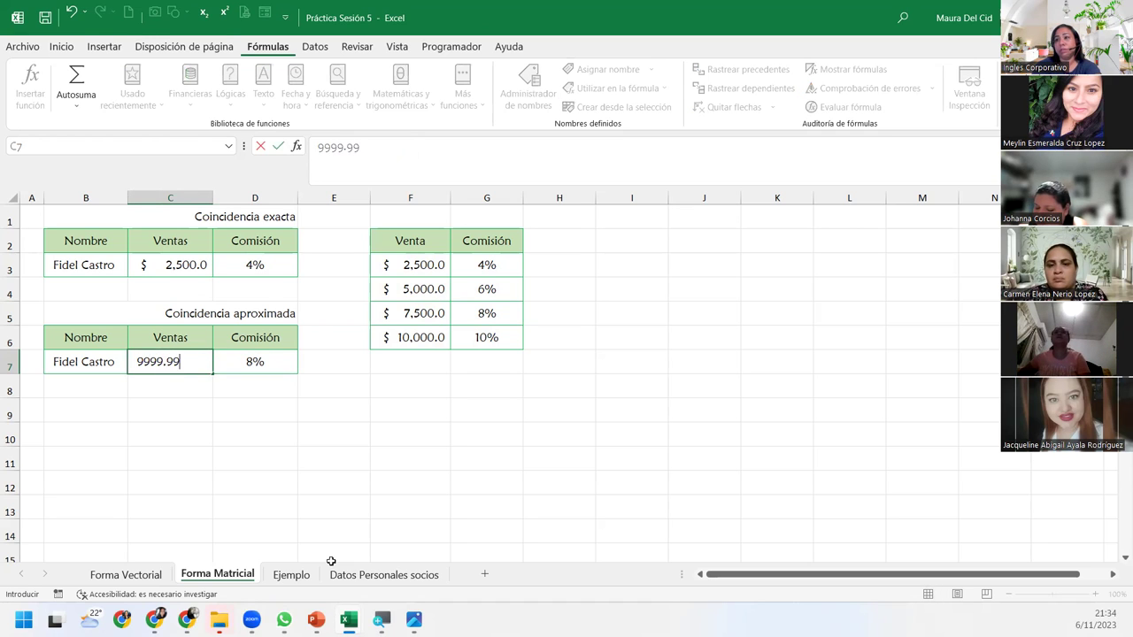
key("Return")
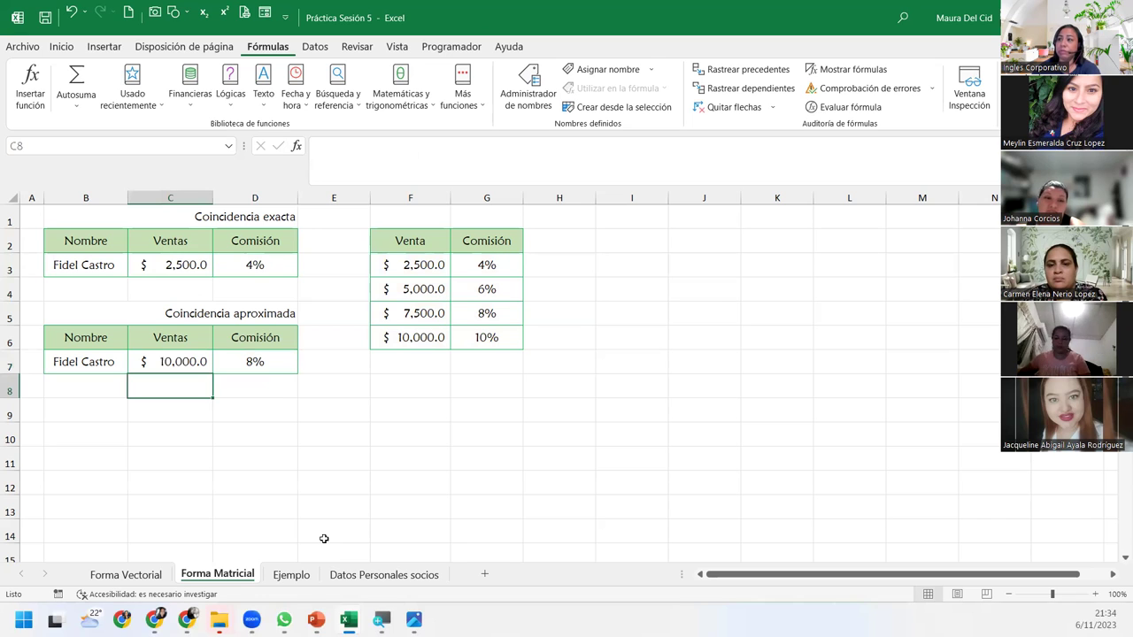
left_click(187, 355)
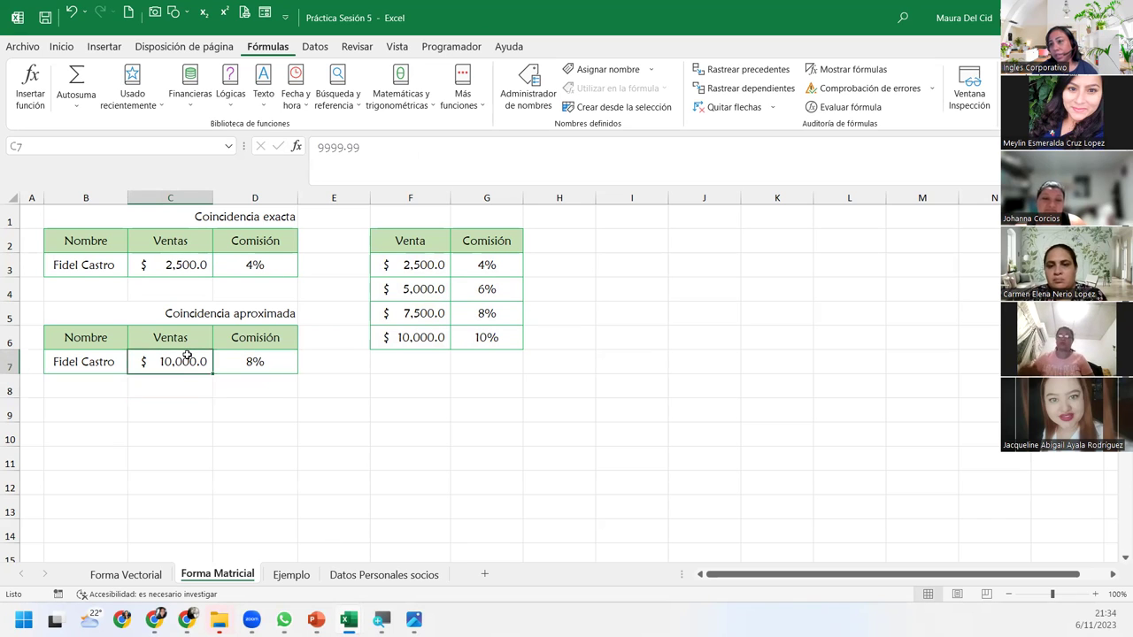
left_click(253, 359)
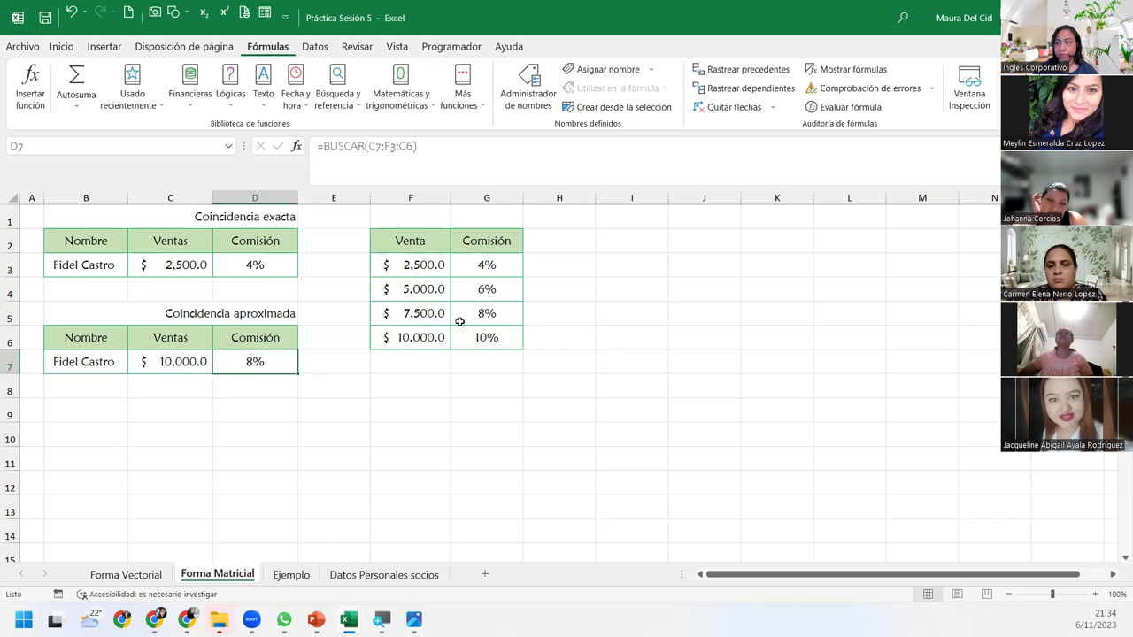
left_click(176, 366)
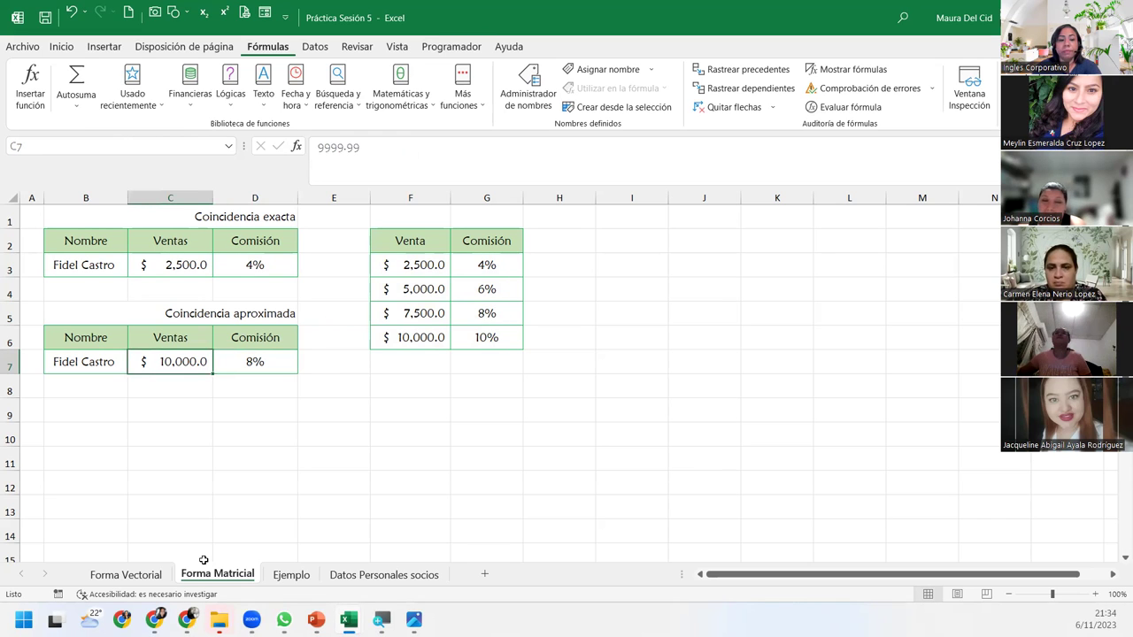
type("10000")
key("Return")
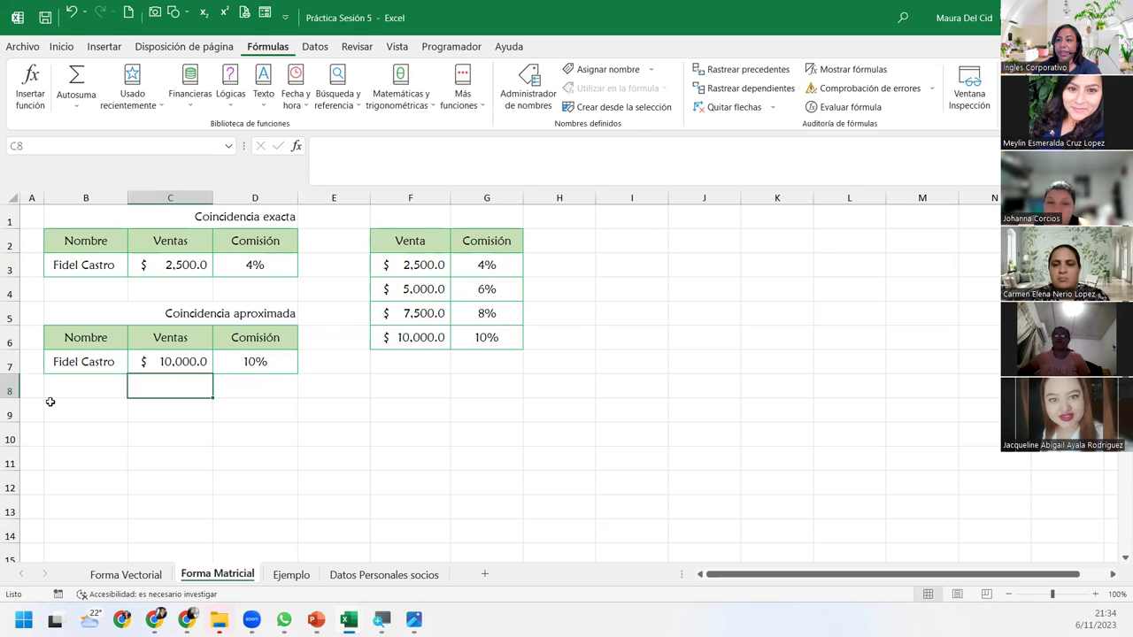
Enter 25000 and then 2499.99 in C7, leaving D7's commission showing #N/D
left_click(168, 357)
type("2")
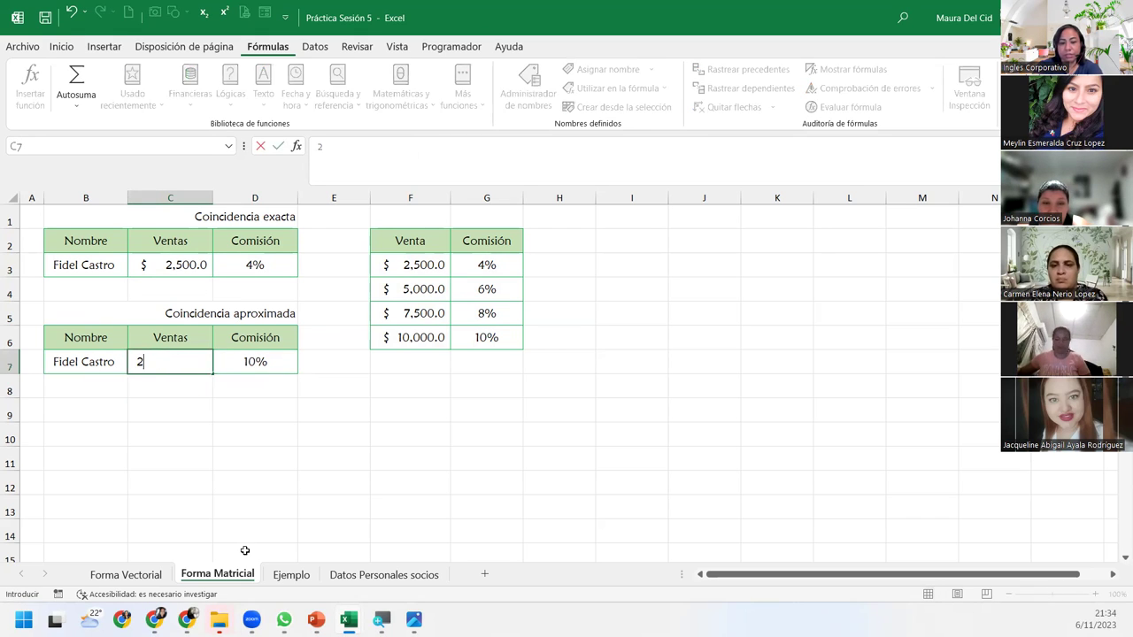
type("5000")
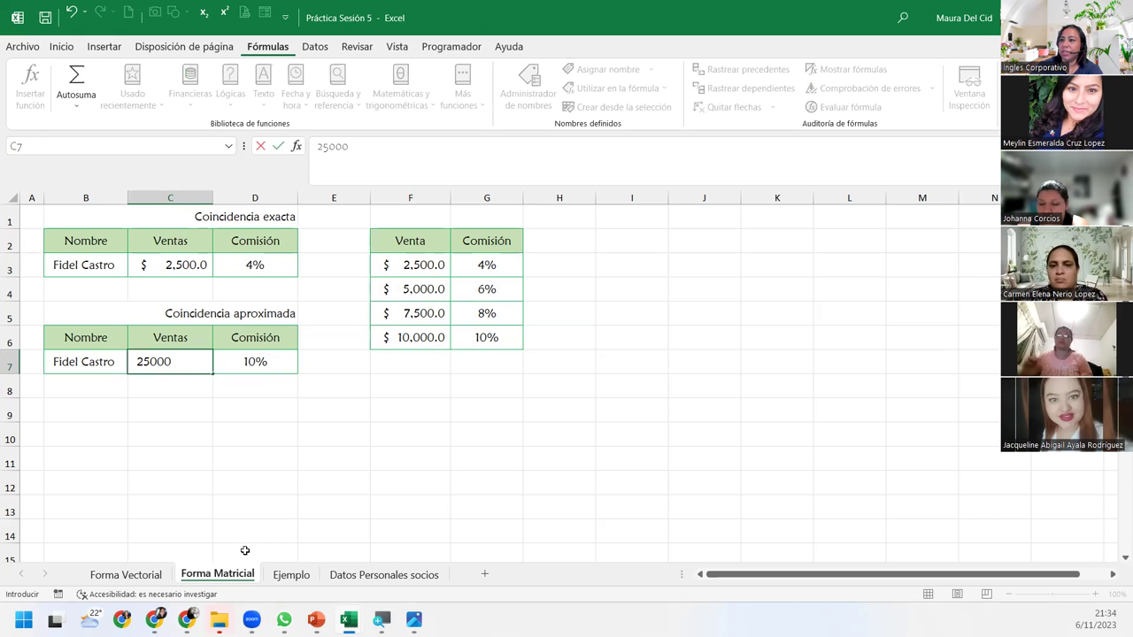
key("Return")
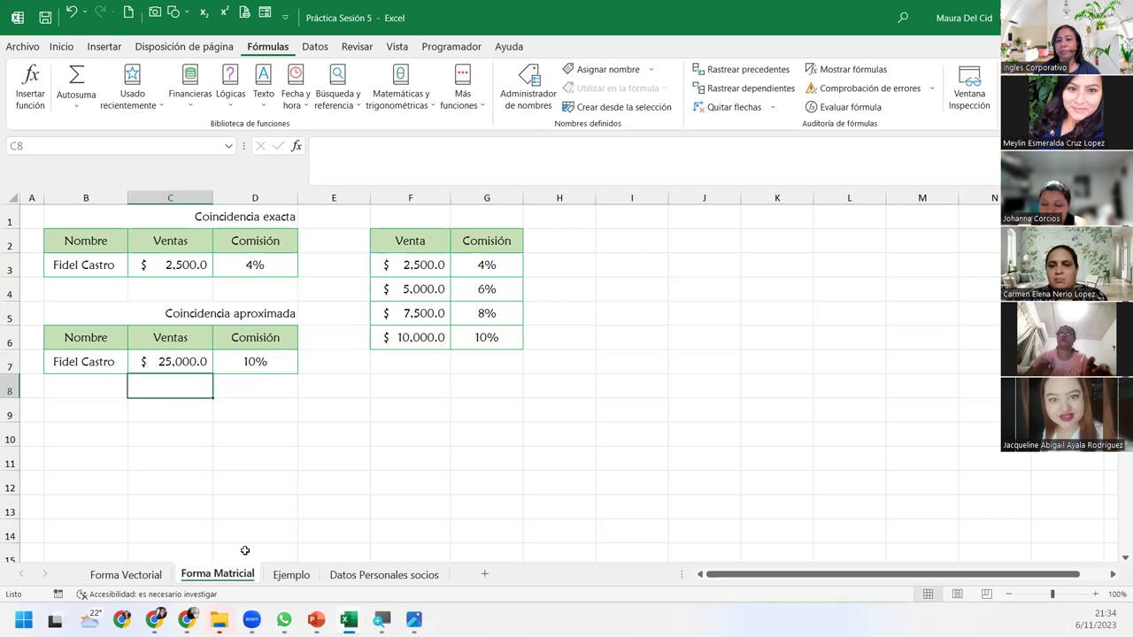
left_click(266, 359)
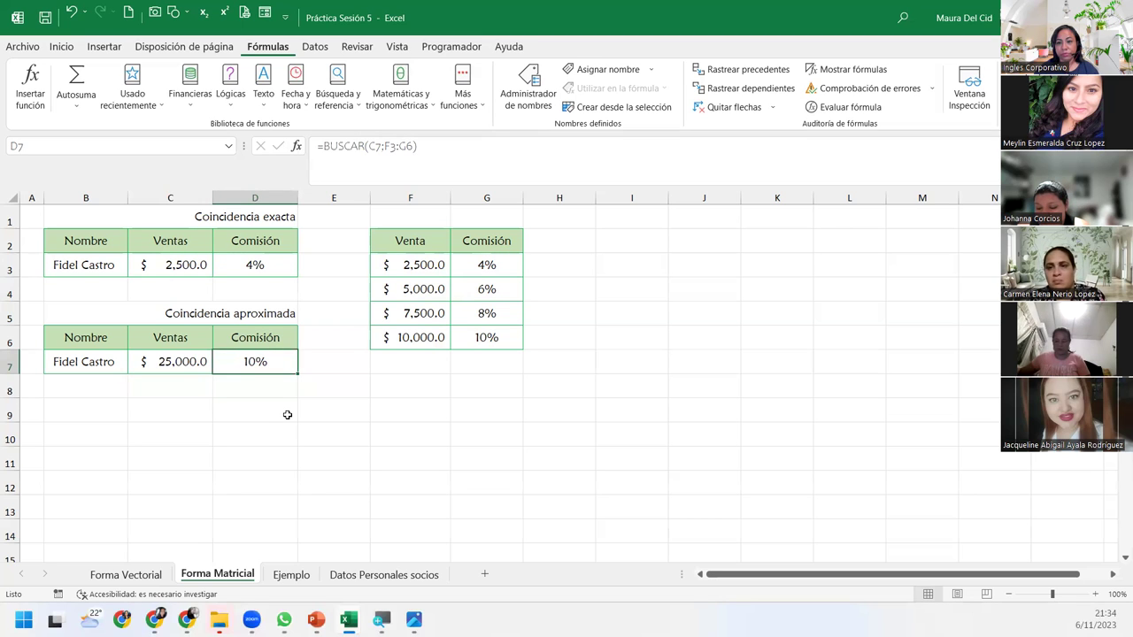
left_click(191, 363)
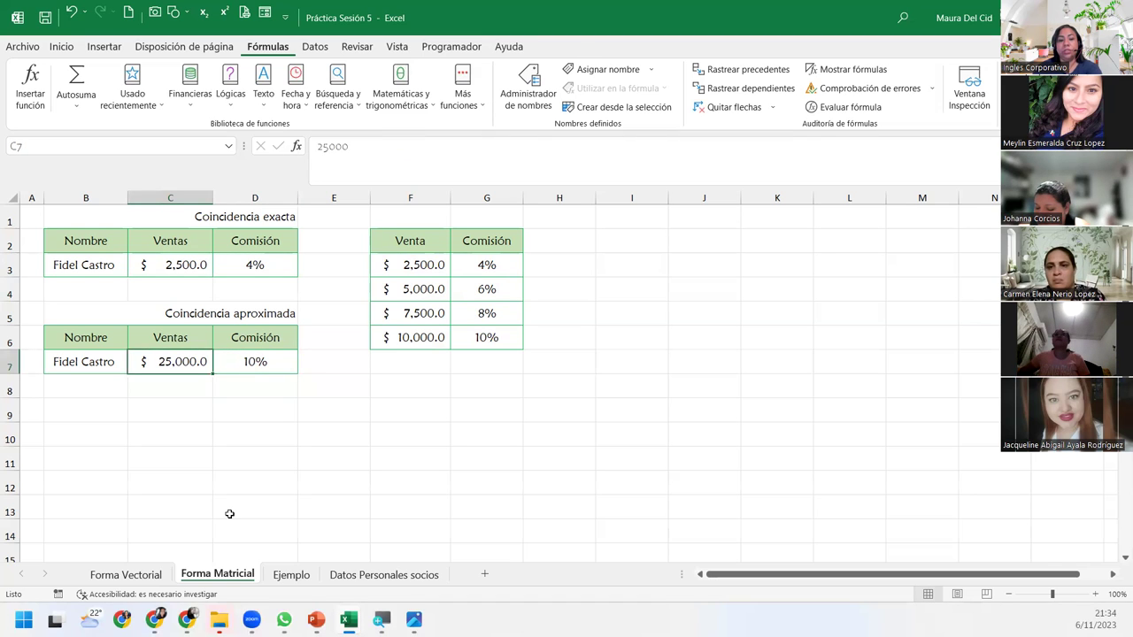
type("200")
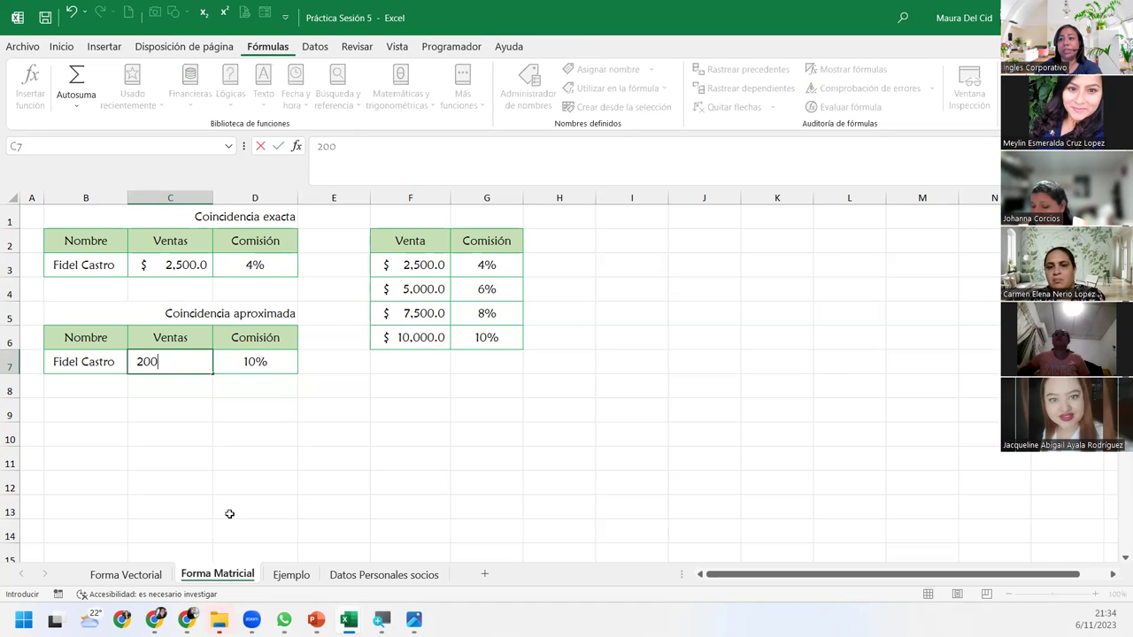
type("0")
key("BackSpace")
key("BackSpace")
key("BackSpace")
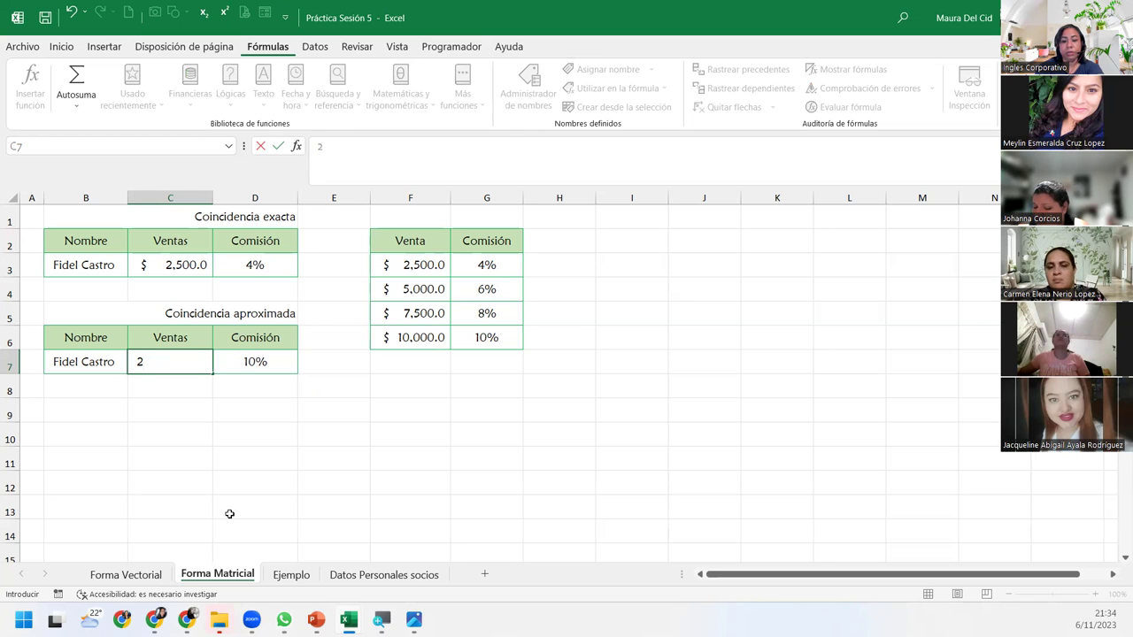
type("99")
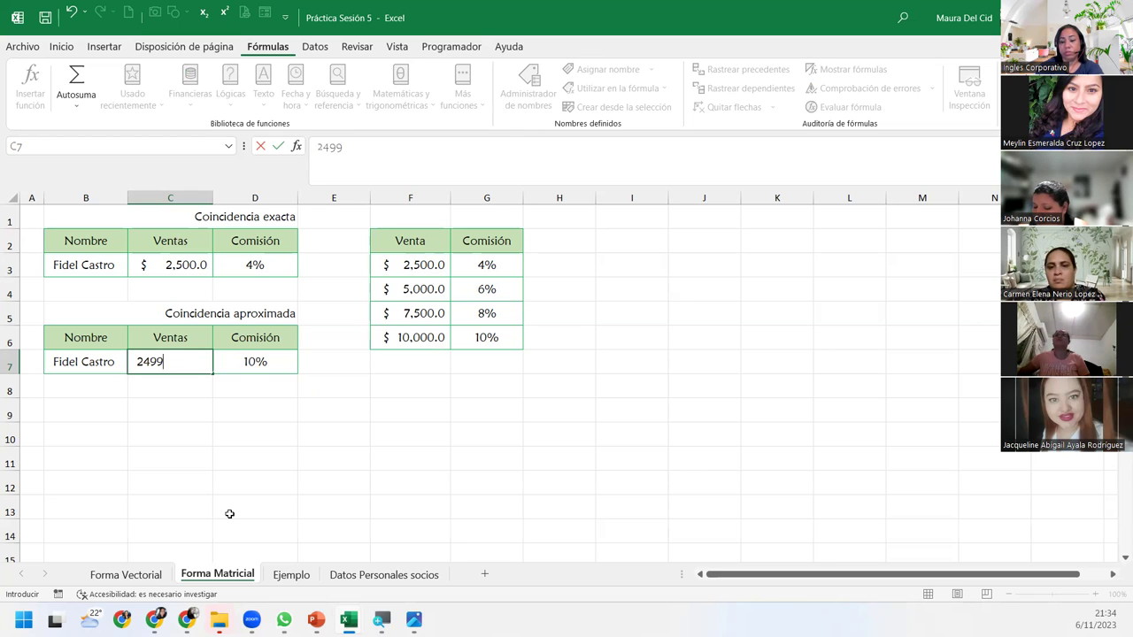
type("99")
key("Return")
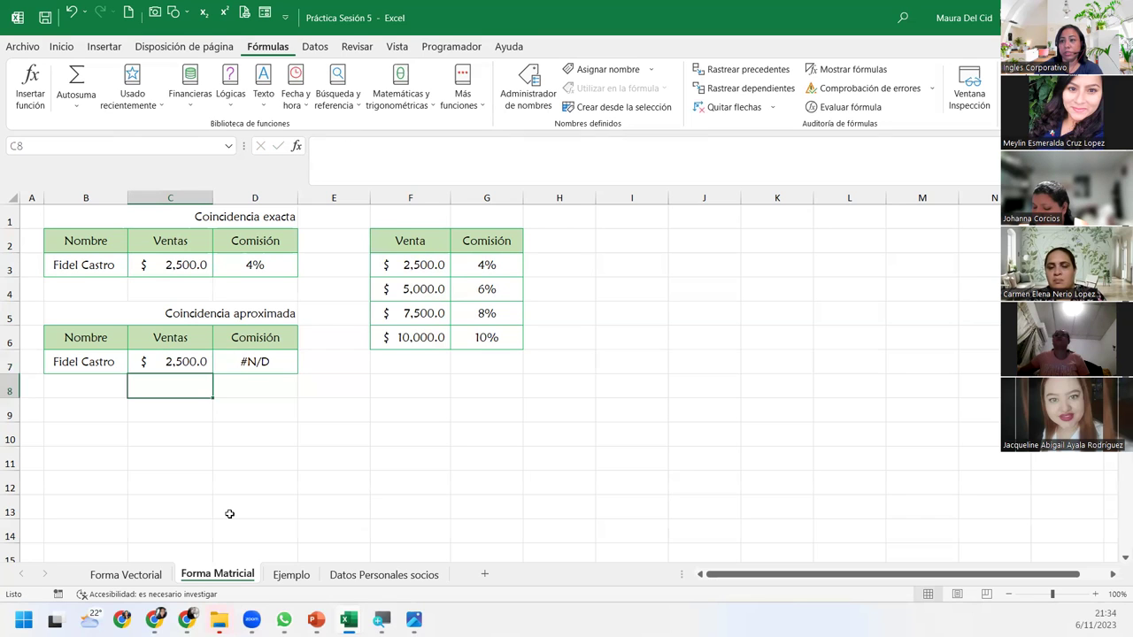
left_click(237, 369)
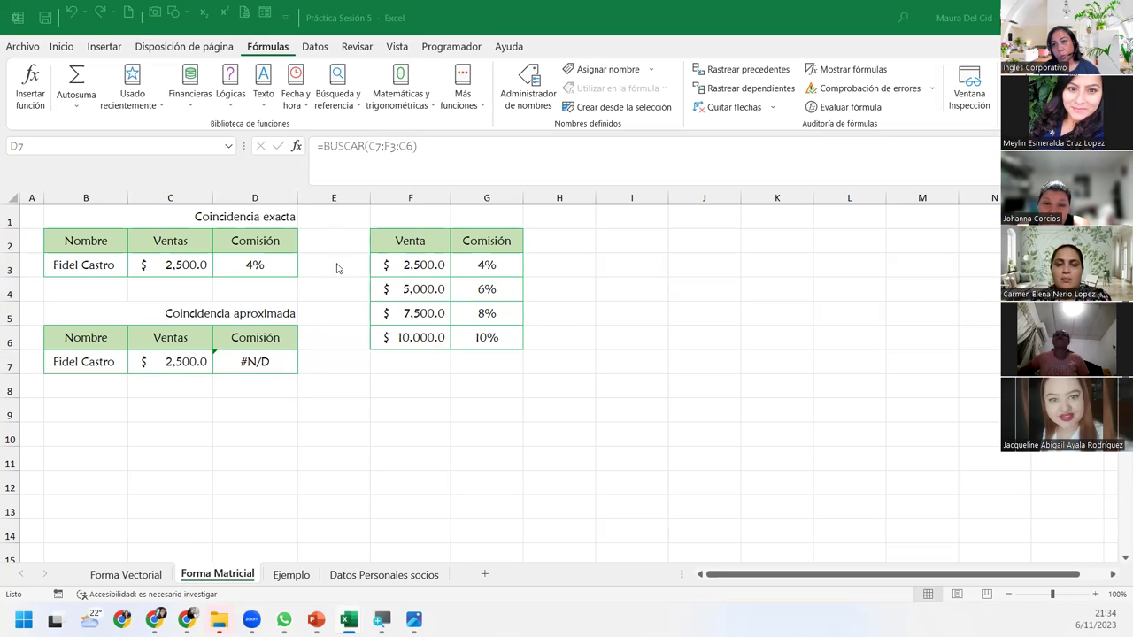
left_click(268, 355)
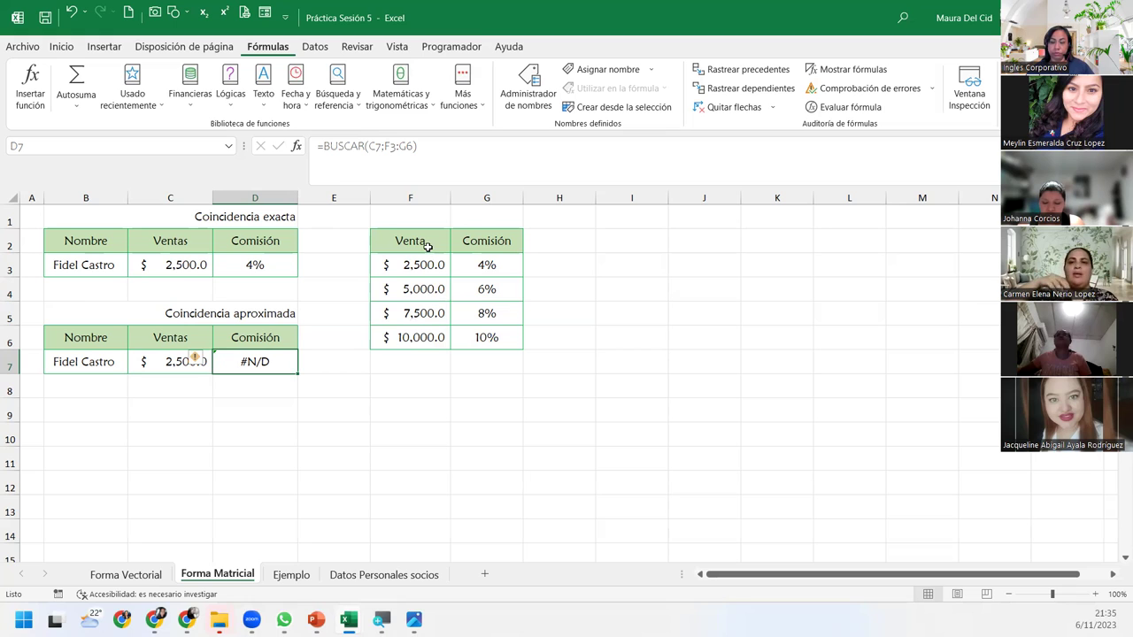
left_click(161, 363)
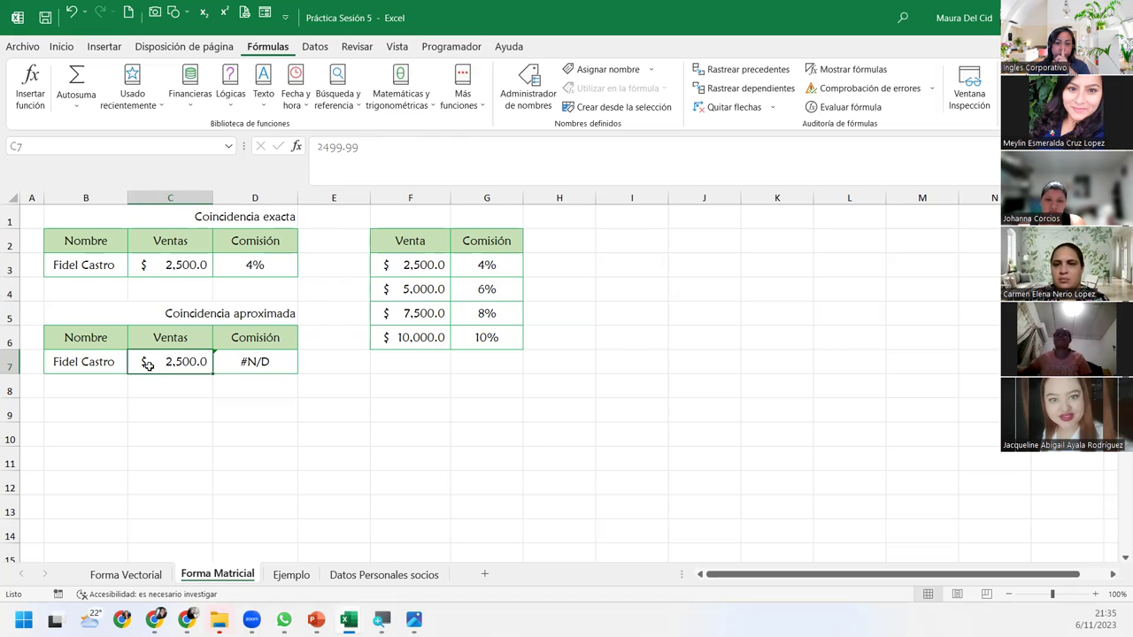
Add a decimal place so C7 reads 2,499.99, then open D7's BUSCAR formula for editing
left_click(61, 50)
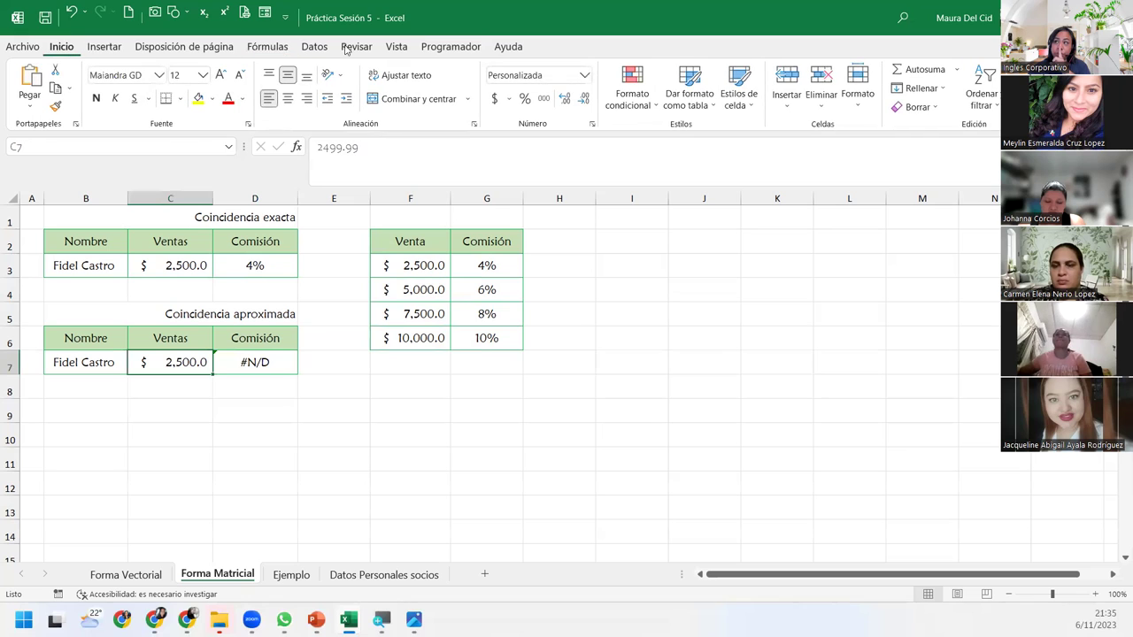
left_click(565, 99)
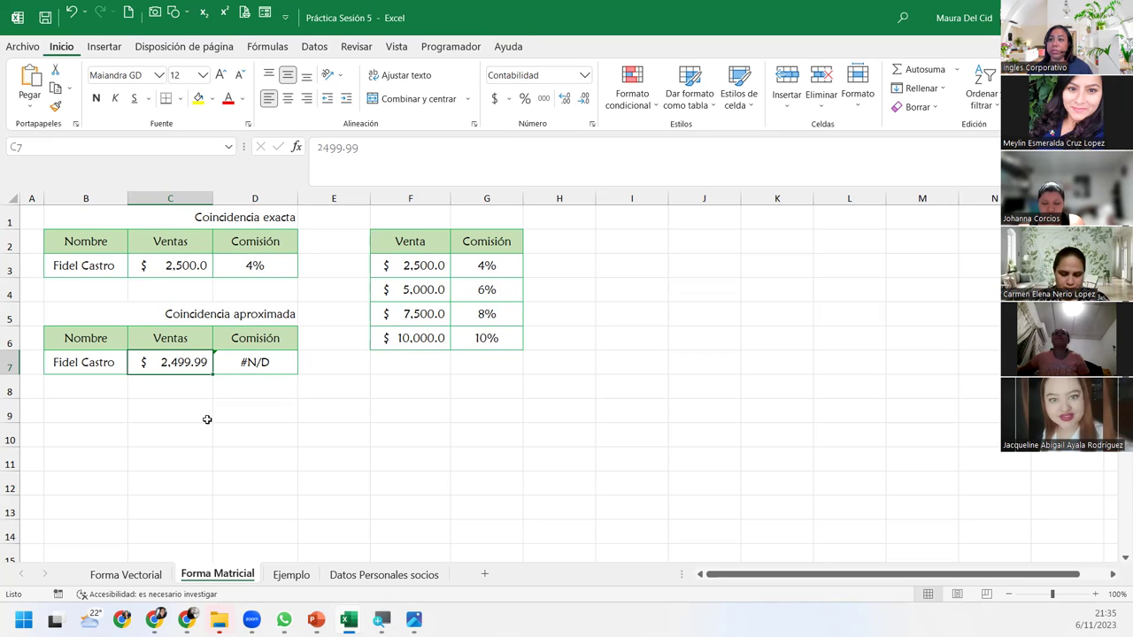
left_click(230, 365)
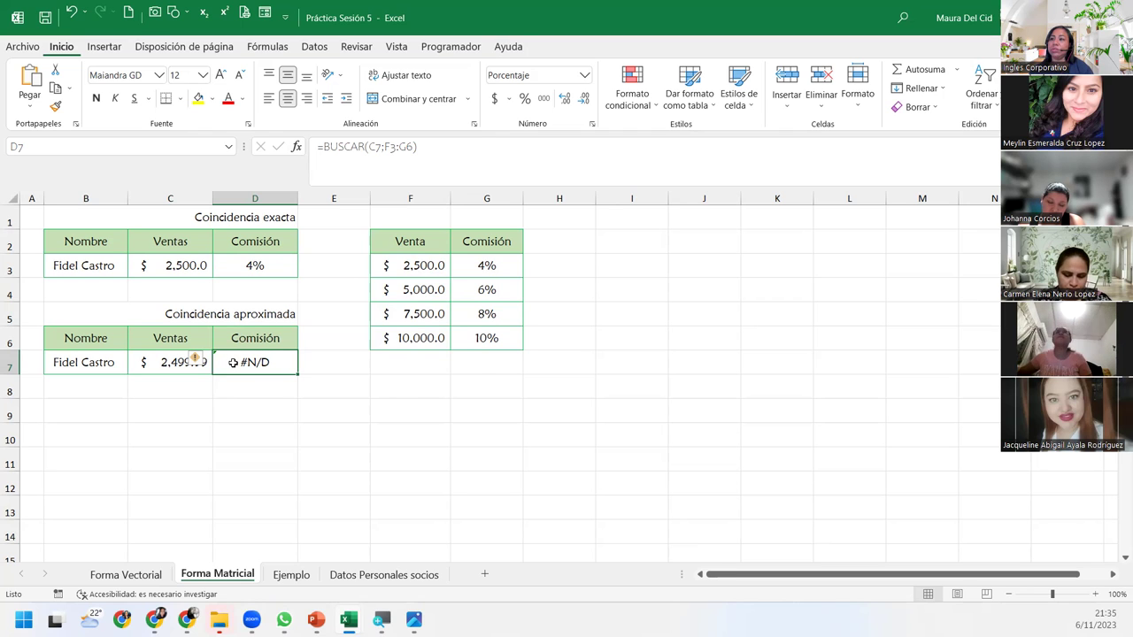
double_click(233, 362)
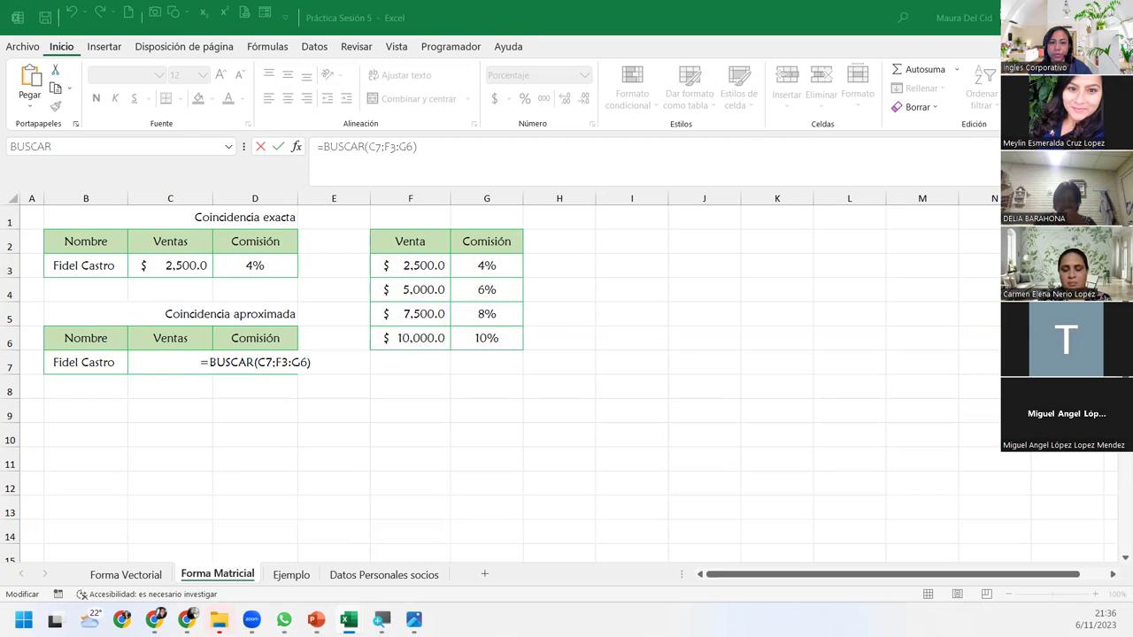
Cancel the half-made change to D7's commission formula so it stays at #N/D
left_click(314, 361)
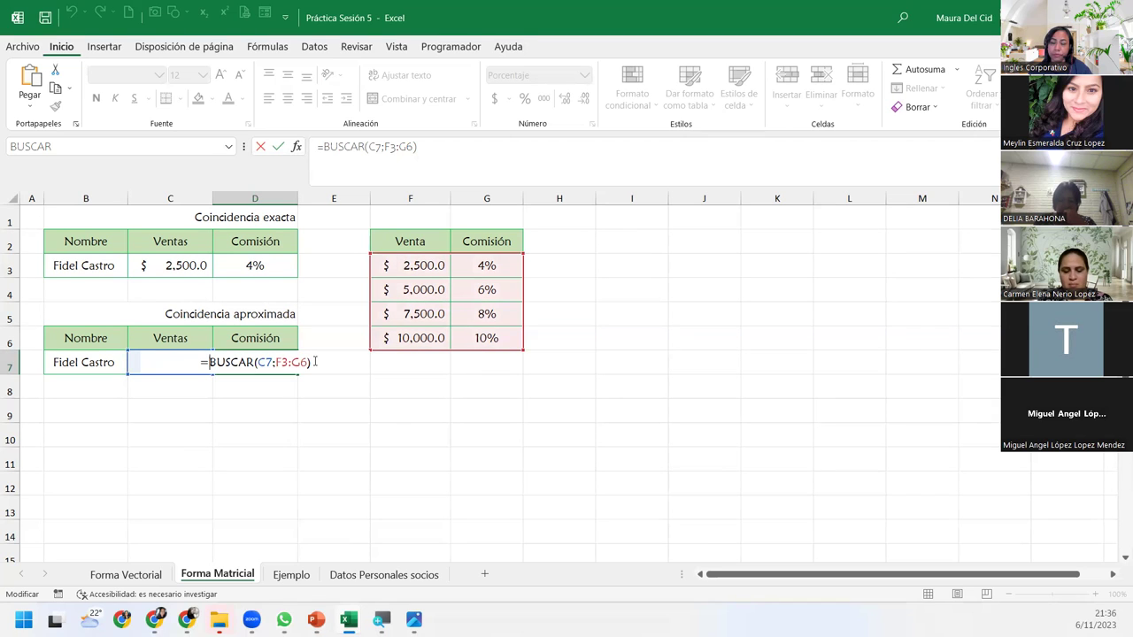
left_click(209, 362)
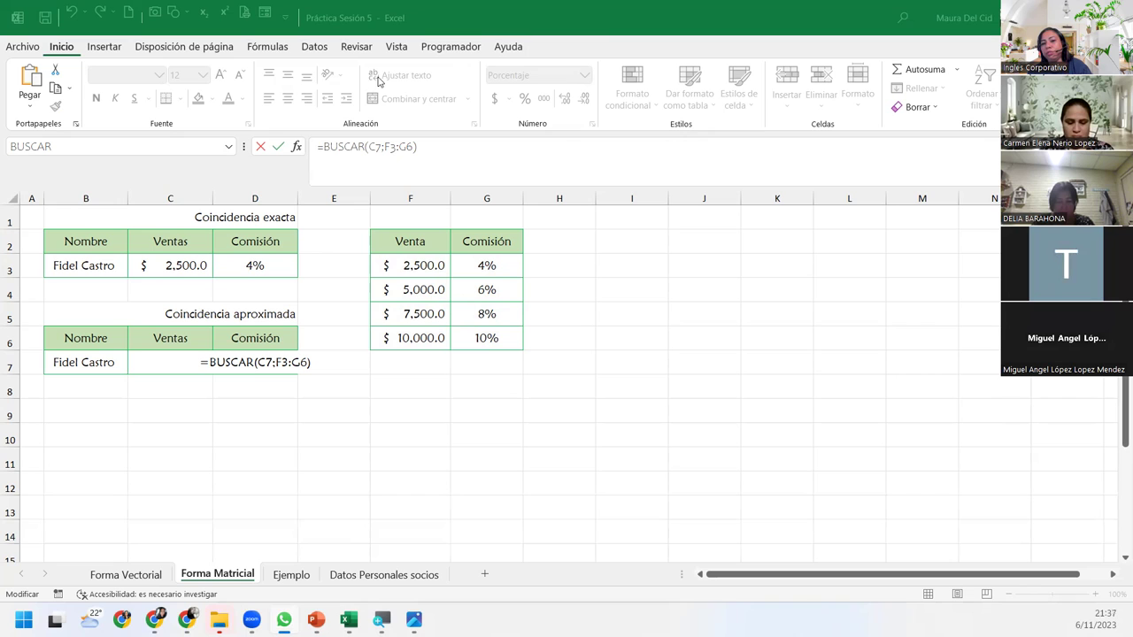
left_click(248, 264)
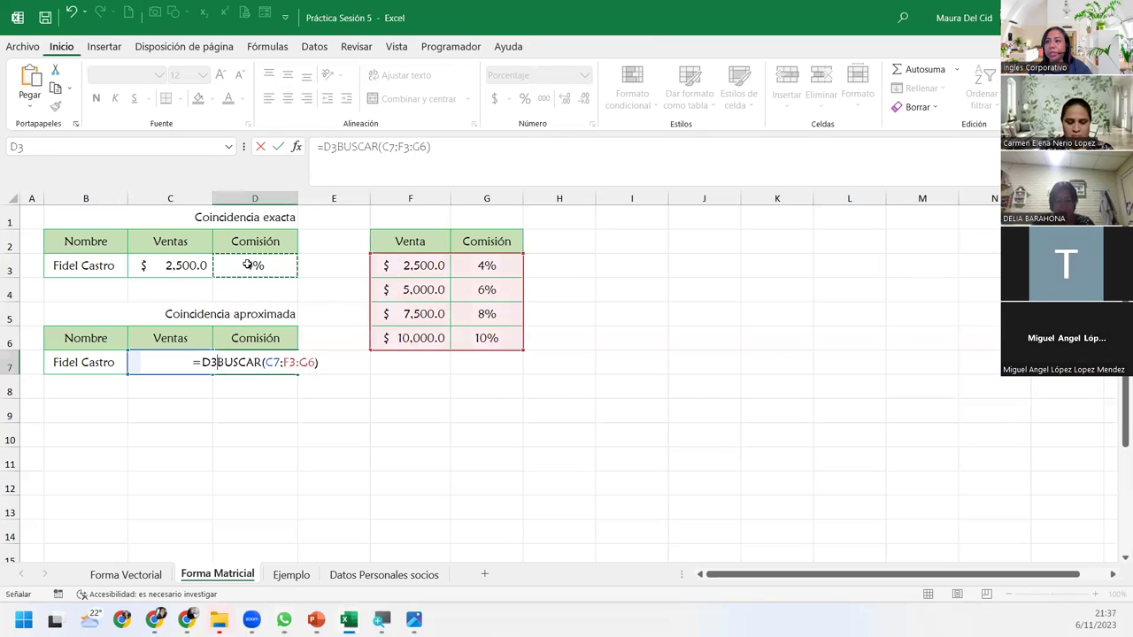
key("Escape")
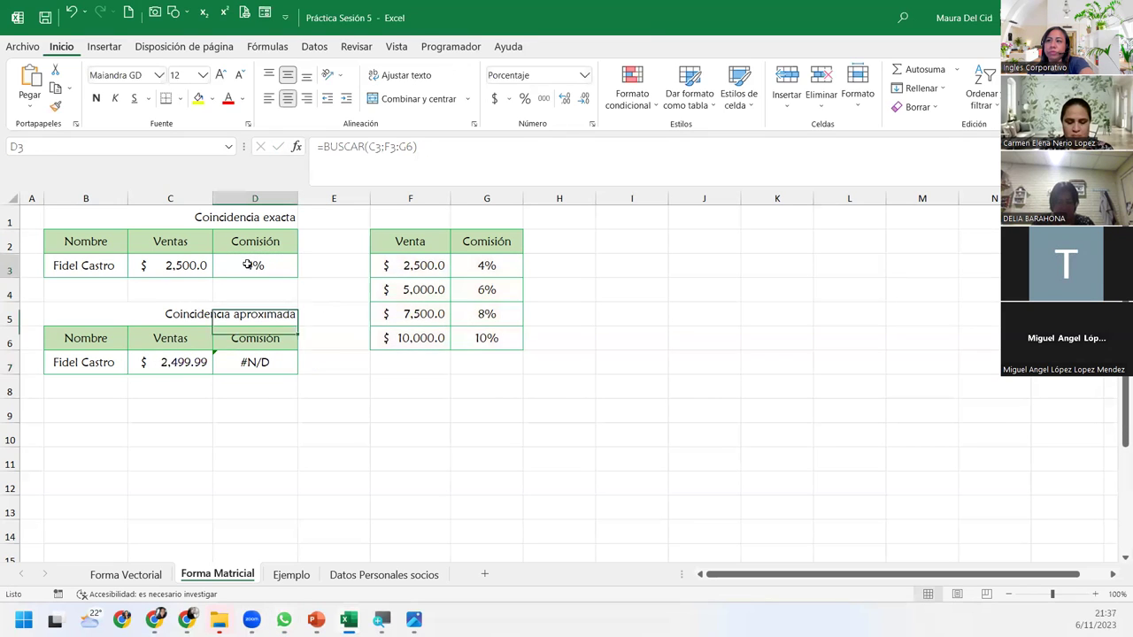
Put D3 in edit mode to show =BUSCAR(C3;F3:G6) with its colored references
double_click(249, 265)
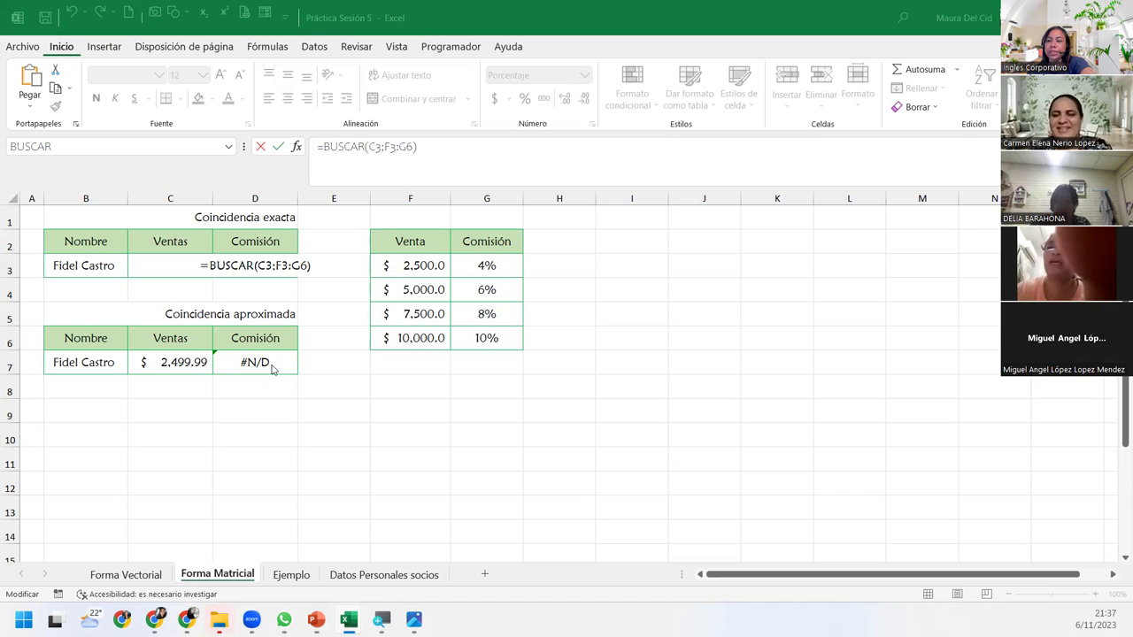
Close D3 unchanged at 4% and open D7's =BUSCAR(C7;F3:G6) formula for editing
left_click(256, 265)
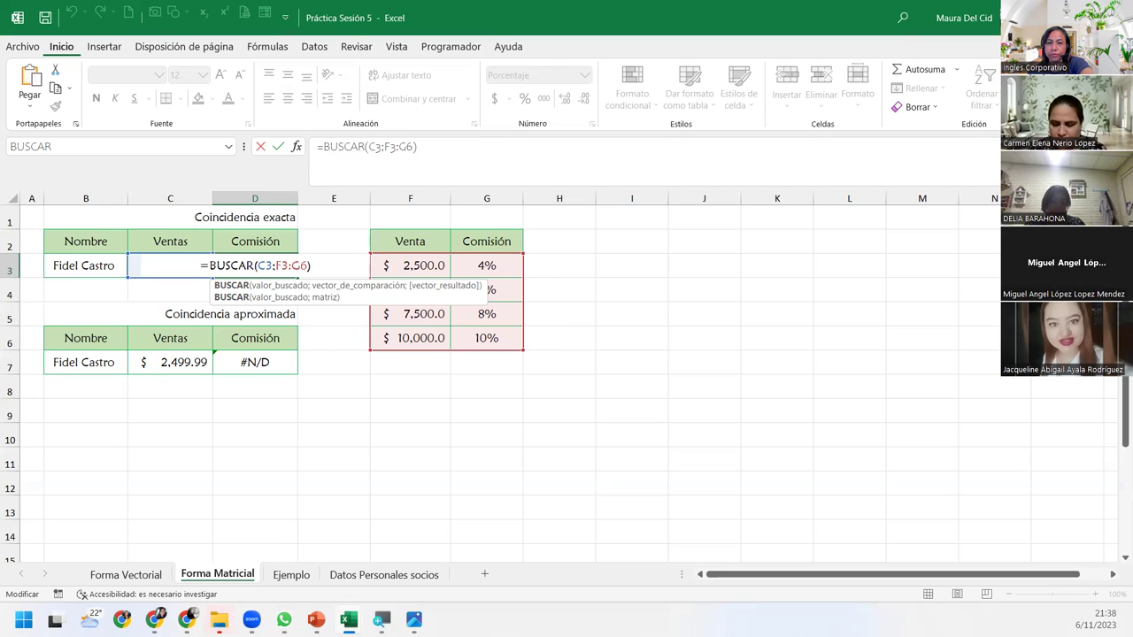
key("ctrl+Return")
key("alt+Tab")
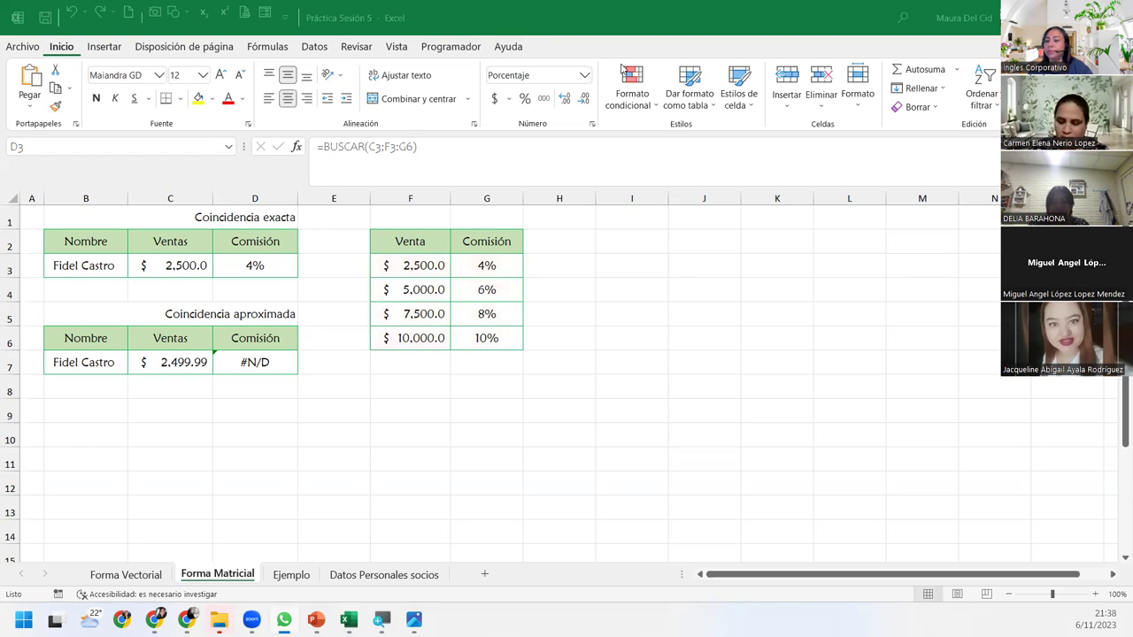
left_click(282, 366)
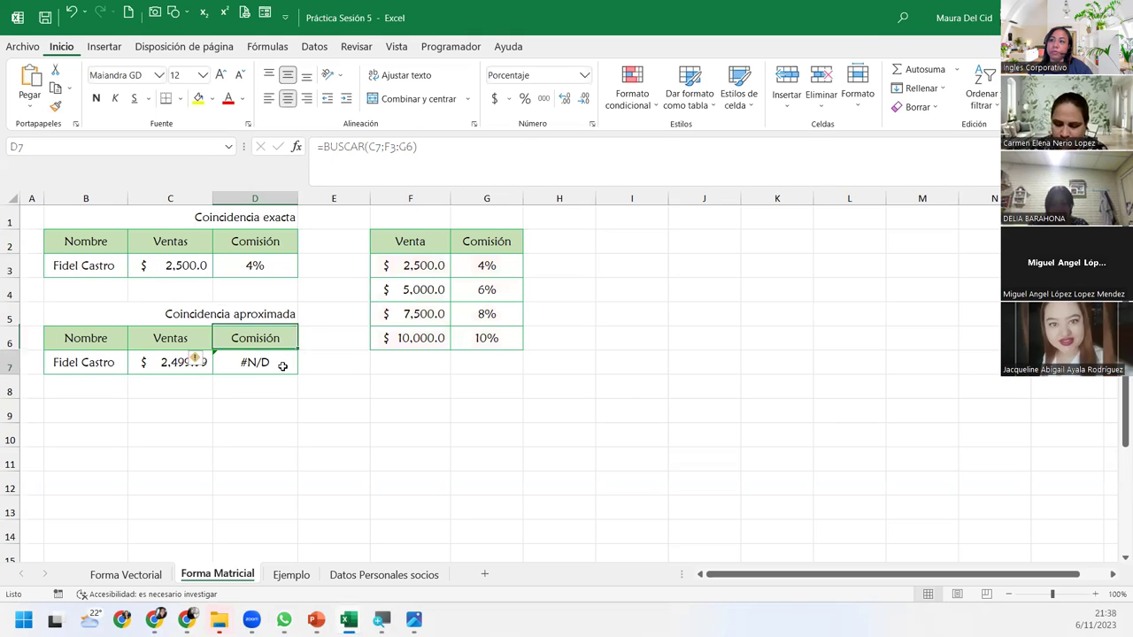
double_click(282, 366)
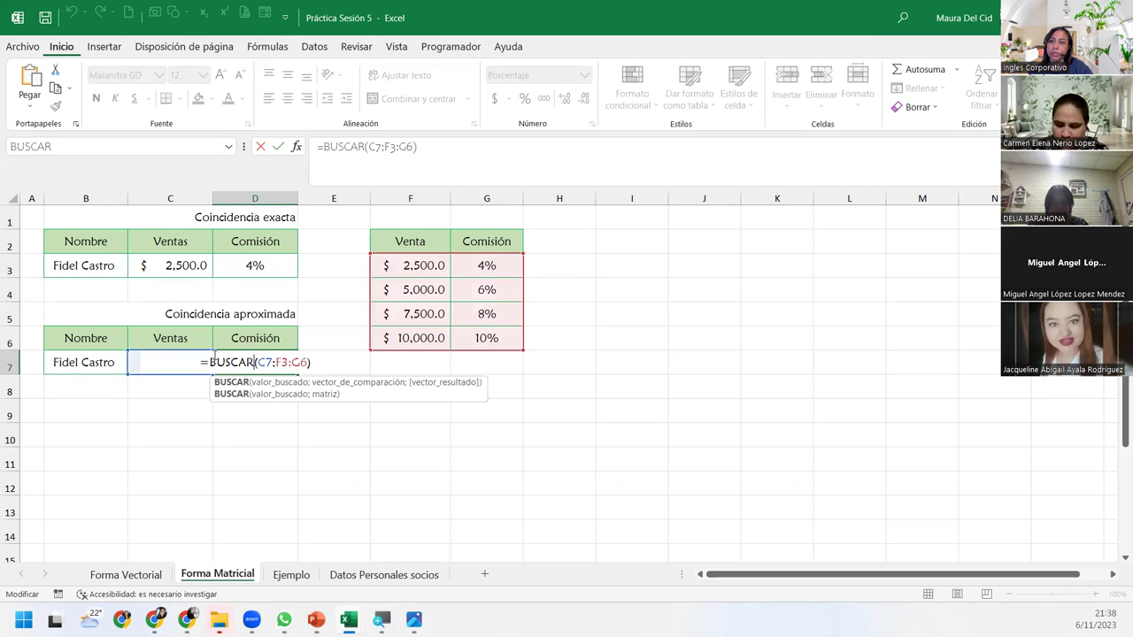
key("End")
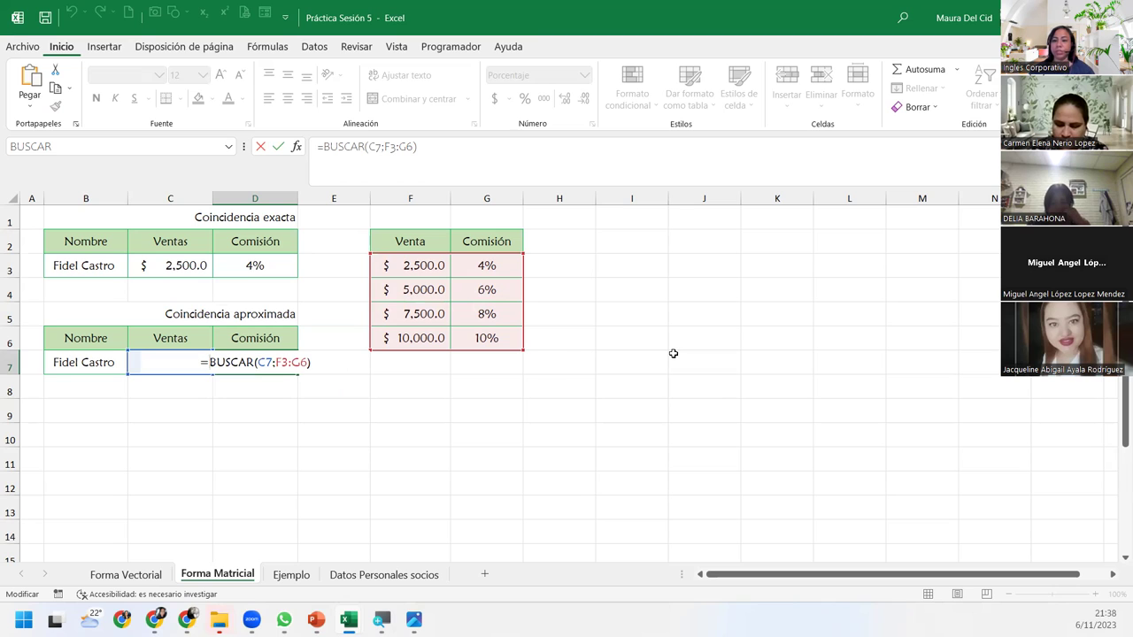
Wrap D7's BUSCAR lookup in SI.ERROR( and add the ; separator for a fallback value
type("si")
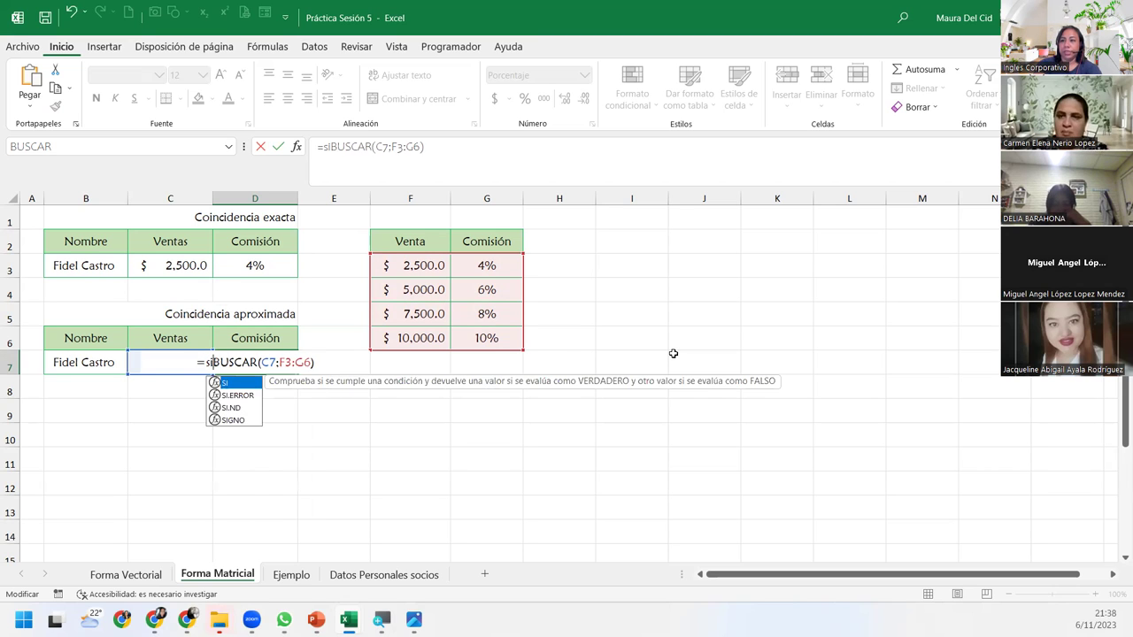
type(".e")
key("Tab")
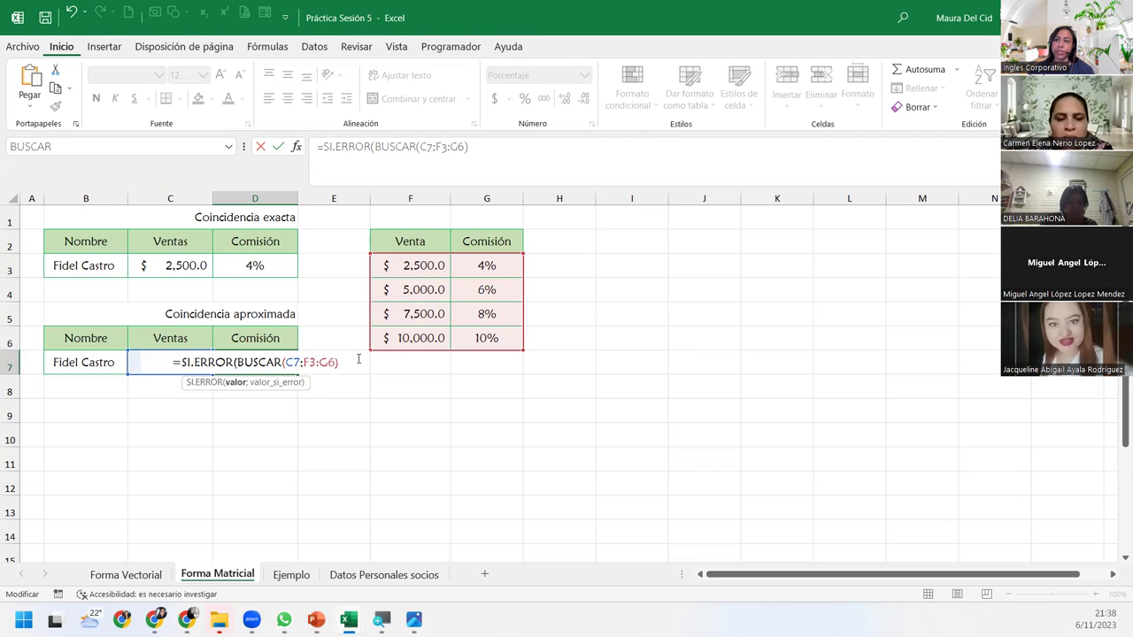
type(";")
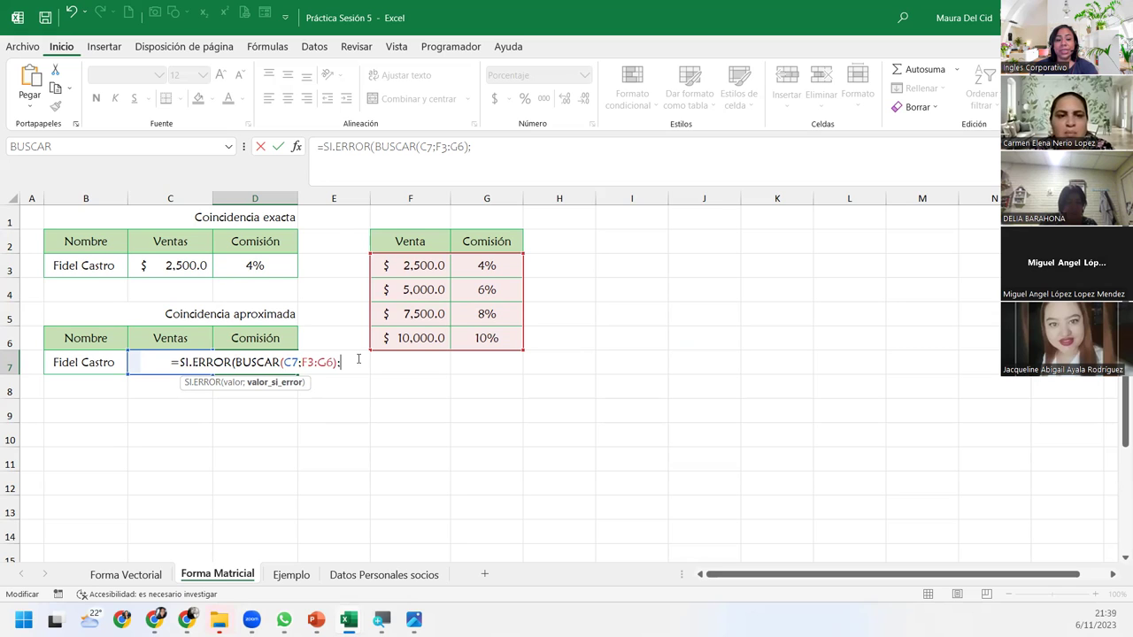
type("\"")
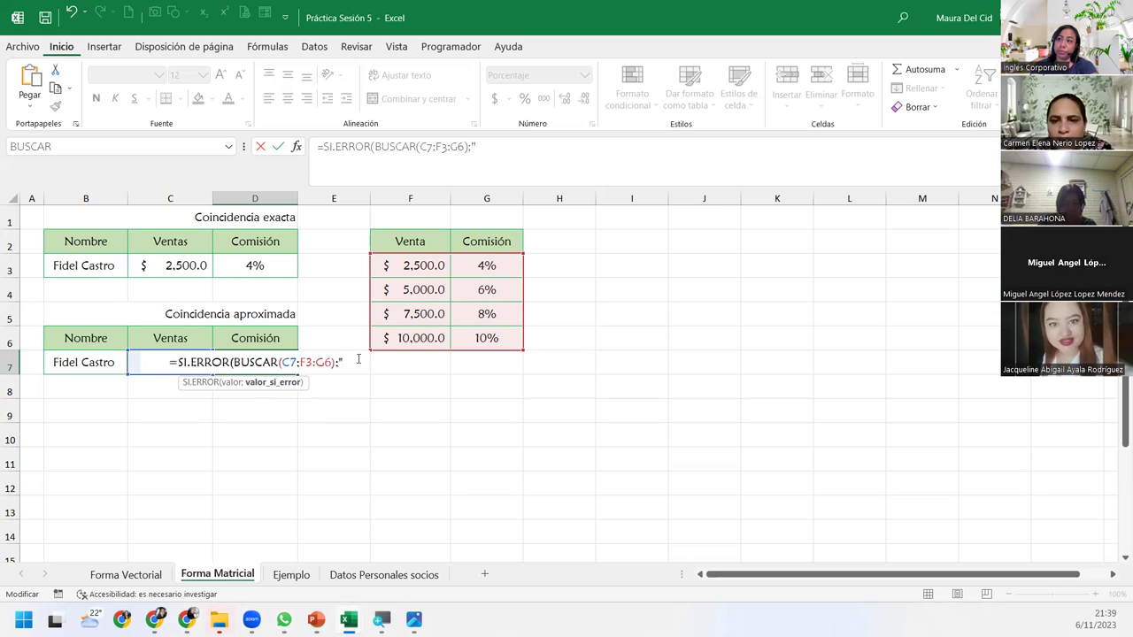
type("Me")
key("BackSpace")
key("BackSpace")
Close D7's formula as =SI.ERROR(BUSCAR(C7;F3:G6);"0") with a "0" fallback
type("0\")")
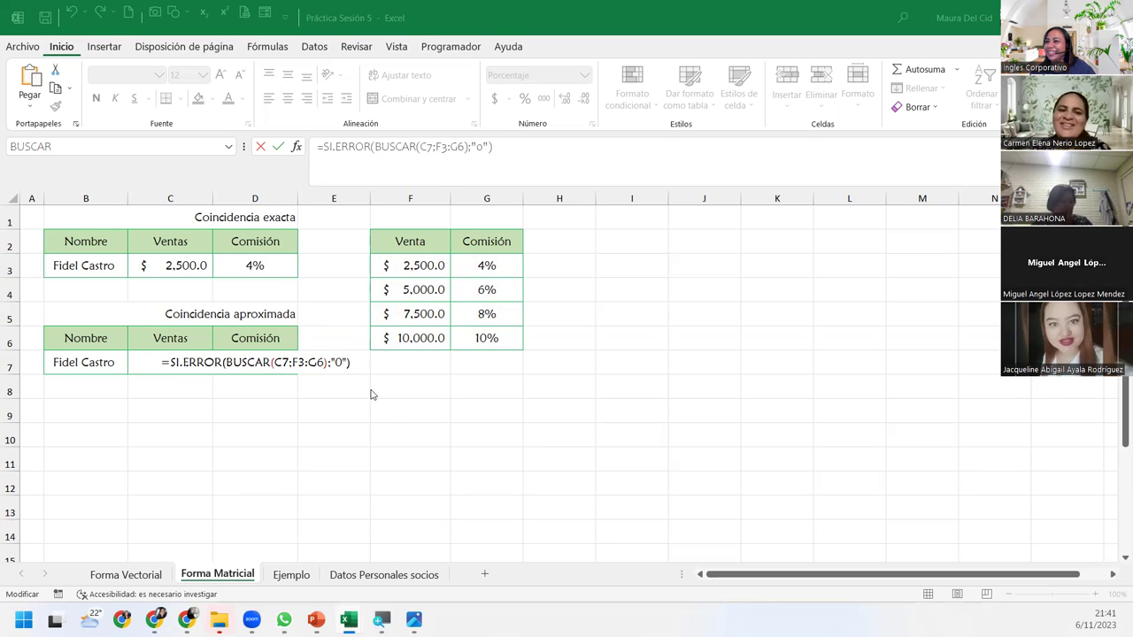
Commit D7's SI.ERROR formula so the 2,499.99 sale shows 0, then review D7 and C7
left_click(361, 363)
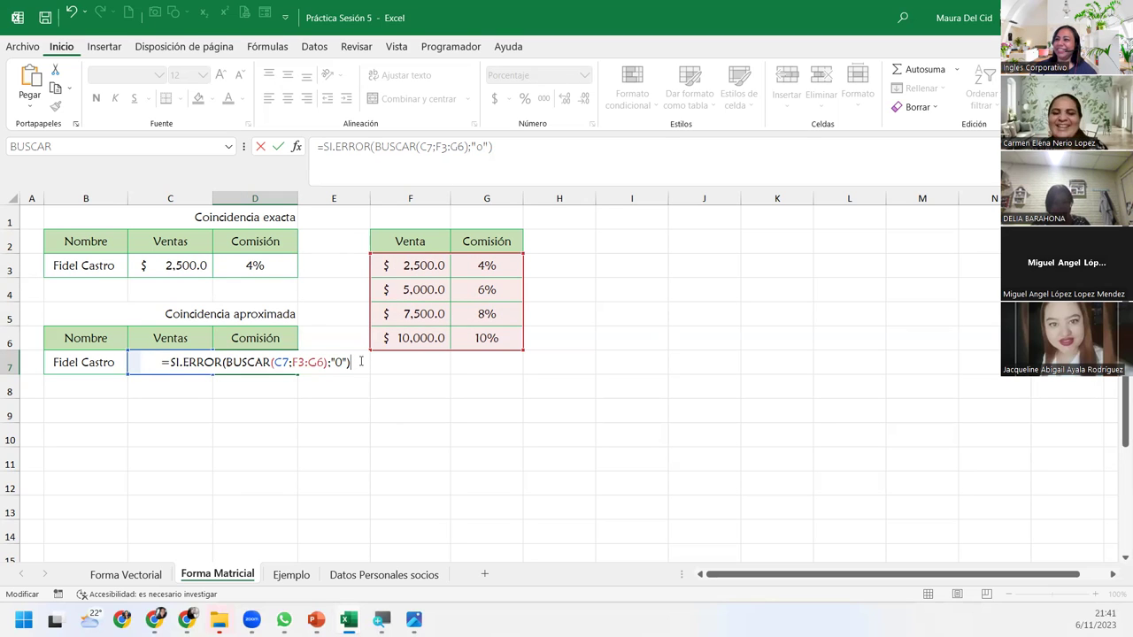
key("Return")
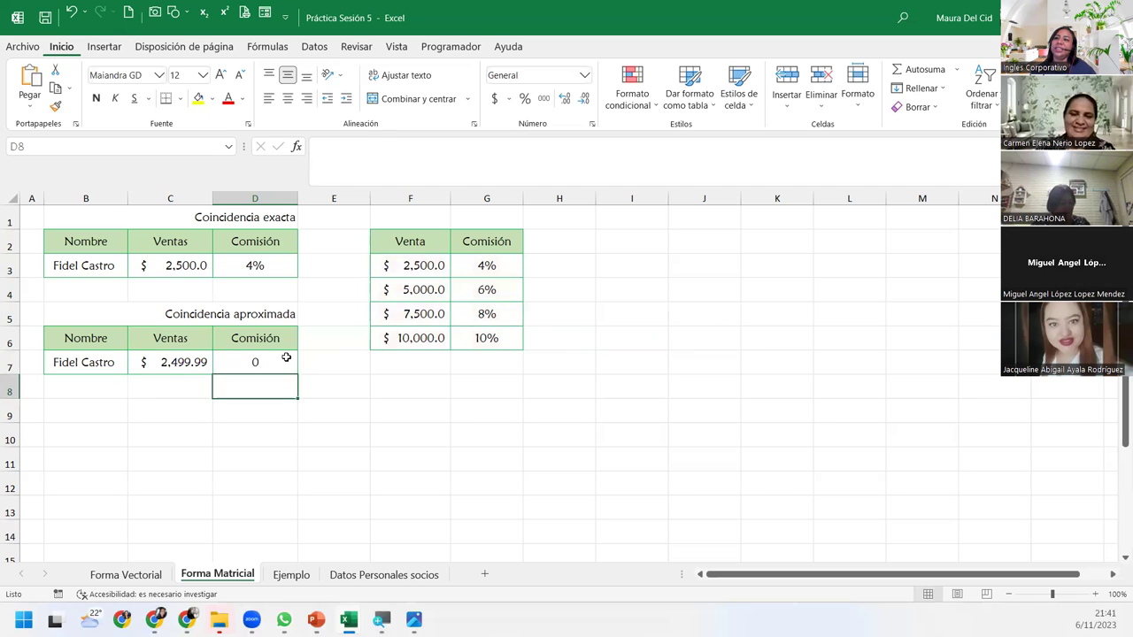
left_click(287, 358)
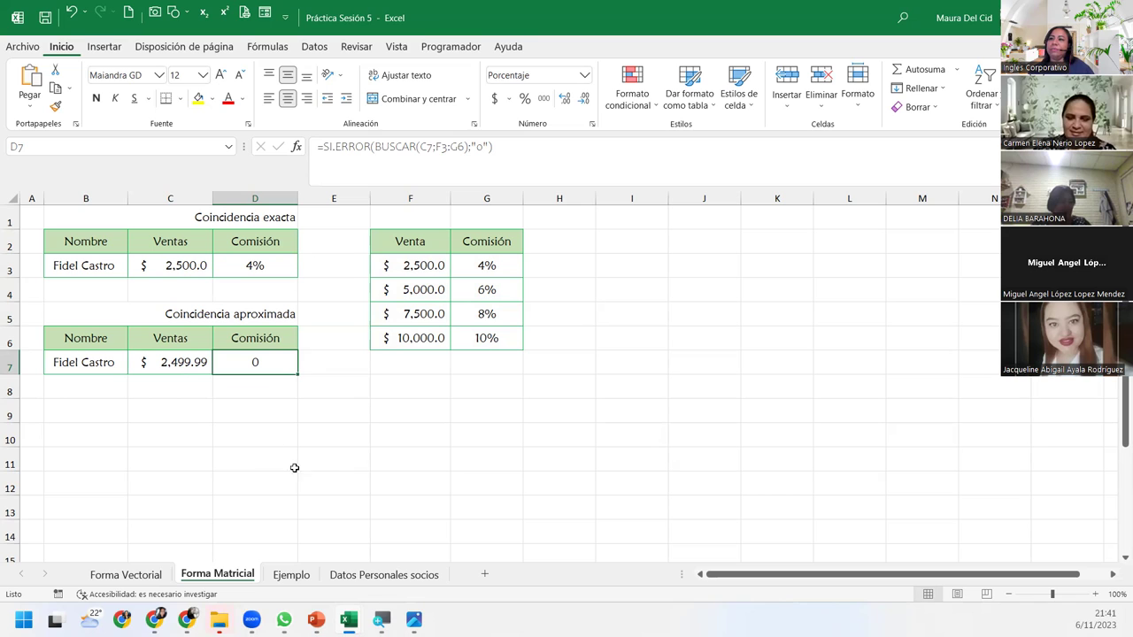
left_click(170, 366)
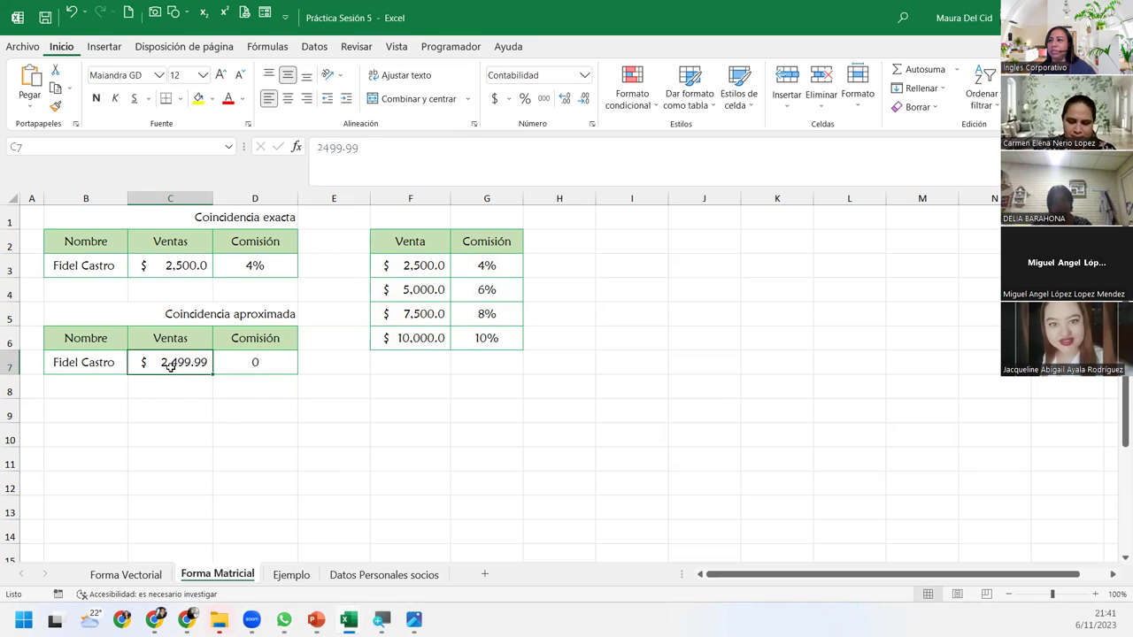
Test the commission lookup by entering 5,001, 30,000 and 4,999.99 as C7's sales amount
type("5,001")
key("Return")
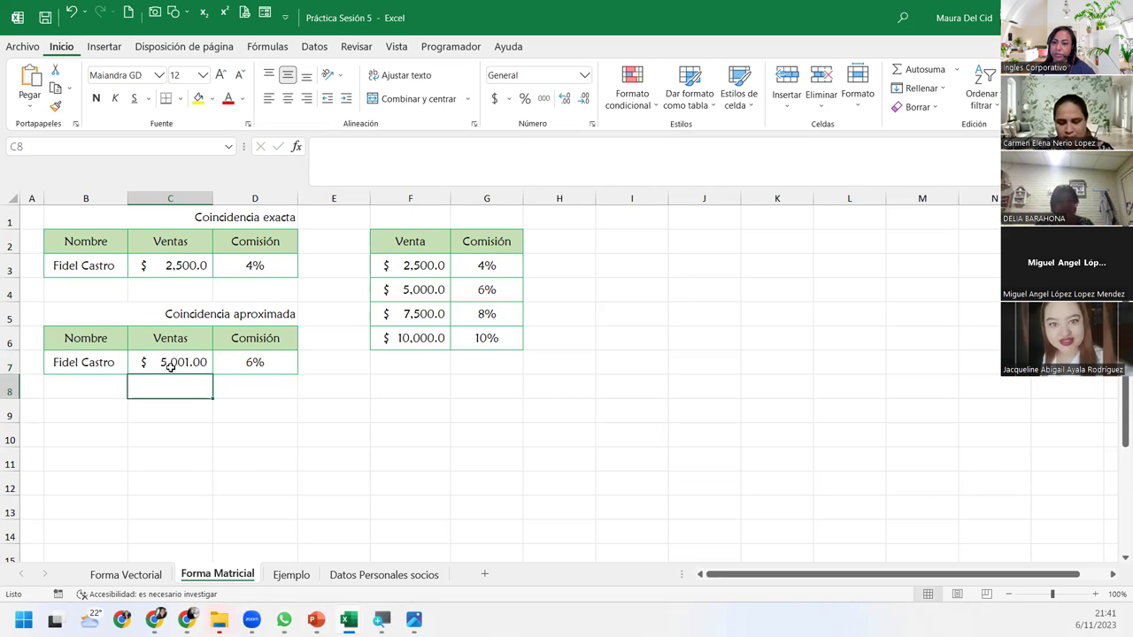
left_click(177, 358)
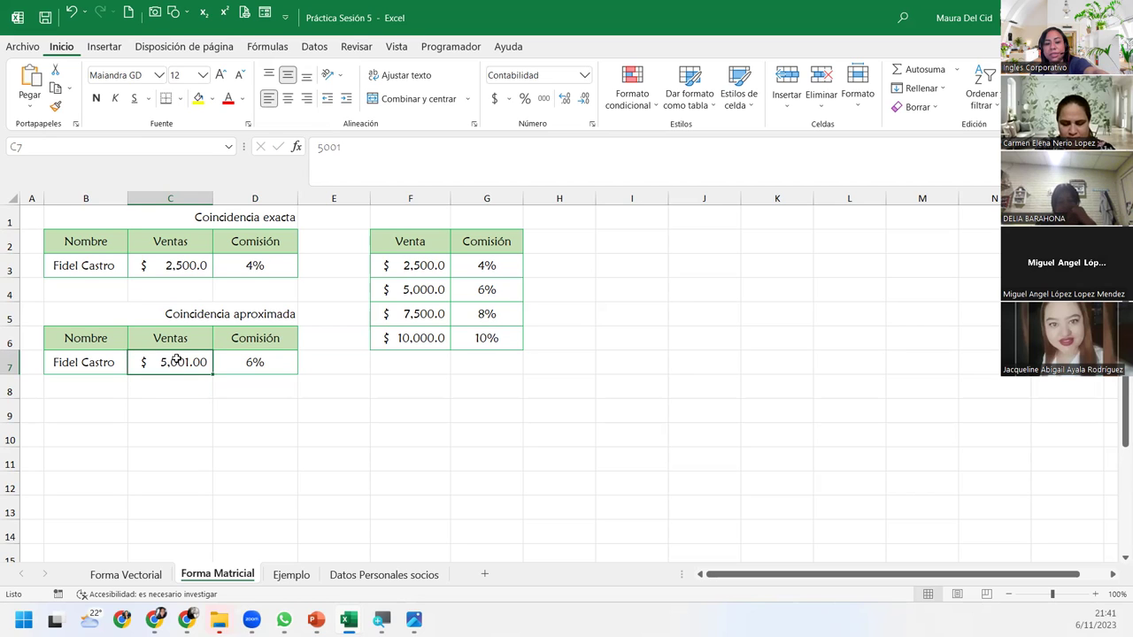
type("30,000")
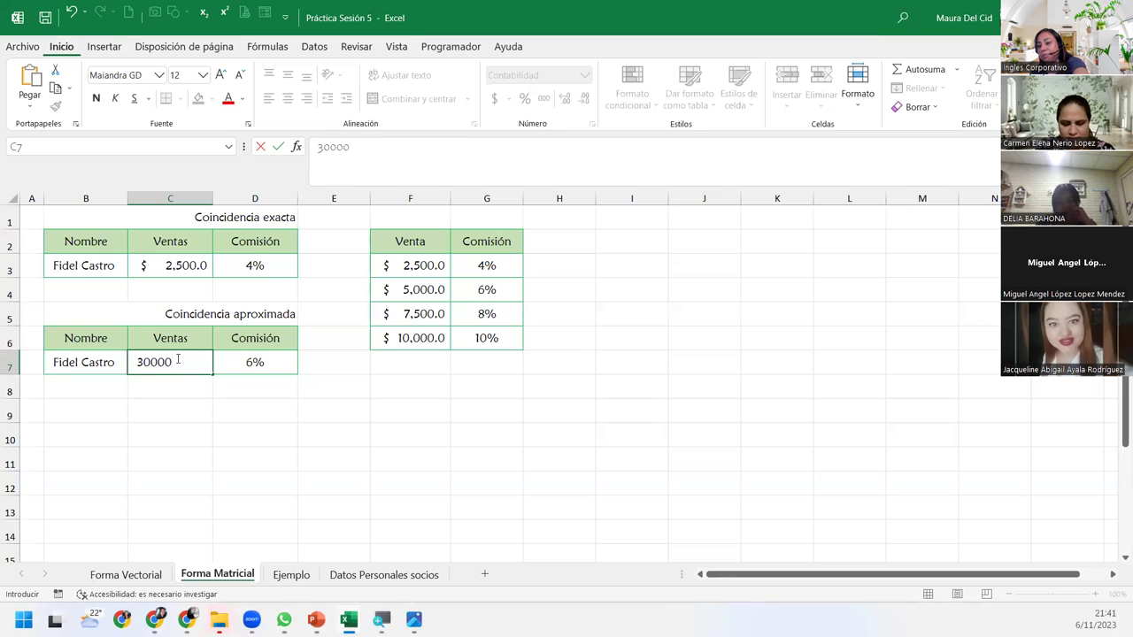
key("Return")
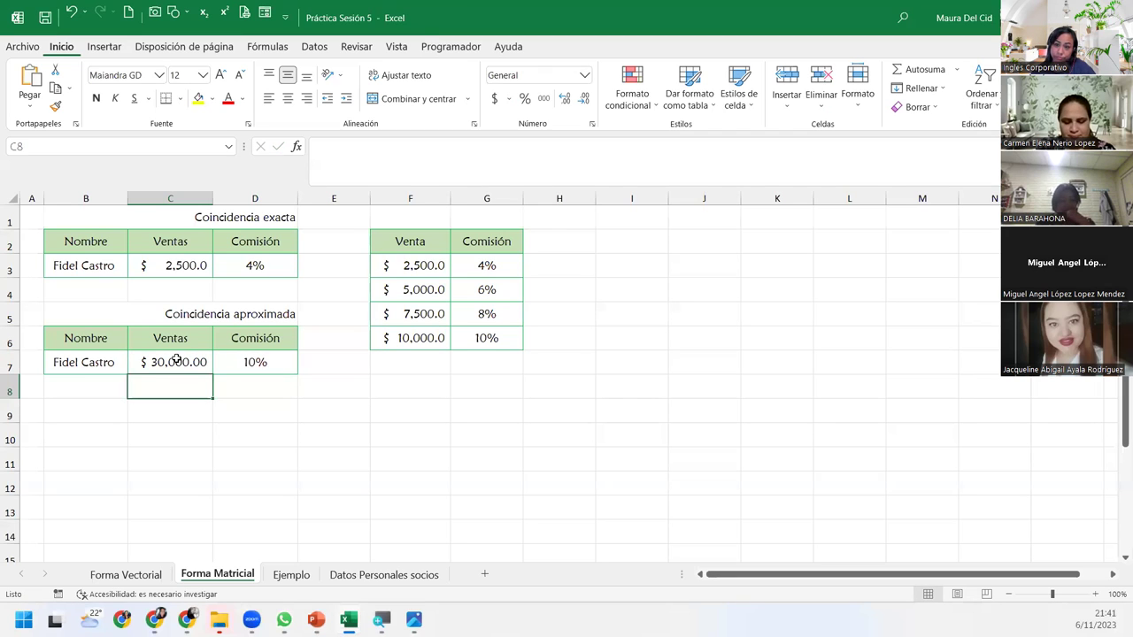
left_click(177, 359)
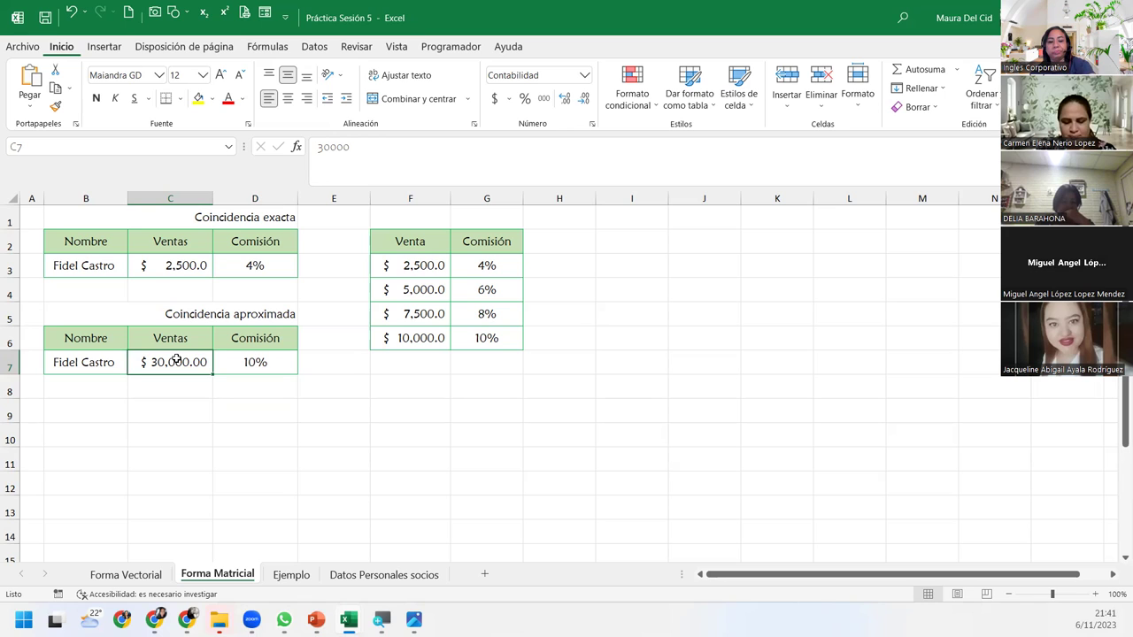
type("4,")
type("999")
type(".9")
type("9")
key("Return")
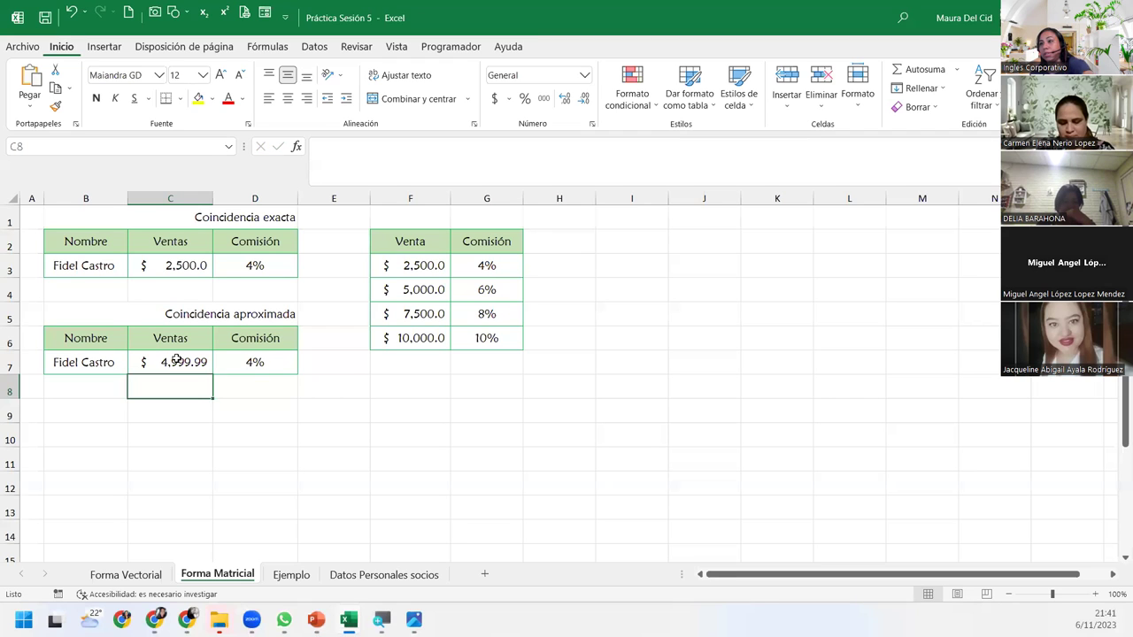
Change C7's sales figure to 2,499.99 by replacing its leading digits, then return to D7
left_click(177, 359)
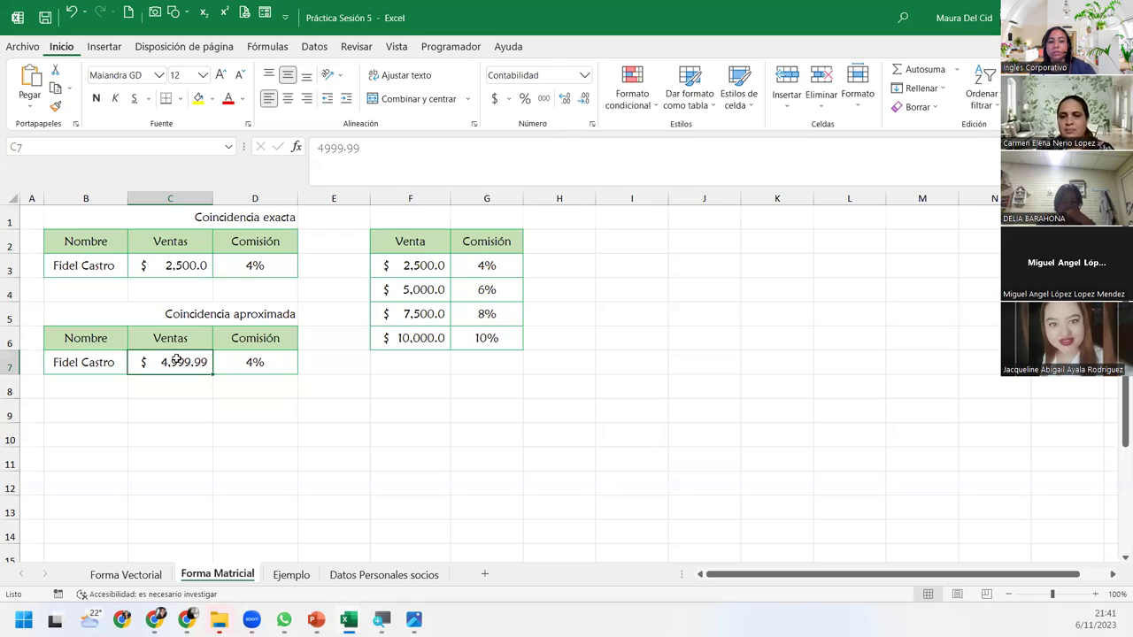
double_click(177, 359)
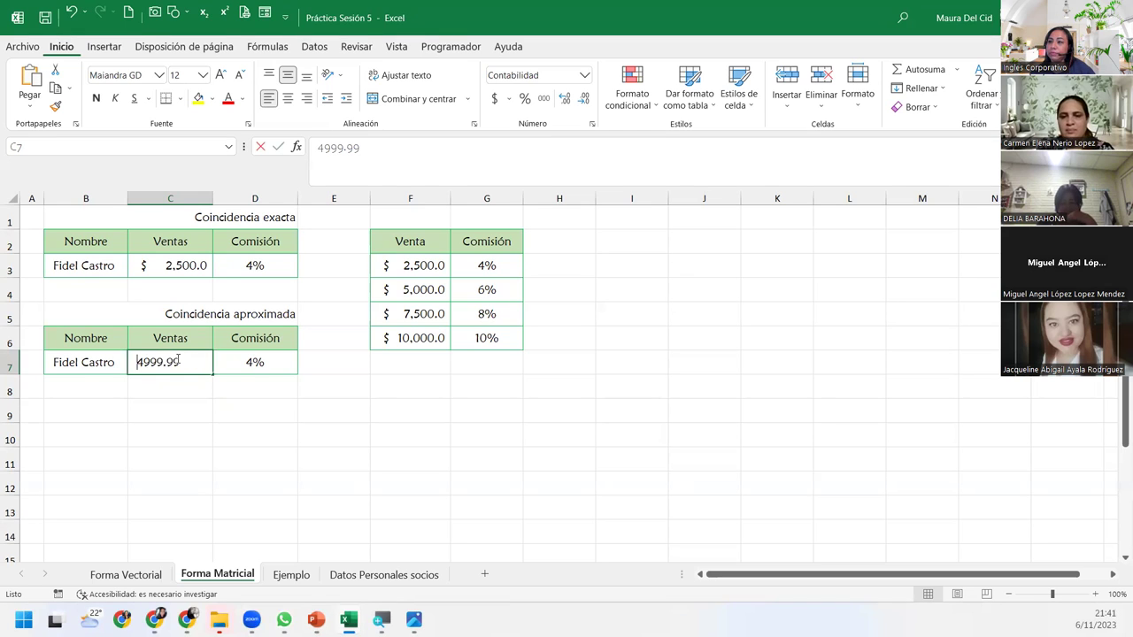
left_click_drag(152, 360, 135, 360)
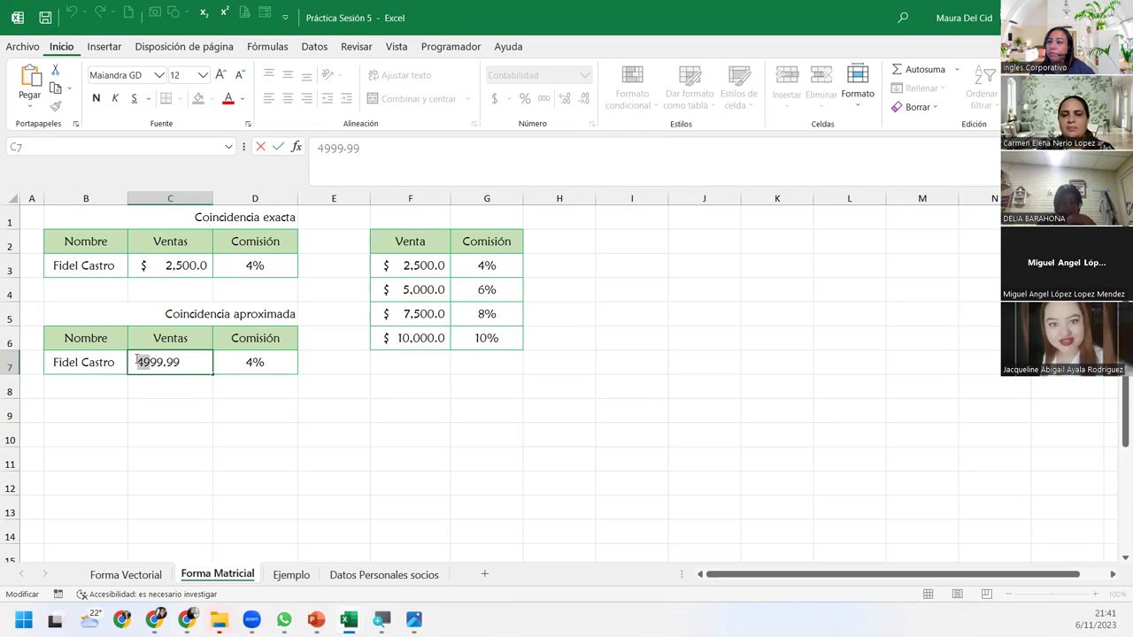
type("24")
key("Return")
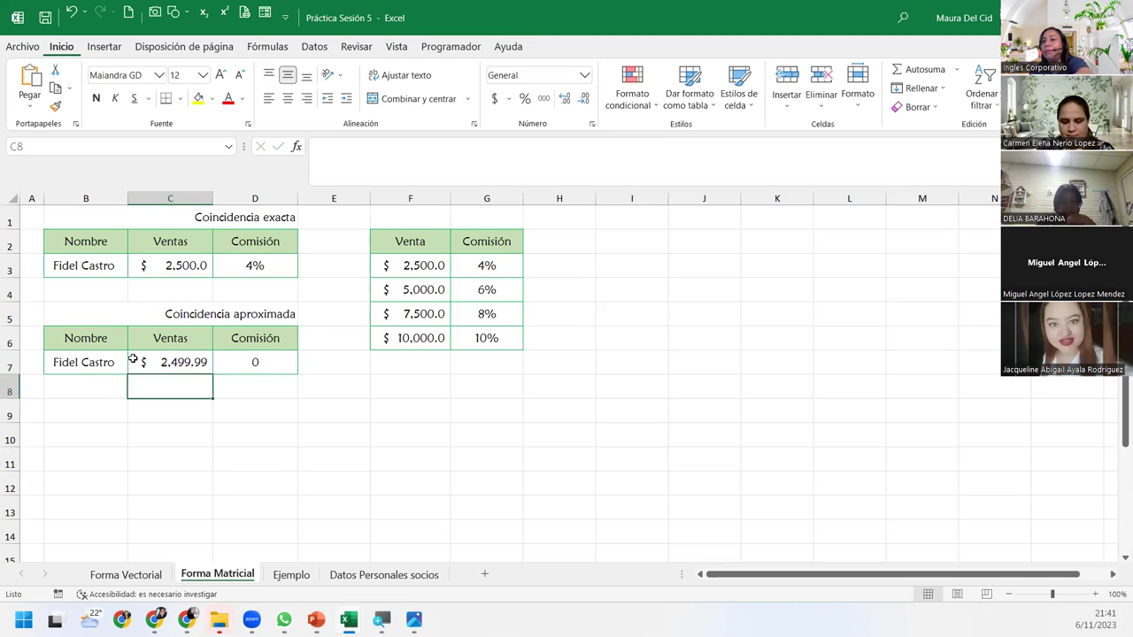
key("Up")
key("Right")
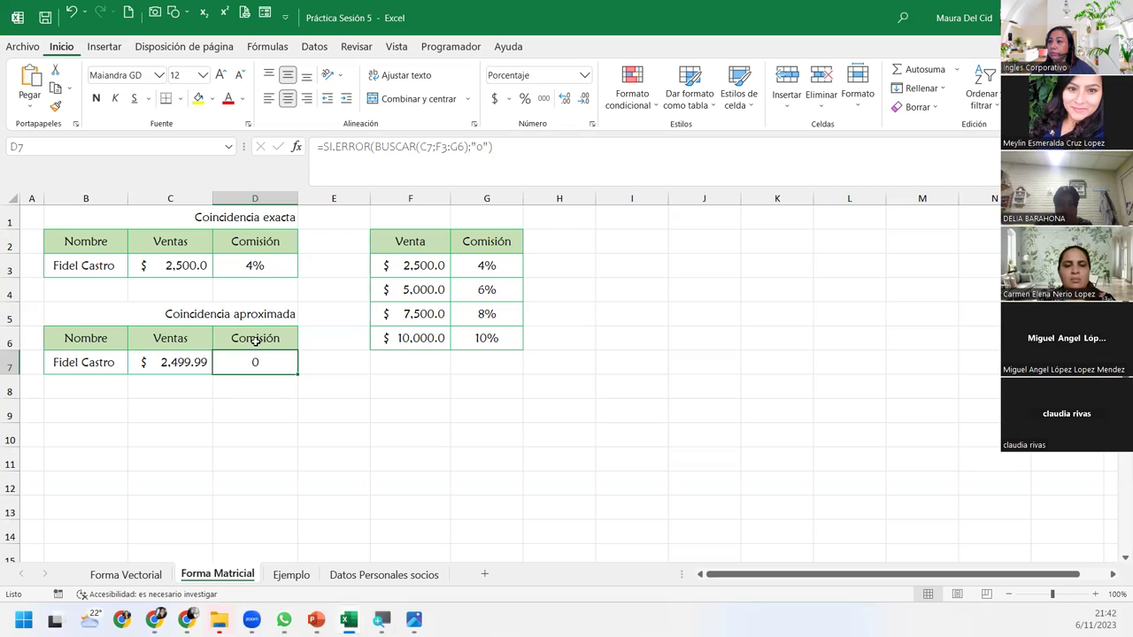
Open D3's BUSCAR commission formula referencing C3 and F3:G6 for editing
left_click(264, 266)
key("F2")
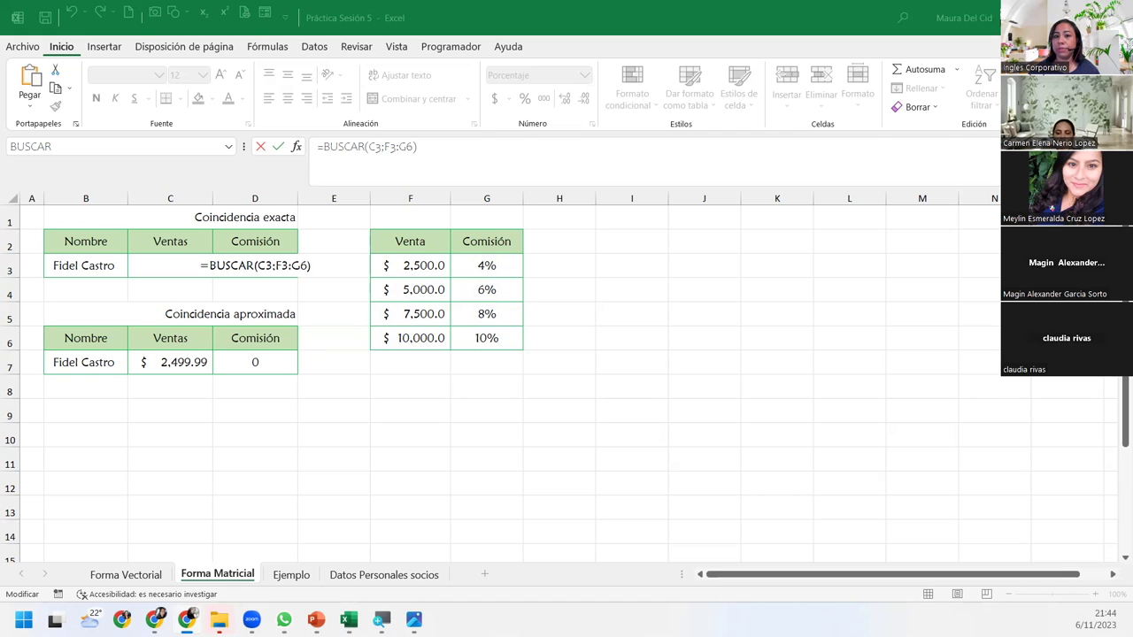
Confirm D3's lookup formula, then inspect and re-confirm D7's =SI.ERROR(BUSCAR(C7;F3:G6);"0") returning 0
left_click(310, 265)
key("Return")
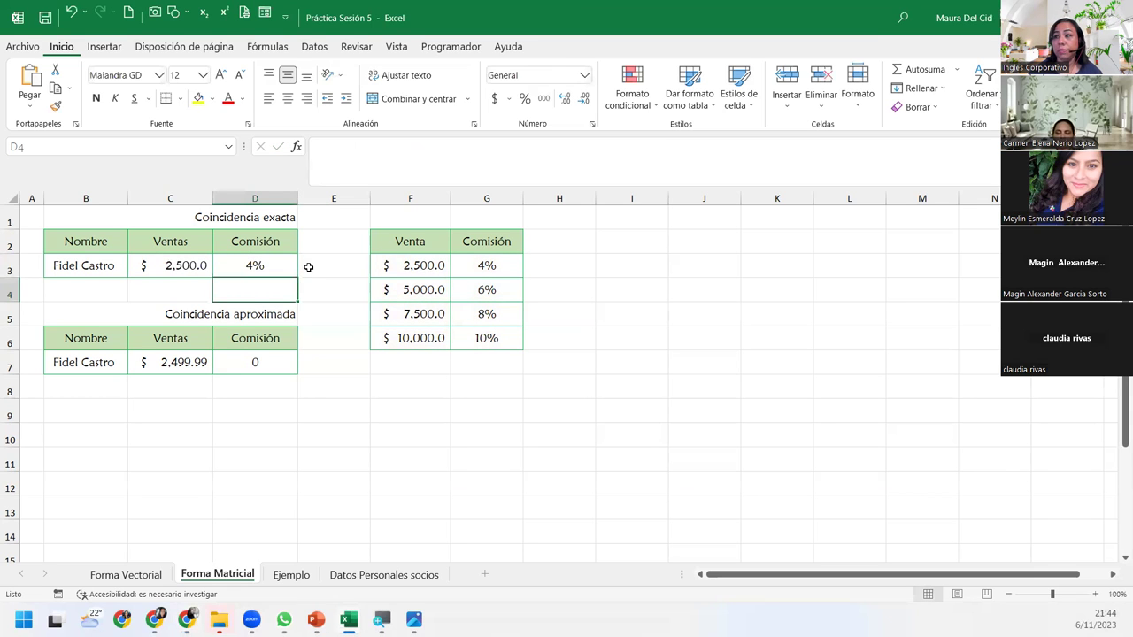
double_click(263, 362)
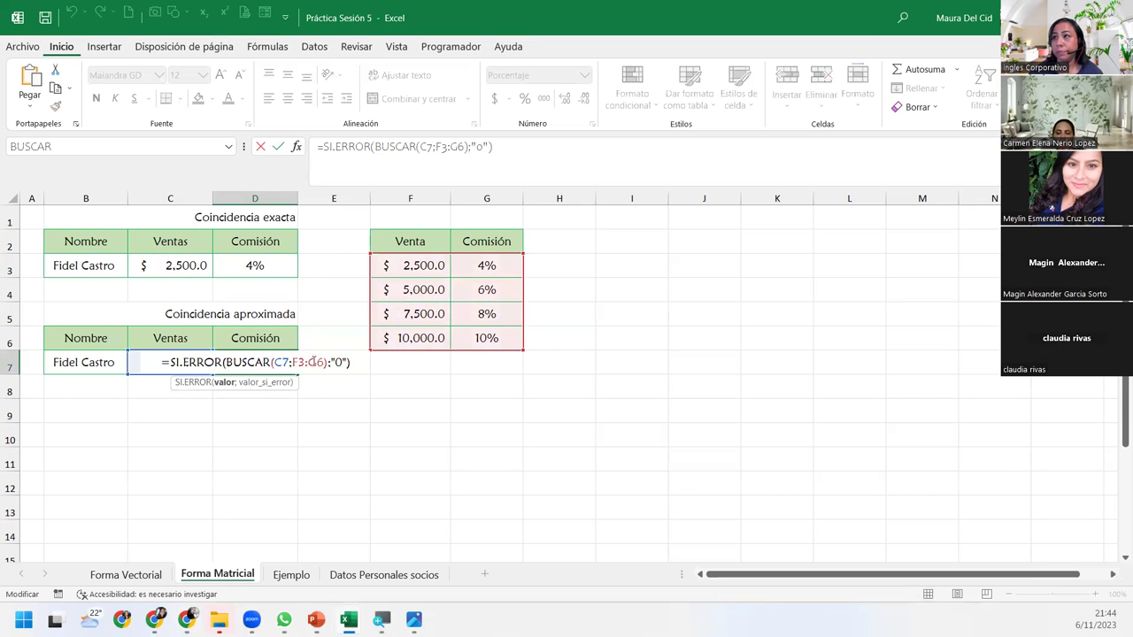
left_click(353, 362)
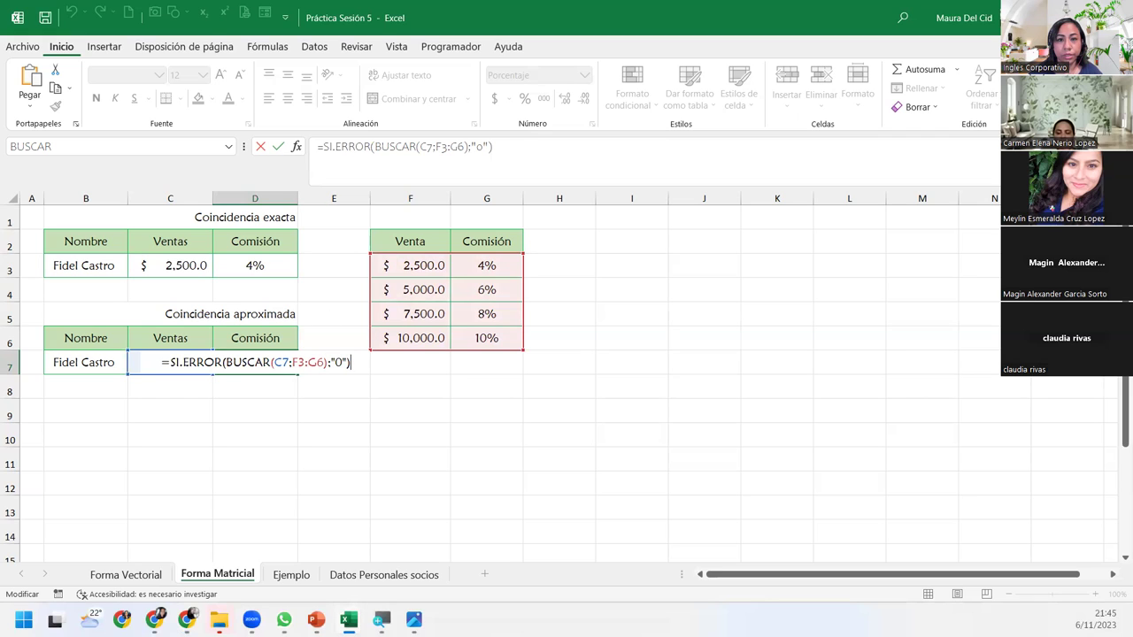
key("alt+Tab")
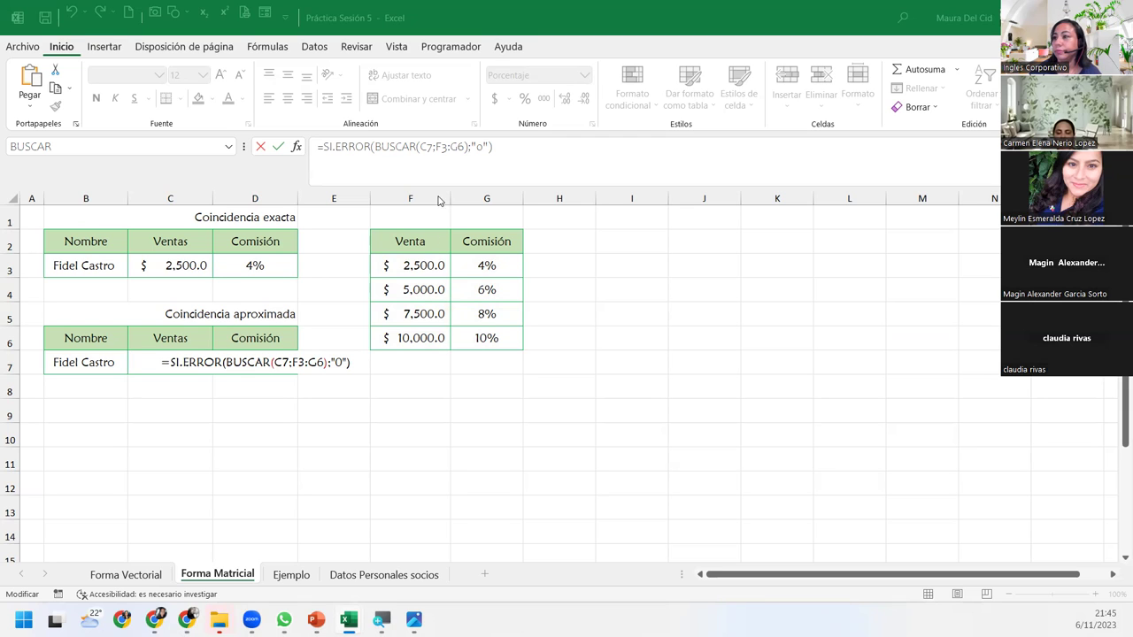
left_click(353, 363)
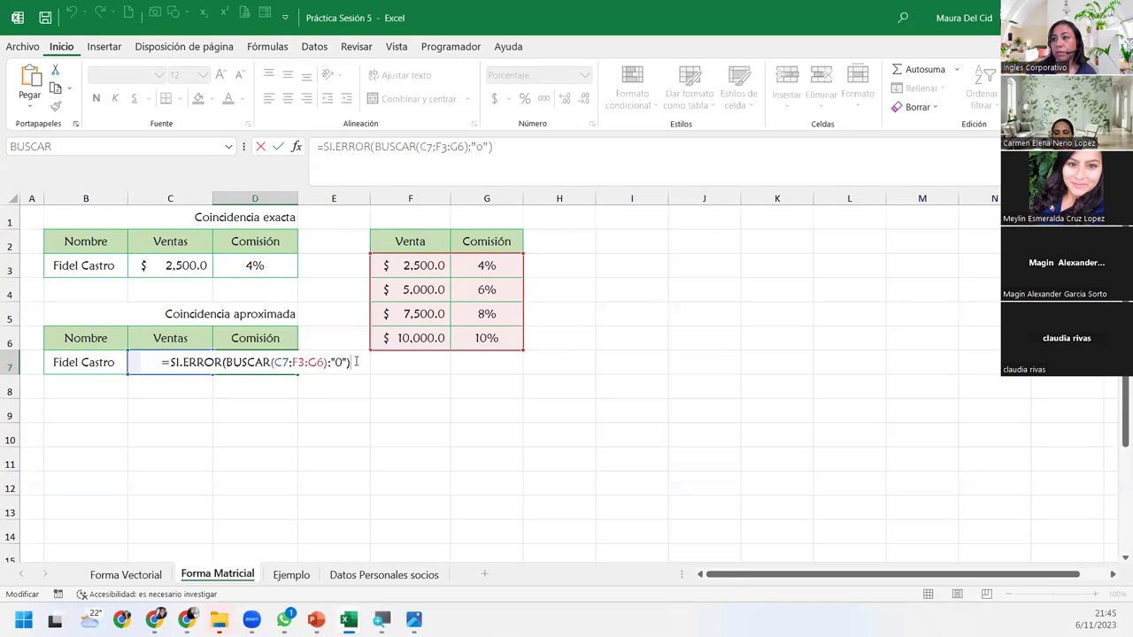
key("Return")
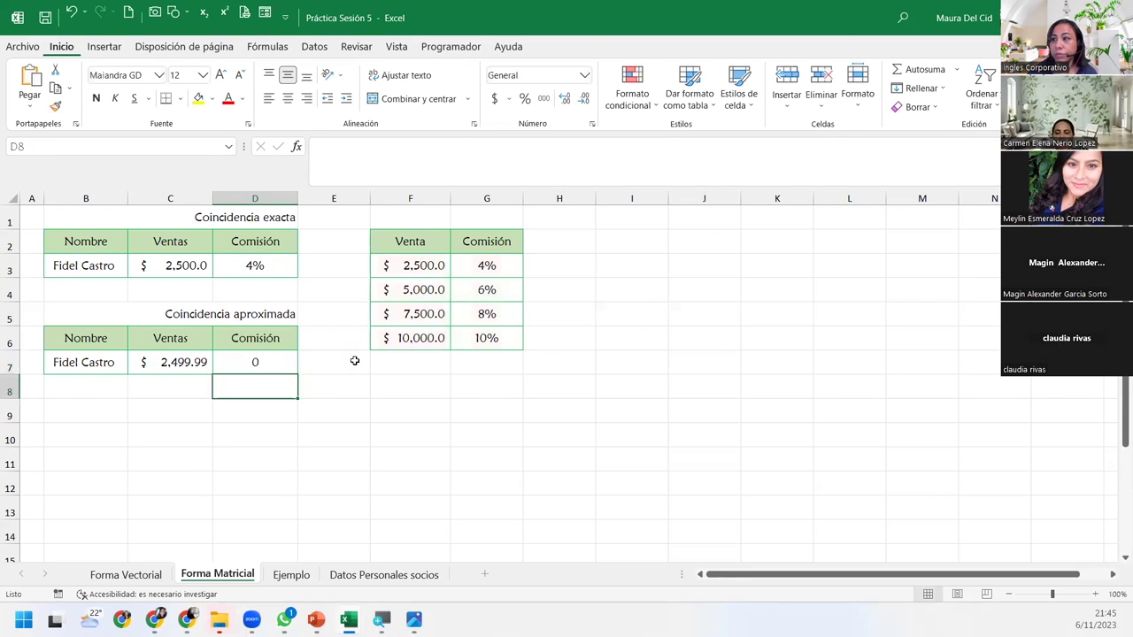
left_click(268, 361)
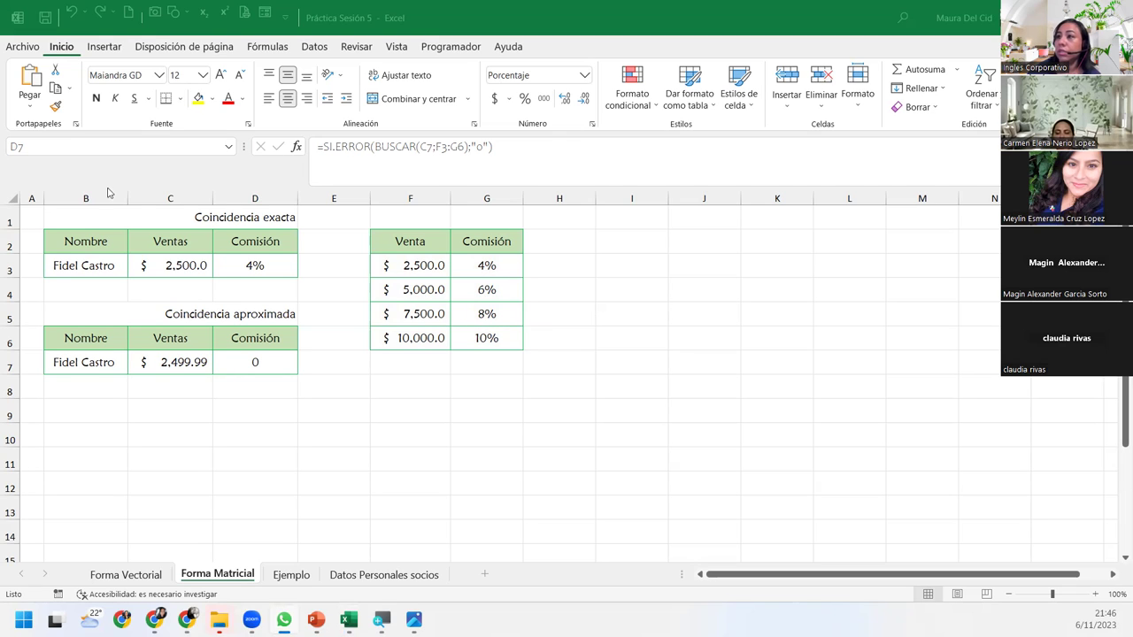
left_click(233, 358)
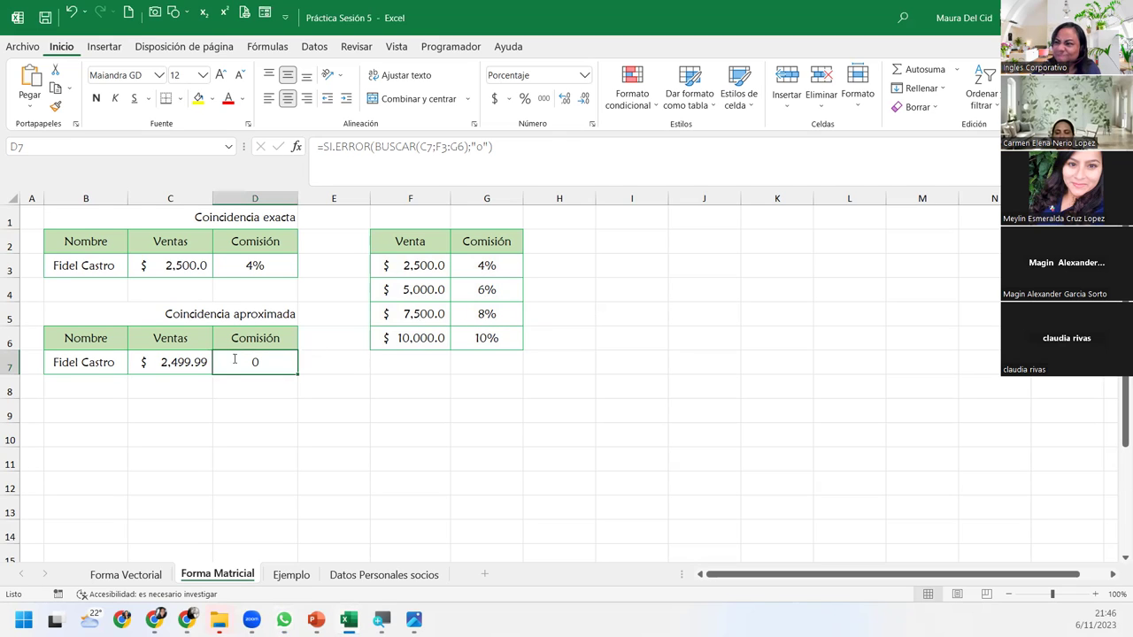
double_click(233, 360)
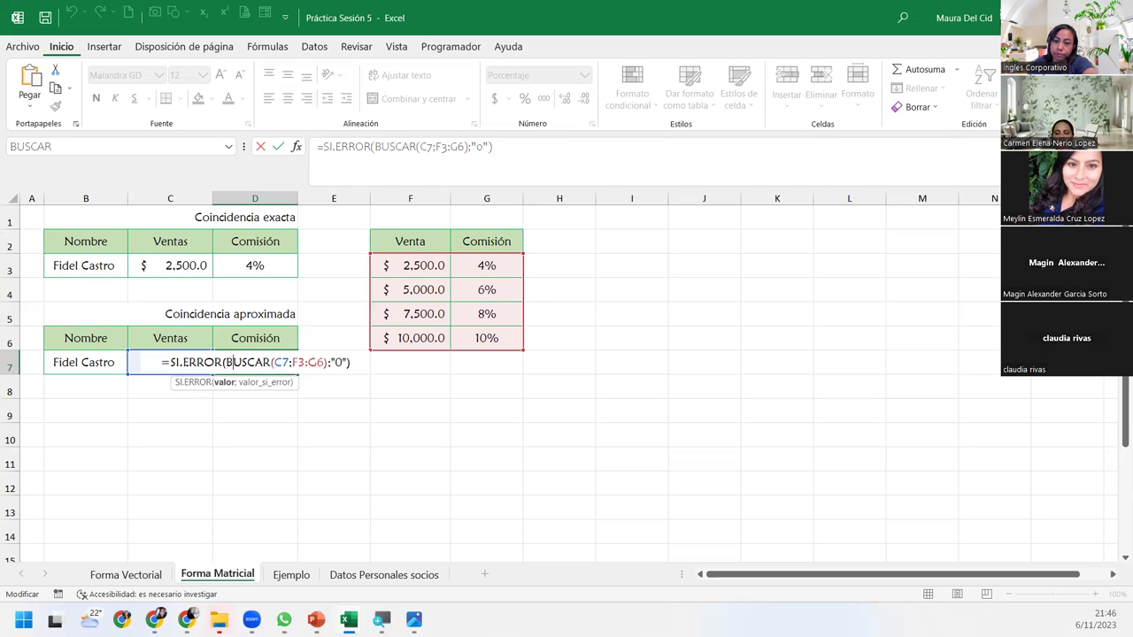
key("ctrl+Return")
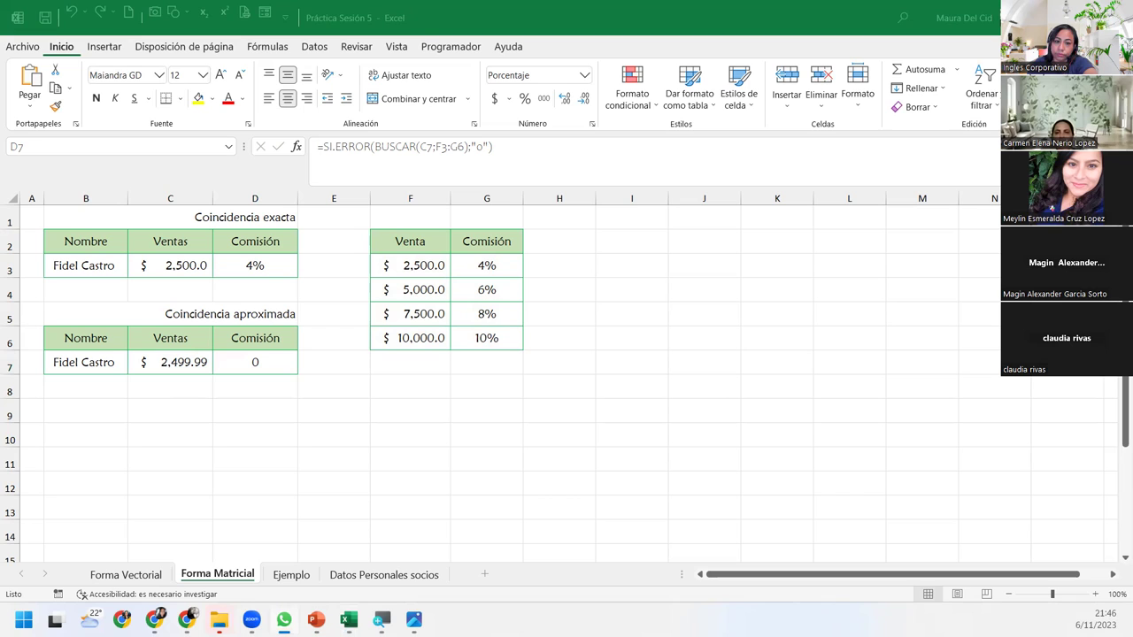
left_click(175, 368)
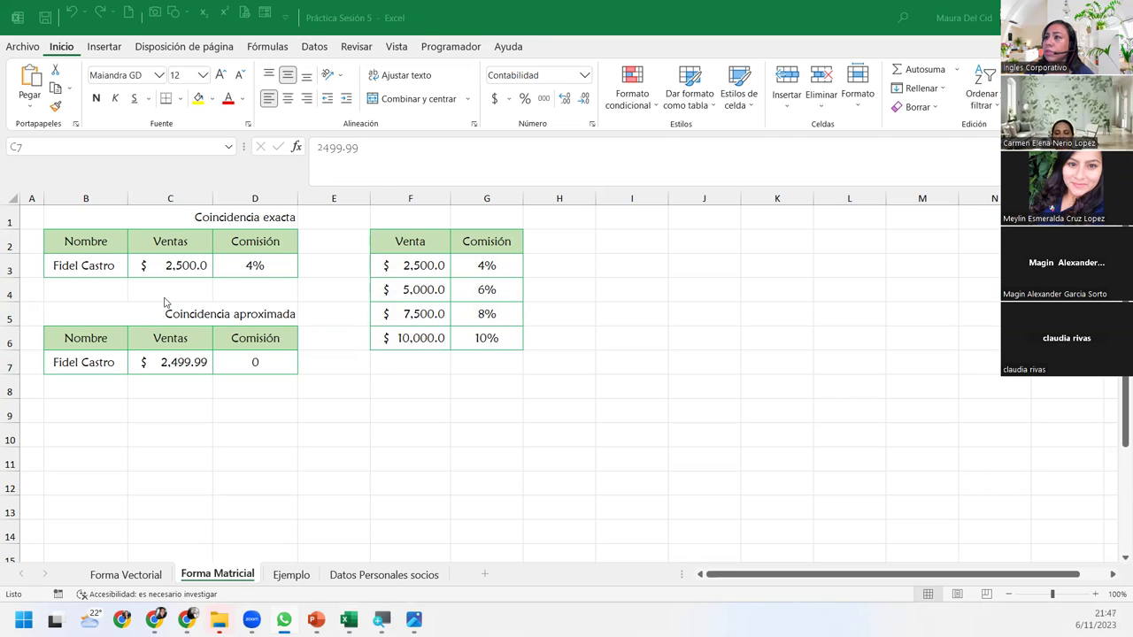
left_click(257, 366)
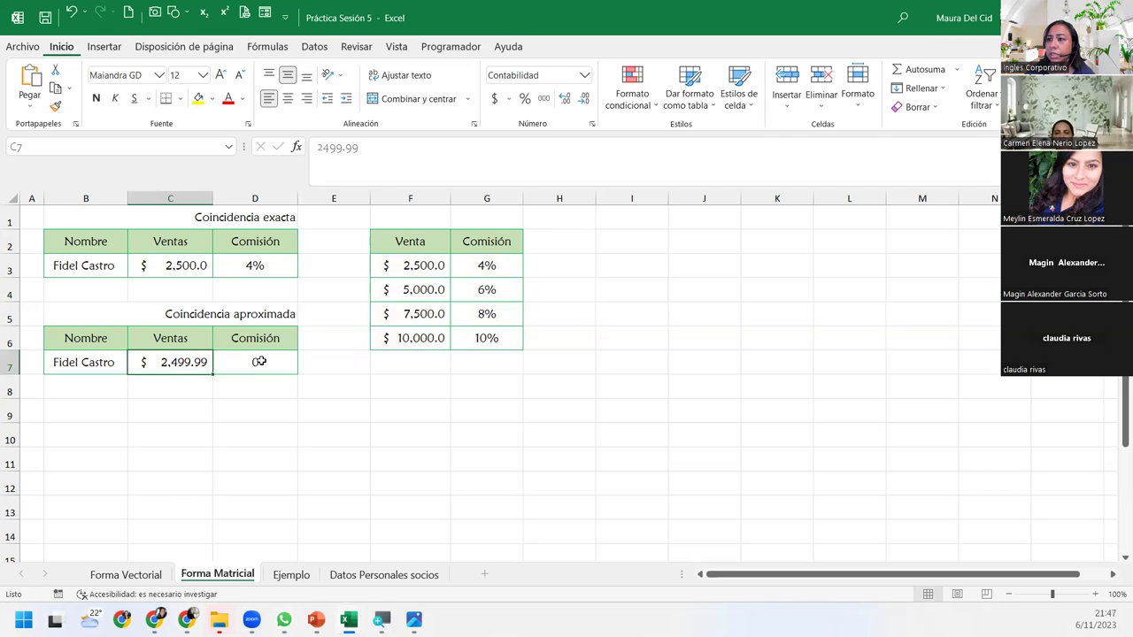
double_click(259, 361)
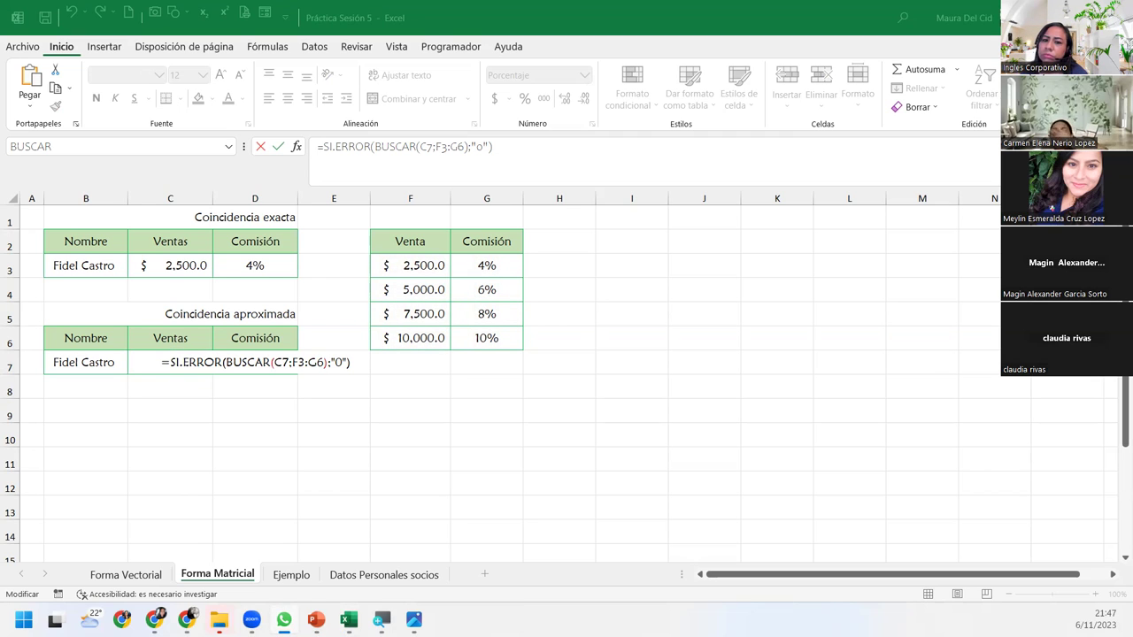
left_click(351, 362)
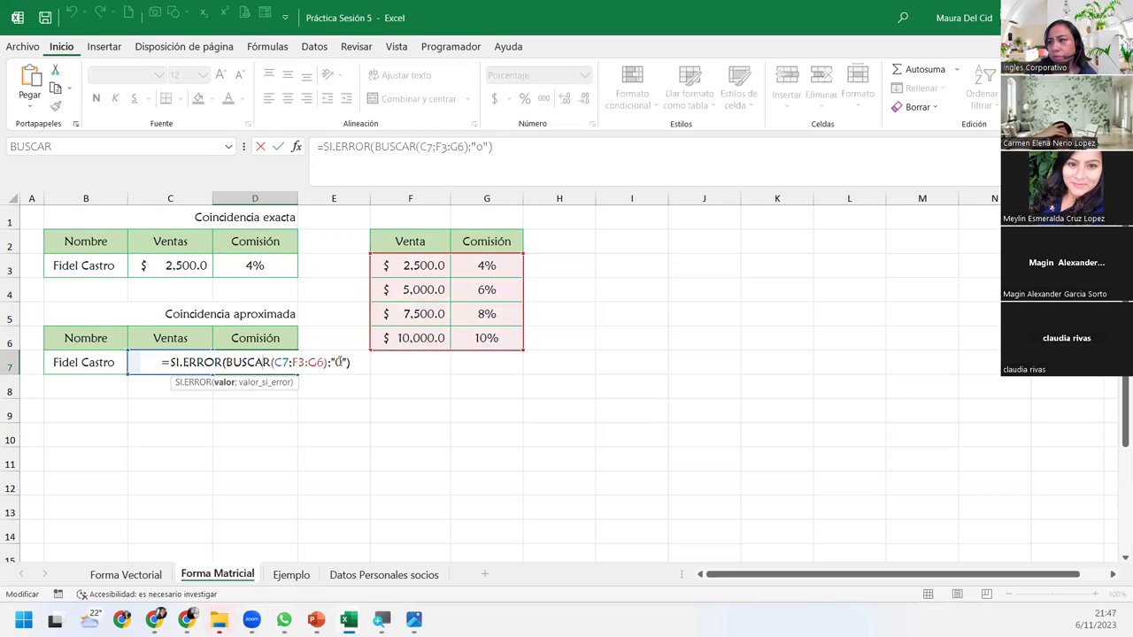
left_click(336, 362)
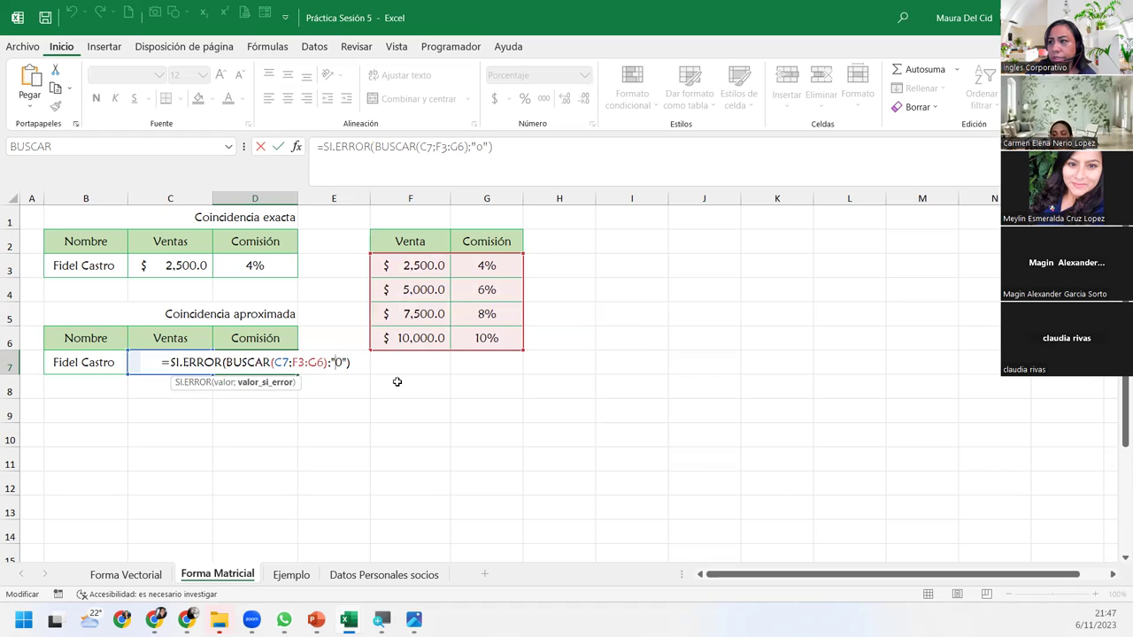
left_click(360, 362)
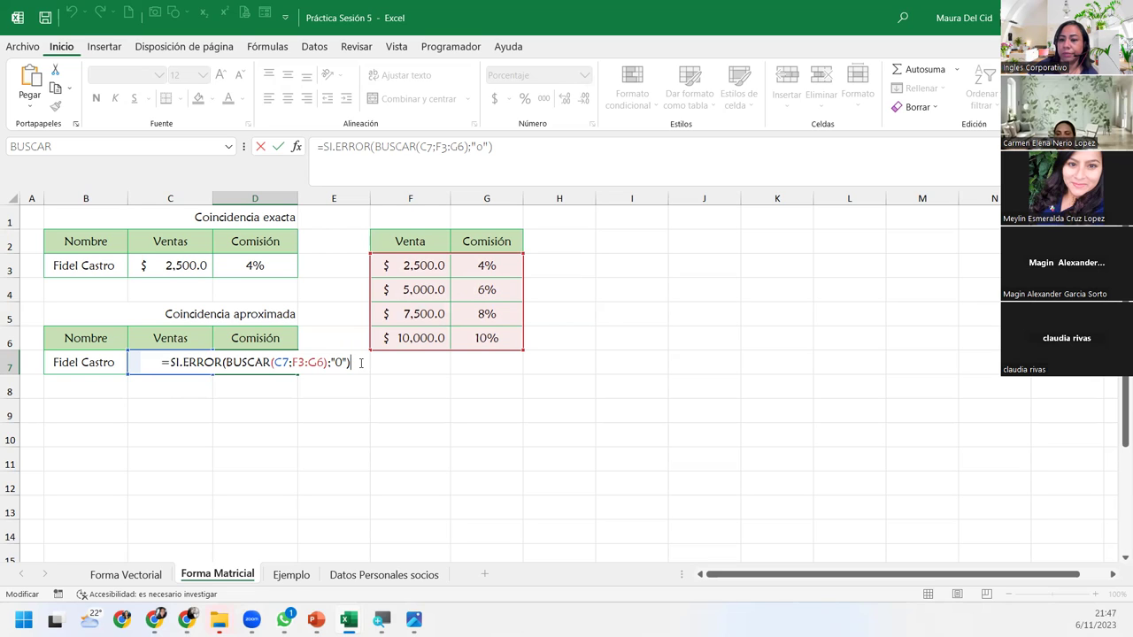
key("Return")
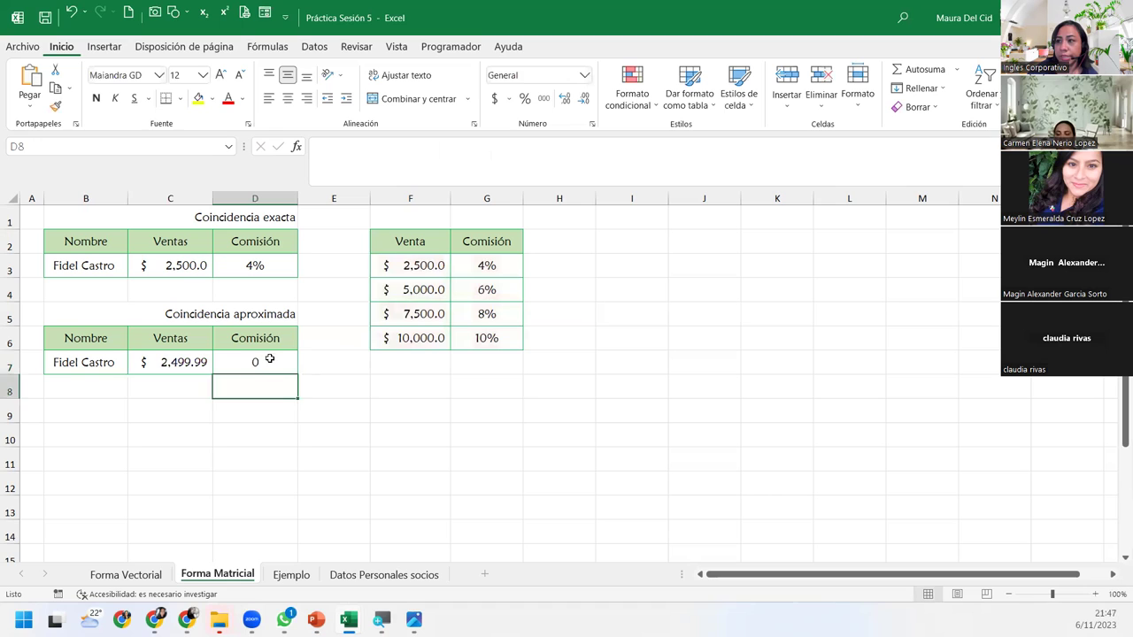
left_click(265, 359)
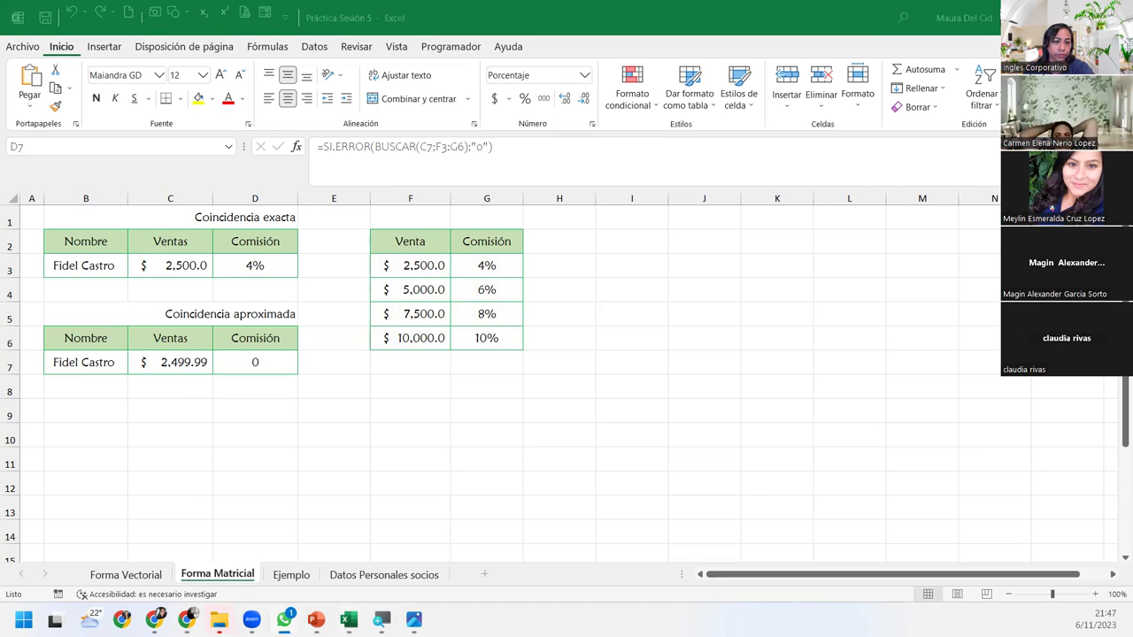
left_click(69, 89)
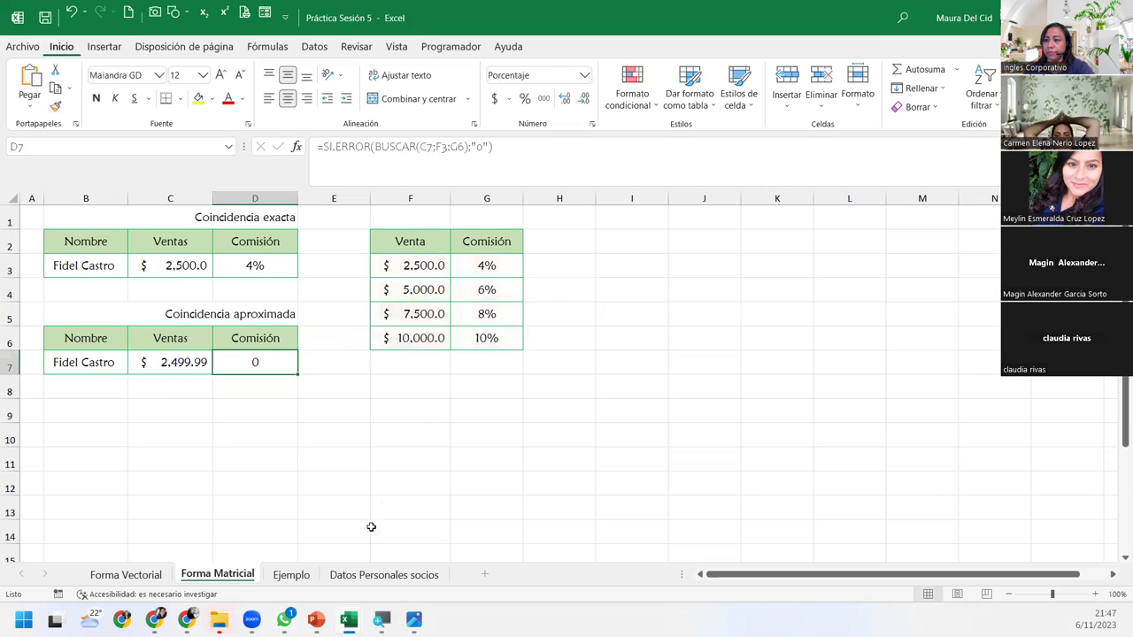
left_click(293, 575)
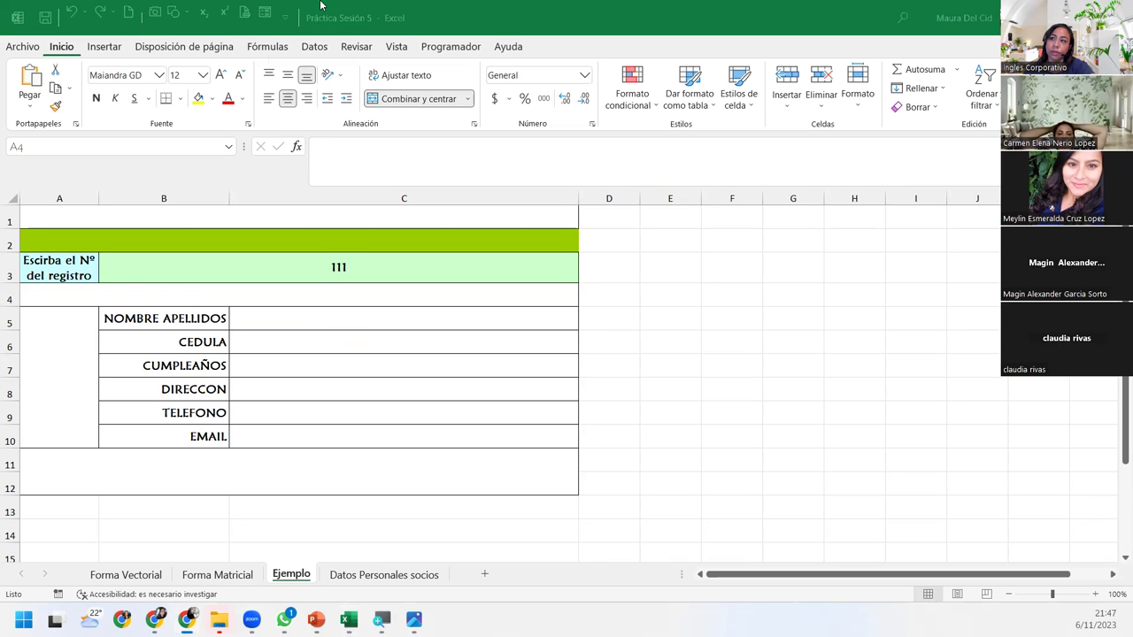
left_click(322, 287)
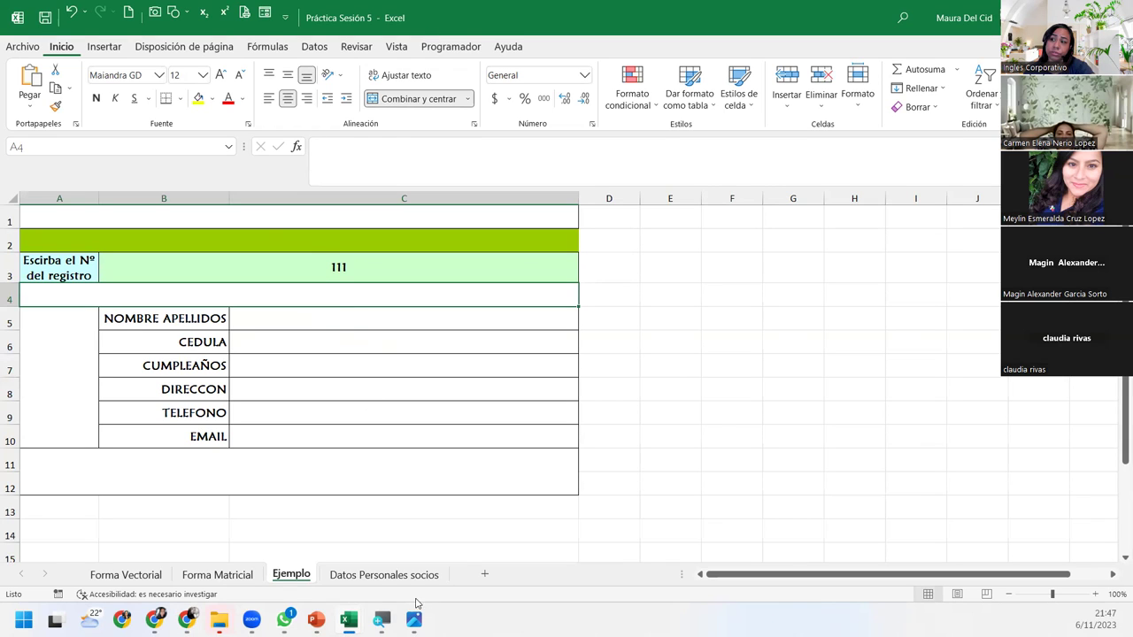
left_click(390, 575)
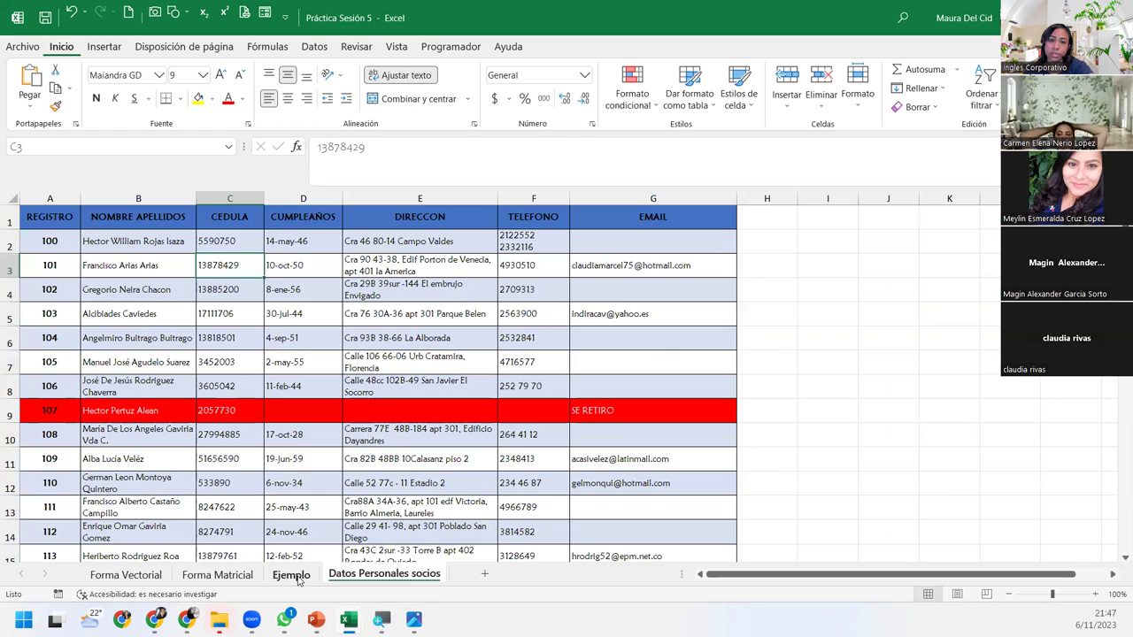
left_click(292, 575)
left_click(271, 314)
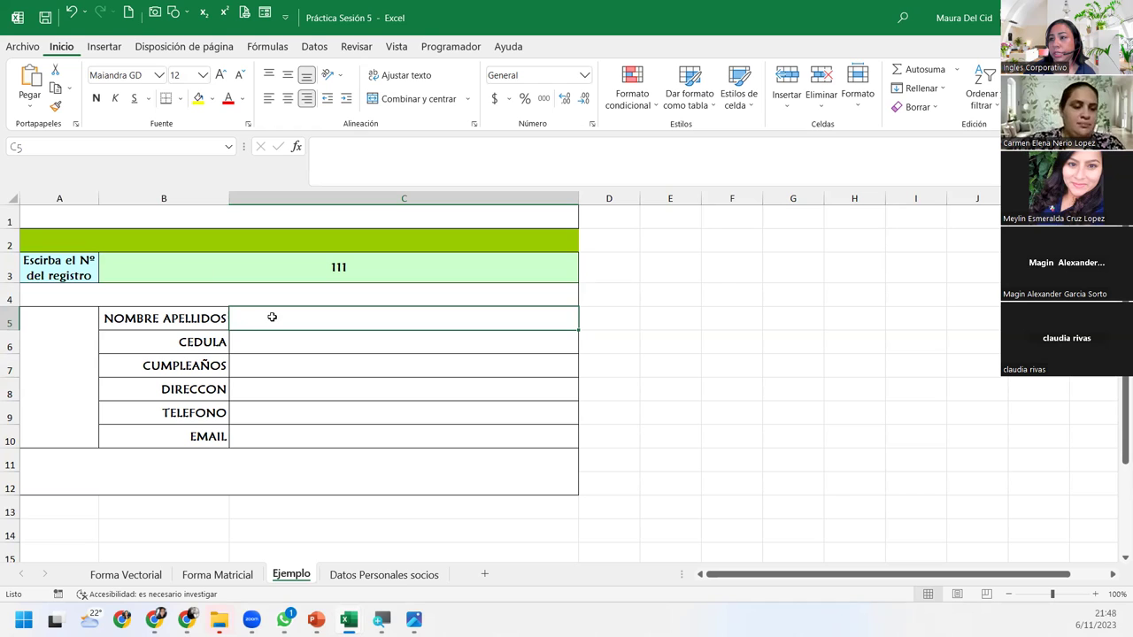
left_click_drag(273, 317, 289, 429)
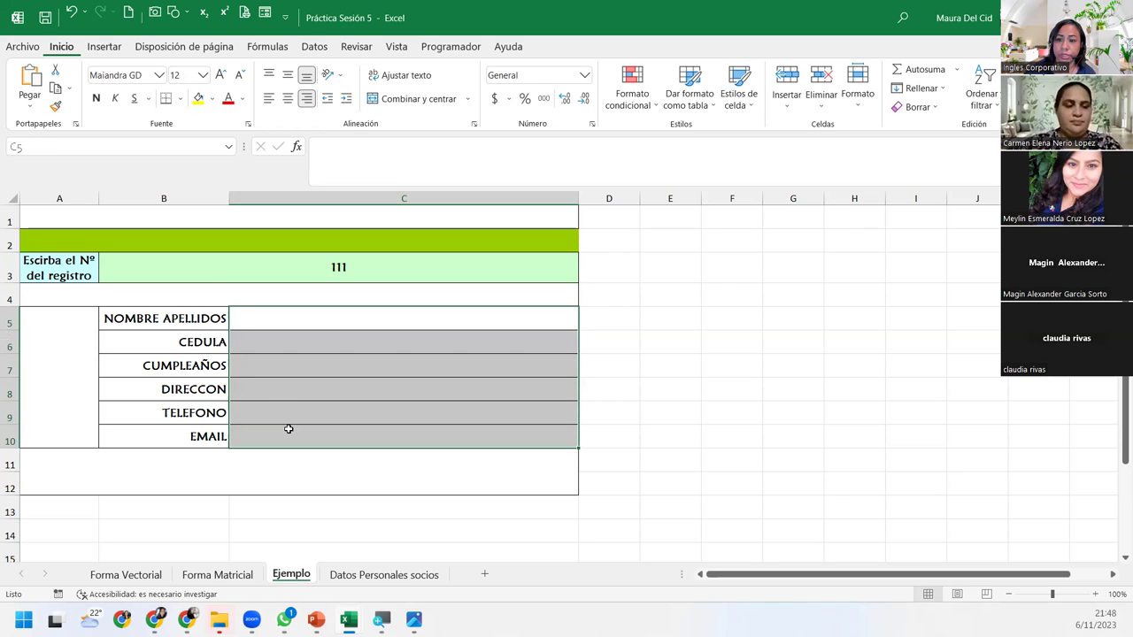
left_click(329, 318)
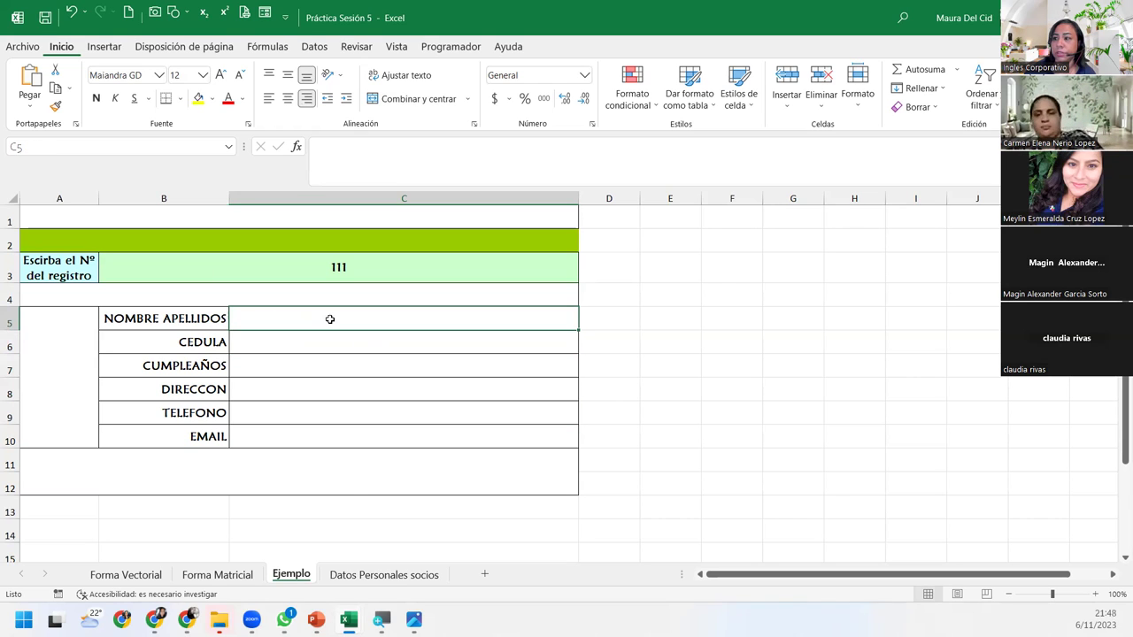
left_click(363, 573)
left_click(125, 228)
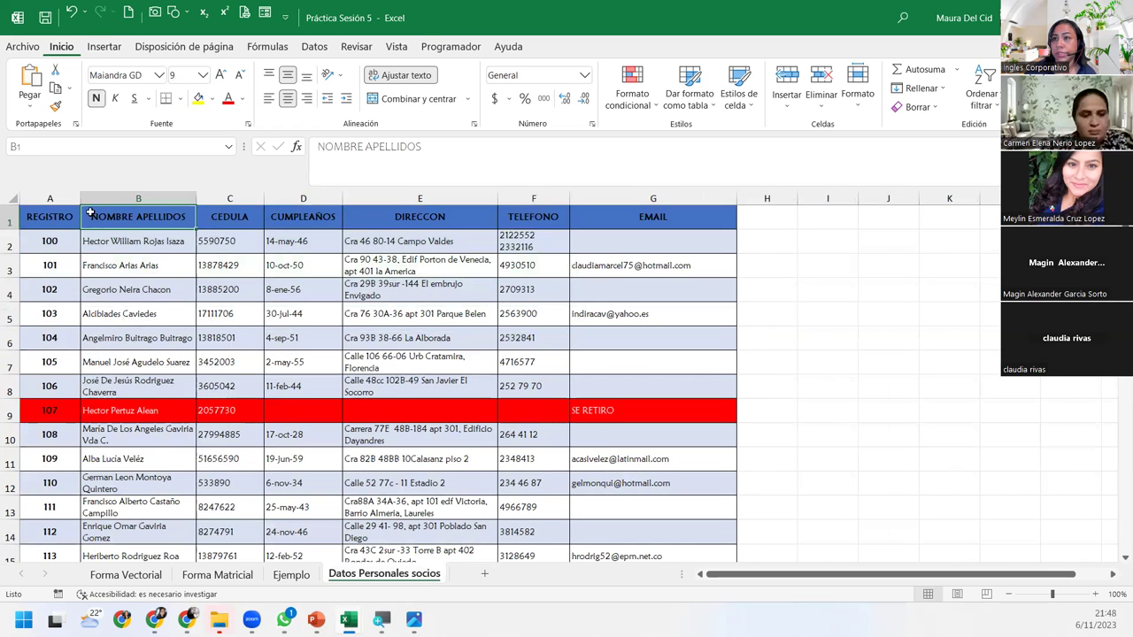
left_click(51, 196)
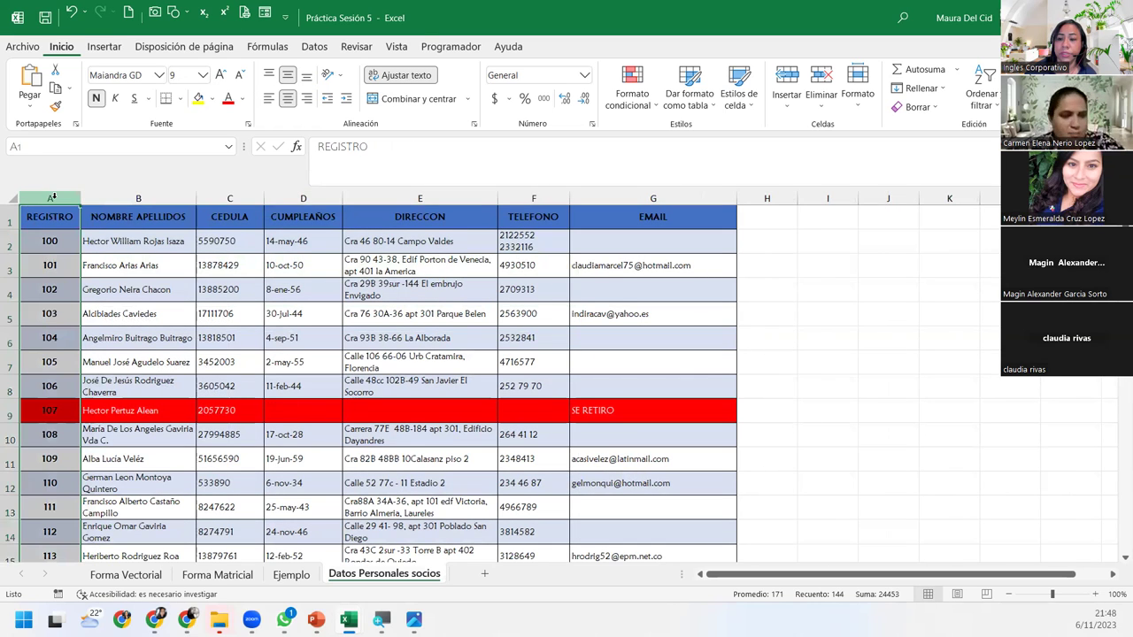
left_click(50, 265)
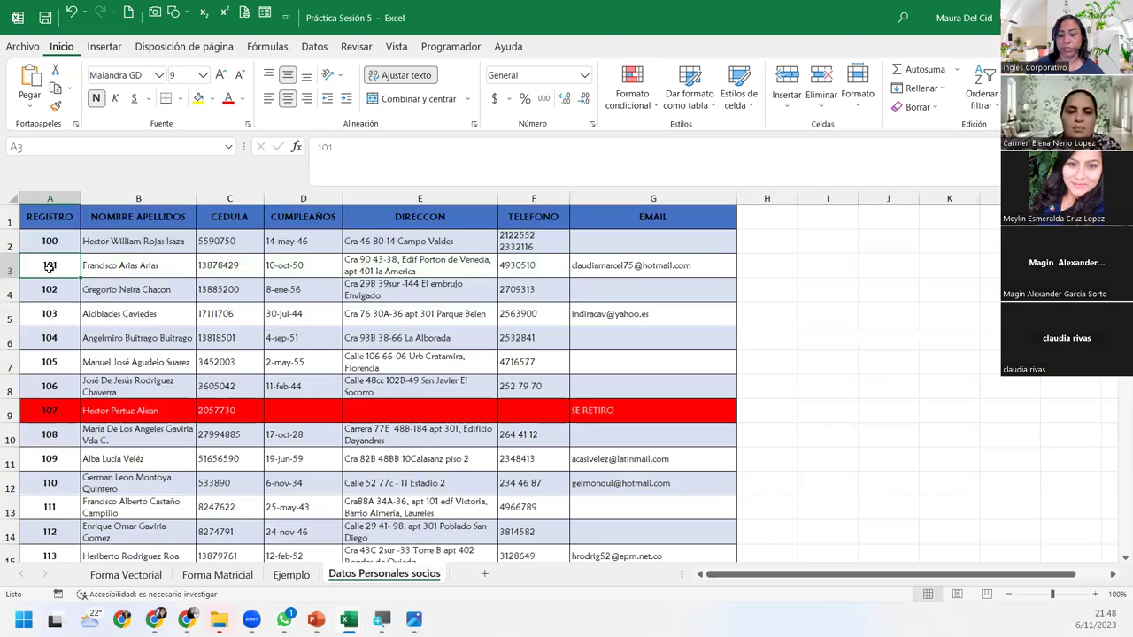
key("Down")
key("Down")
key("Down")
key("Down")
key("Down")
key("Down")
key("Down")
key("Down")
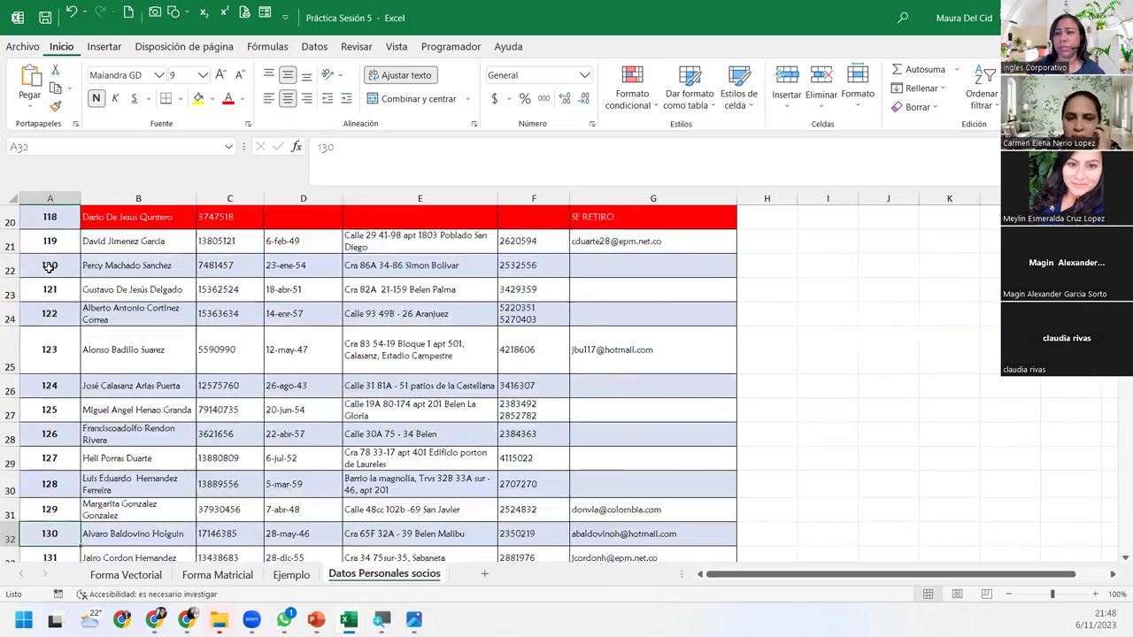
key("Down")
key("Down")
key("Down")
key("Down")
key("Down")
key("Down")
key("Down")
key("Down")
key("Down")
key("Down")
key("Down")
key("Down")
key("Down")
key("Down")
key("Down")
key("Down")
key("Down")
key("Down")
key("Down")
key("Down")
key("Down")
key("Down")
key("Down")
key("Down")
key("Down")
key("Down")
key("Down")
key("Down")
key("Down")
key("Down")
key("Down")
key("Down")
key("Down")
key("Down")
key("Down")
key("Down")
key("Down")
key("Down")
key("Down")
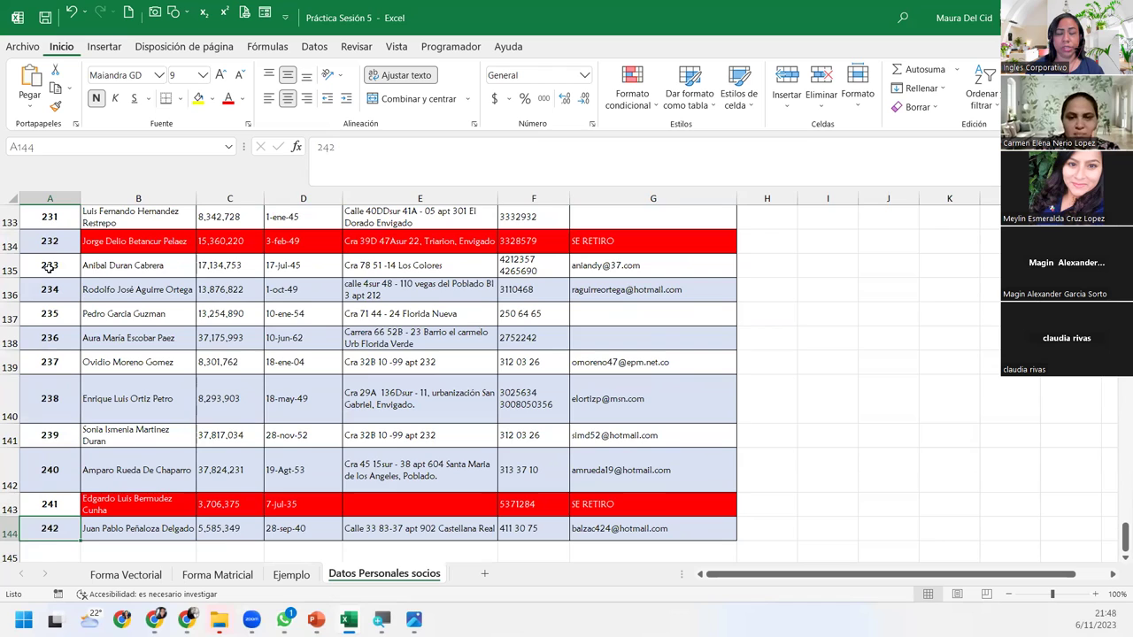
key("ctrl+Home")
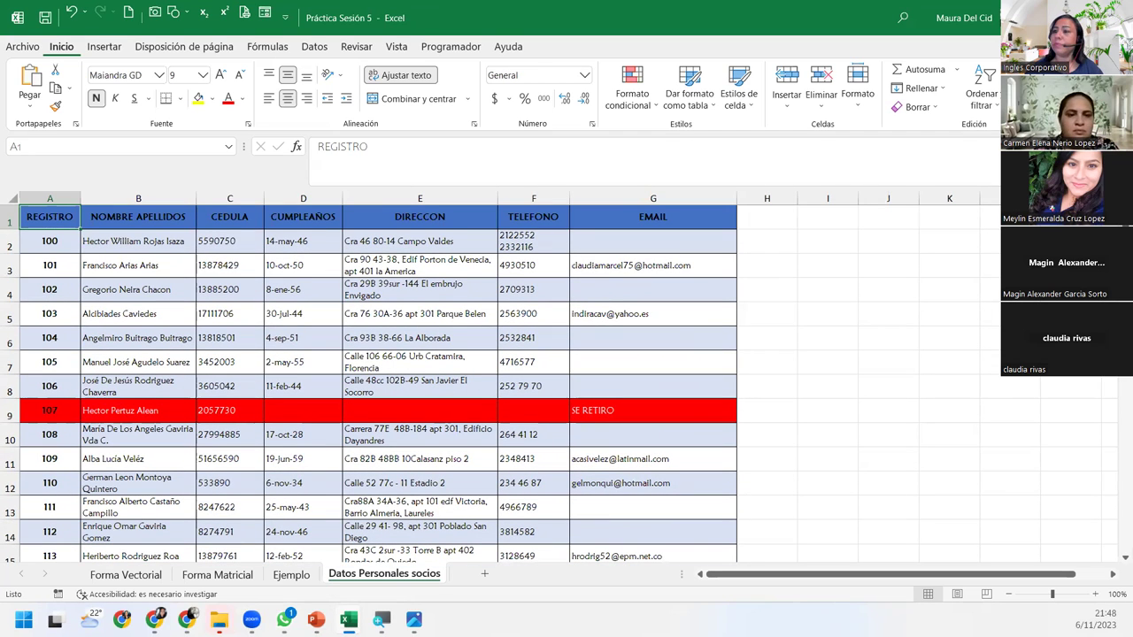
left_click(291, 575)
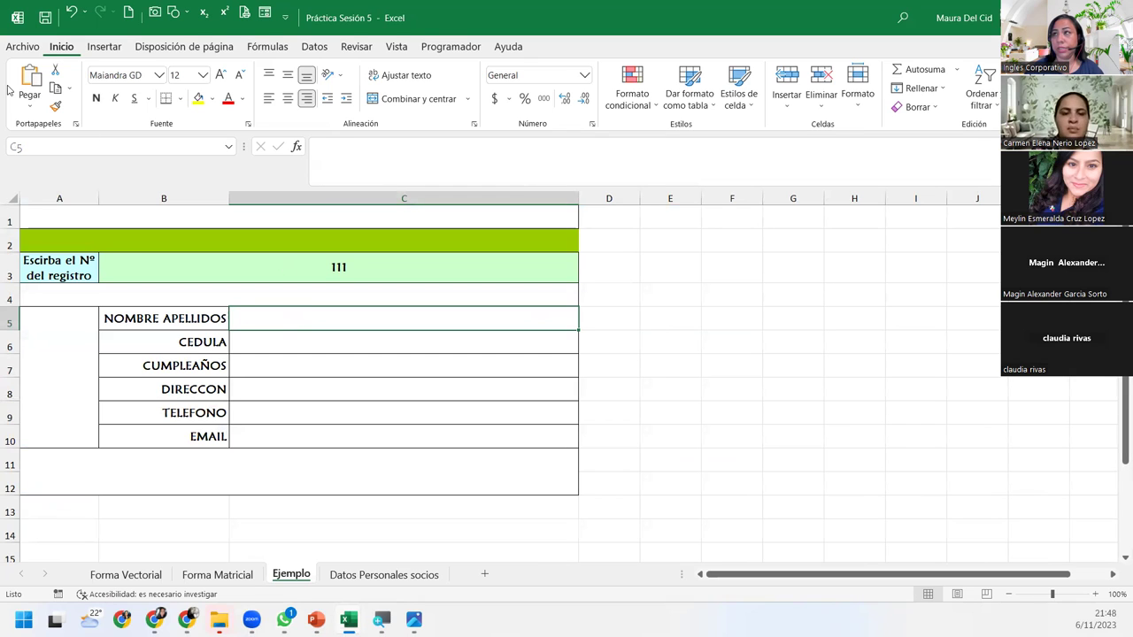
Insert BUSCAR into C5 from Búsqueda y referencia using the valor_buscado;vector_de_comparación;vector_resultado form
left_click(261, 49)
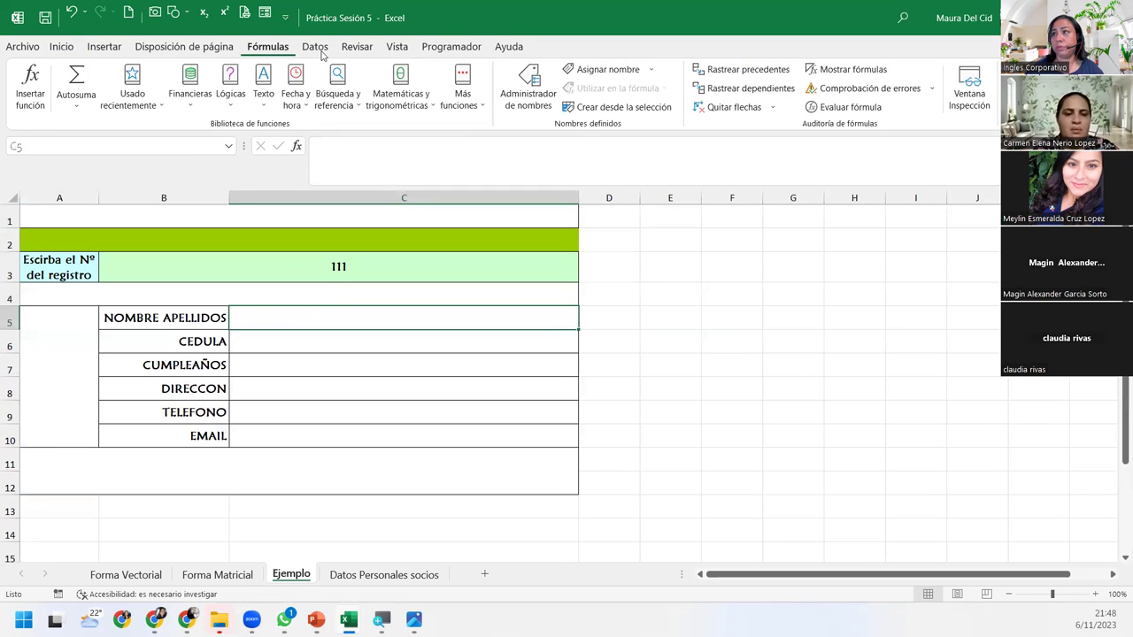
left_click(344, 89)
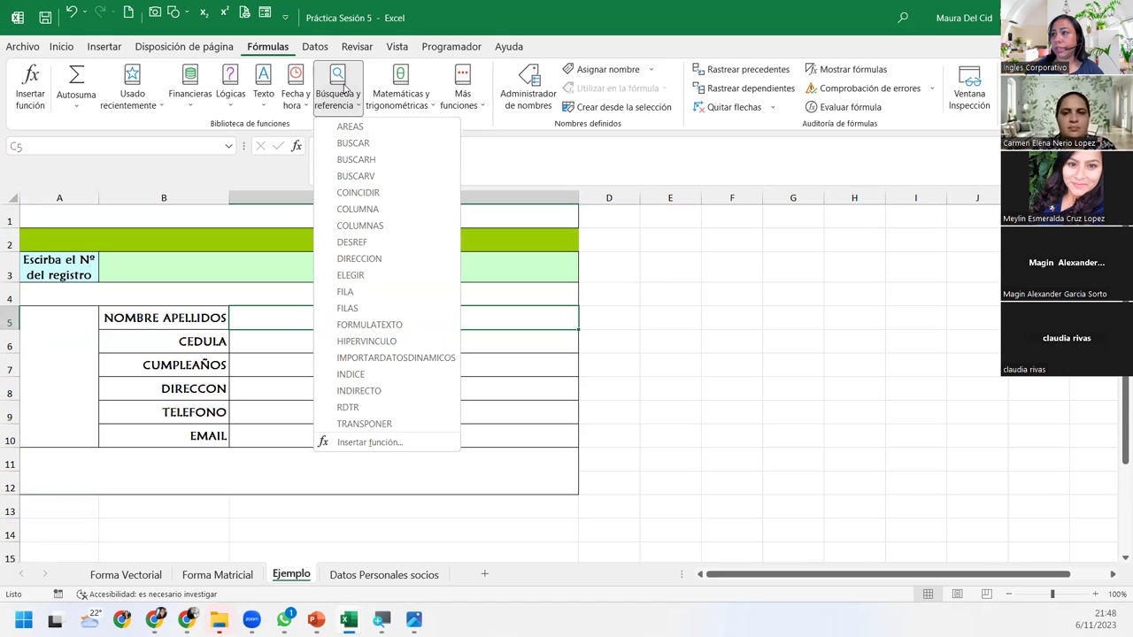
left_click(369, 147)
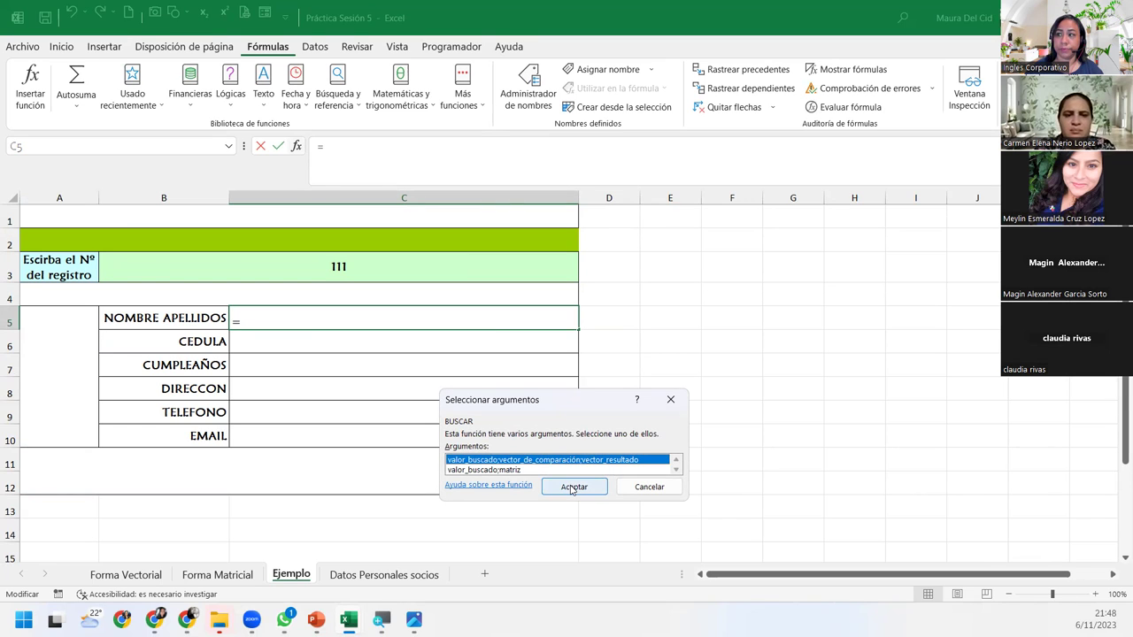
left_click(573, 487)
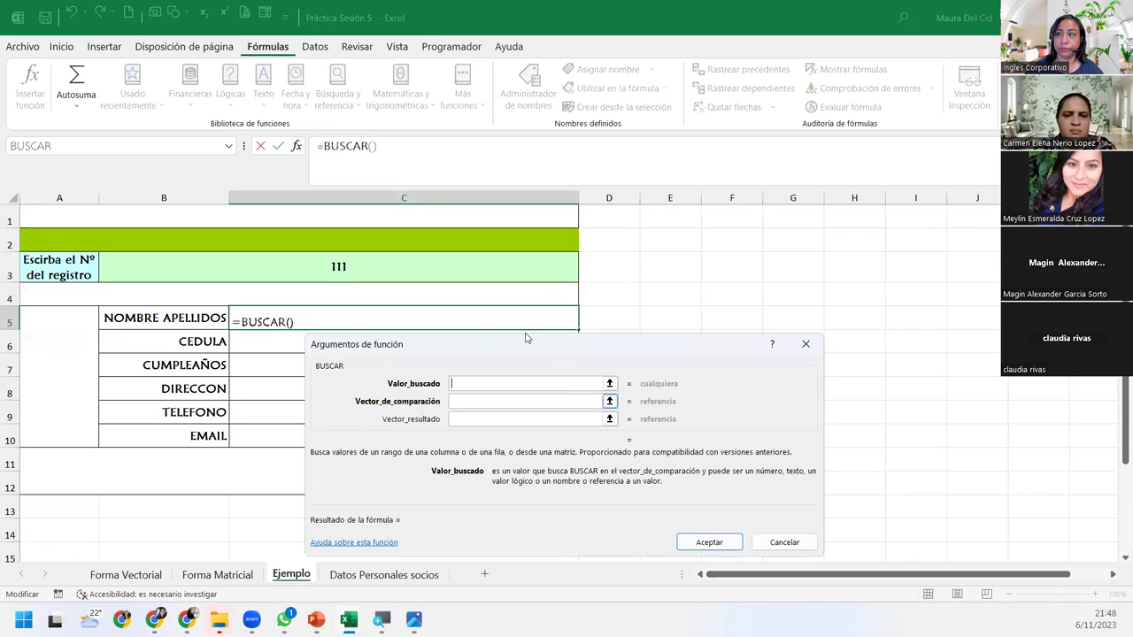
Set BUSCAR's Valor_buscado to B3 and begin the comparison vector on Datos Personales socios
left_click_drag(526, 344, 529, 257)
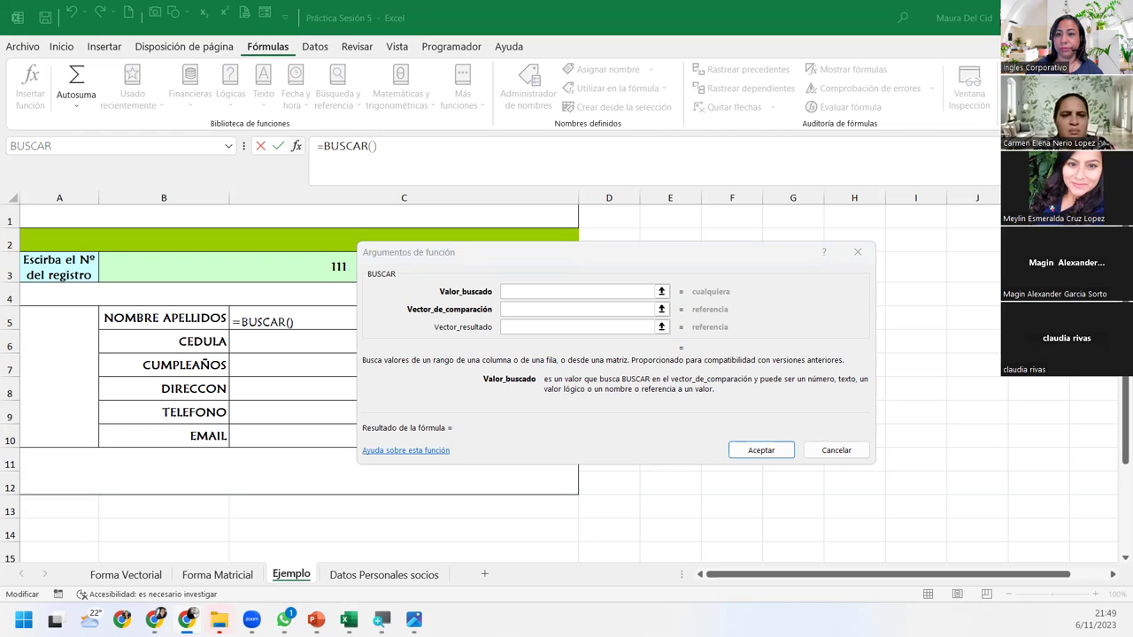
left_click(761, 185)
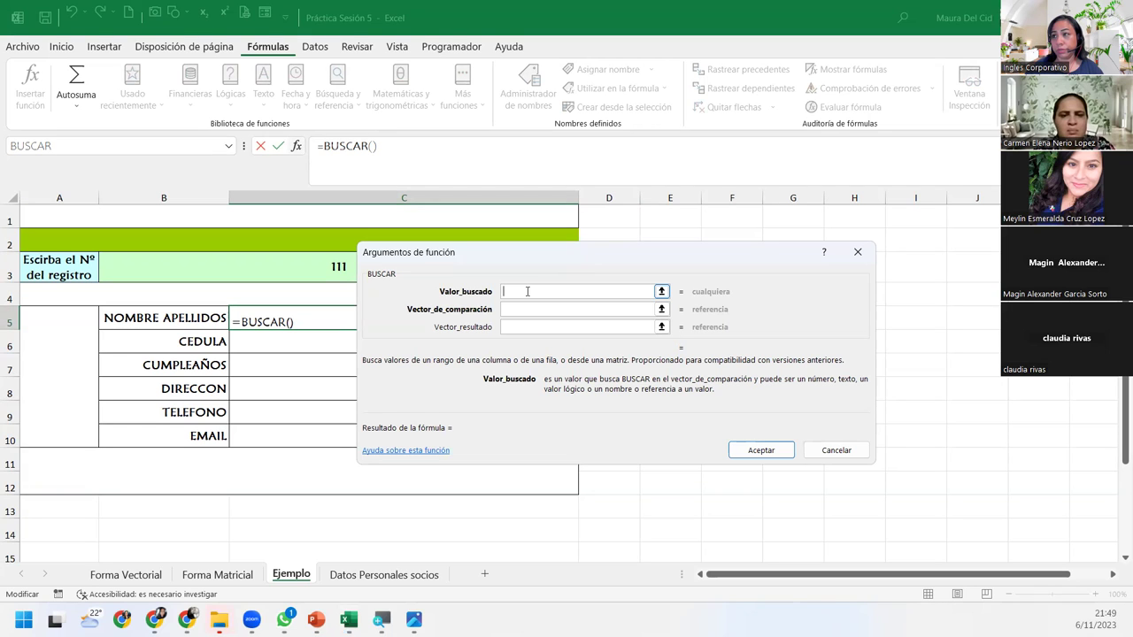
left_click(133, 266)
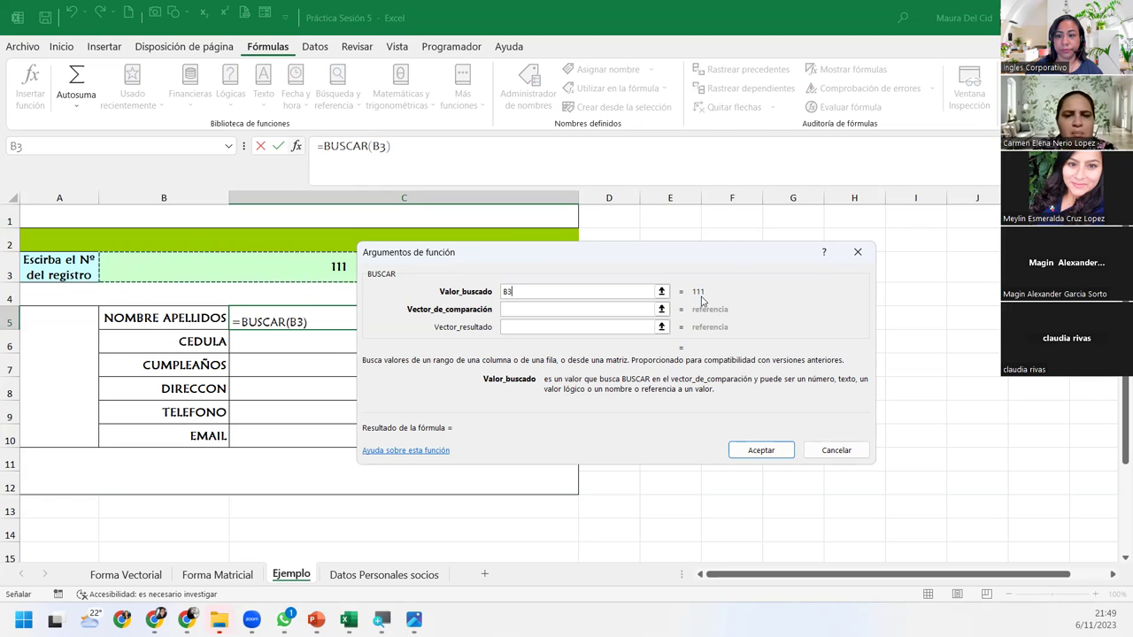
left_click(526, 308)
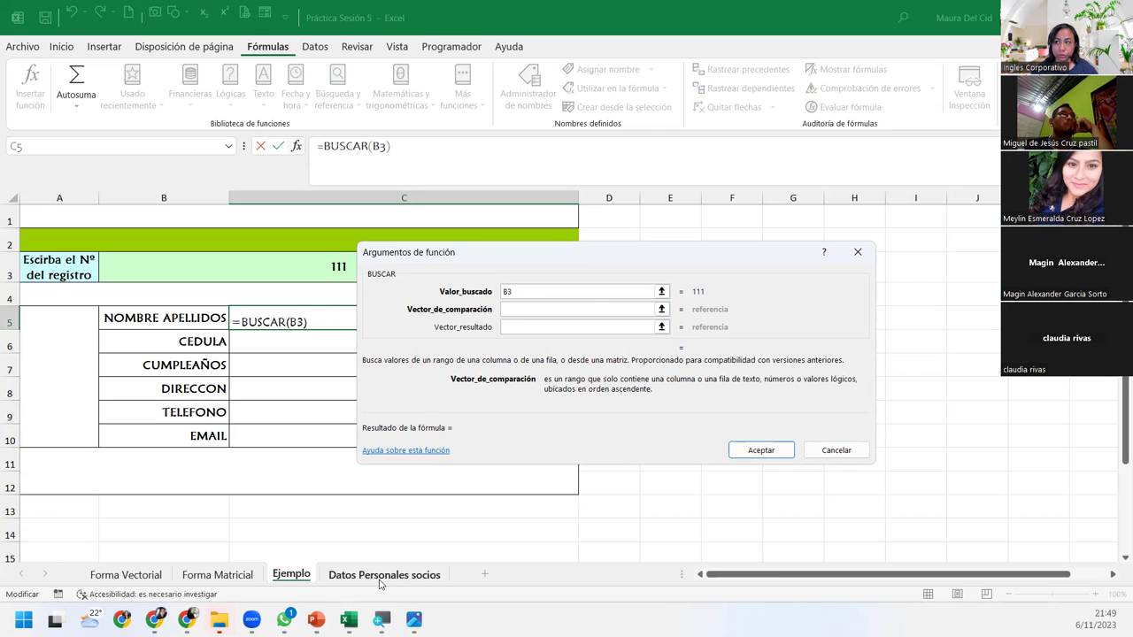
left_click(380, 577)
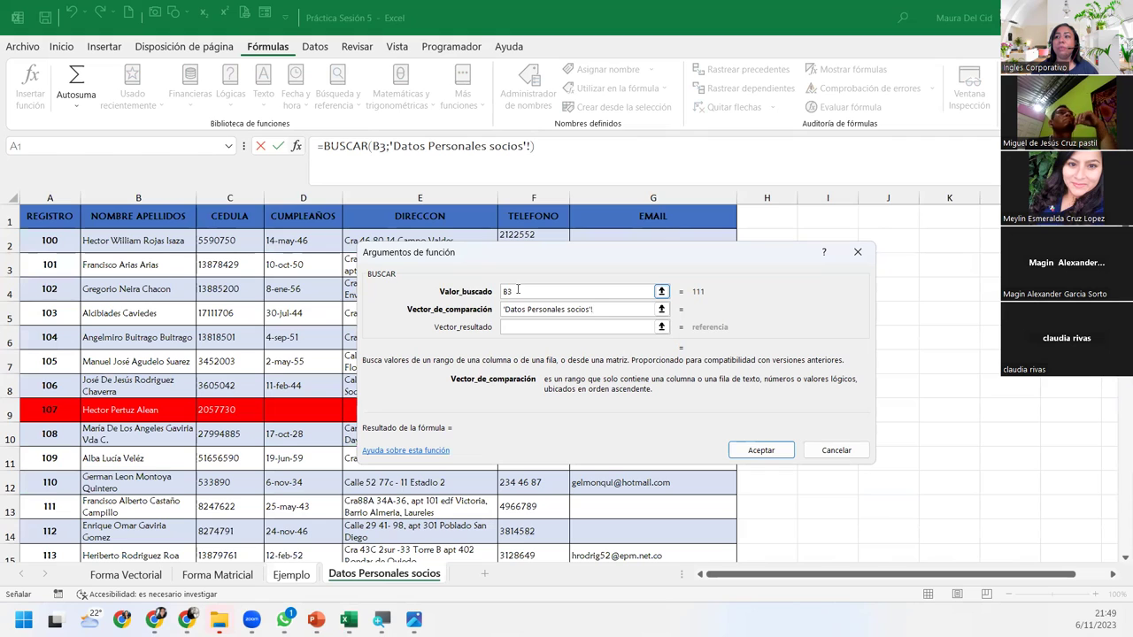
Fill Vector_de_comparación with the register numbers 'Datos Personales socios'!A2:A144
left_click(40, 214)
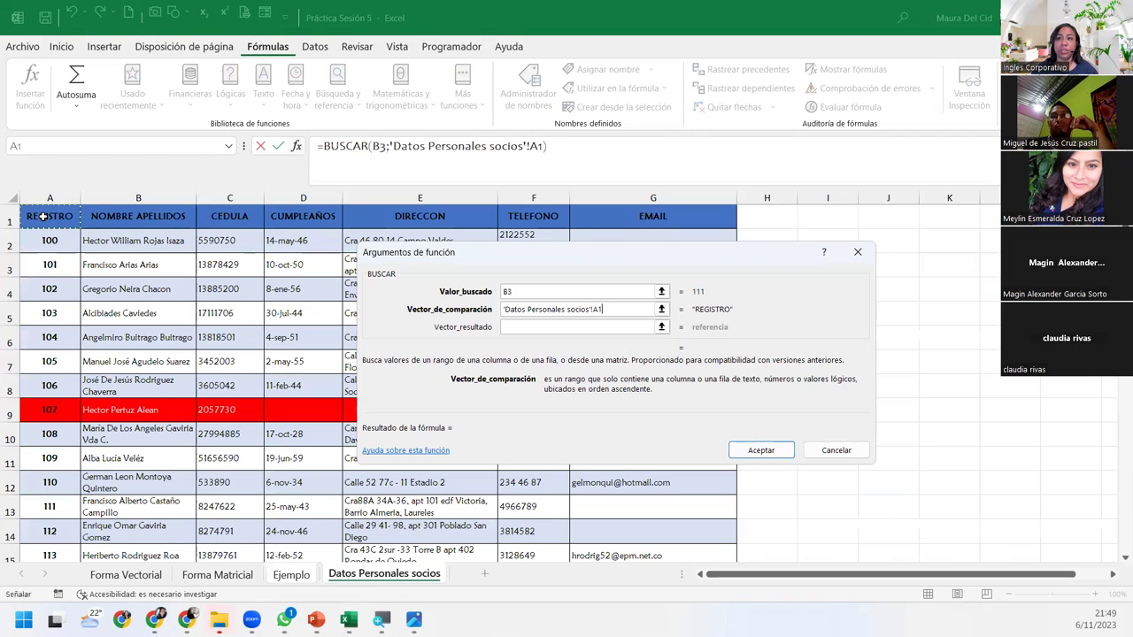
key("Down")
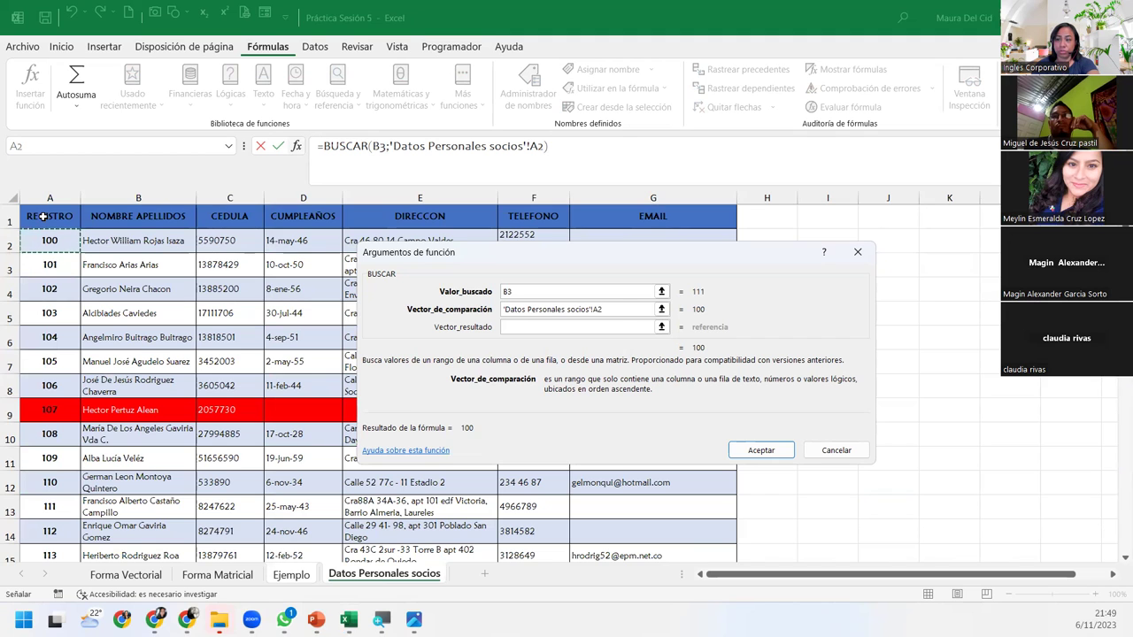
key("ctrl+shift+Down")
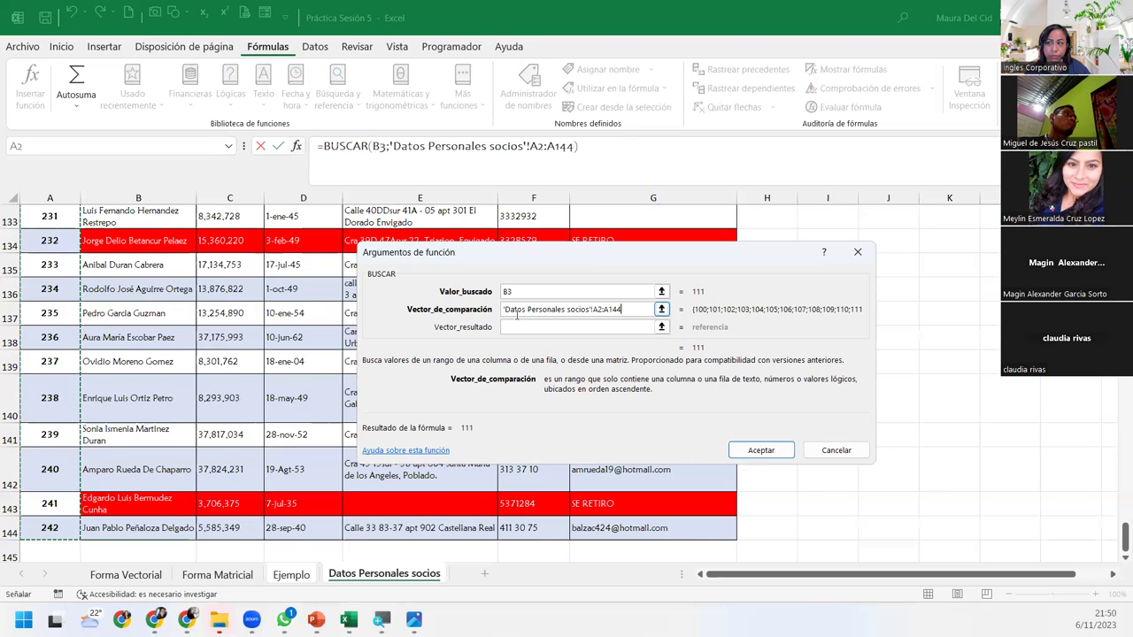
left_click(537, 328)
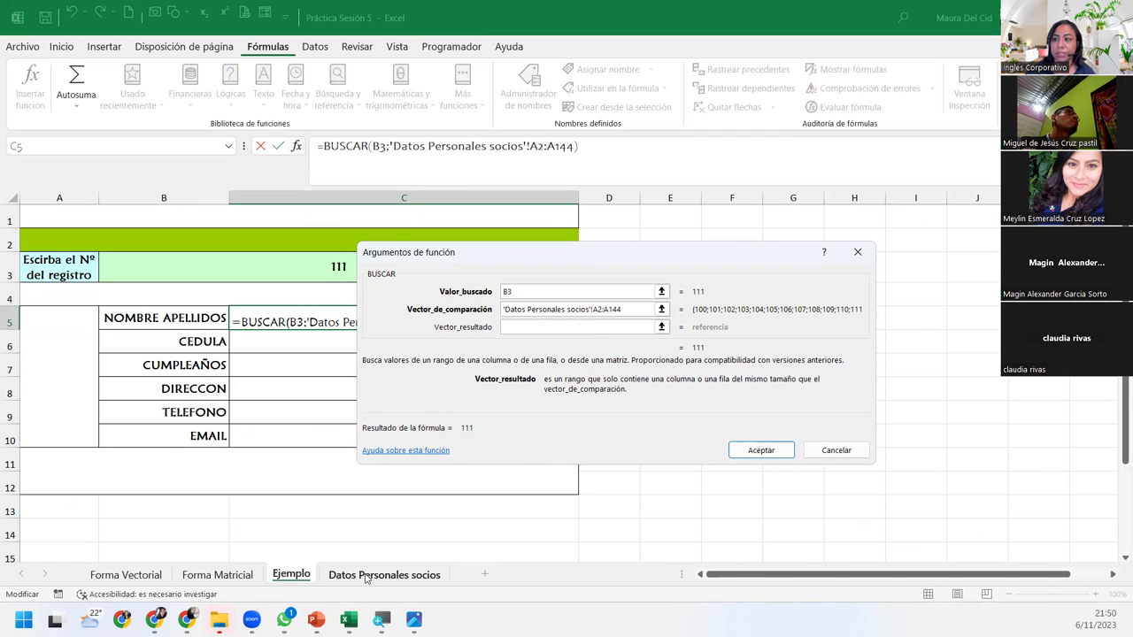
left_click(366, 578)
mouse_move(138, 532)
left_mouse_down()
mouse_move(110, 7)
mouse_move(139, 235)
left_mouse_up()
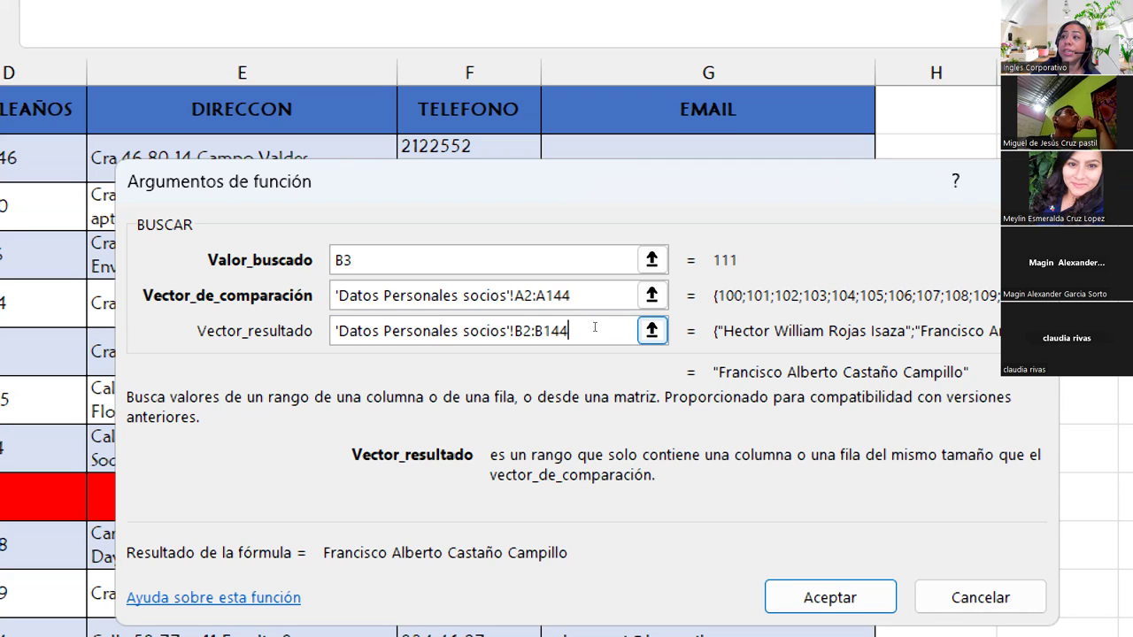
left_click(531, 306)
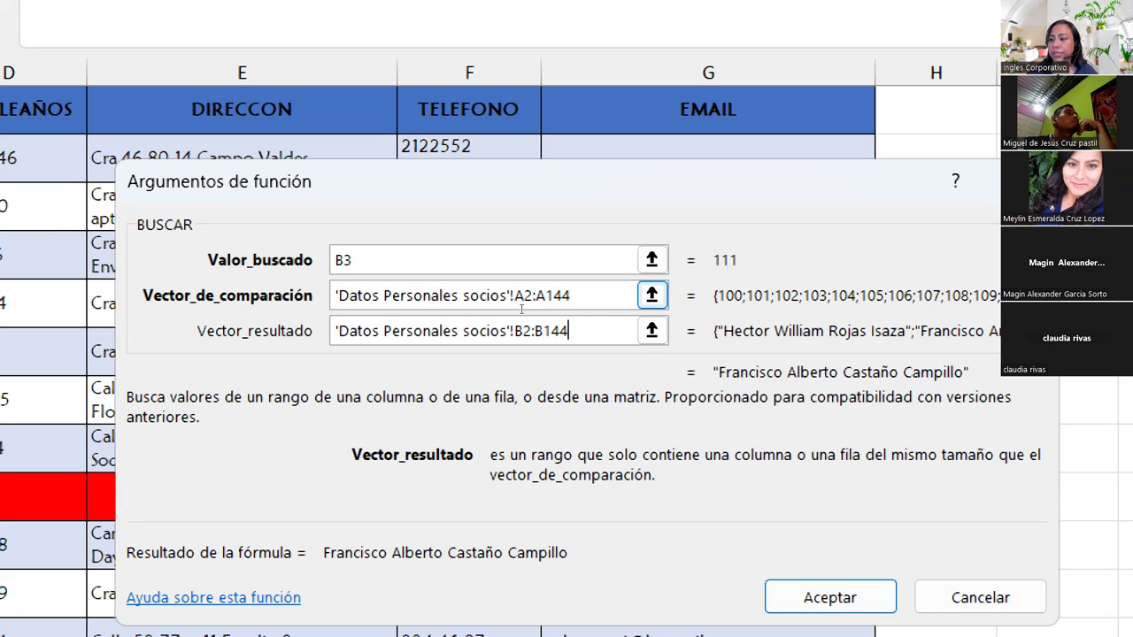
left_click(587, 326)
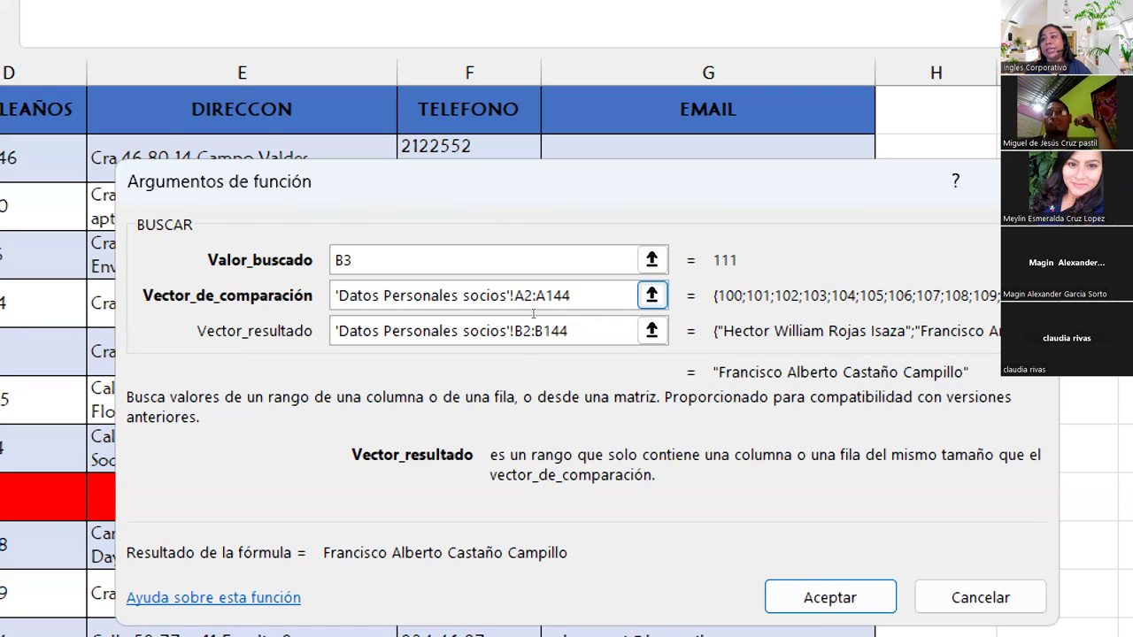
left_click(593, 307)
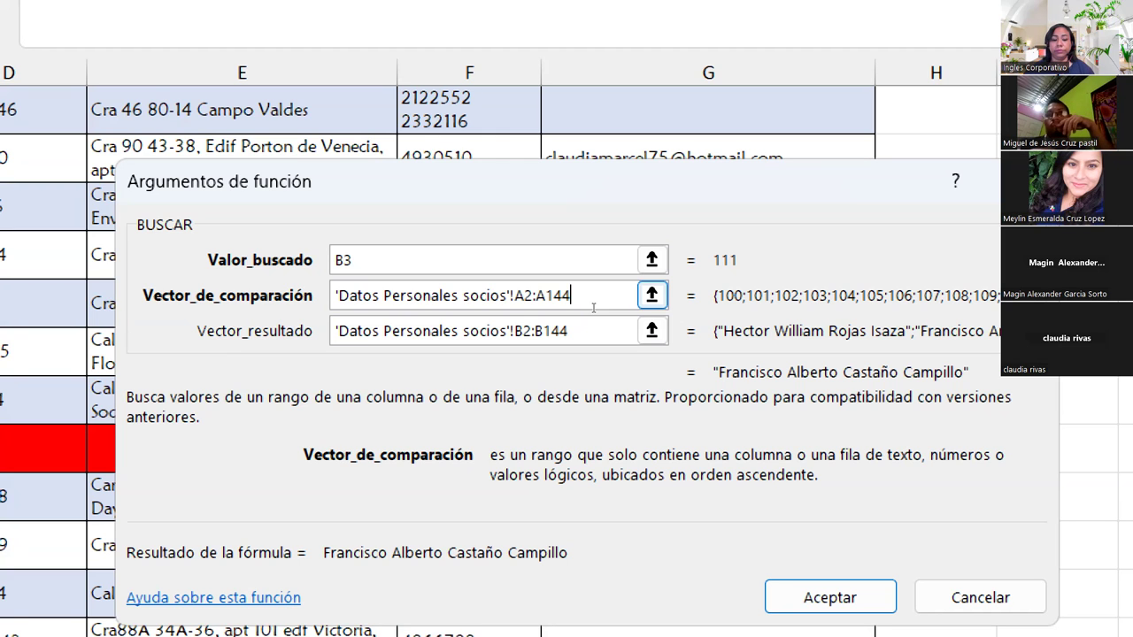
Cancel the BUSCAR arguments dialog and abandon C5's formula, leaving NOMBRE APELLIDOS blank
key("Escape")
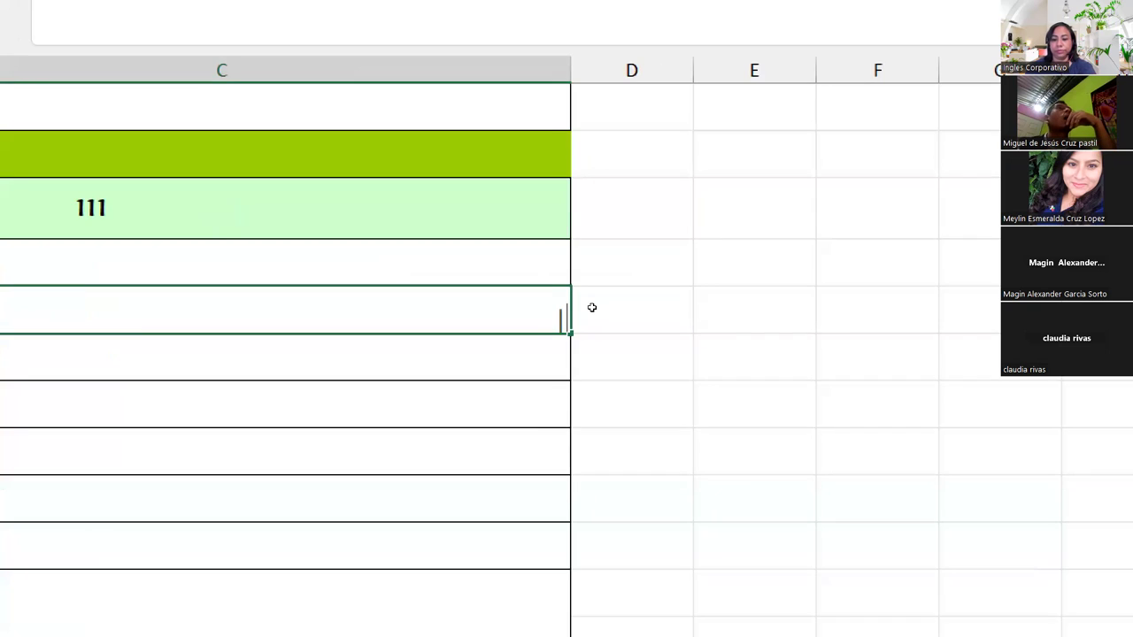
key("Escape")
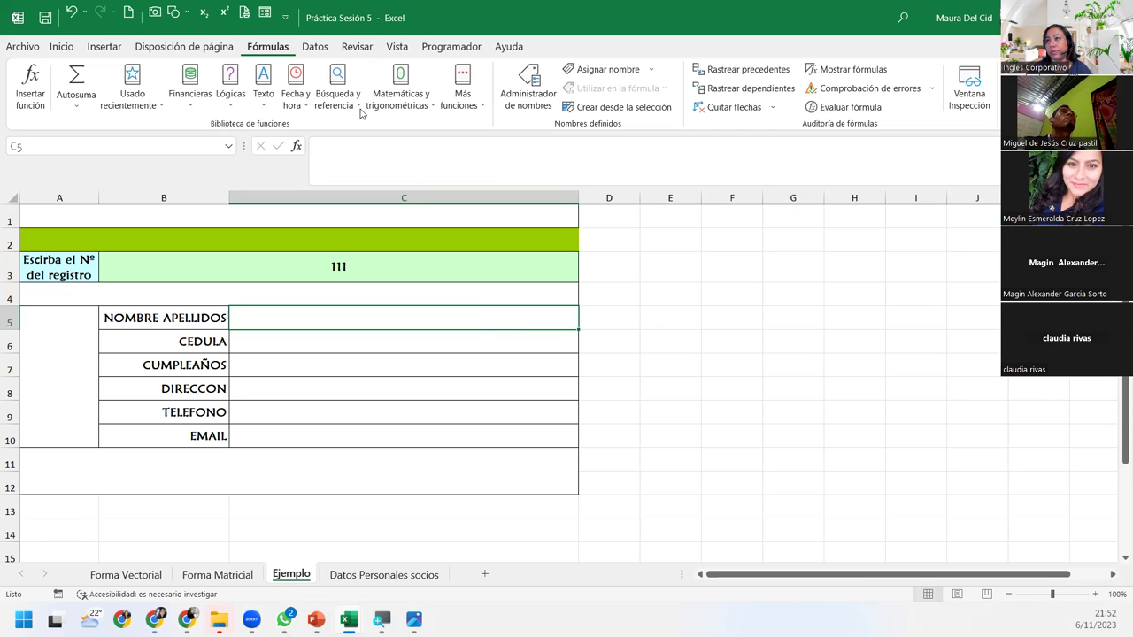
left_click(336, 98)
Insert a new vector-form BUSCAR in C5 with Valor_buscado set to B3 (111)
left_click(392, 144)
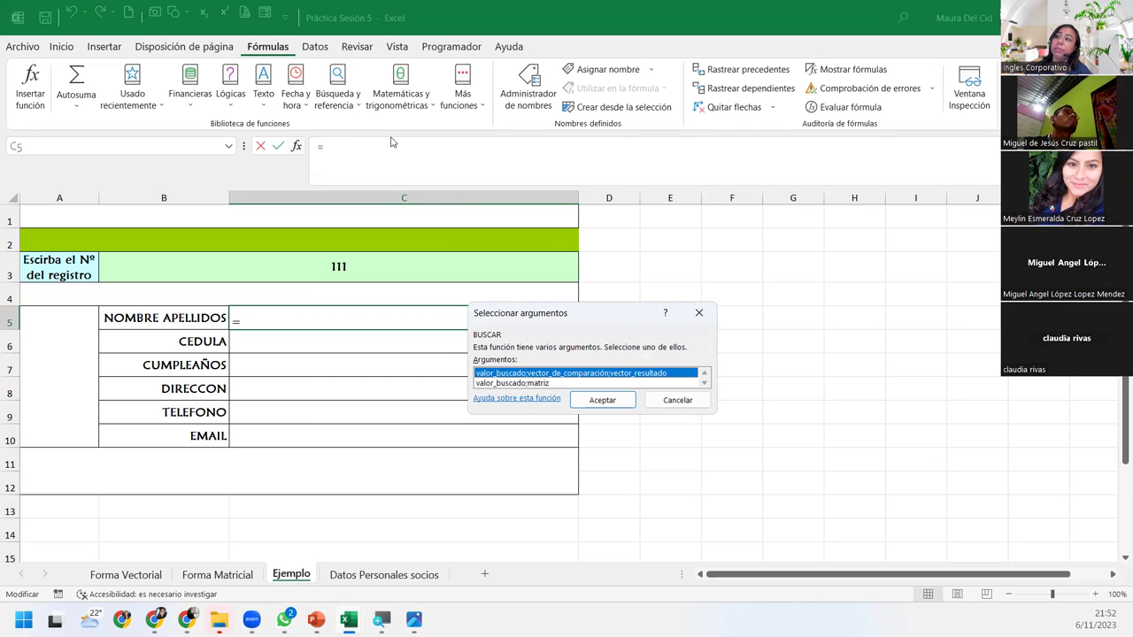
left_click(599, 400)
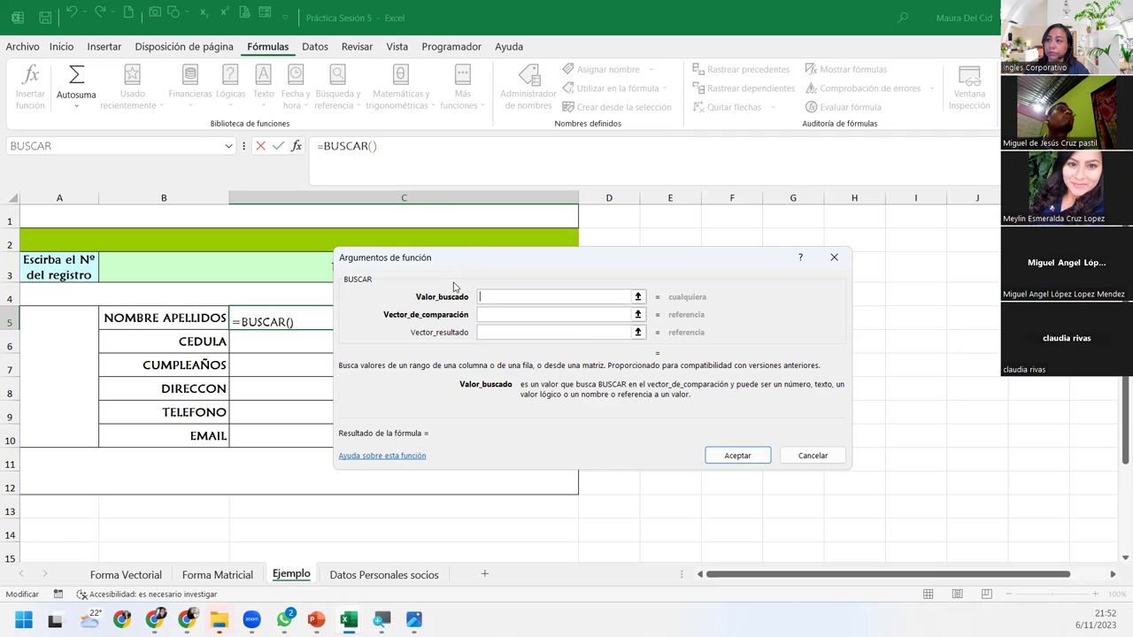
left_click_drag(451, 270, 457, 316)
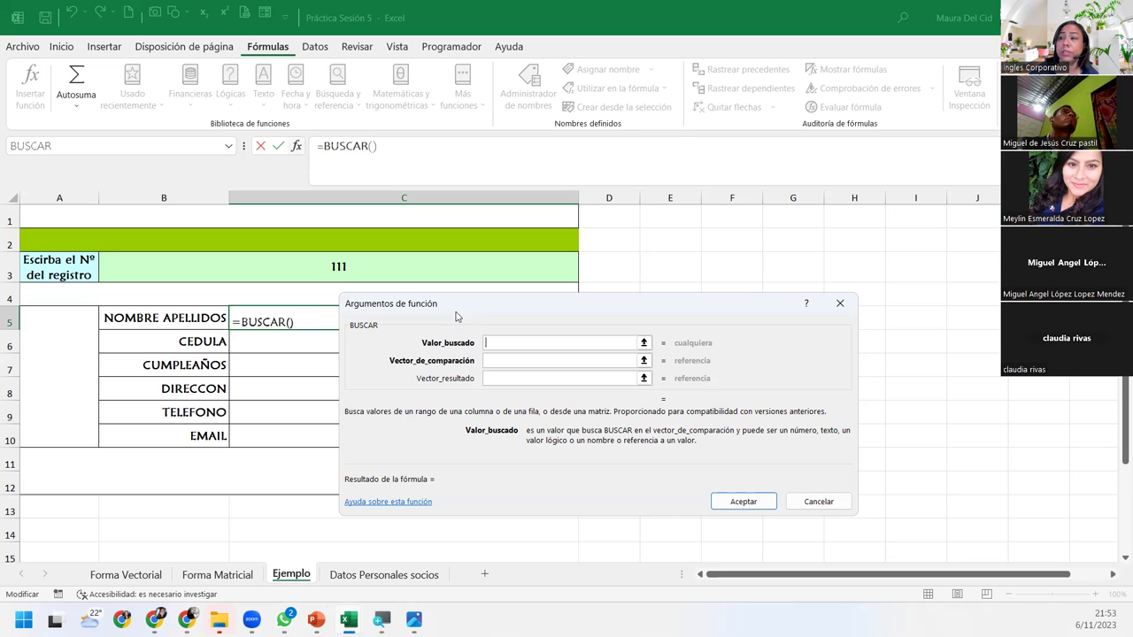
left_click(219, 263)
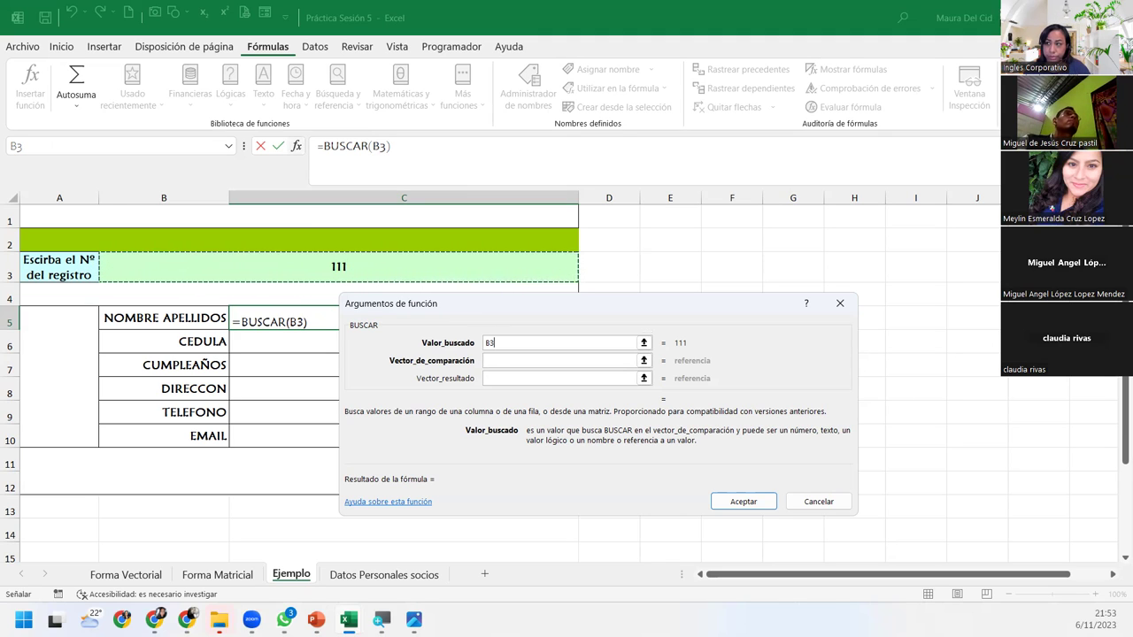
left_click(554, 362)
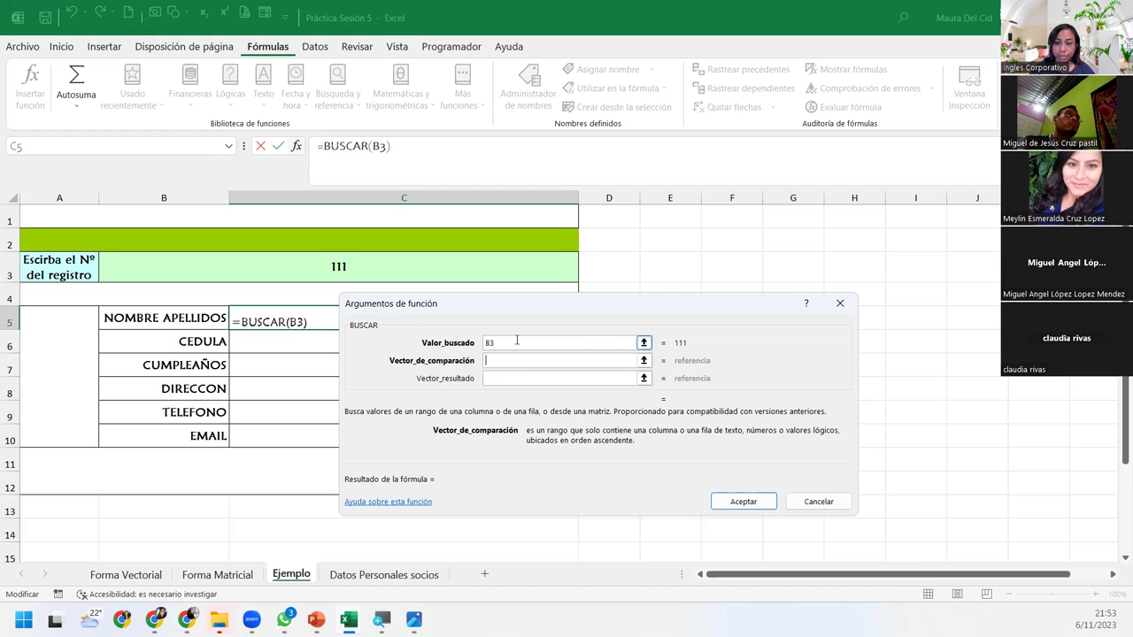
left_click(494, 363)
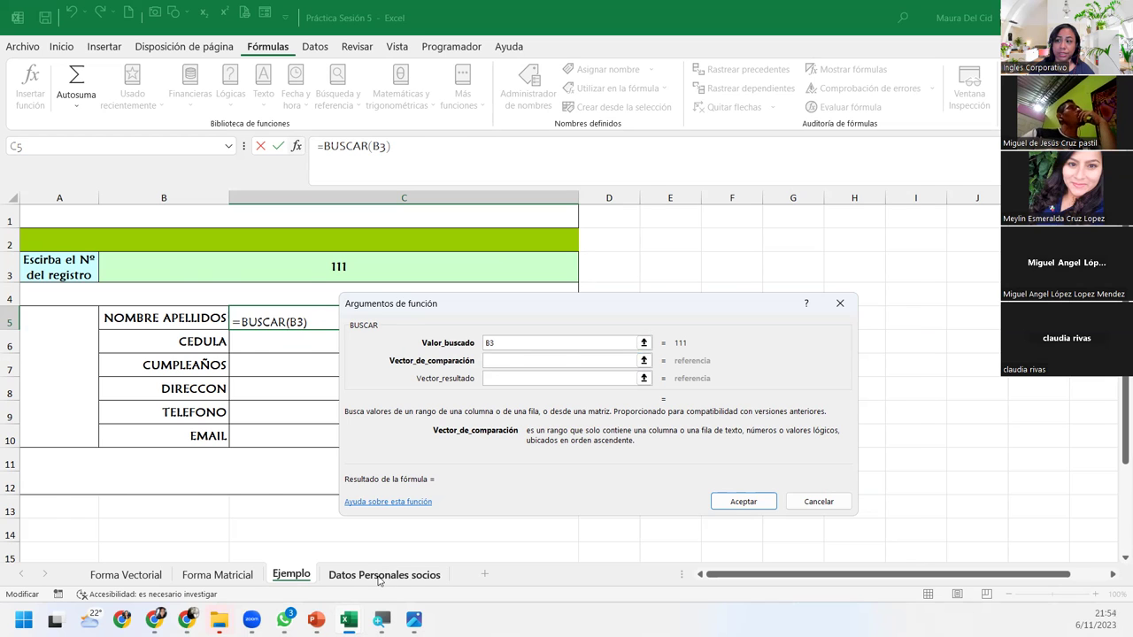
Set BUSCAR's comparison vector to the register numbers 'Datos Personales socios'!A2:A144, previewing 111
left_click(380, 575)
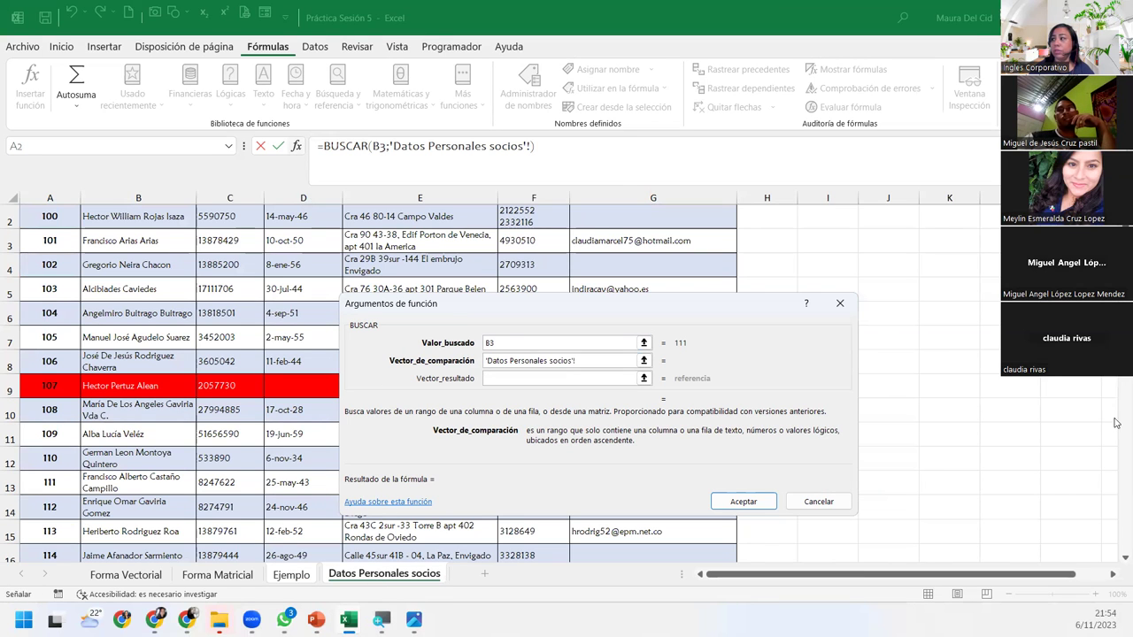
scroll(381, 212, "up", 1)
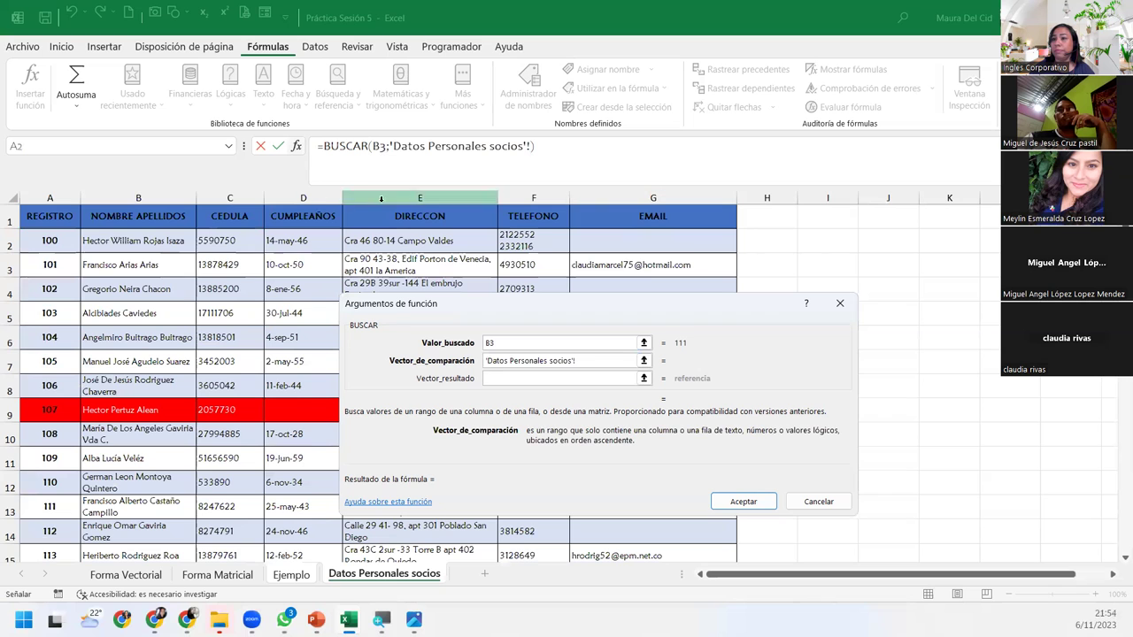
left_click(30, 240)
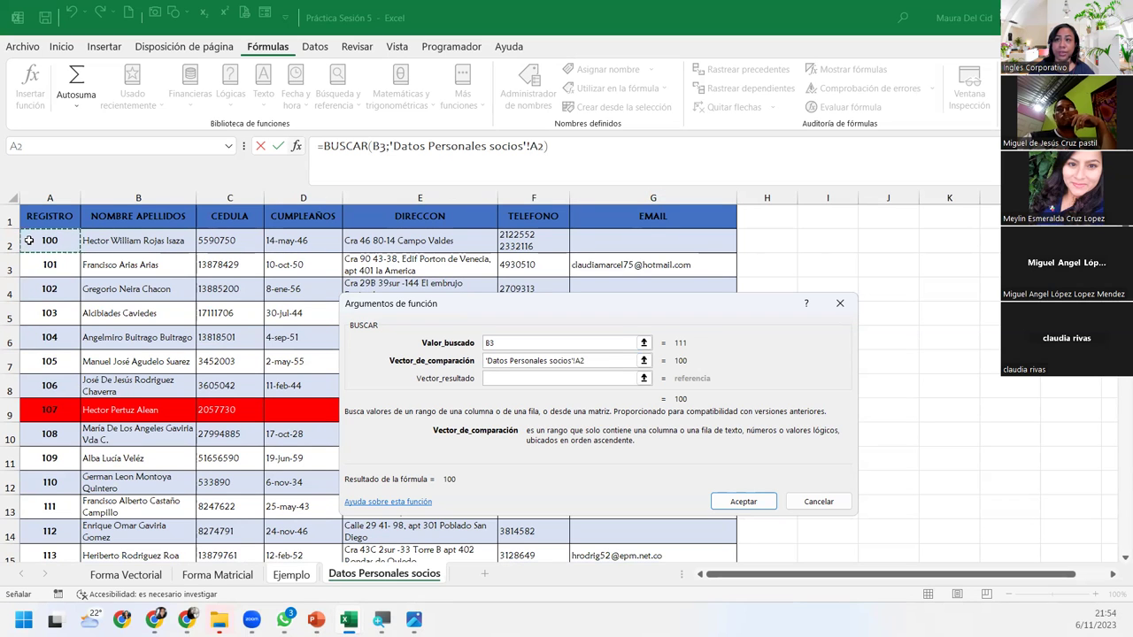
key("ctrl+shift+Down")
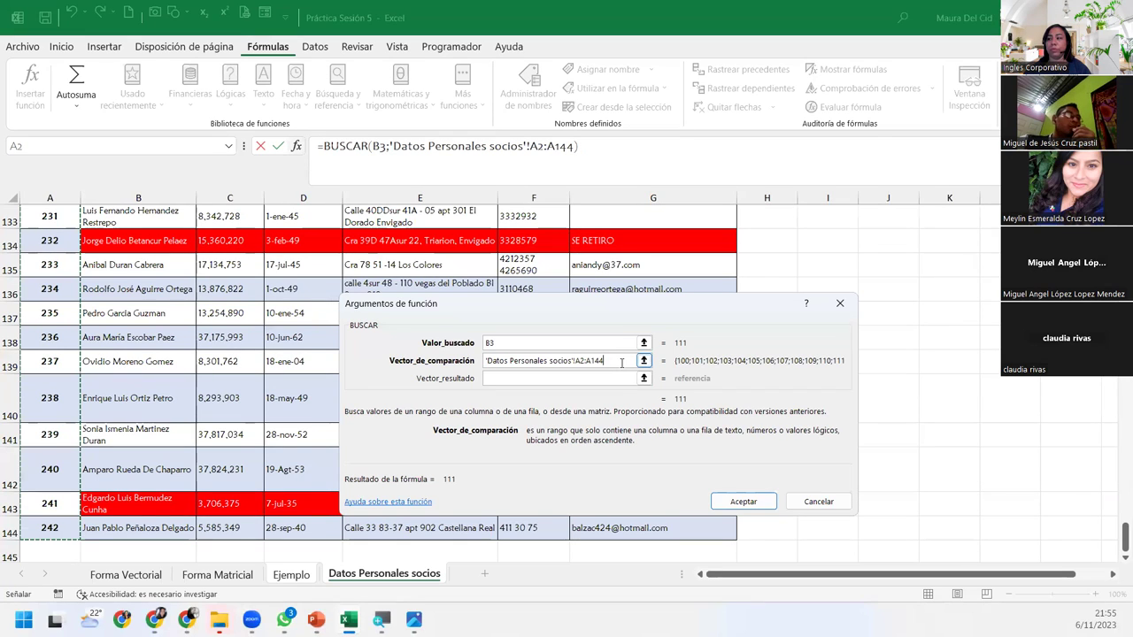
left_click(504, 378)
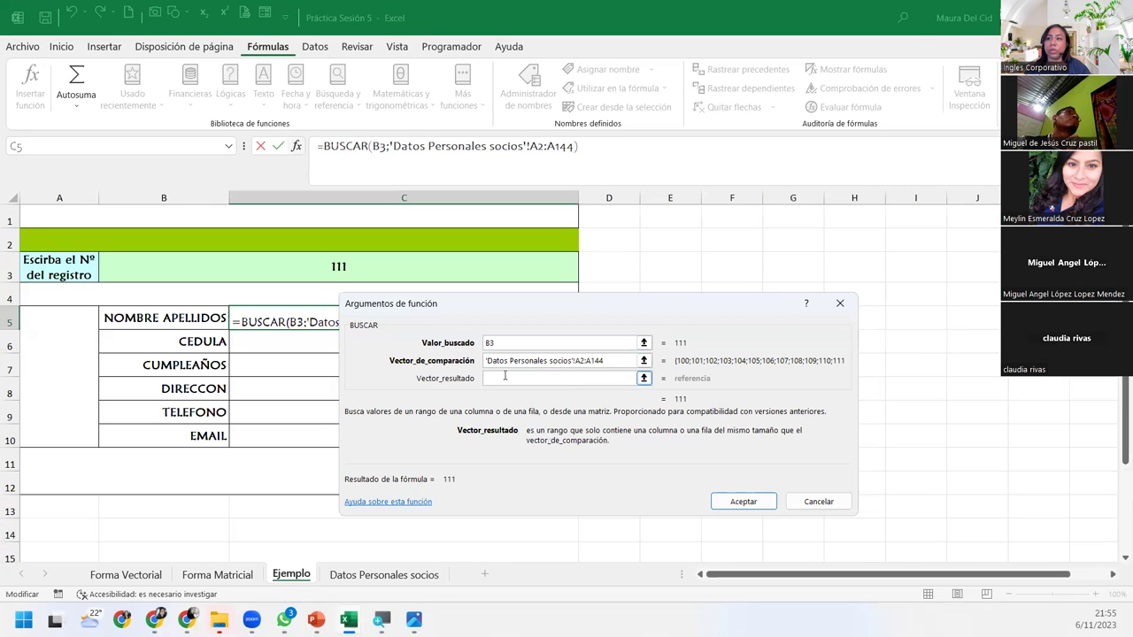
Set BUSCAR's result vector to the names in 'Datos Personales socios'!B2:B144
left_click_drag(511, 311, 406, 352)
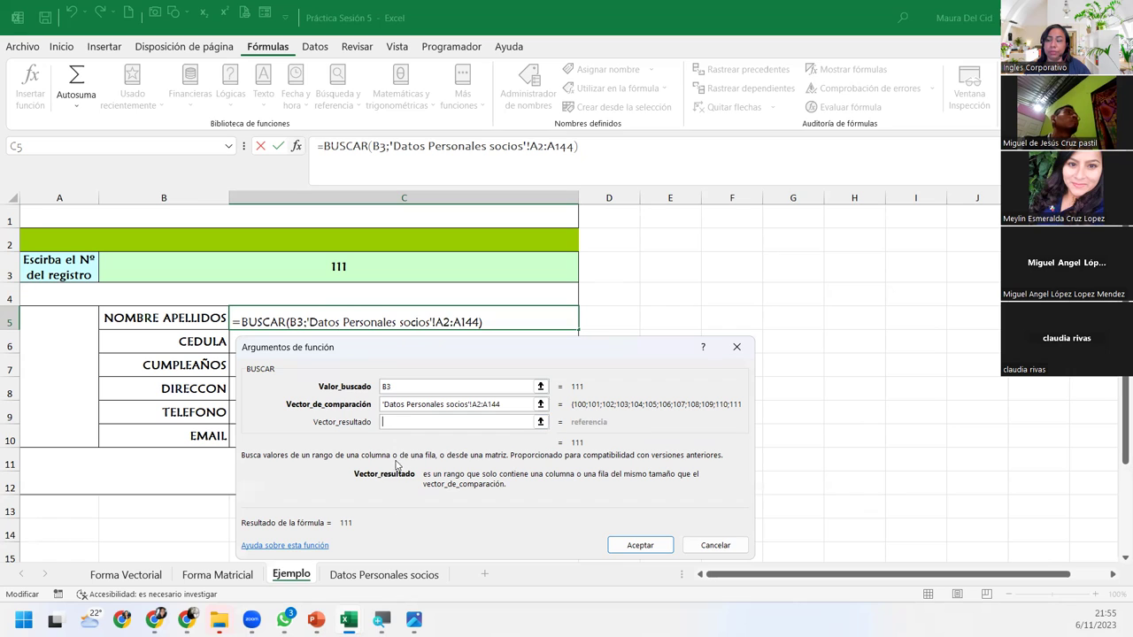
left_click(394, 580)
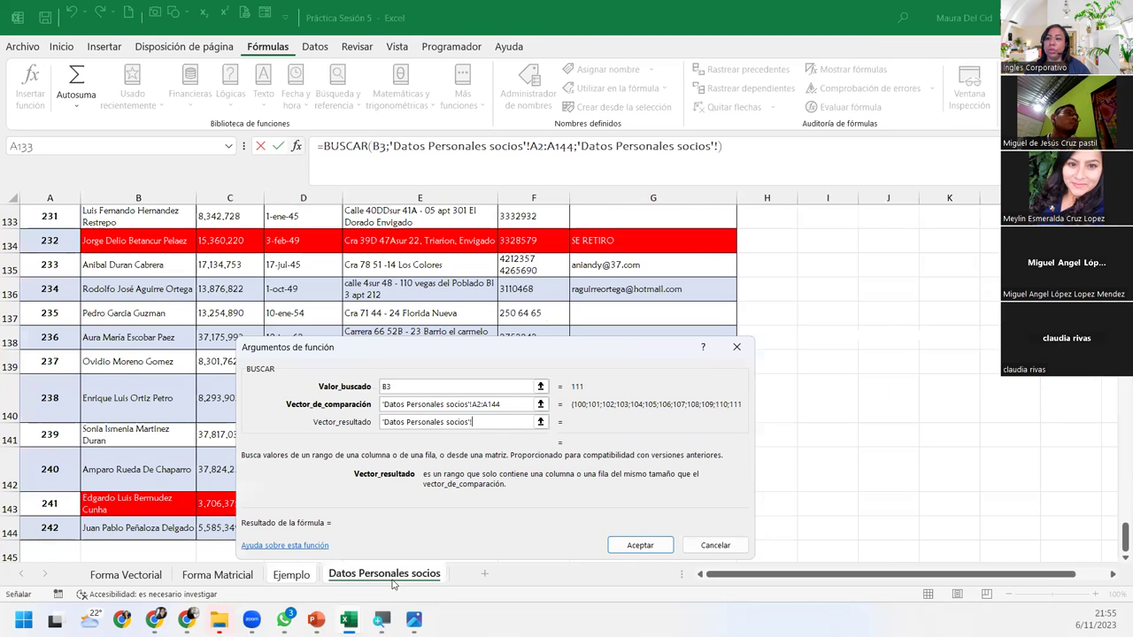
left_click_drag(1118, 540, 1120, 208)
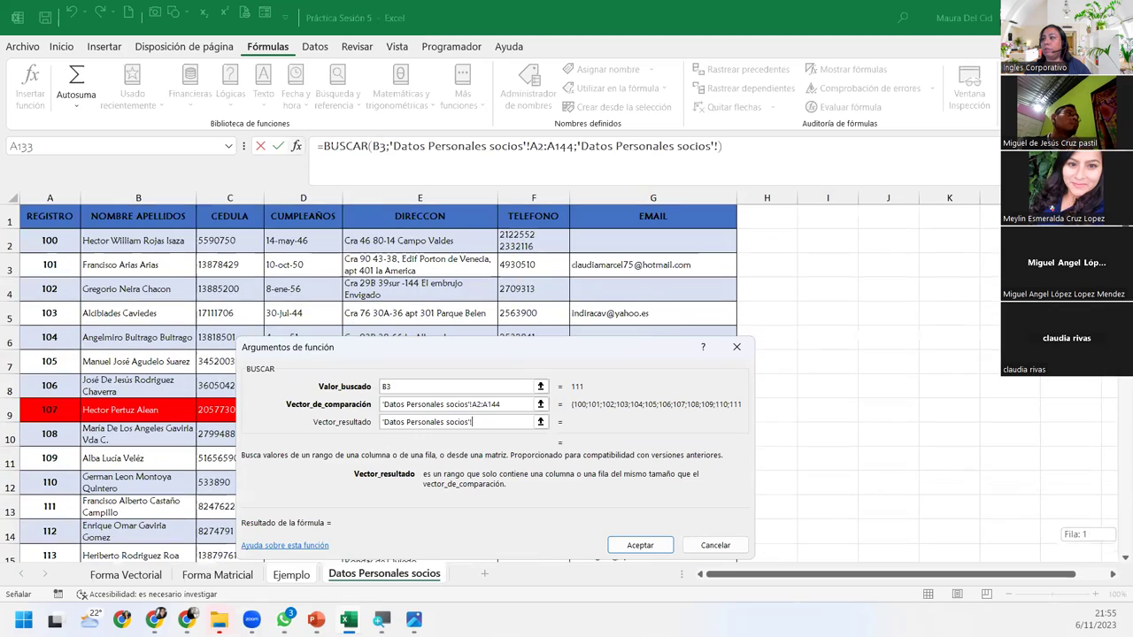
mouse_move(124, 235)
left_mouse_down()
mouse_move(177, 559)
mouse_move(137, 489)
left_mouse_up()
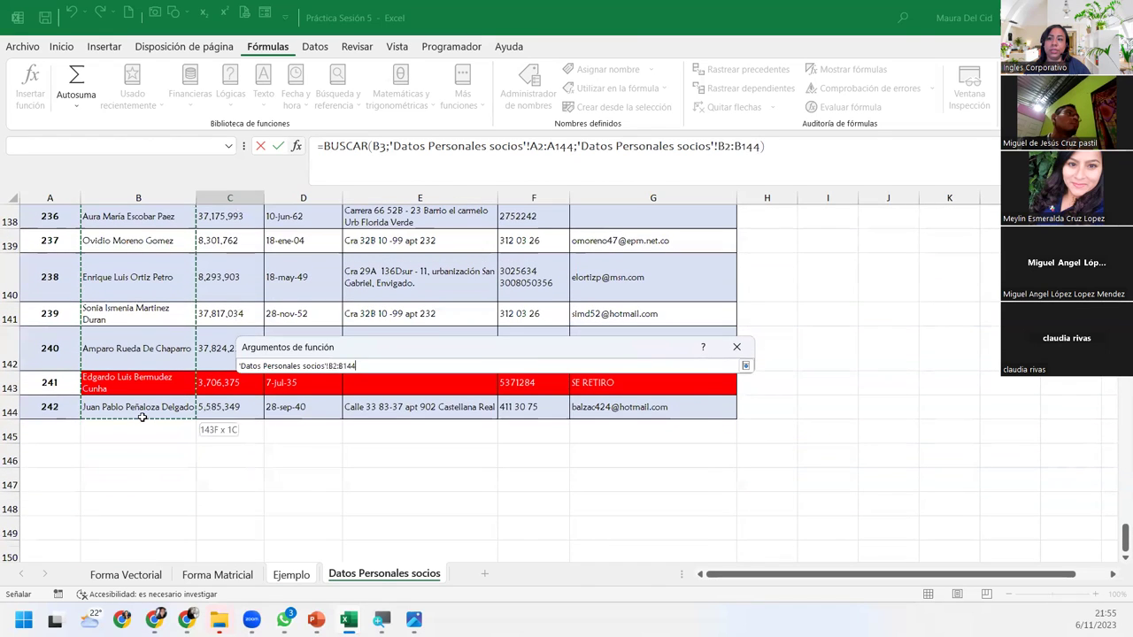
left_click_drag(138, 488, 142, 416)
left_click(480, 424)
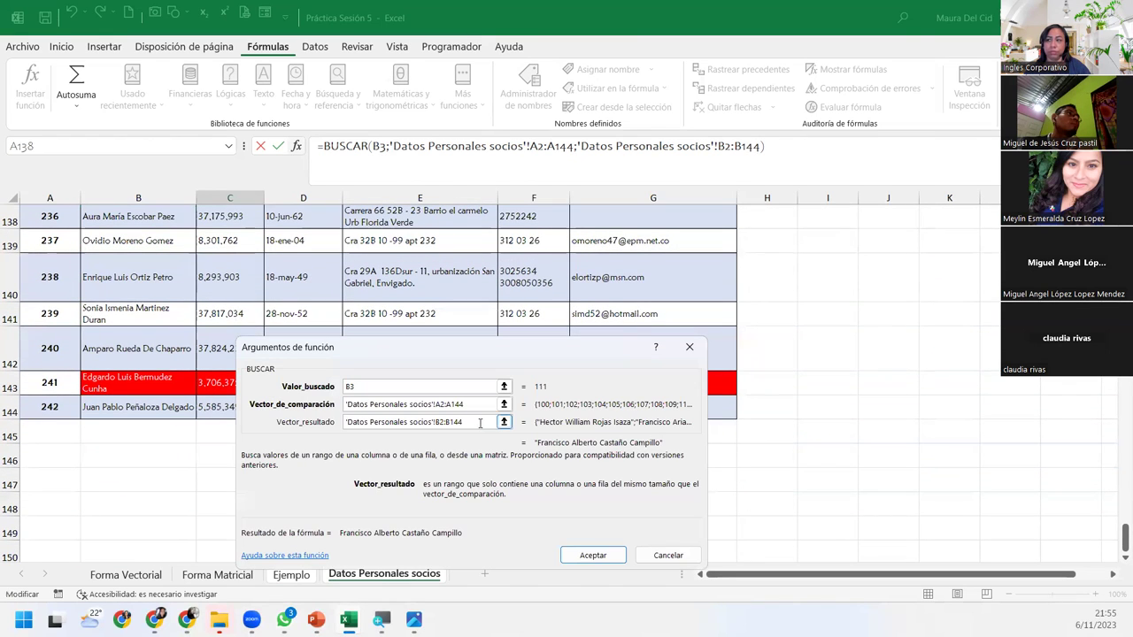
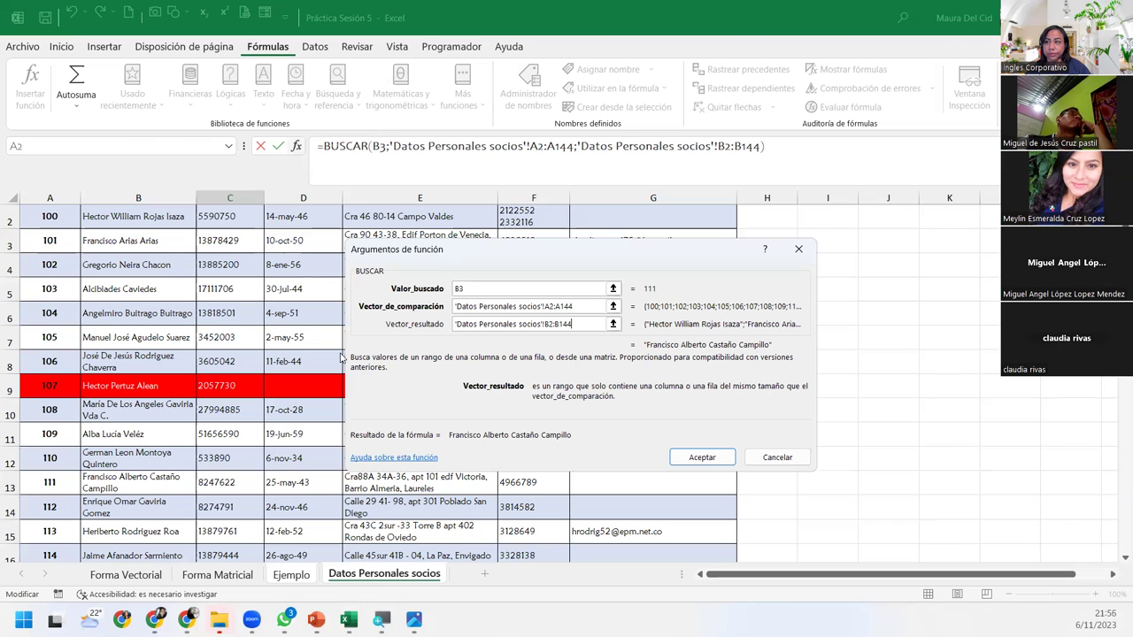
Confirm the BUSCAR name formula in C5 and select the CEDULA cell C6
left_click(702, 458)
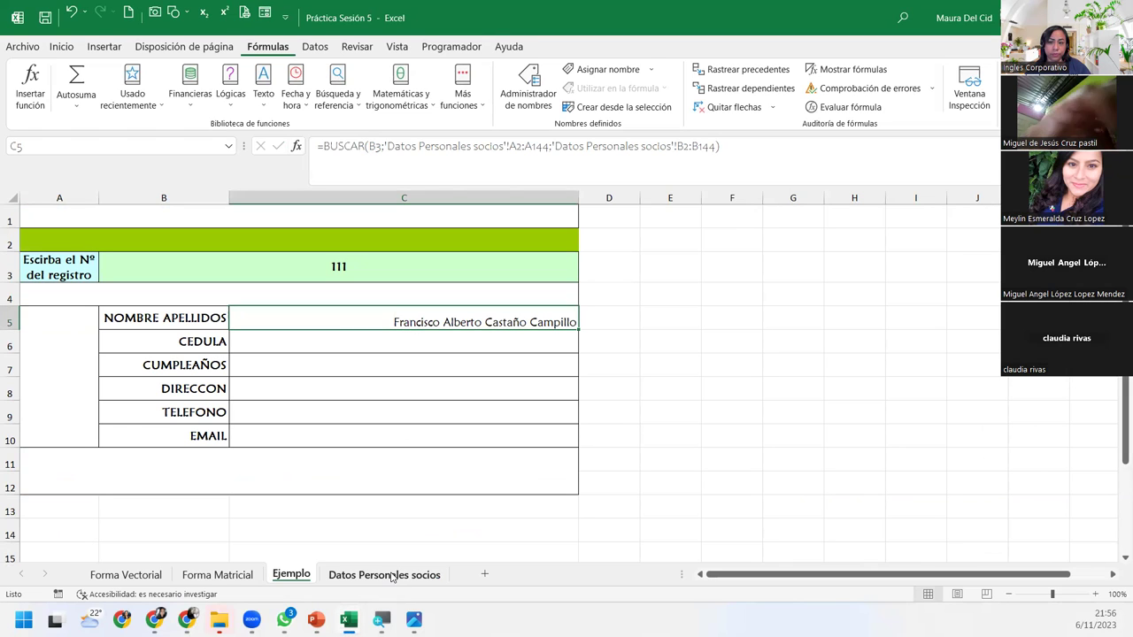
left_click(424, 345)
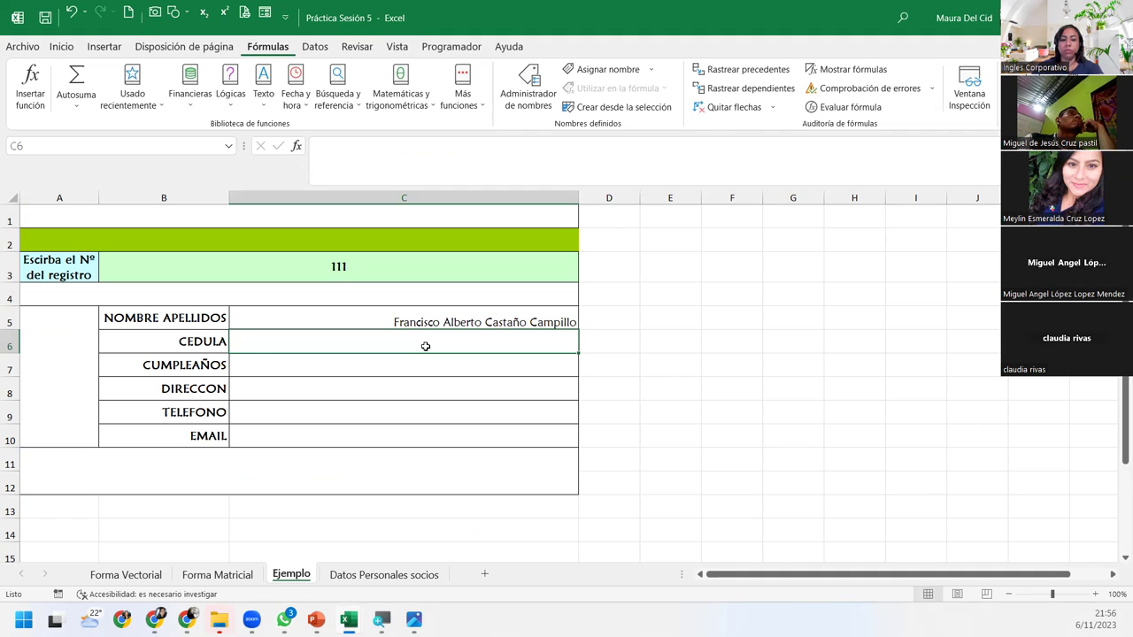
Start a BUSCAR in C6 with B3 as lookup value and 'Datos Personales socios'!A2:A144 as lookup range
type("=")
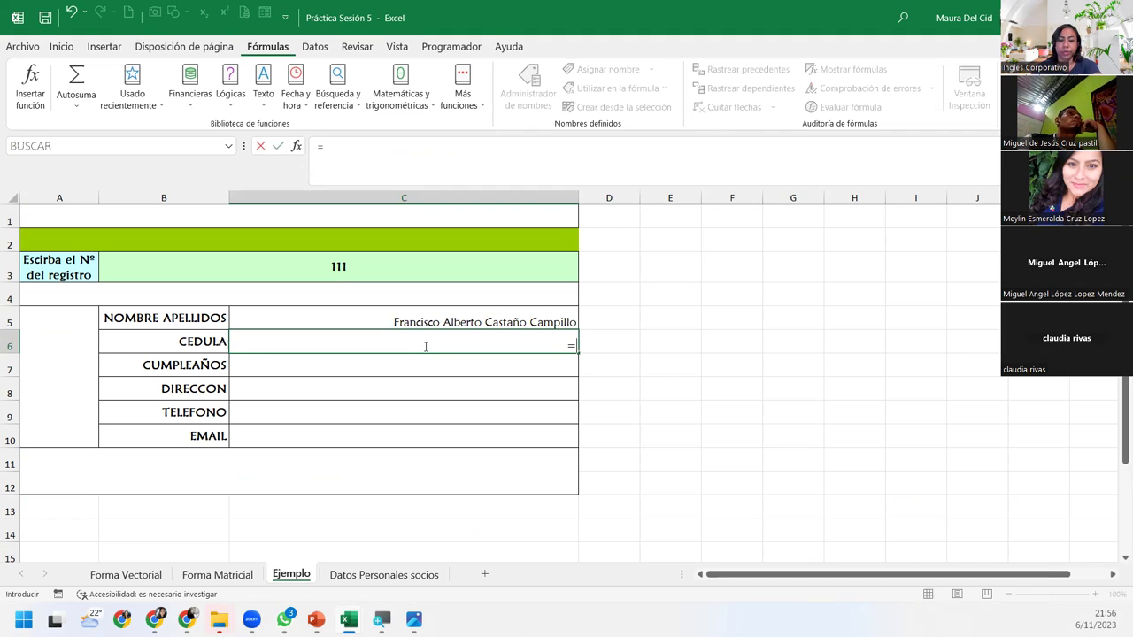
type("busc")
key("Tab")
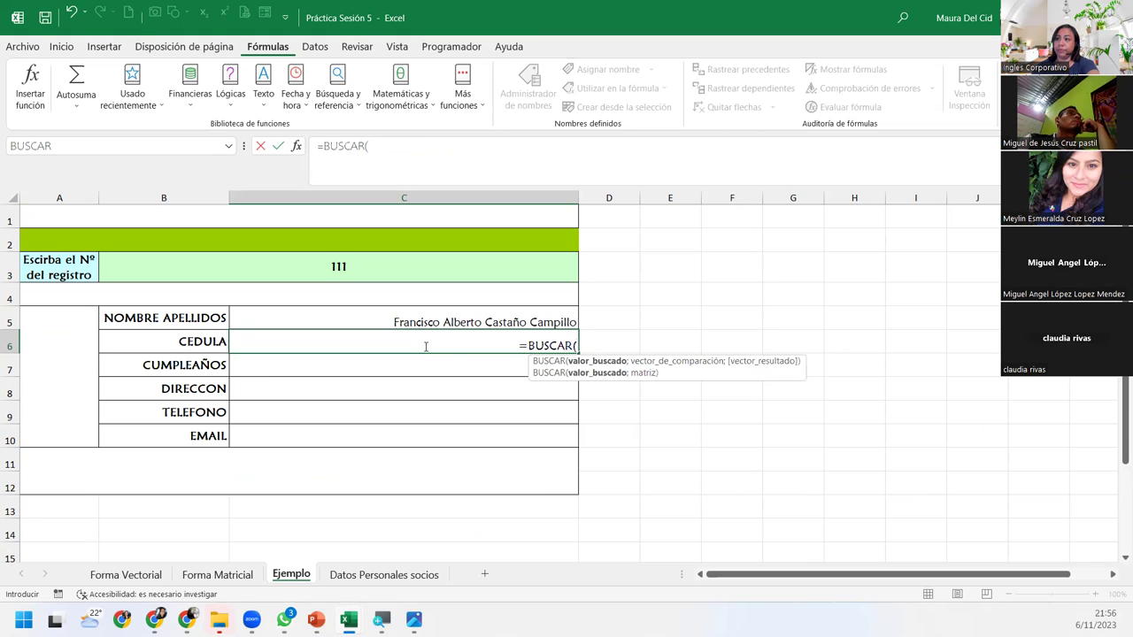
left_click(152, 270)
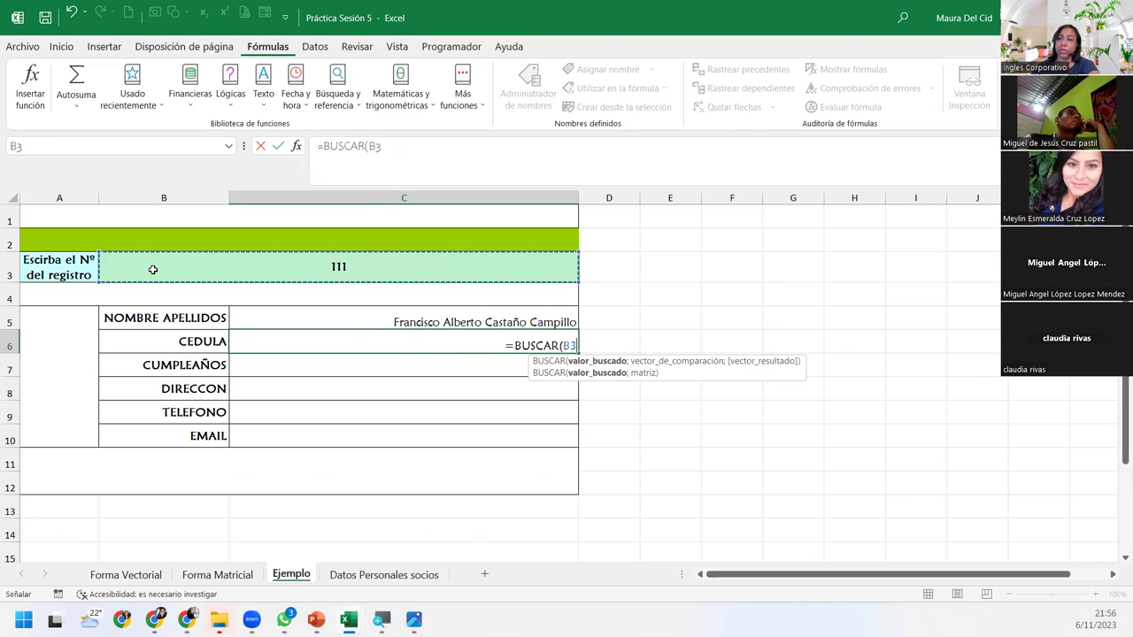
type(";")
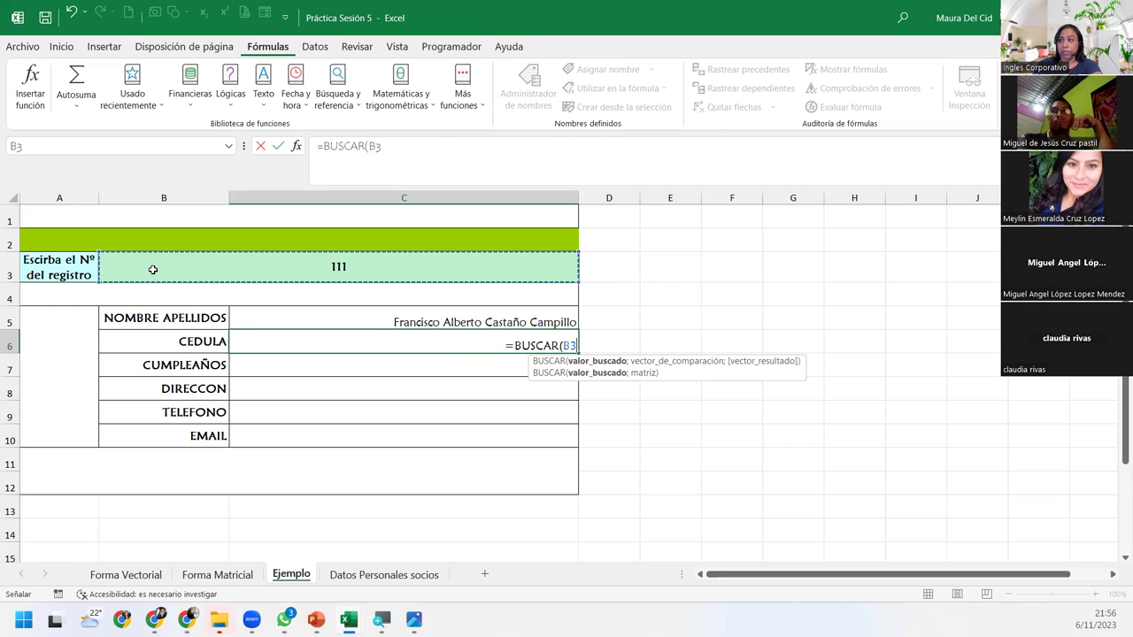
left_click(351, 578)
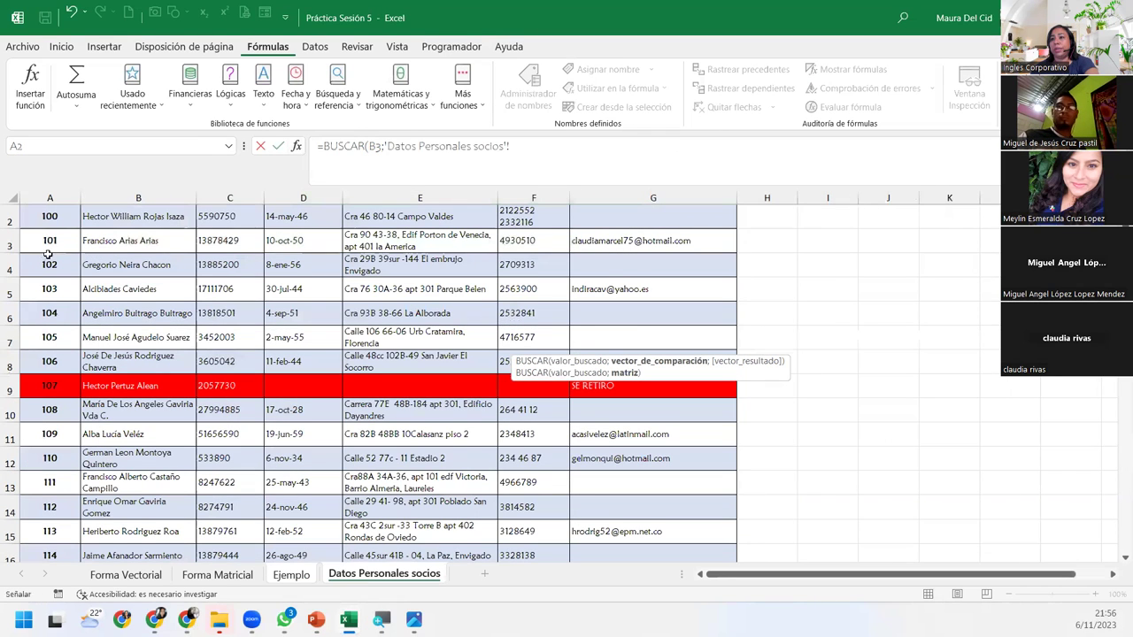
scroll(44, 248, "up", 1)
left_click(46, 250)
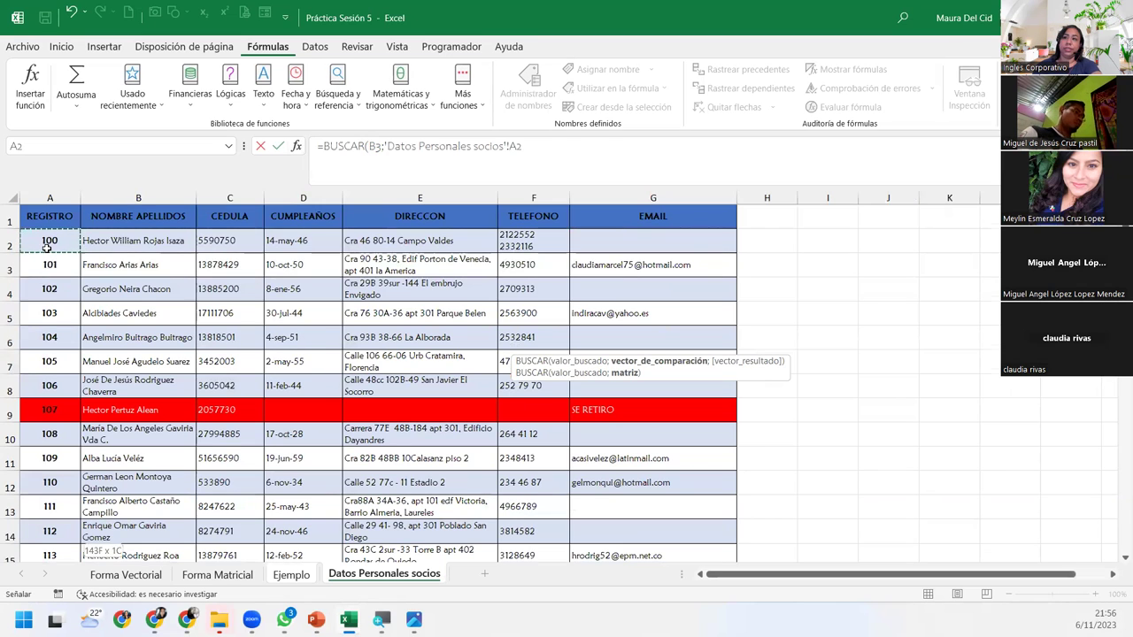
key("ctrl+shift+Down")
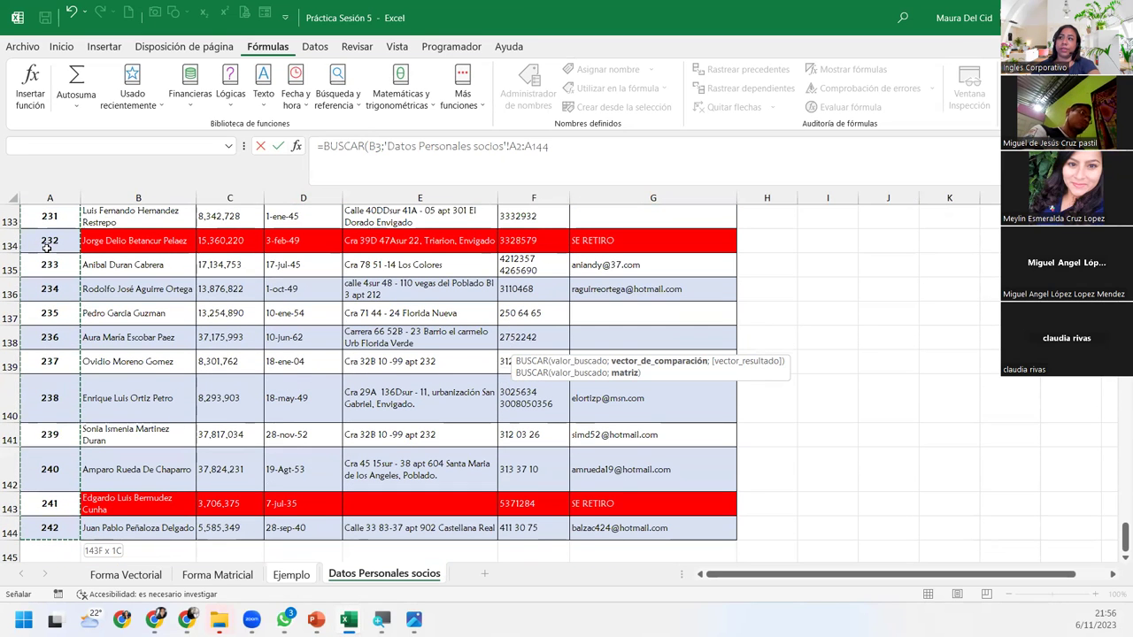
type(";")
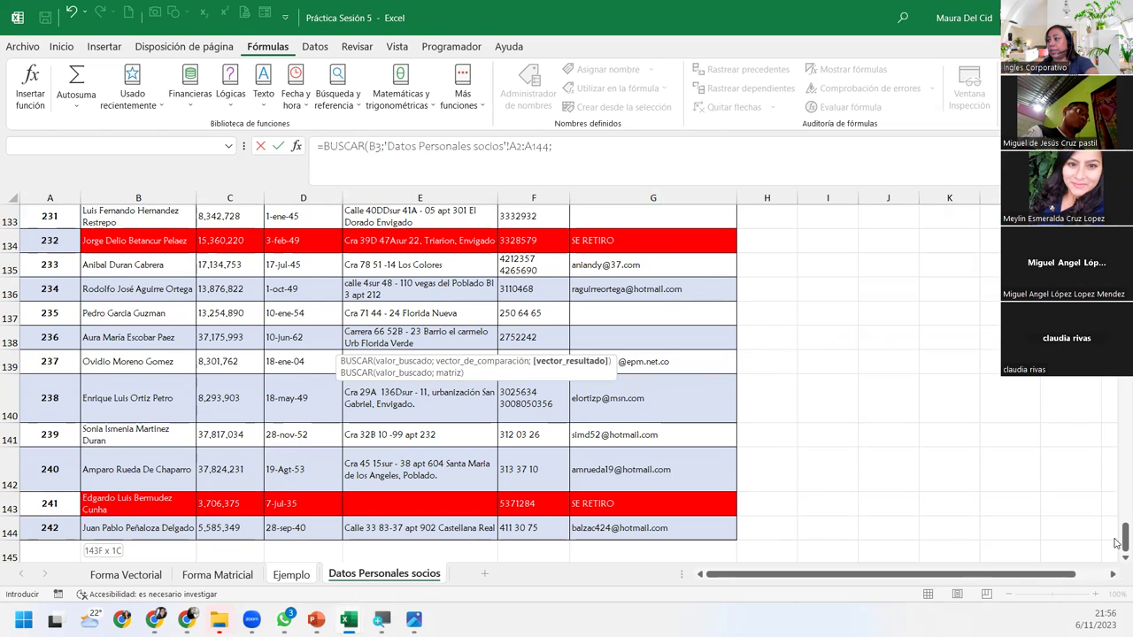
Add 'Datos Personales socios'!C2:C144 as the result range, close the formula and enter it
left_click_drag(1120, 540, 1117, 390)
scroll(1115, 389, "up", 20)
scroll(1115, 390, "up", 20)
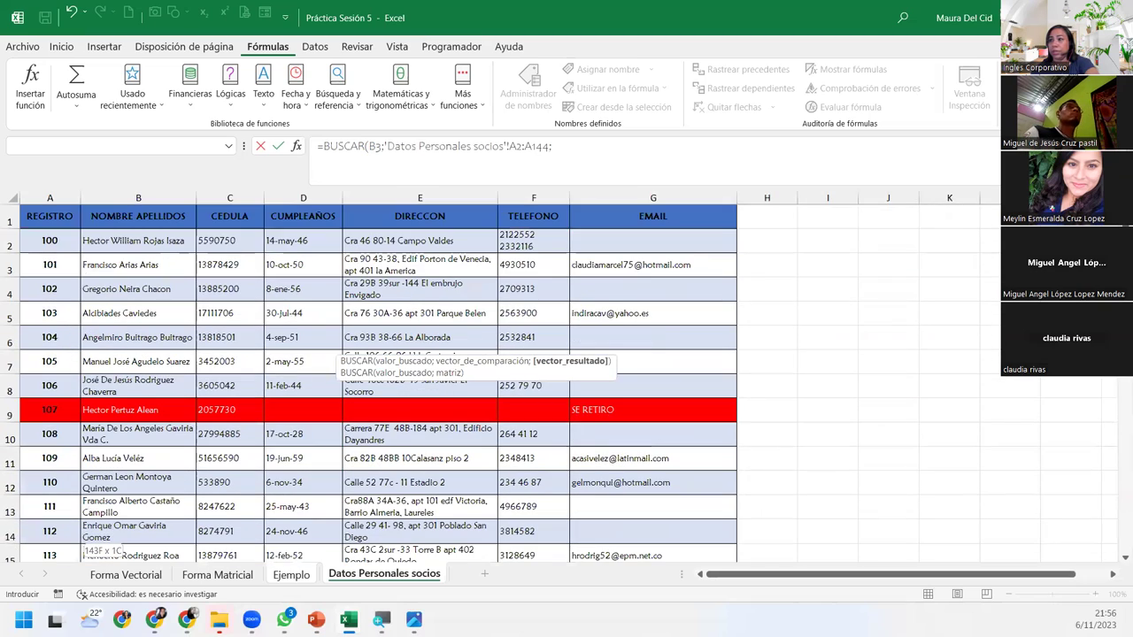
left_click(204, 240)
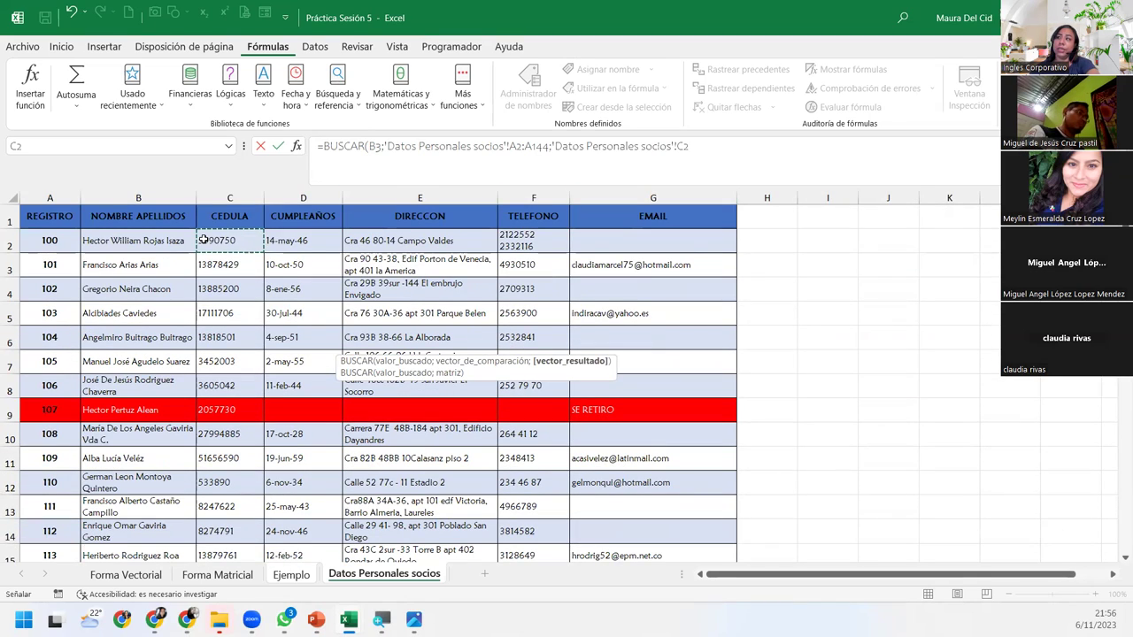
left_click_drag(204, 240, 266, 563)
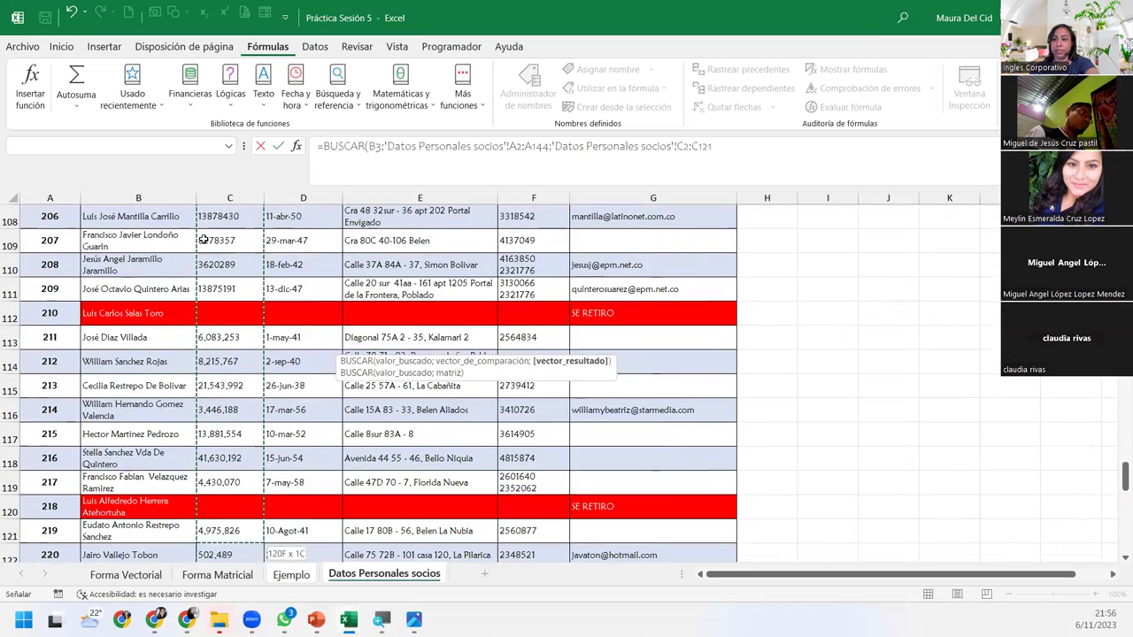
left_click_drag(265, 563, 266, 554)
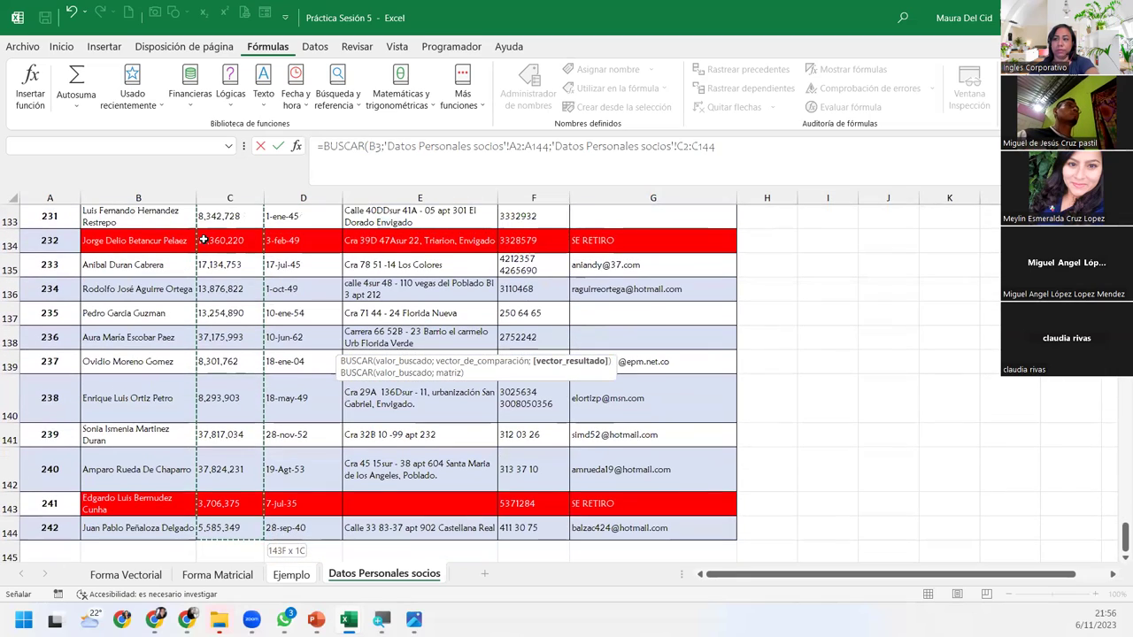
left_click_drag(265, 553, 266, 551)
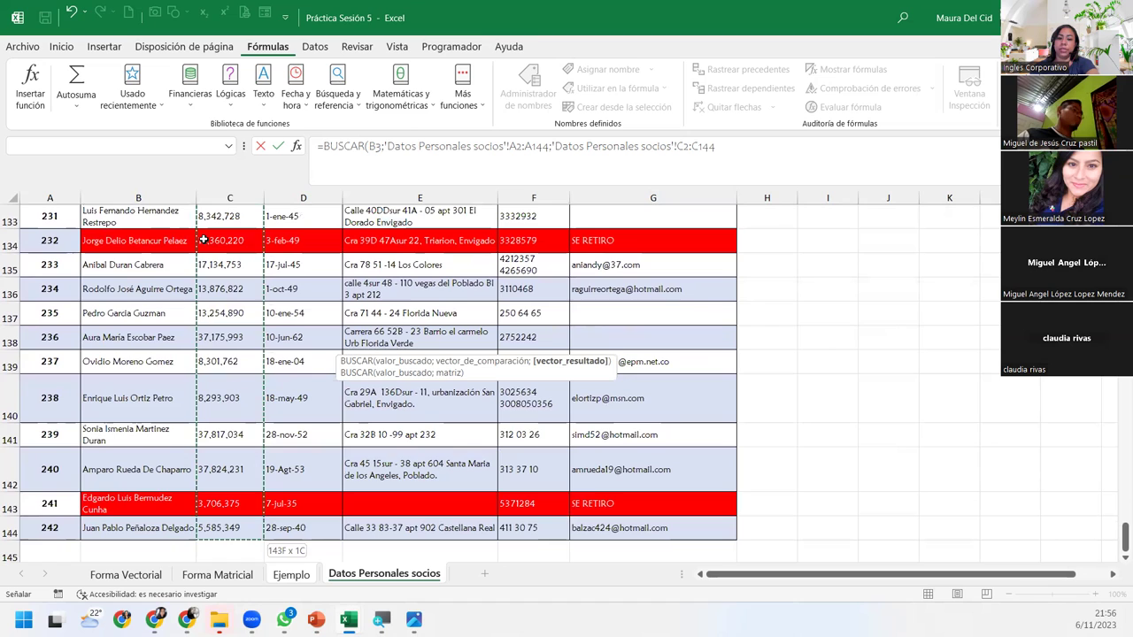
type(")")
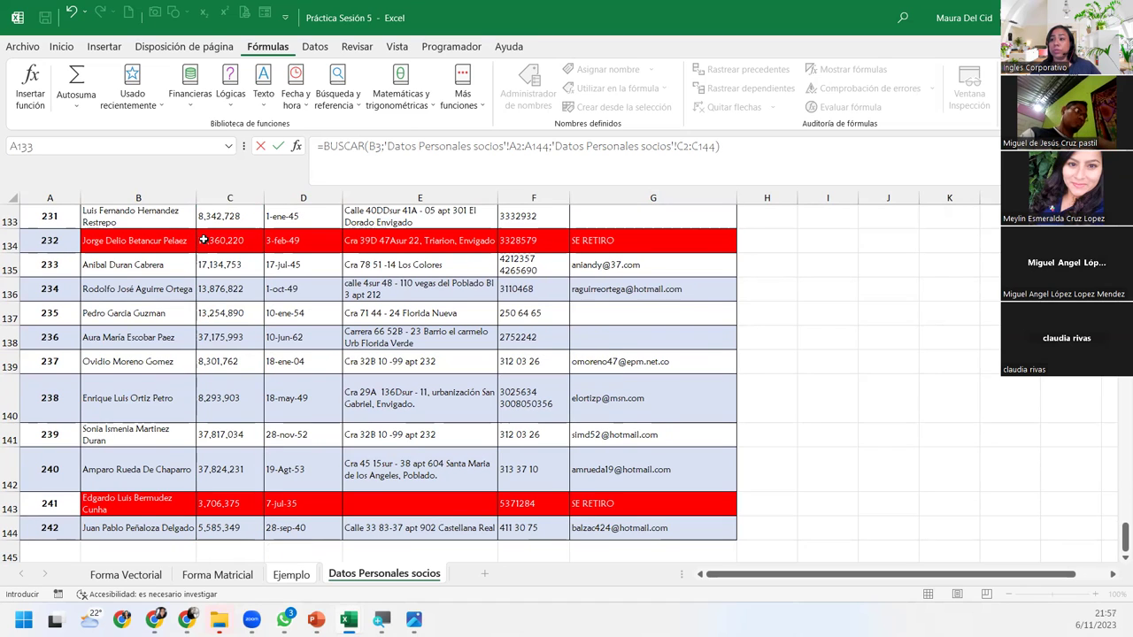
left_click(443, 142)
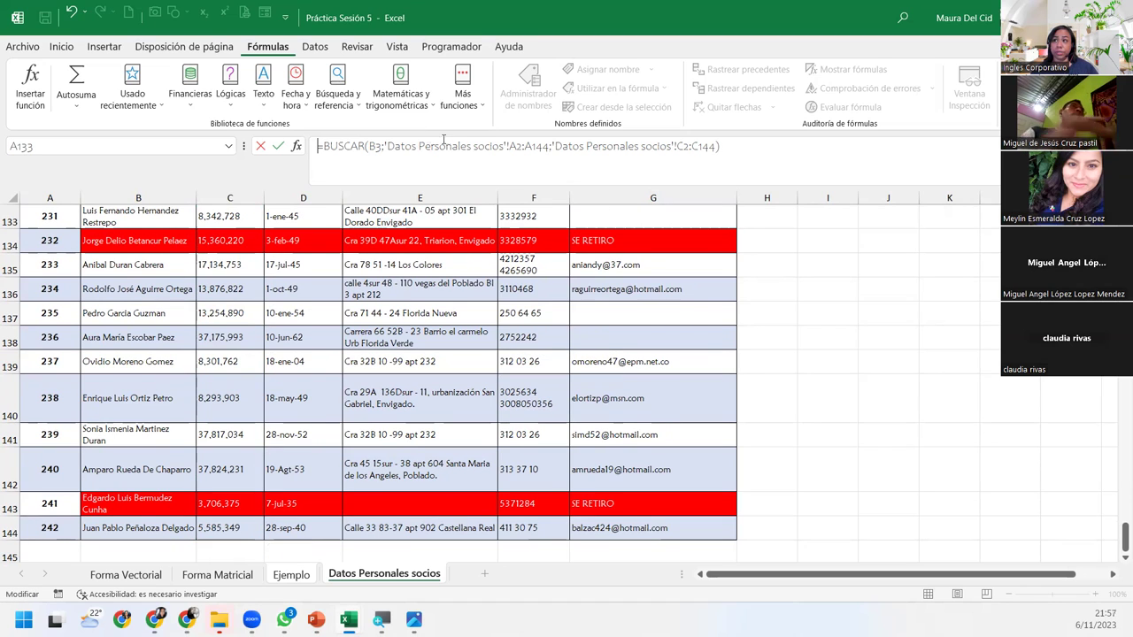
left_click(470, 146)
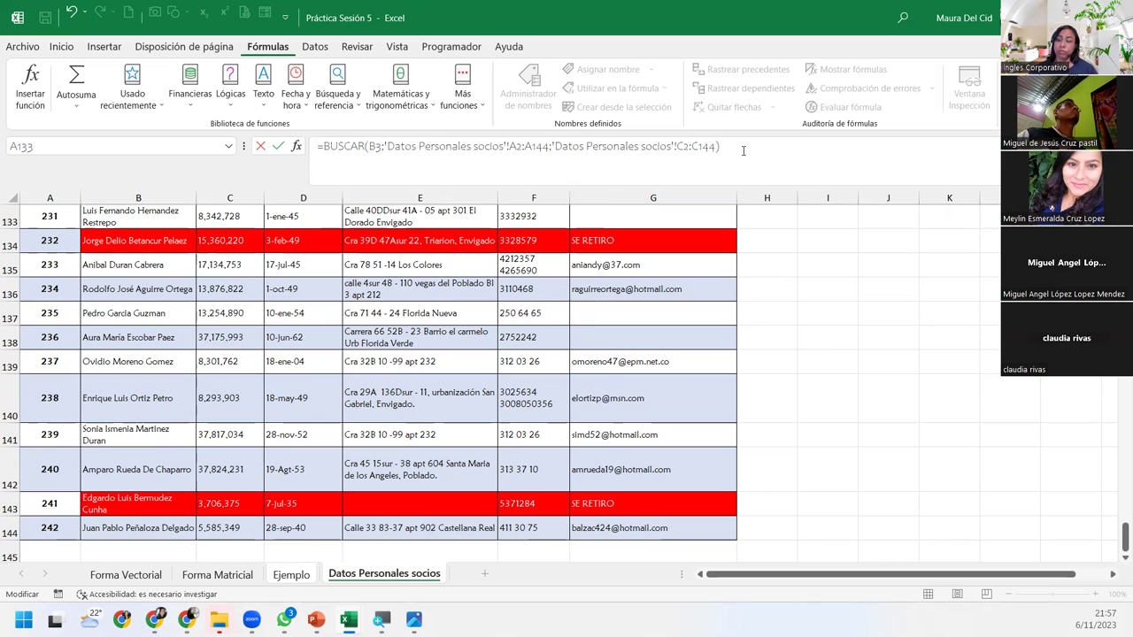
key("Return")
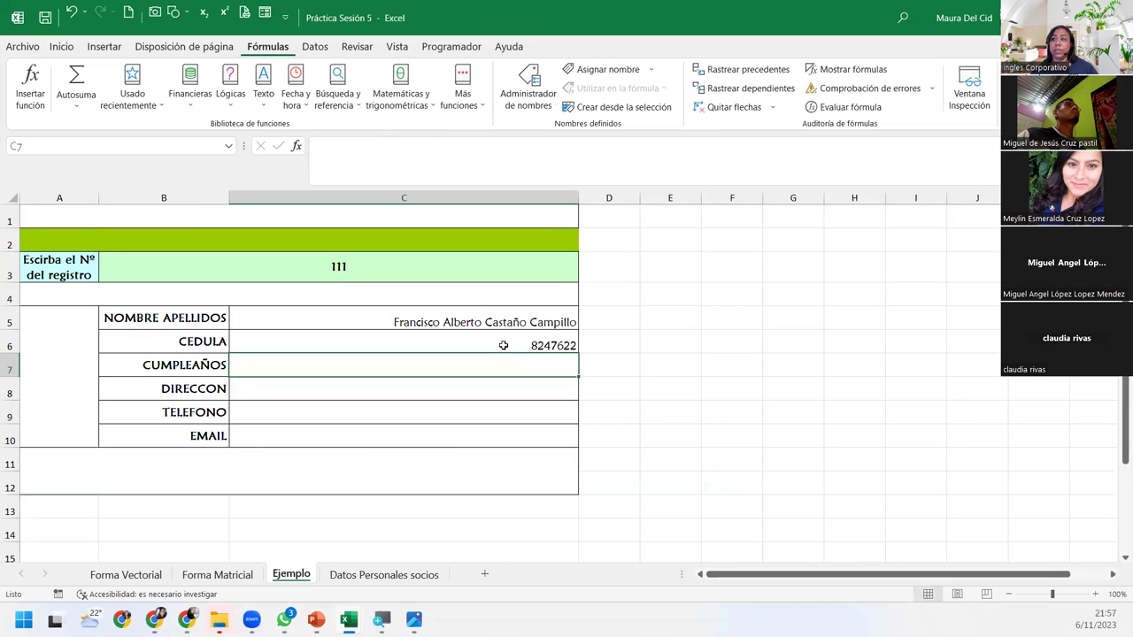
Review the C6 BUSCAR arguments (B3, A2:A144, C2:C144) without changing the formula
left_click(503, 345)
double_click(503, 345)
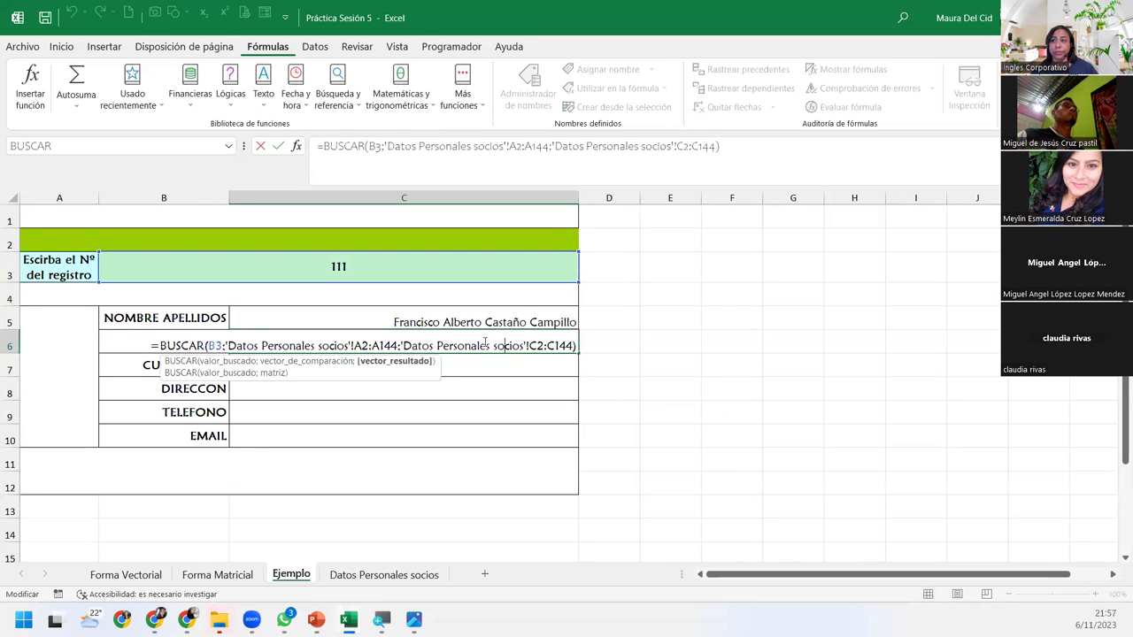
left_click(182, 345)
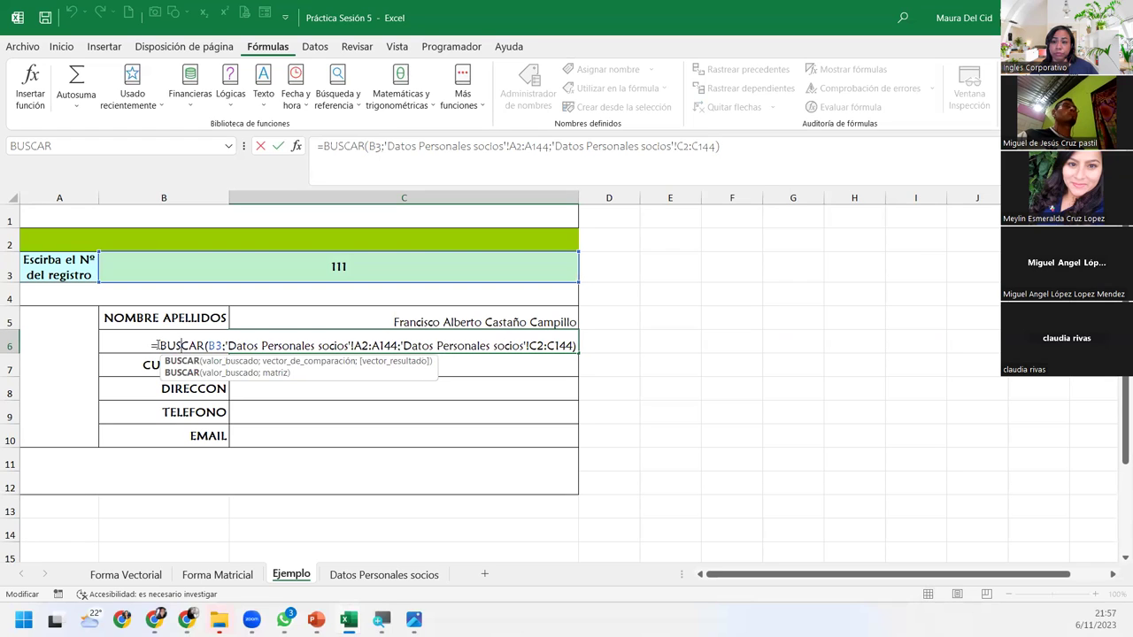
double_click(216, 347)
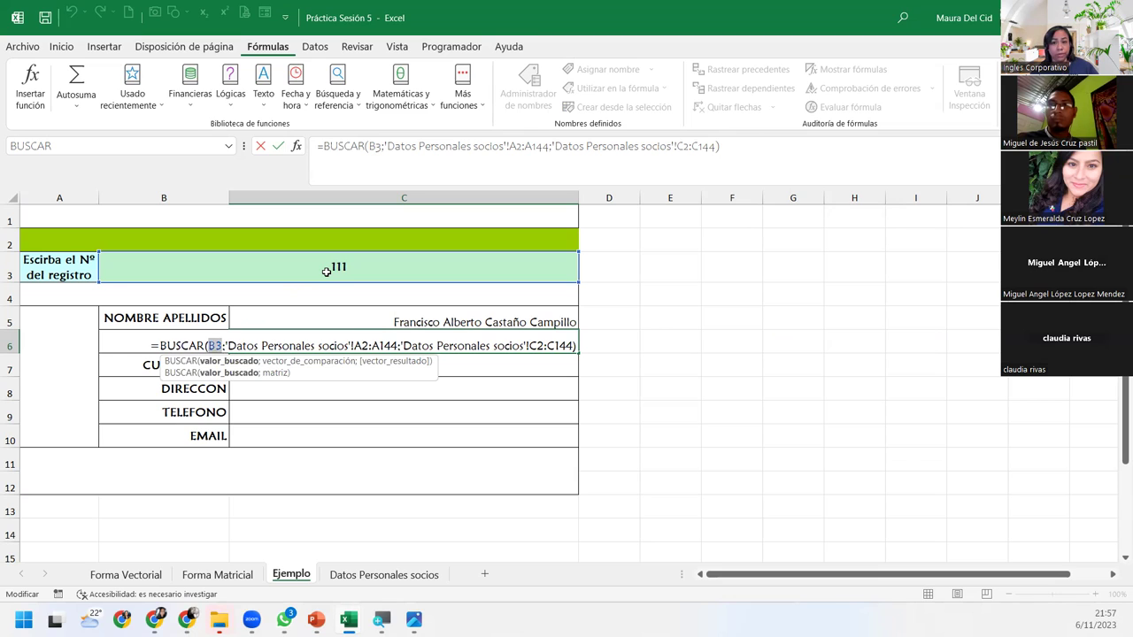
left_click(309, 362)
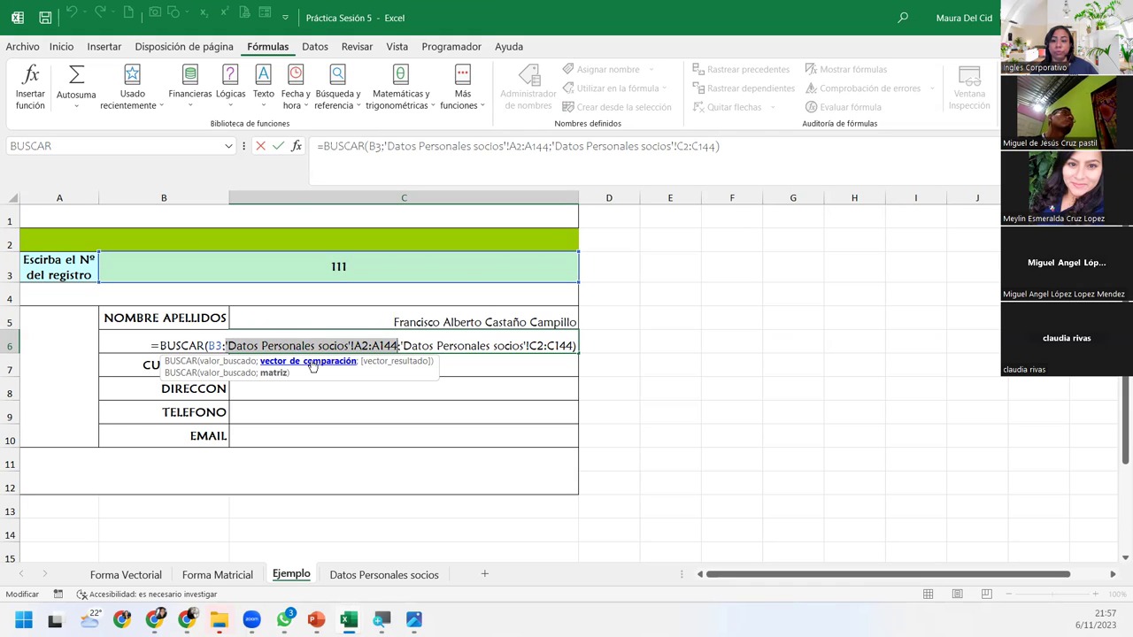
left_click(379, 362)
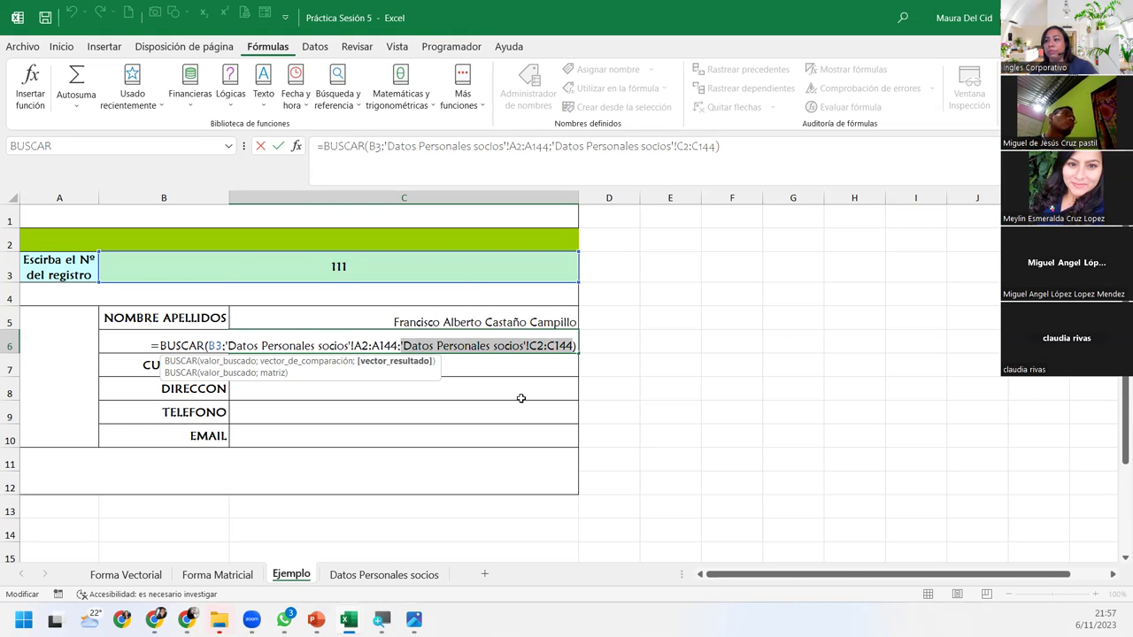
key("Return")
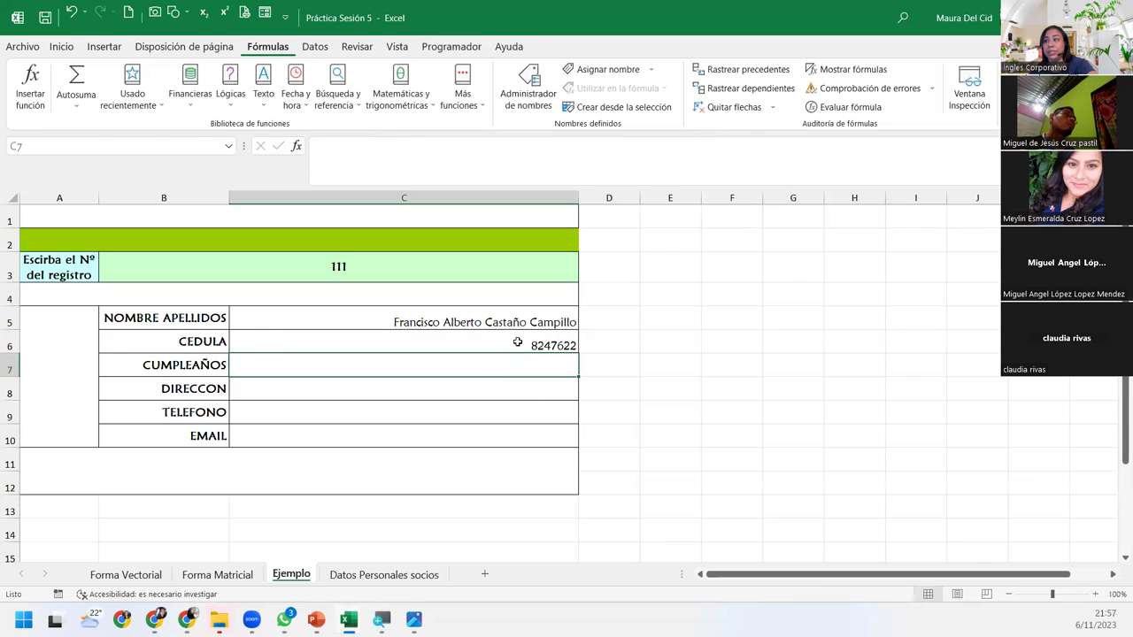
left_click(518, 341)
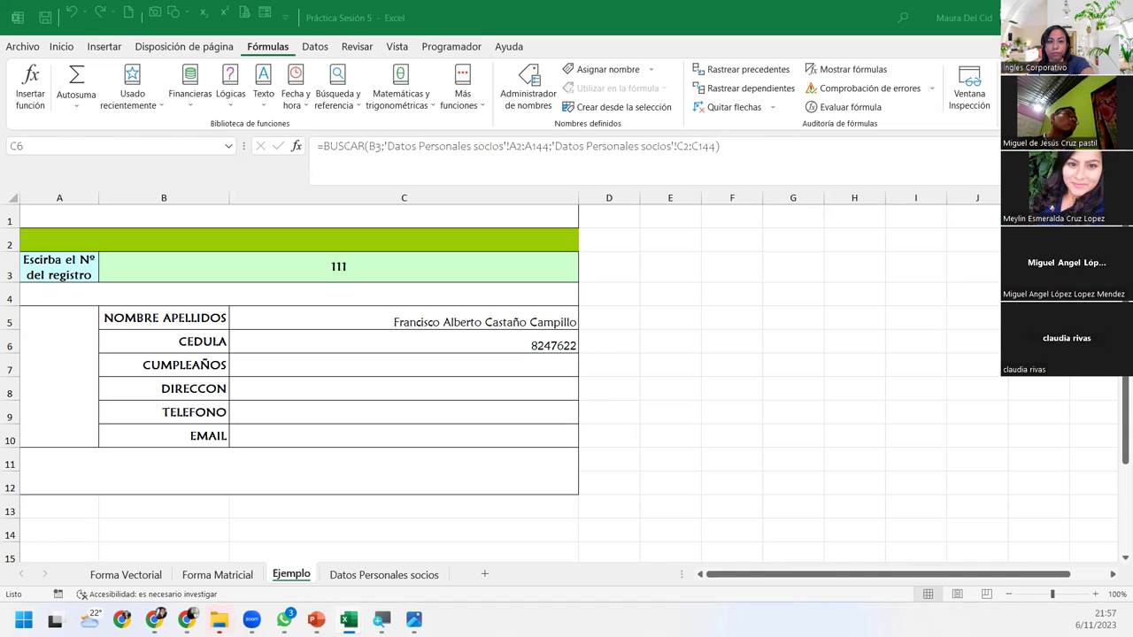
left_click(548, 333)
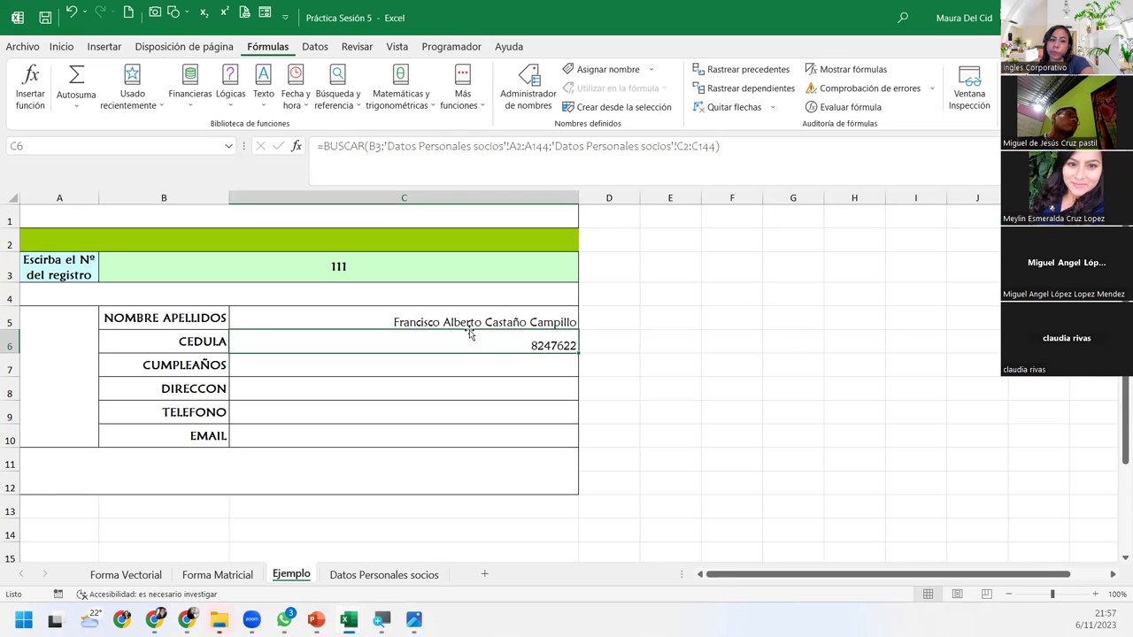
Test the form with record 133, then record 100, checking the name and cédula results
left_click(405, 267)
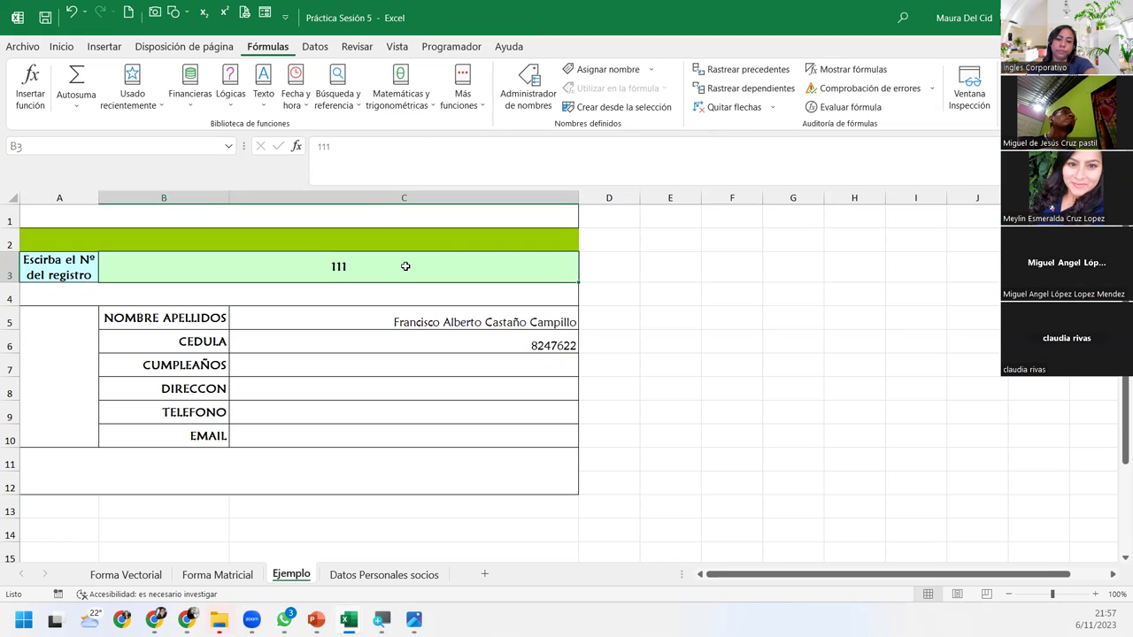
double_click(406, 267)
type("133")
key("Return")
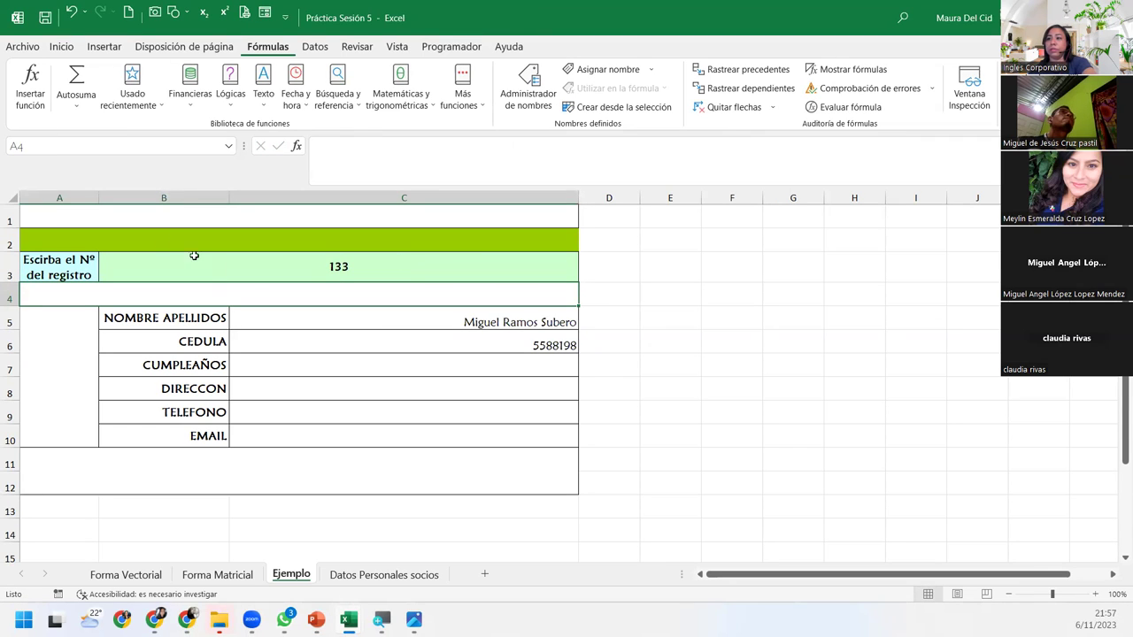
left_click(331, 317)
left_click(320, 345)
left_click(332, 274)
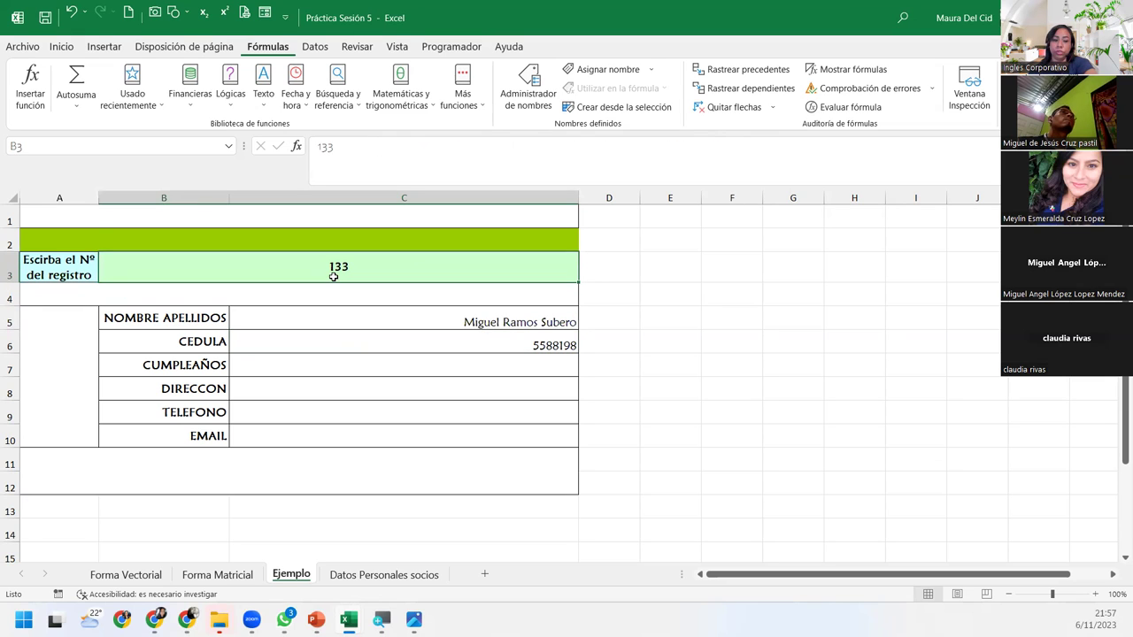
type("100")
key("Return")
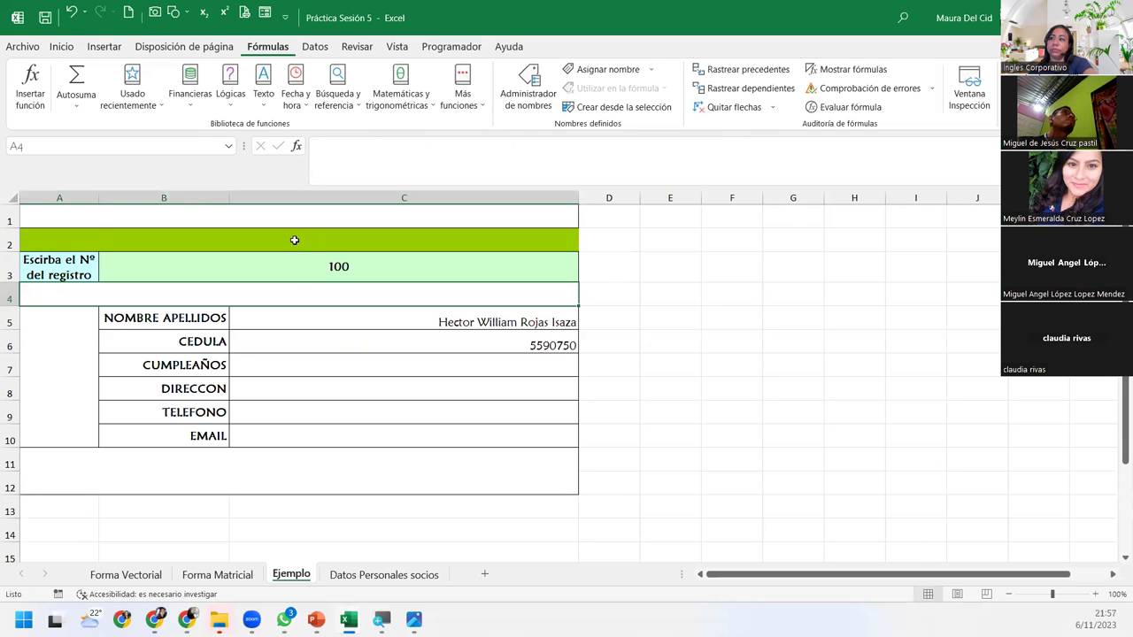
left_click(385, 575)
scroll(1118, 474, "up", 4)
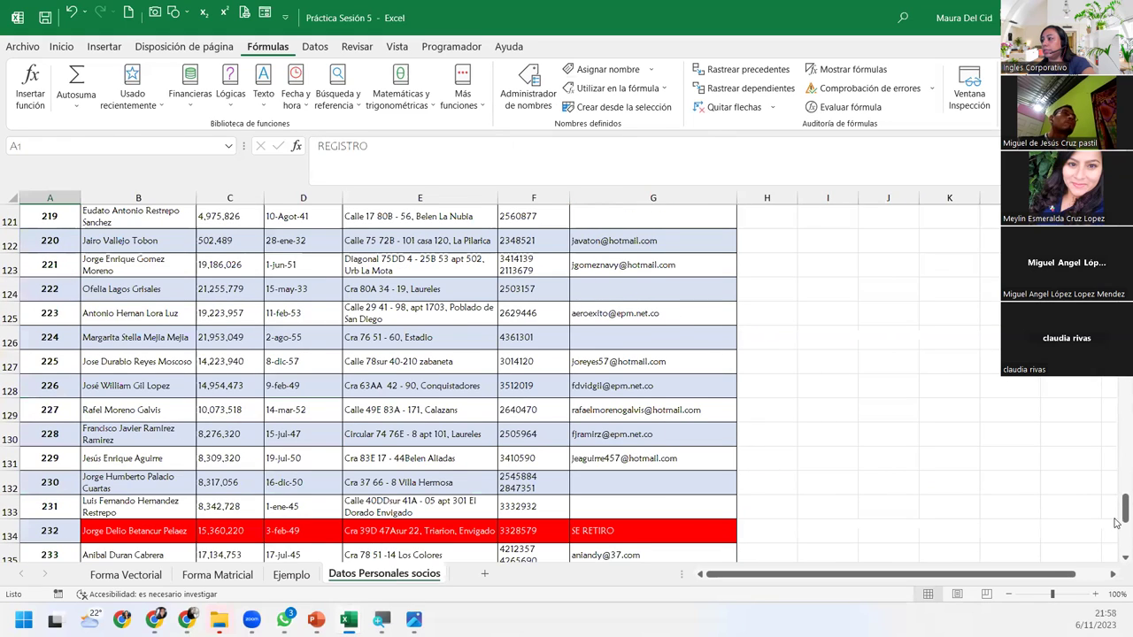
key("ctrl+Home")
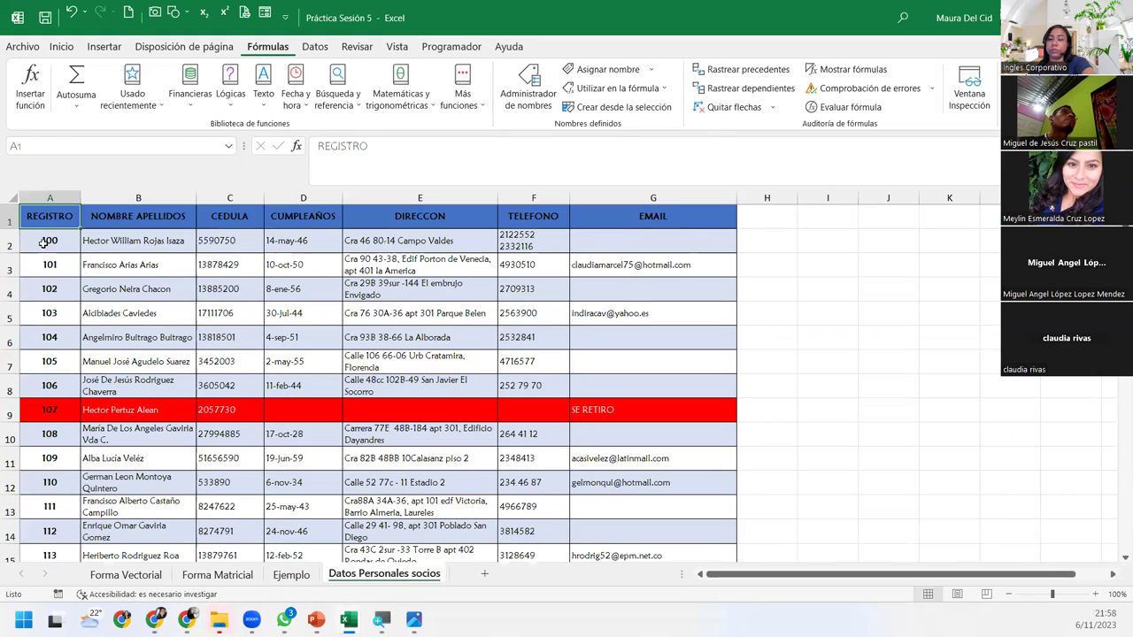
left_click(43, 242)
left_click(87, 248)
left_click(10, 240)
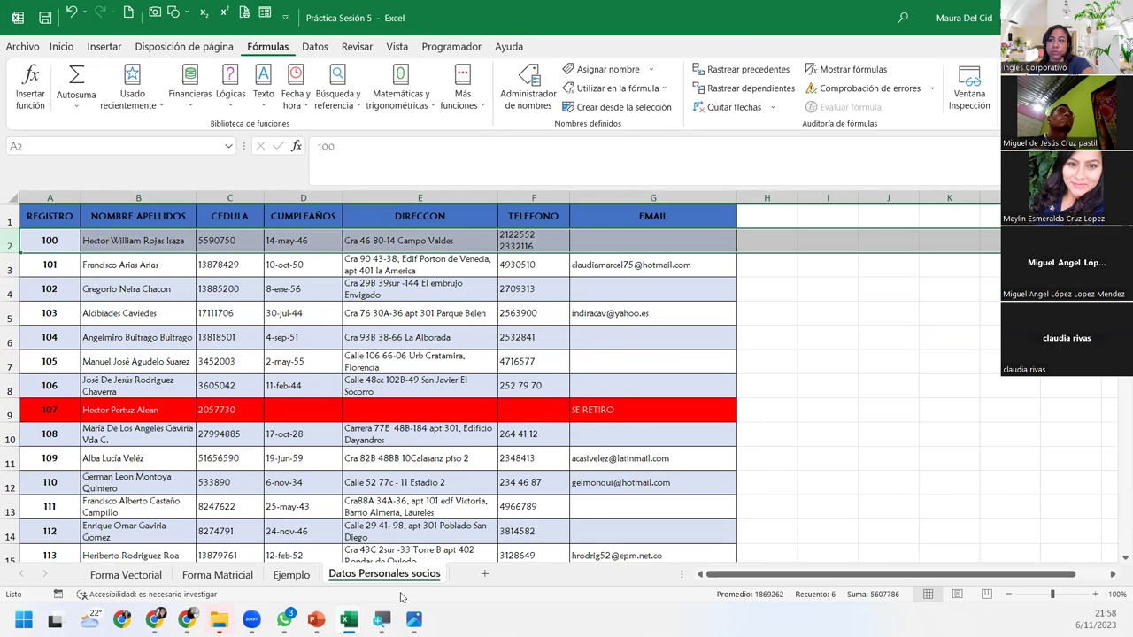
left_click(291, 574)
left_click(452, 342)
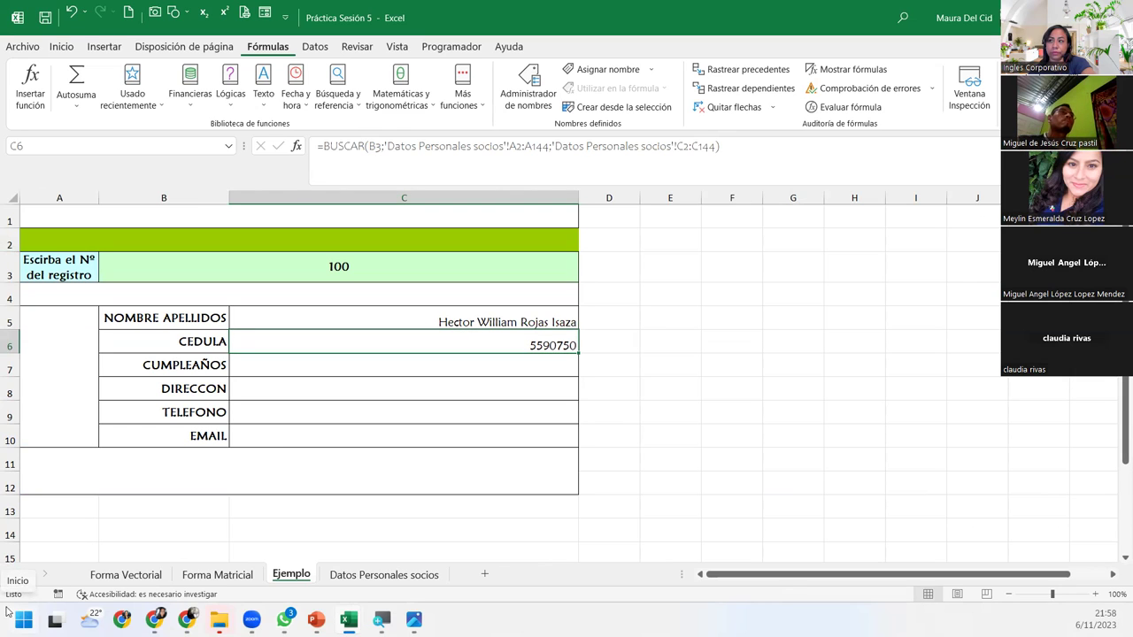
left_click(382, 368)
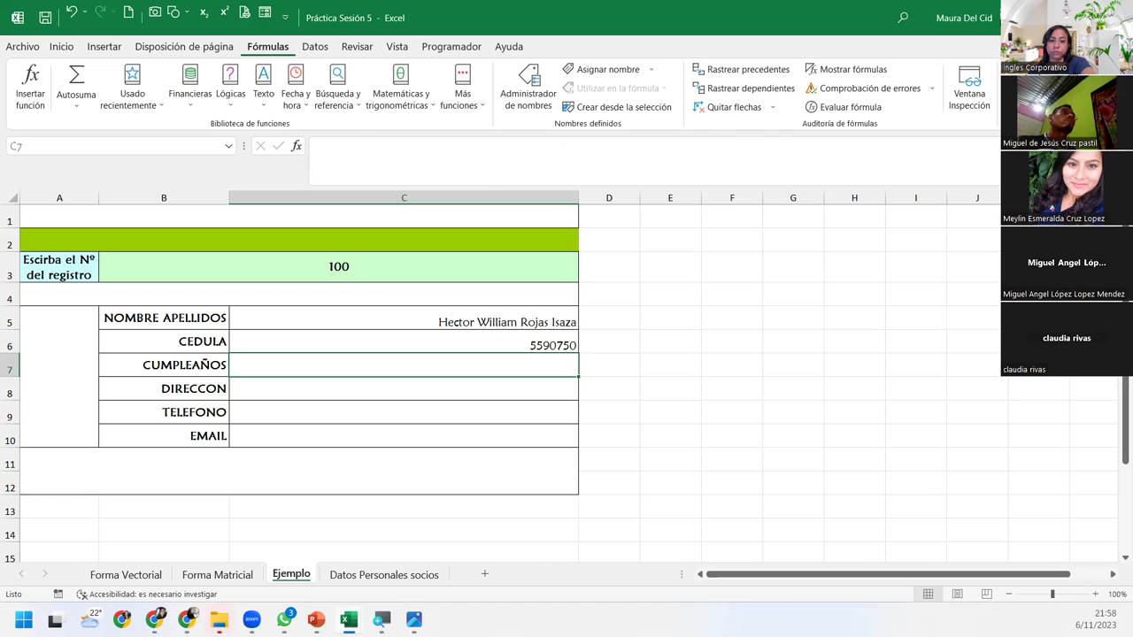
key("alt+Tab")
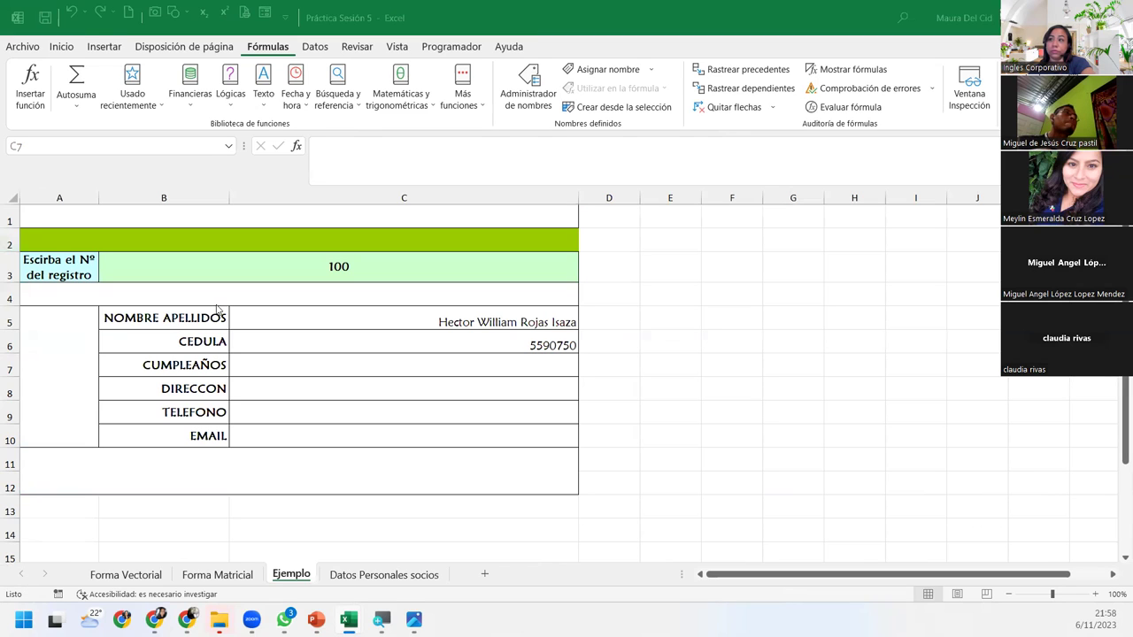
left_click(329, 267)
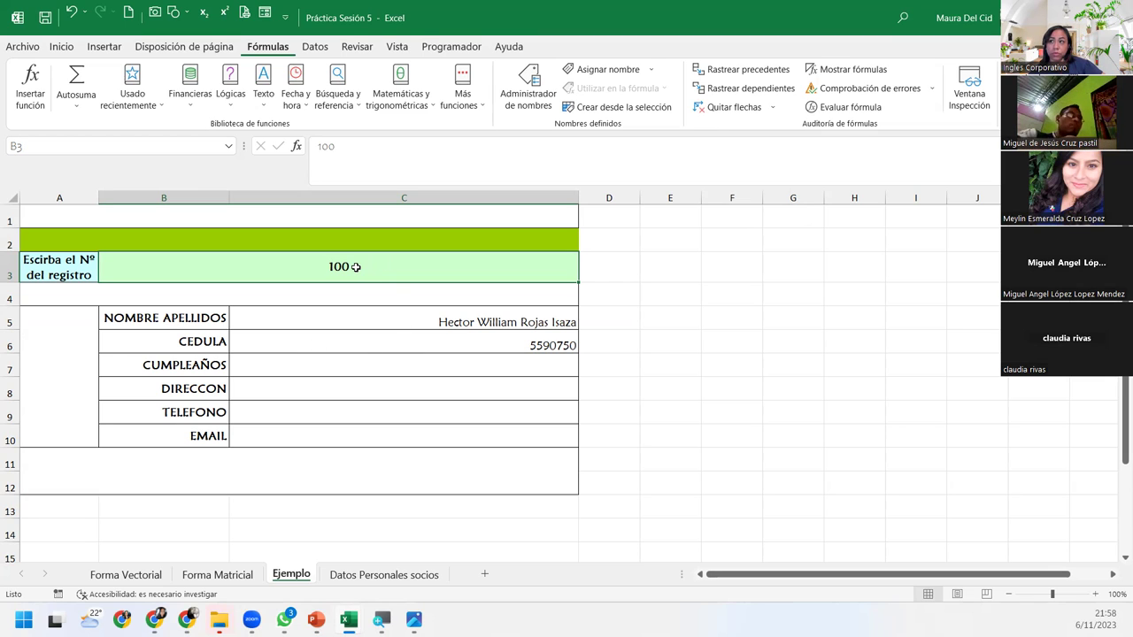
Enter record number 210 in B3 and check the cédula result of 0
type("210")
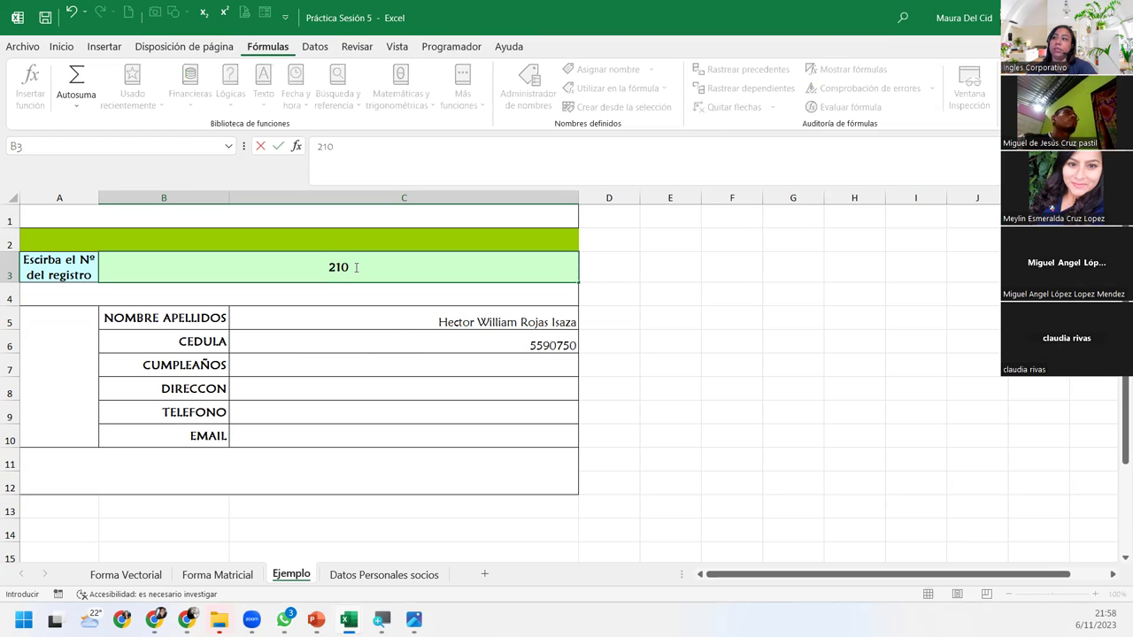
key("Return")
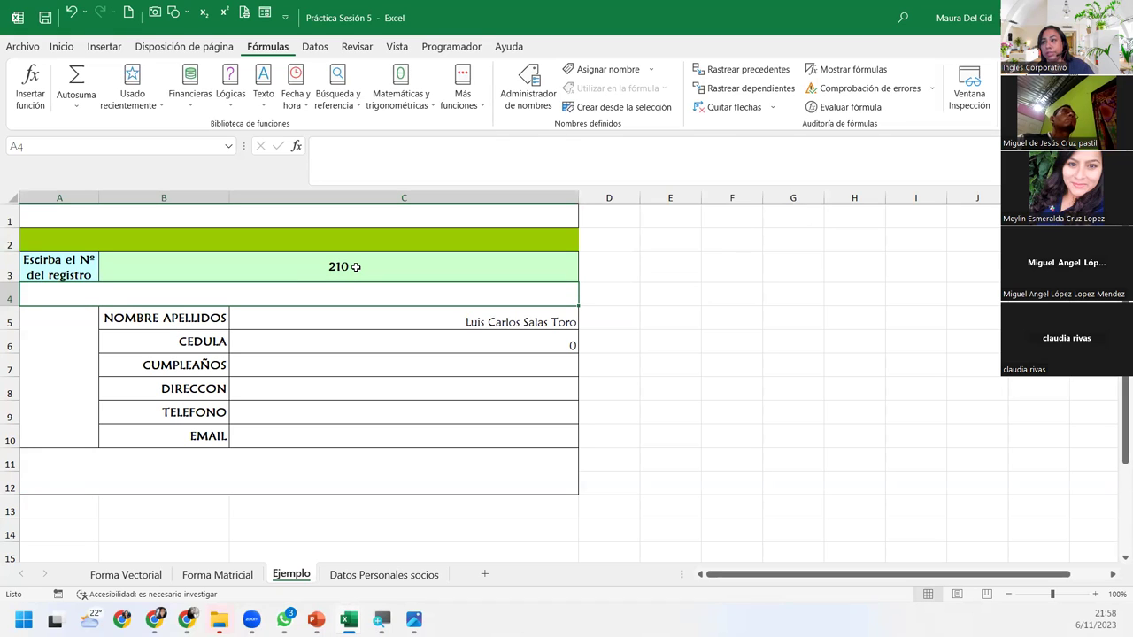
left_click(301, 336)
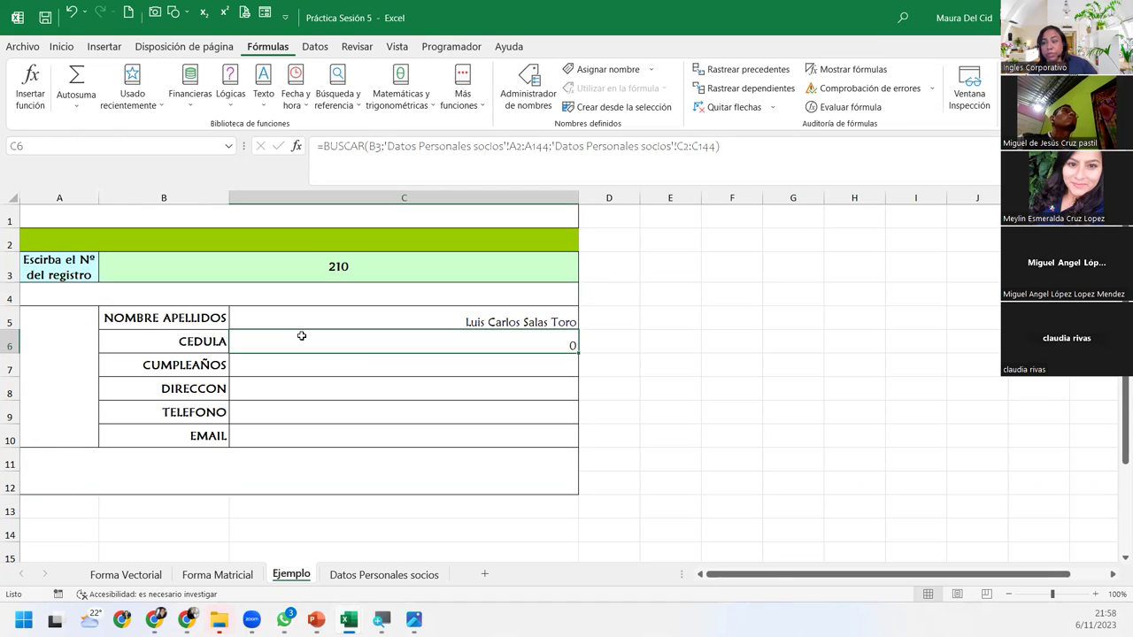
Inspect row 112's blank cédula and birthday cells in Datos Personales socios, then return to Ejemplo
left_click(355, 576)
scroll(87, 440, "down", 15)
scroll(88, 440, "down", 13)
scroll(88, 440, "down", 8)
left_click(12, 292)
left_click(227, 294)
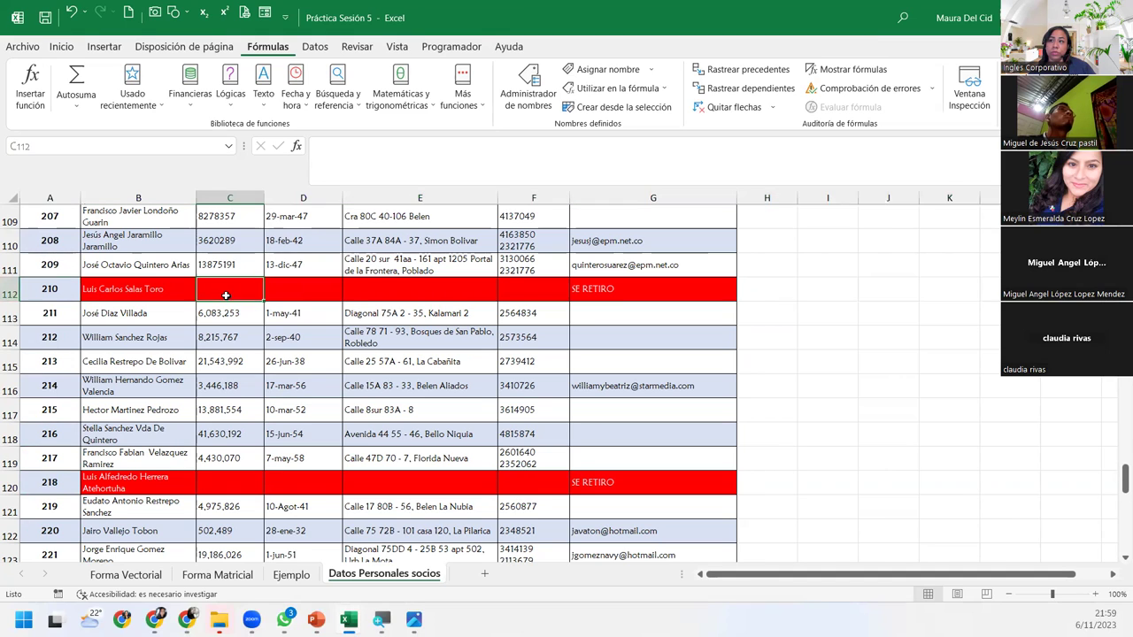
left_click(314, 295)
key("Right")
key("Left")
key("Right")
key("Left")
left_click(226, 293)
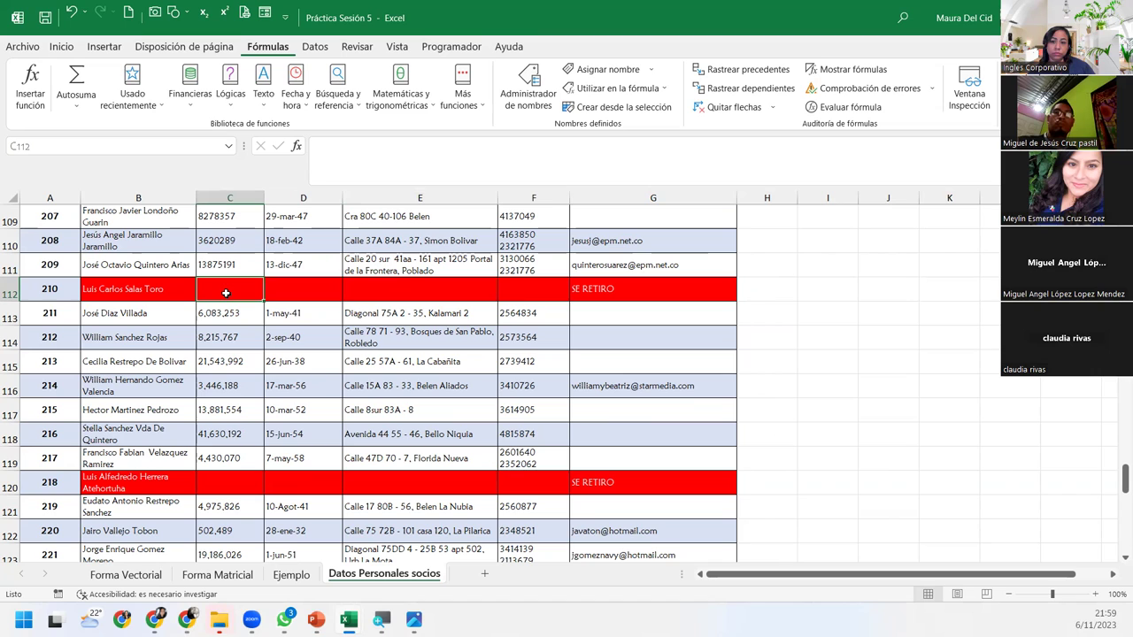
left_click(291, 574)
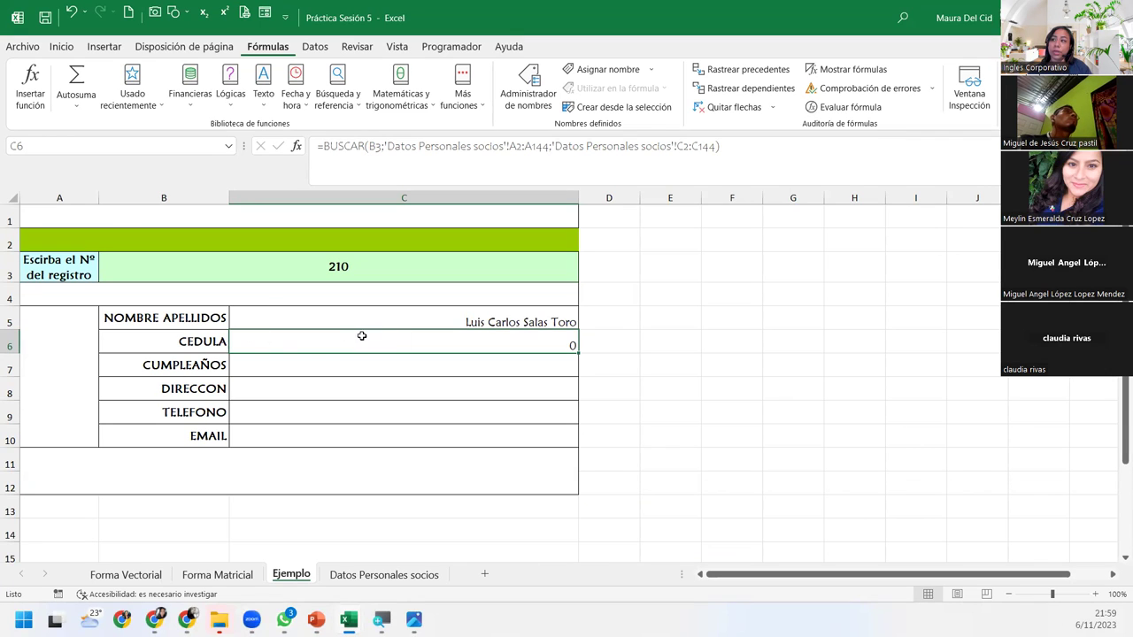
Copy the BUSCAR formula text from cell C6
double_click(362, 336)
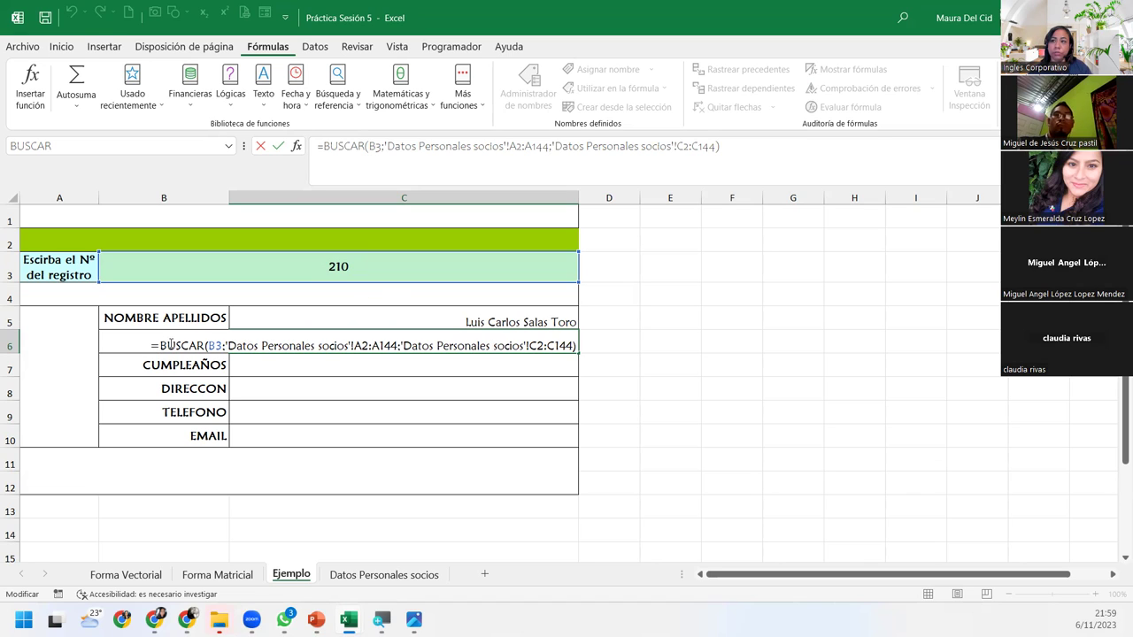
left_click_drag(160, 345, 579, 346)
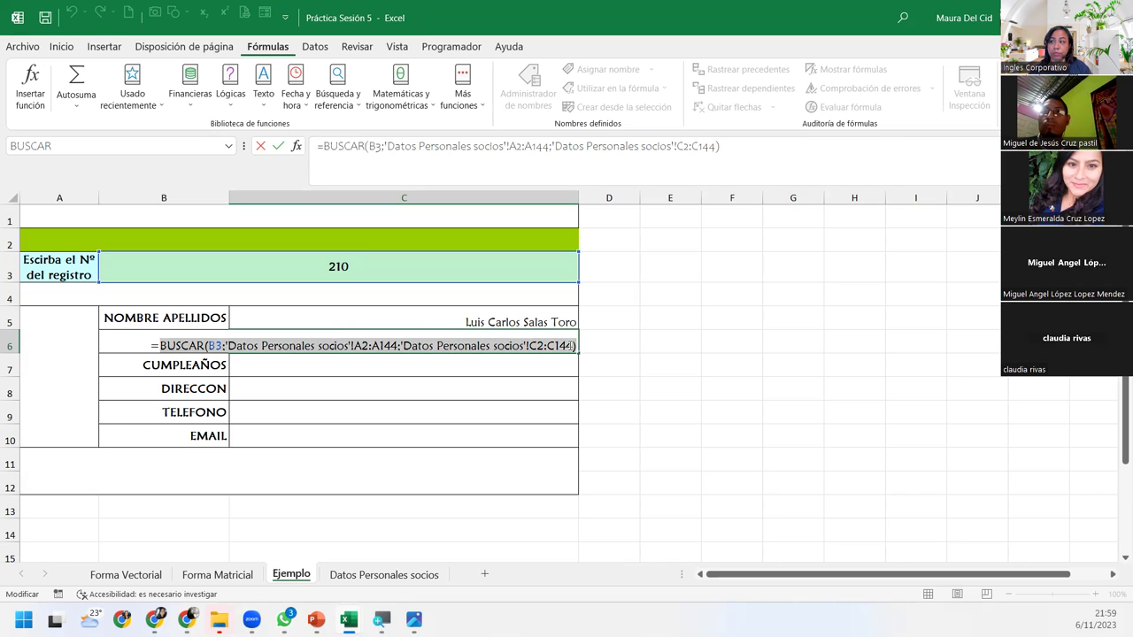
right_click(269, 345)
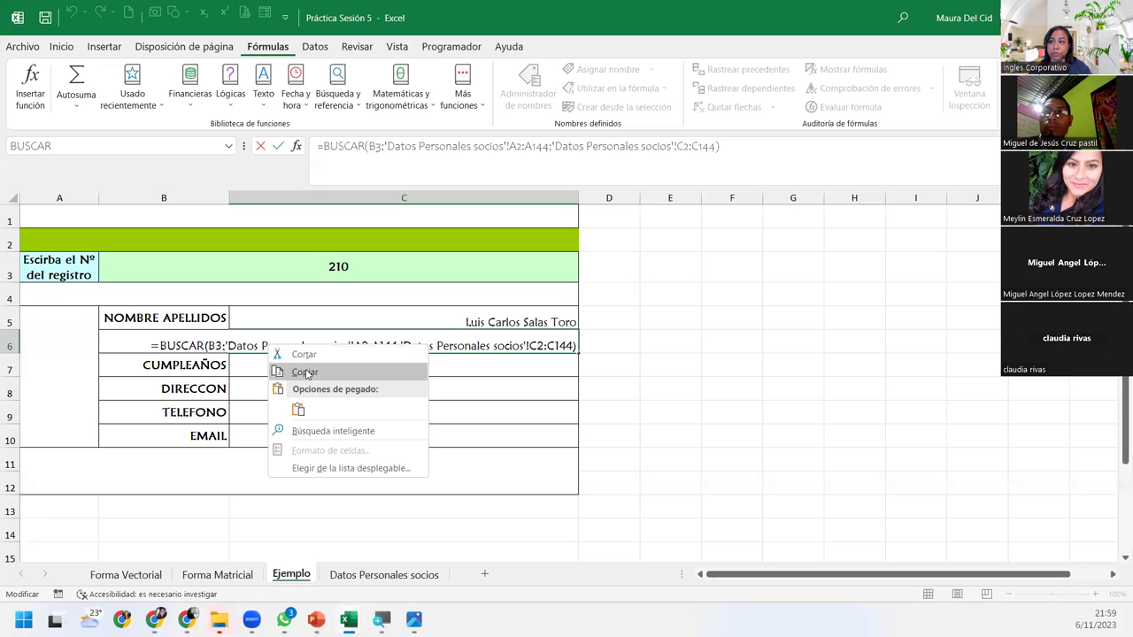
left_click(302, 374)
left_click(161, 345)
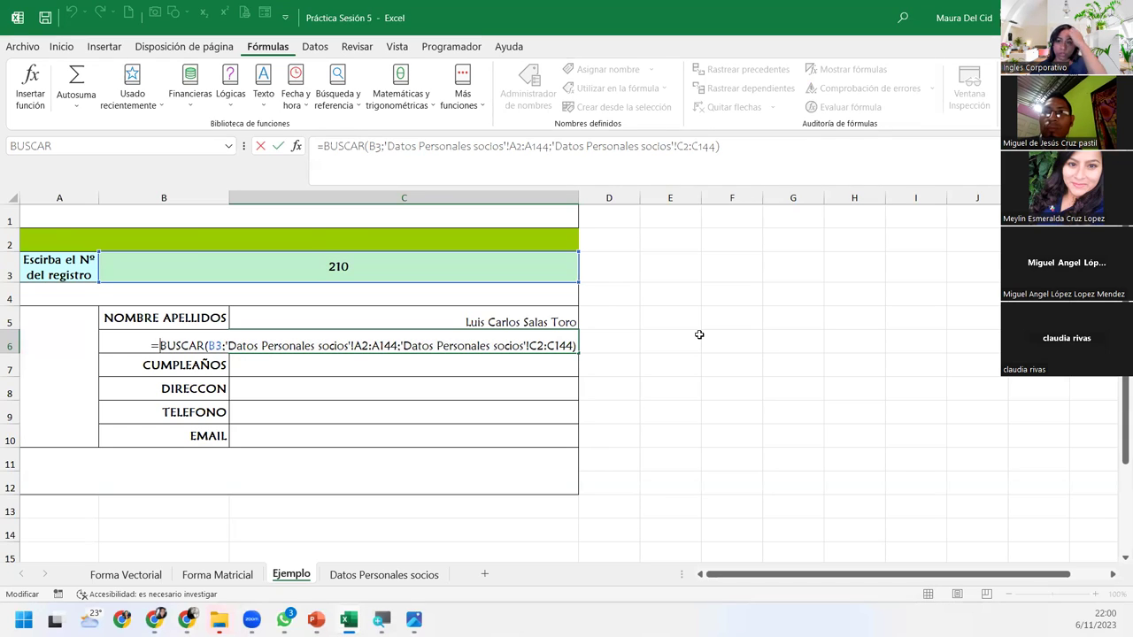
Cancel the unfinished SI( edit and zoom the sheet in to 140%
type("SI(")
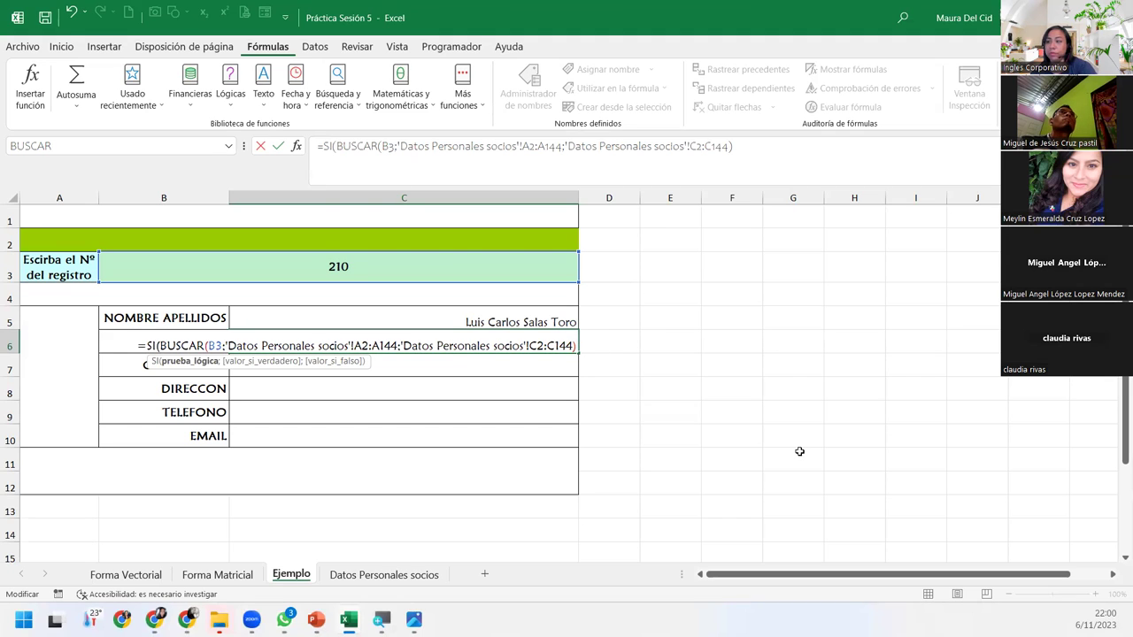
key("Escape")
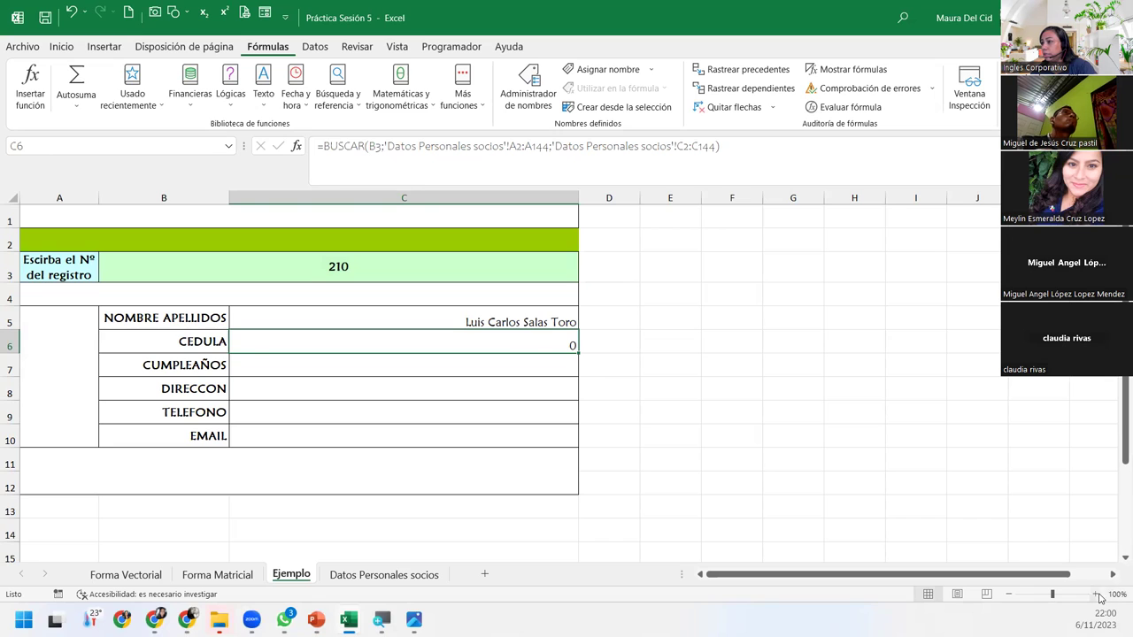
left_click(1098, 595)
left_click(1098, 595)
left_click(1098, 595)
left_click(1098, 595)
Wrap C6's BUSCAR in SI( and append =0;"No hay datos"; plus the pasted BUSCAR
double_click(738, 408)
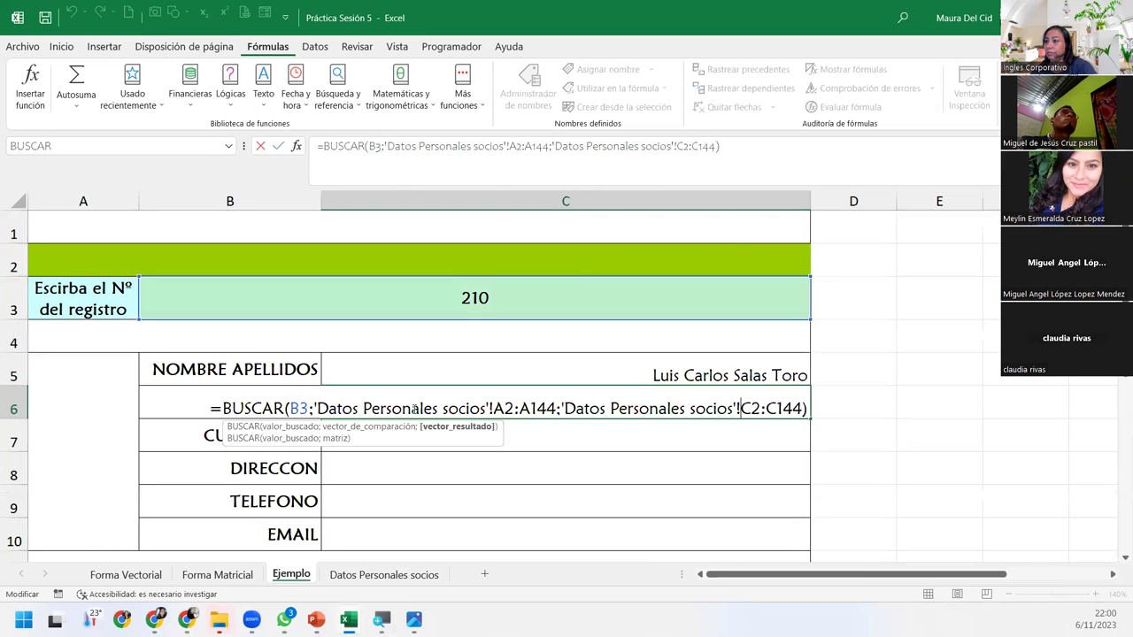
left_click(223, 408)
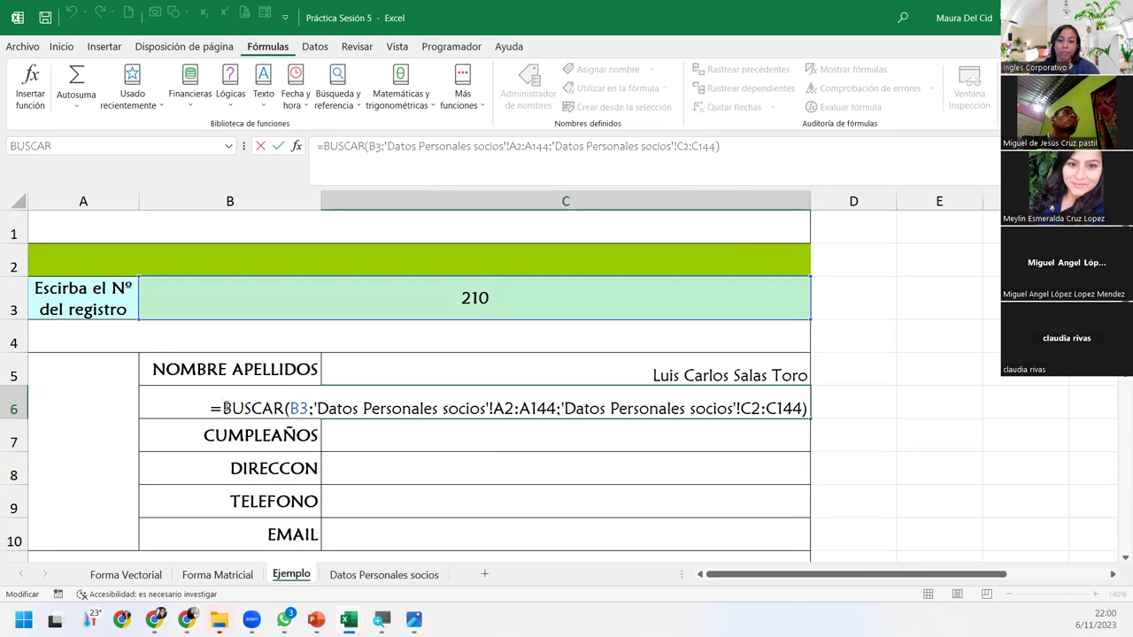
type("SI(")
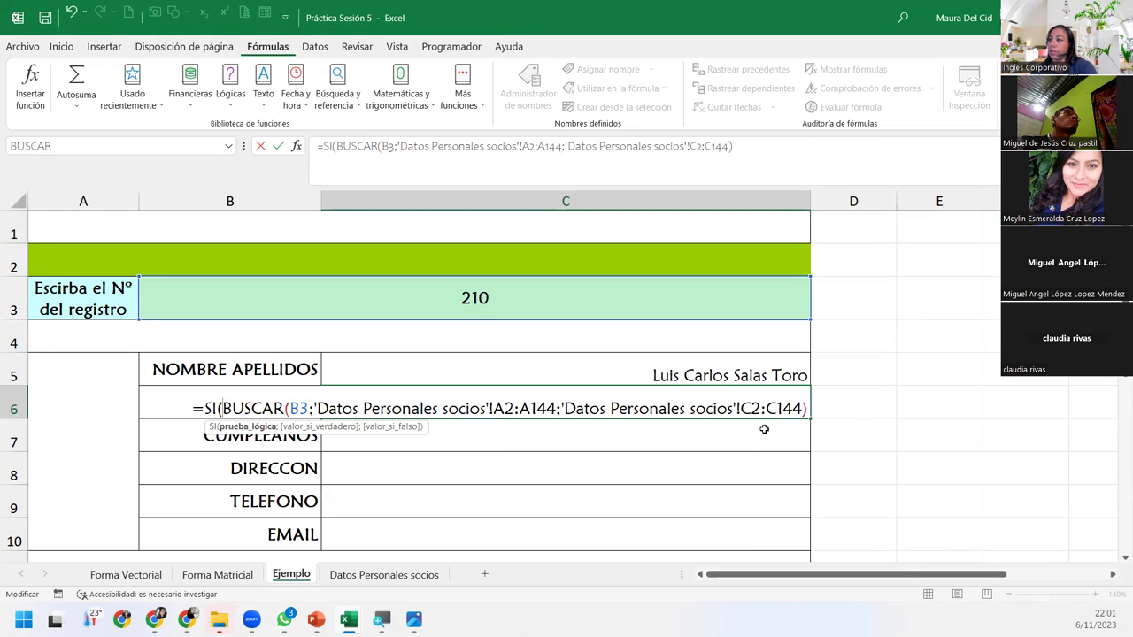
key("End")
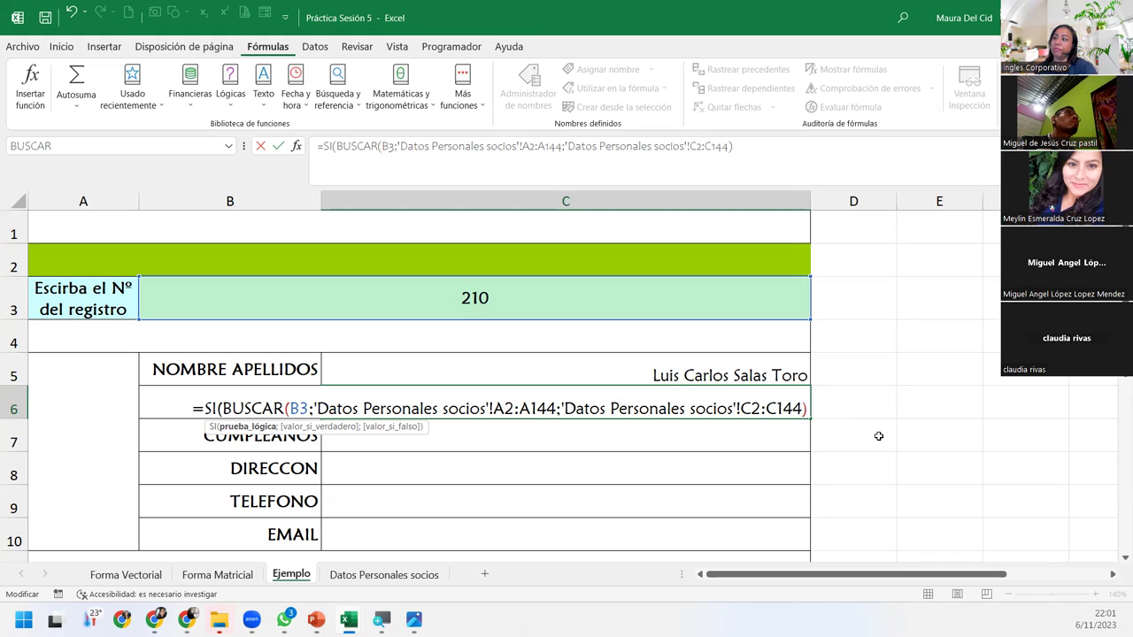
type("=0")
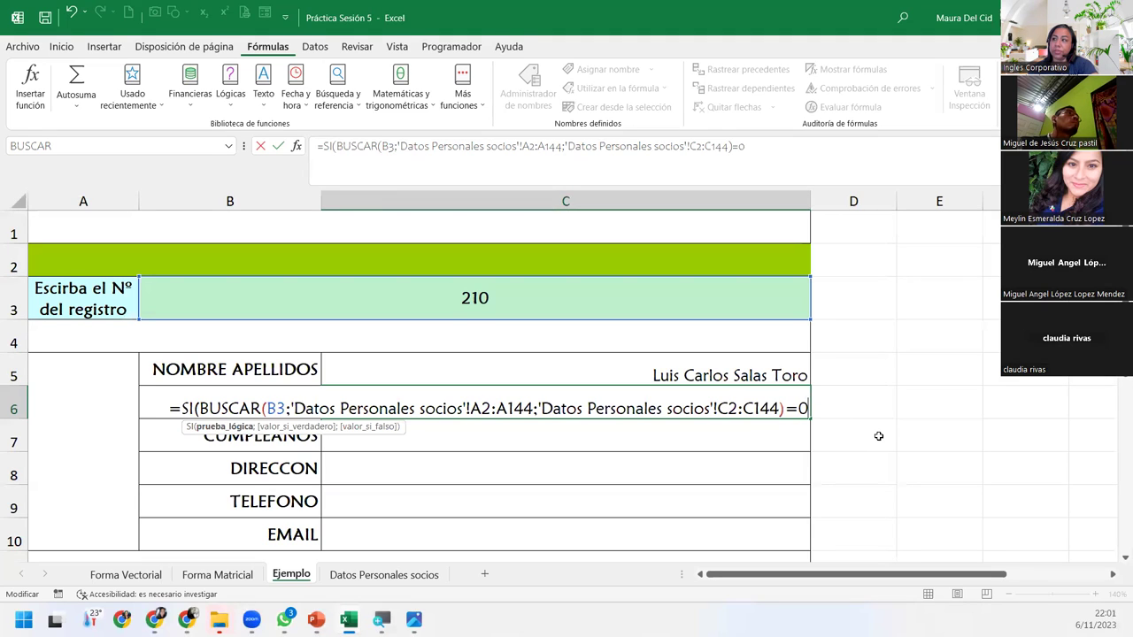
type(";")
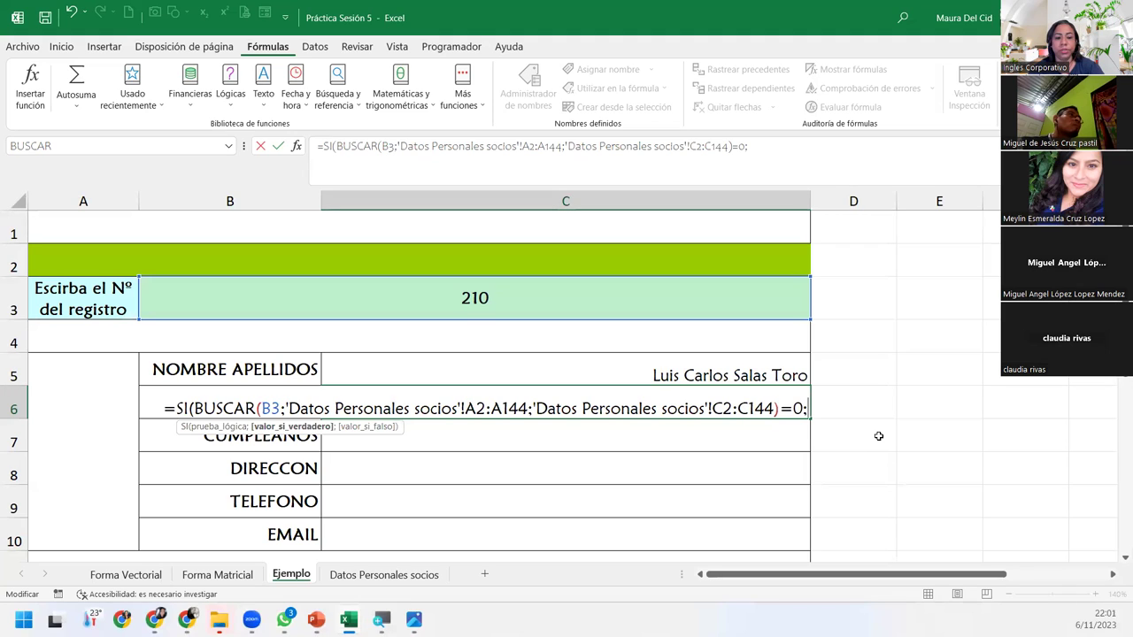
type("\"")
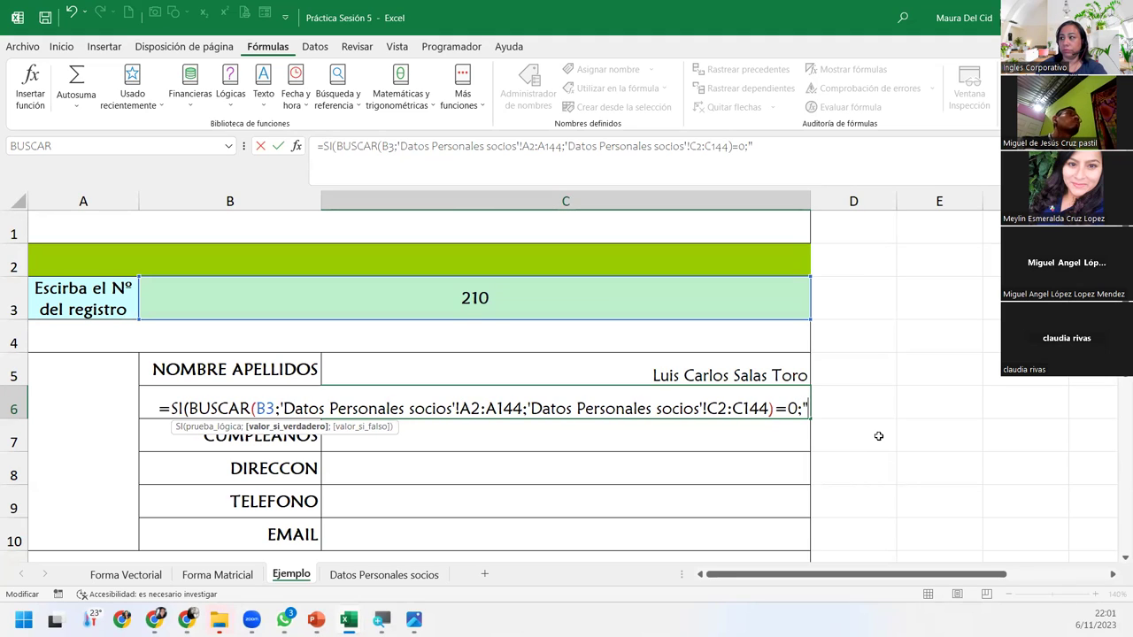
type("No hay datos\"")
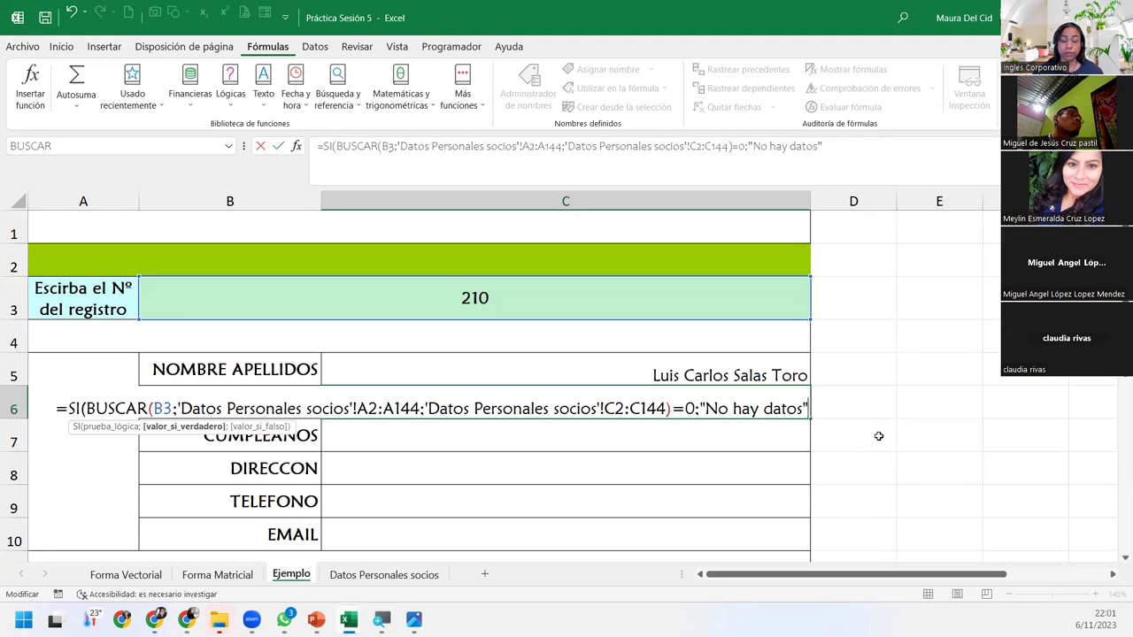
type(";")
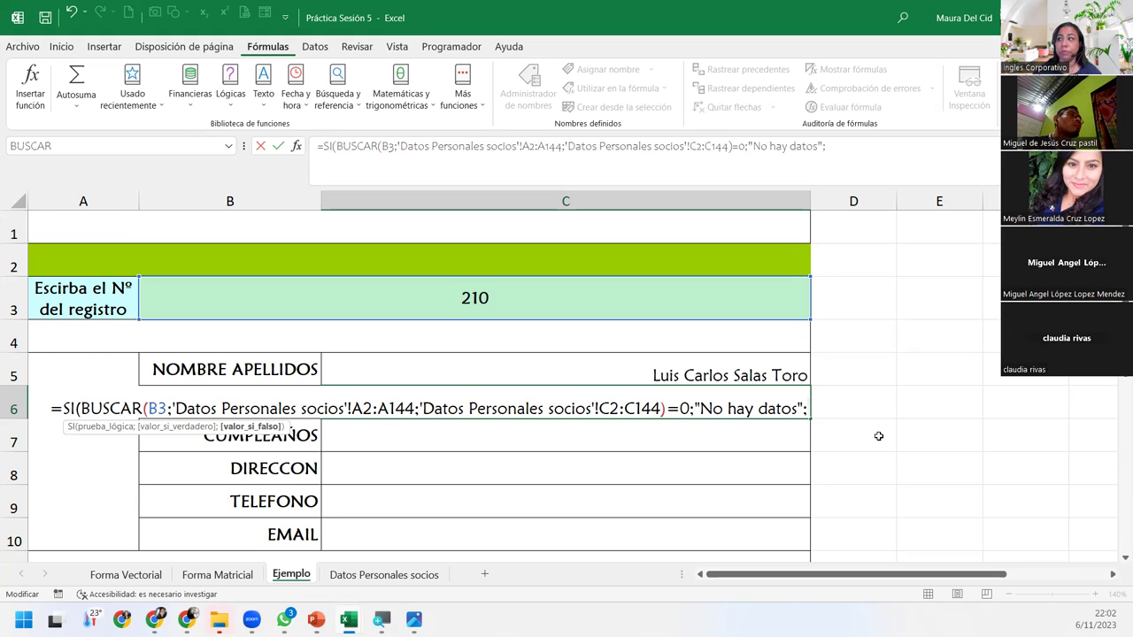
key("ctrl+v")
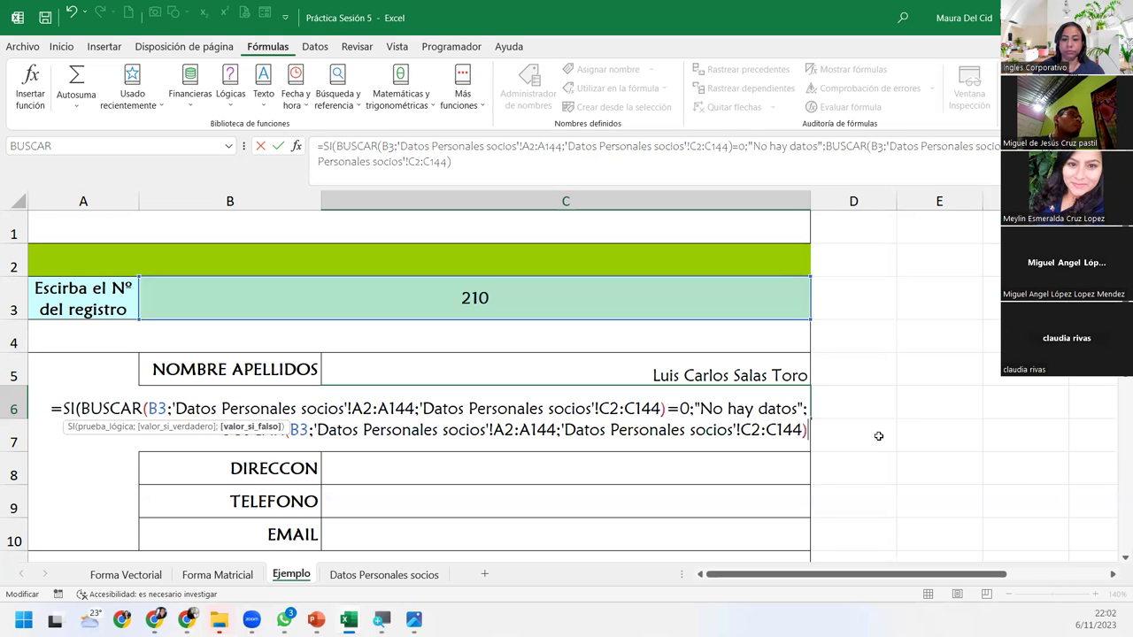
Close the SI formula with ) and highlight its SI, =0 and "No hay datos" parts
type(")")
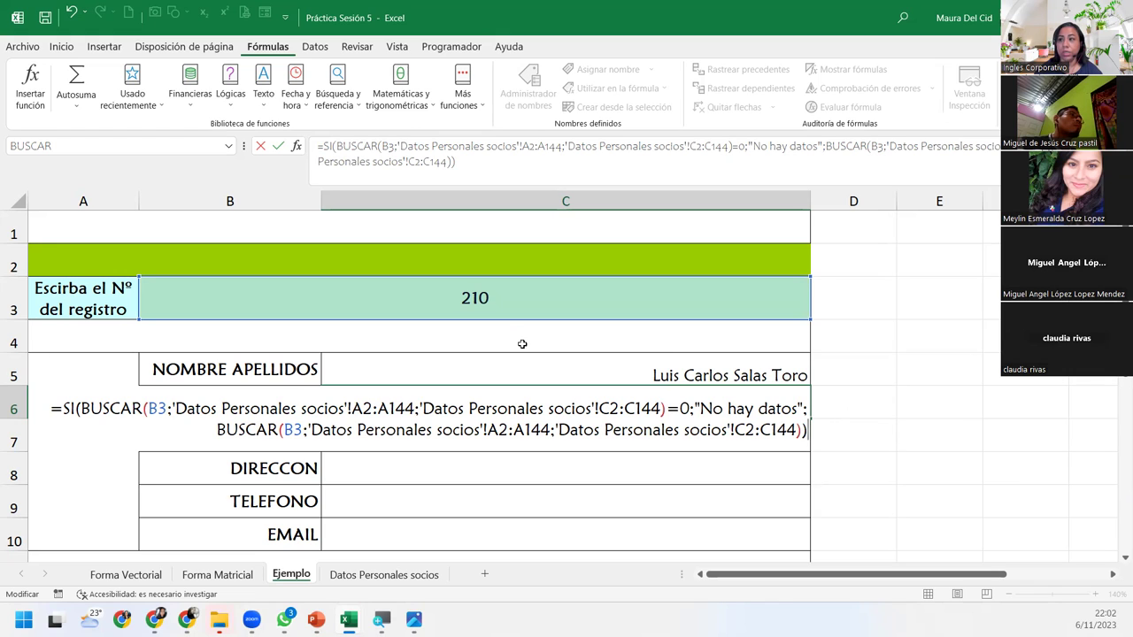
left_click_drag(80, 409, 65, 409)
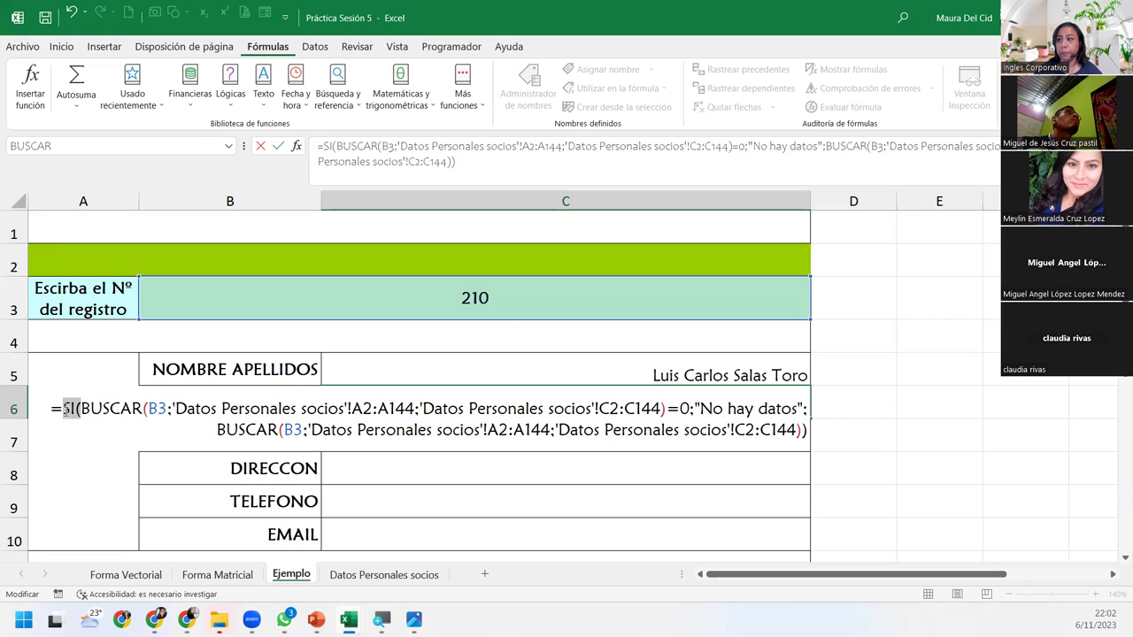
left_click_drag(668, 408, 690, 408)
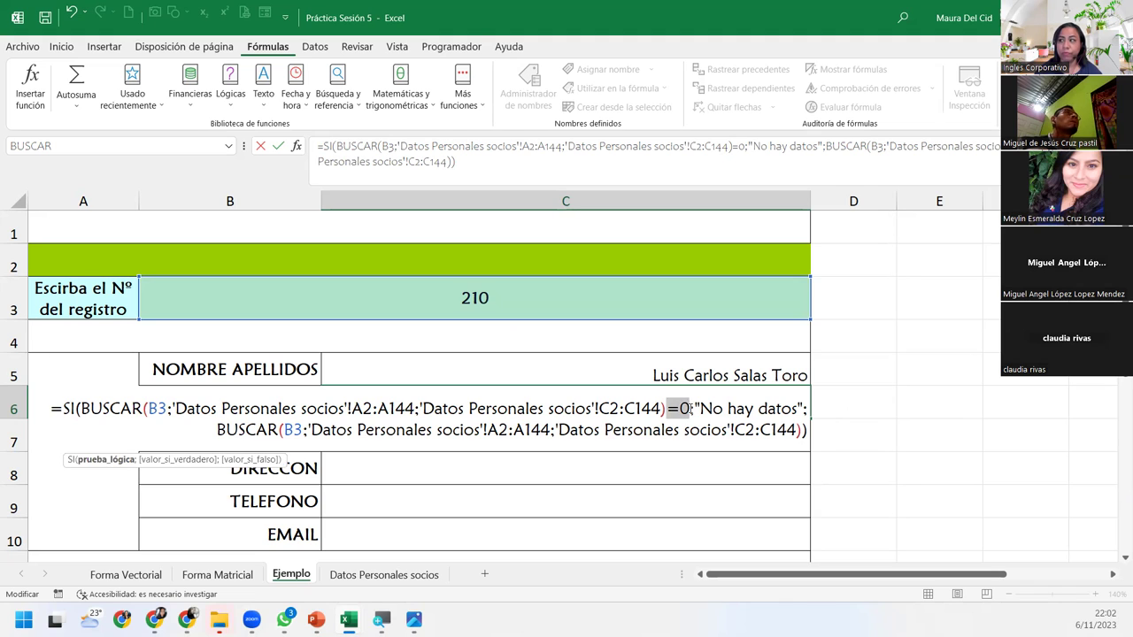
left_click(692, 408)
left_click_drag(694, 408, 806, 406)
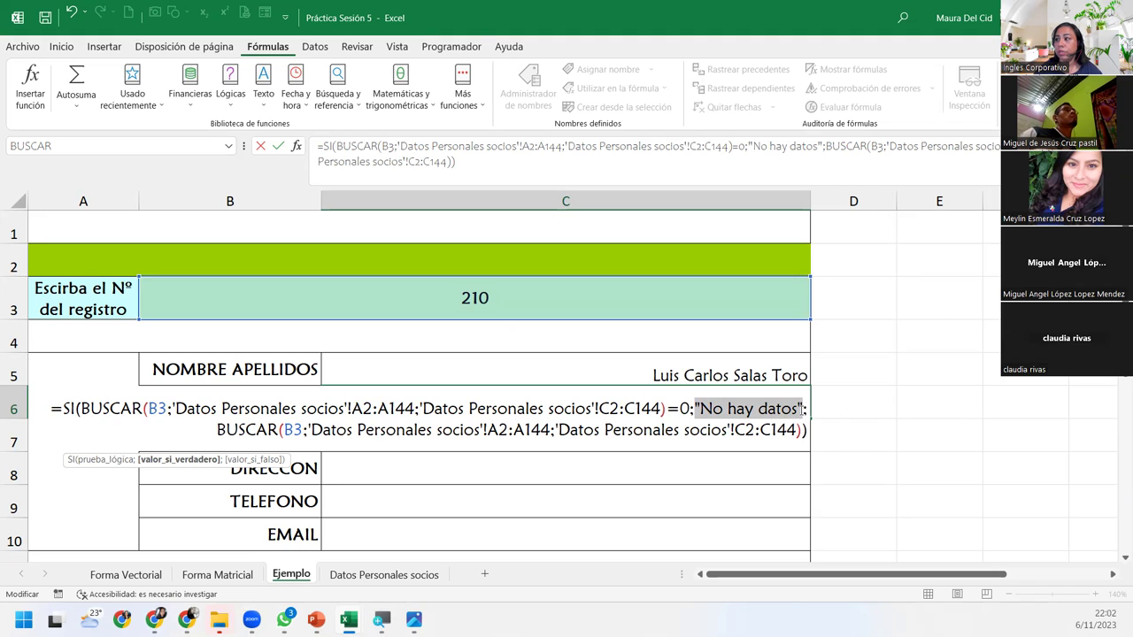
left_click(804, 408)
key("Right")
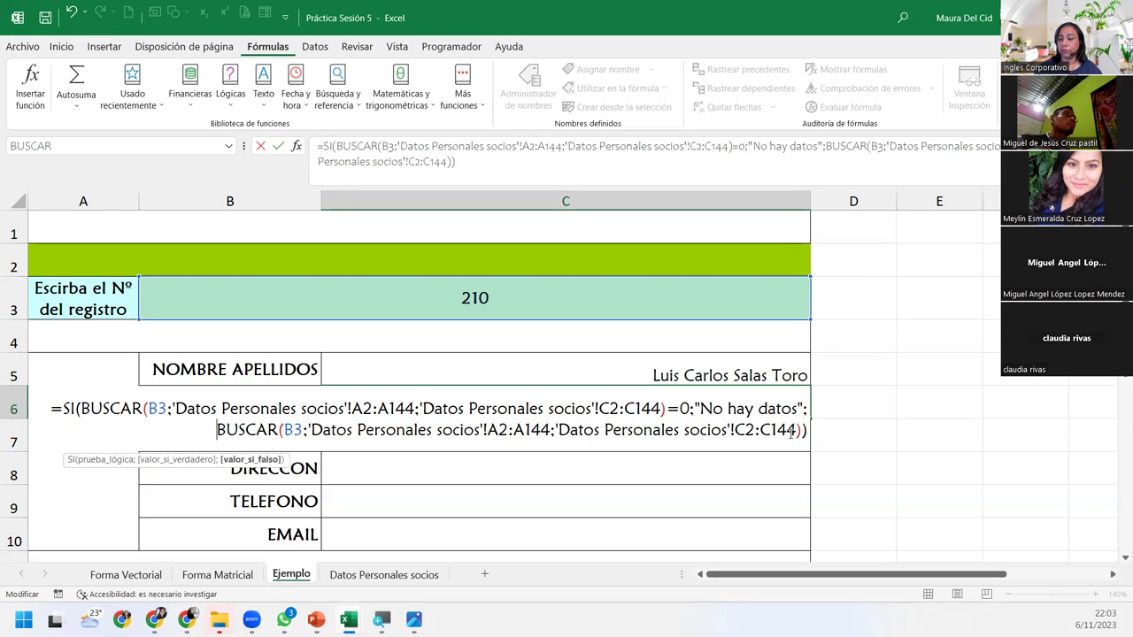
Commit the SI formula in C6 and test it with record number 111
key("Return")
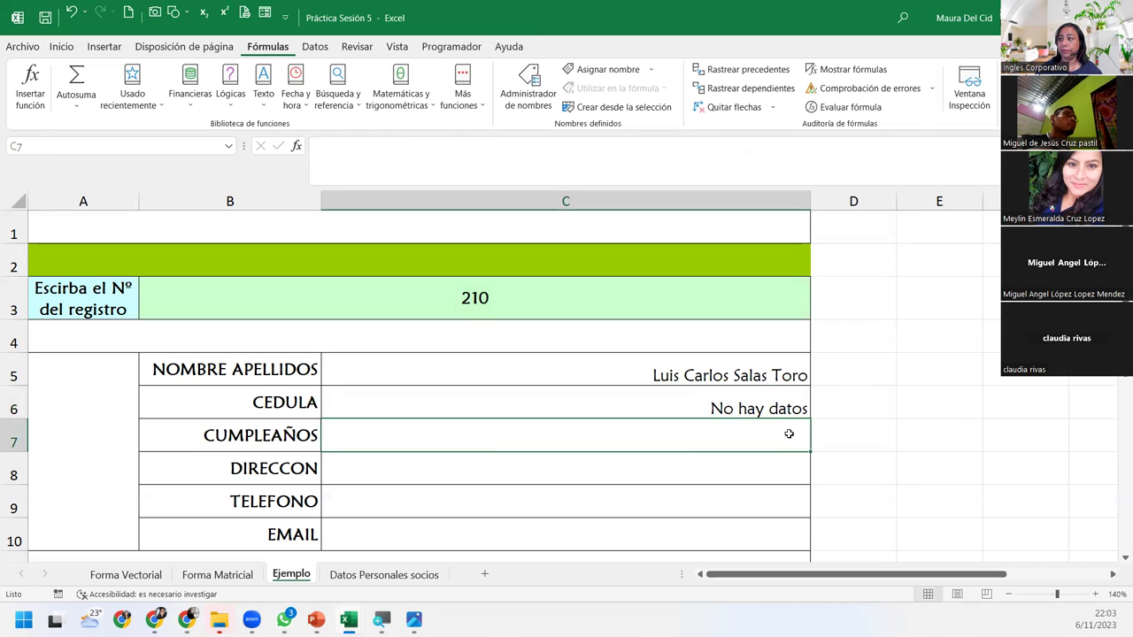
left_click(715, 411)
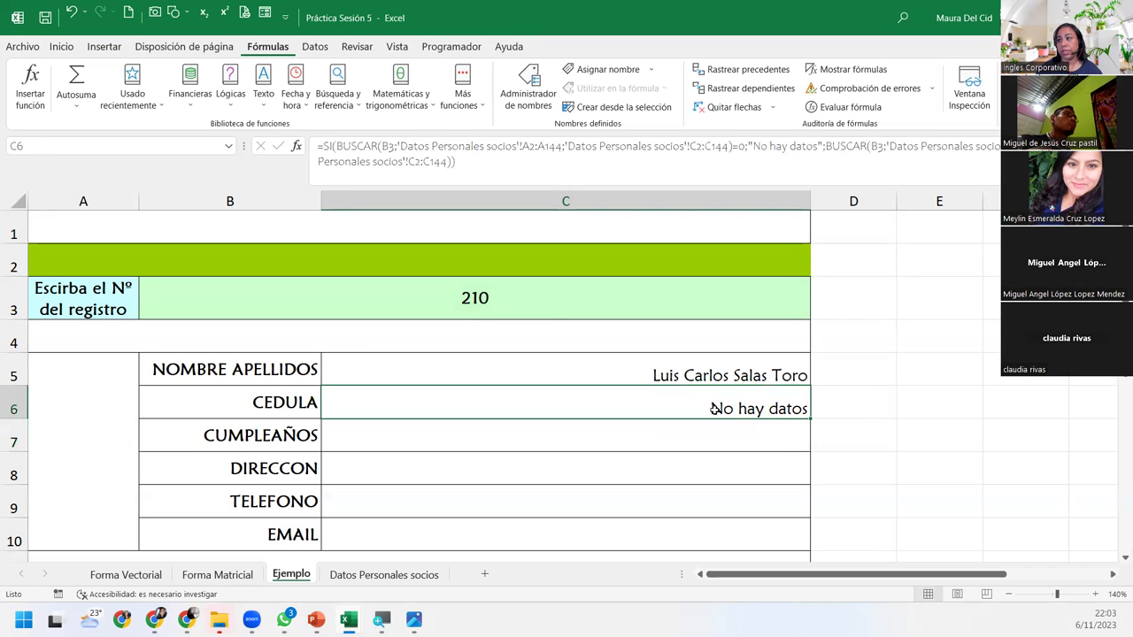
left_click(535, 299)
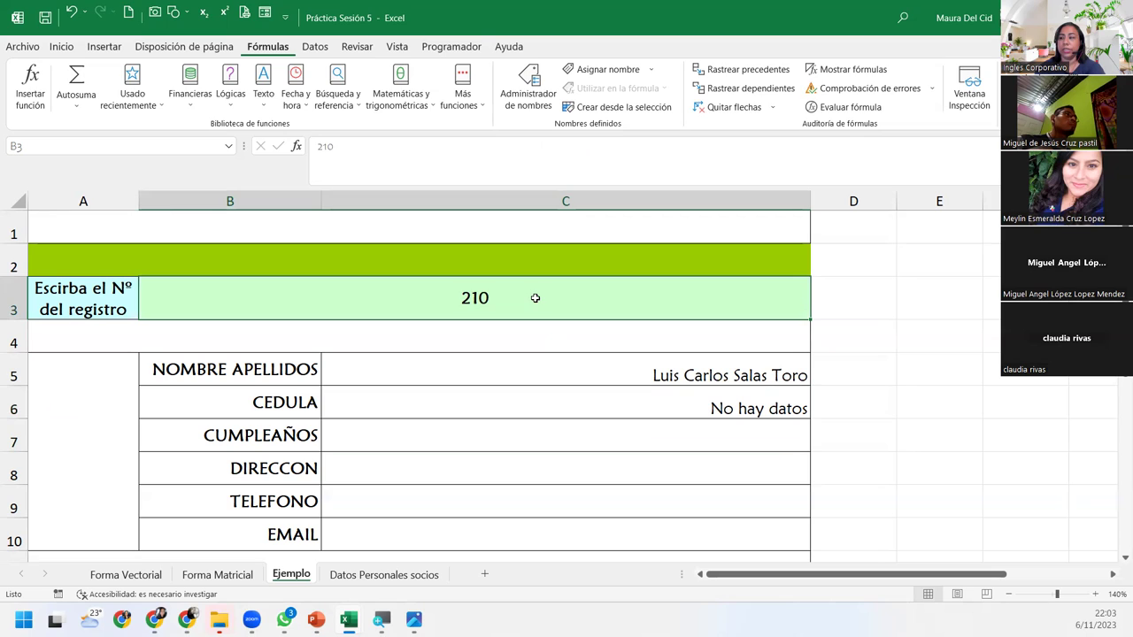
type("111")
key("Return")
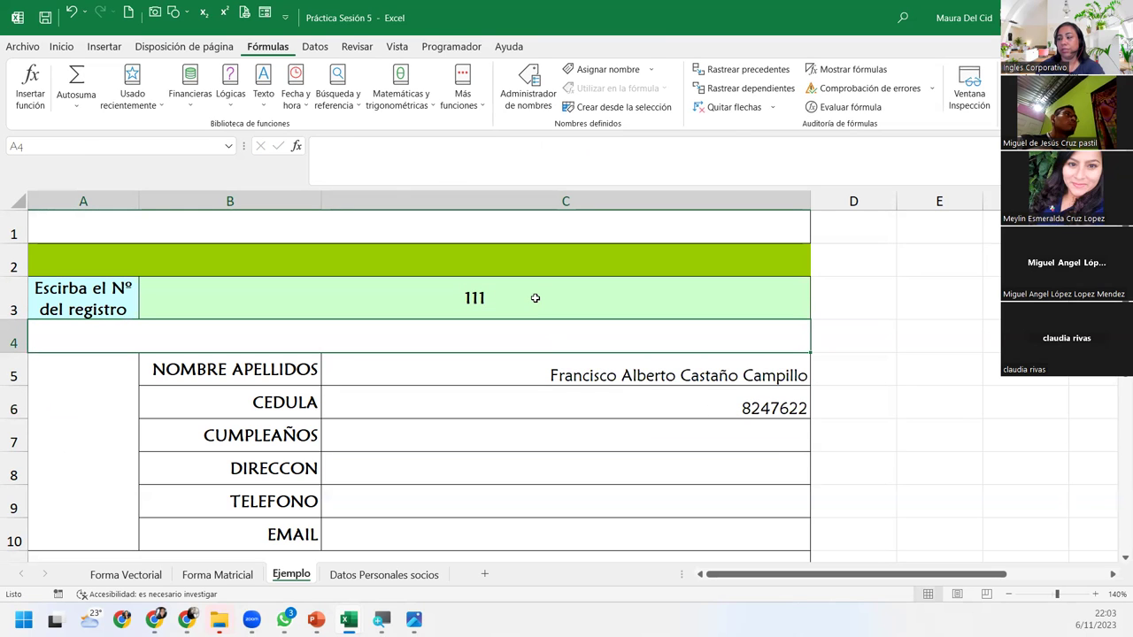
left_click(547, 397)
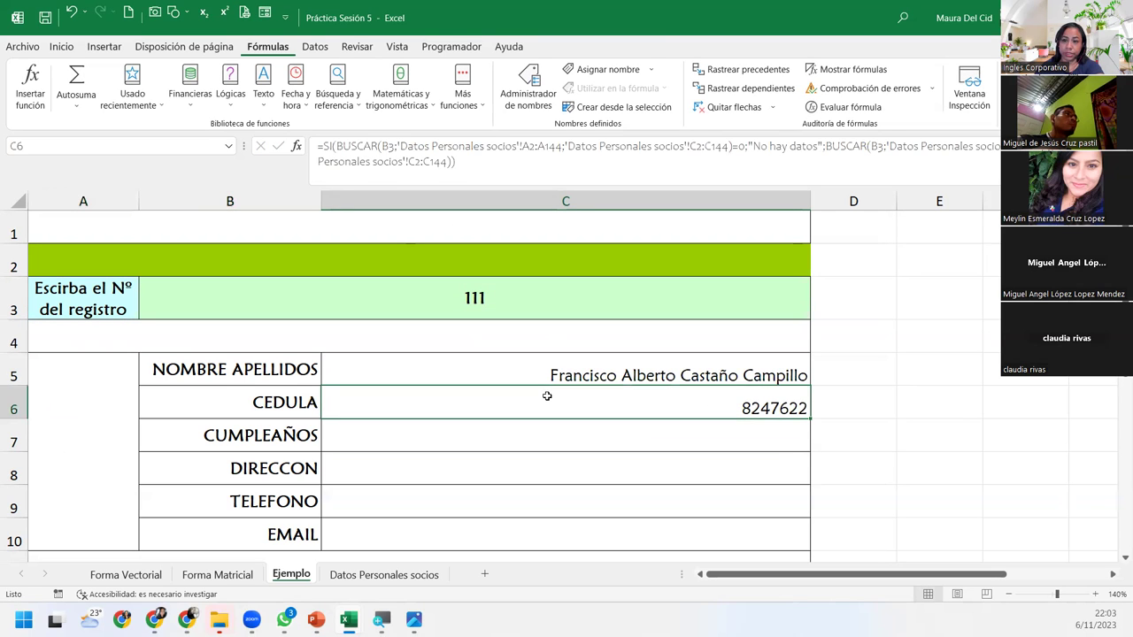
Restore record 210 so C6 shows No hay datos, then look over fields C7–C10
left_click(487, 313)
type("210")
key("Return")
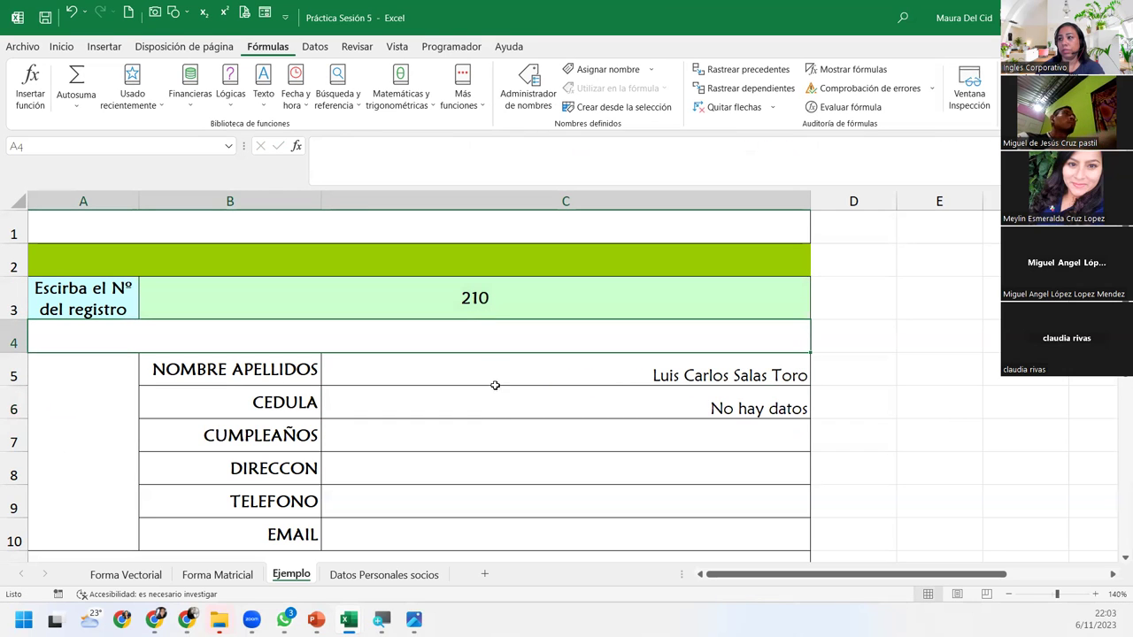
left_click(498, 395)
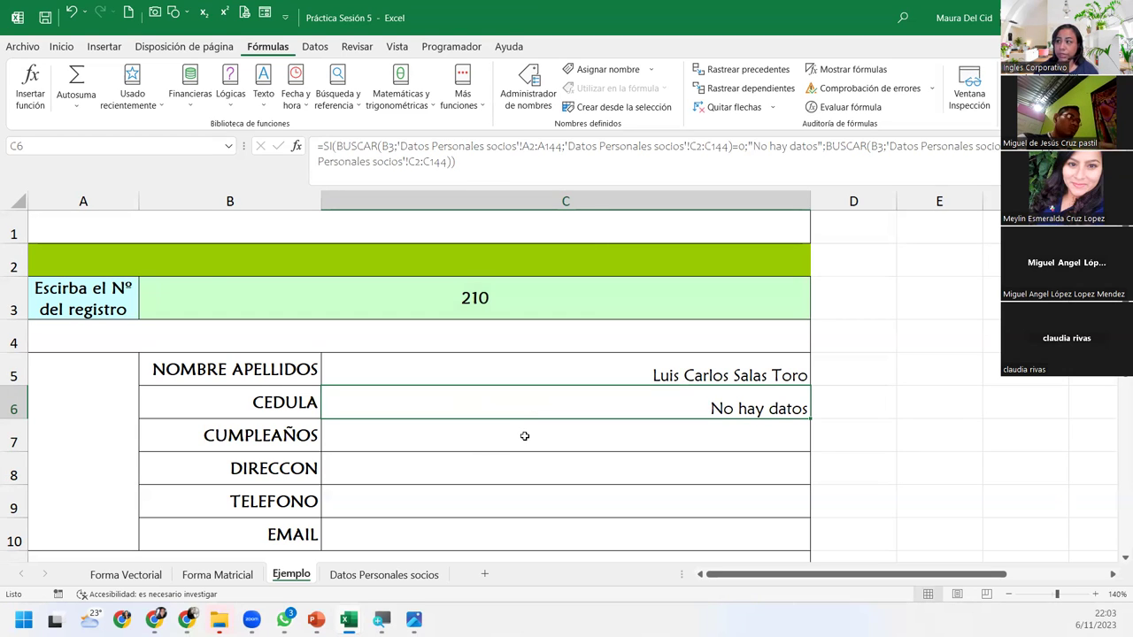
left_click_drag(524, 435, 524, 527)
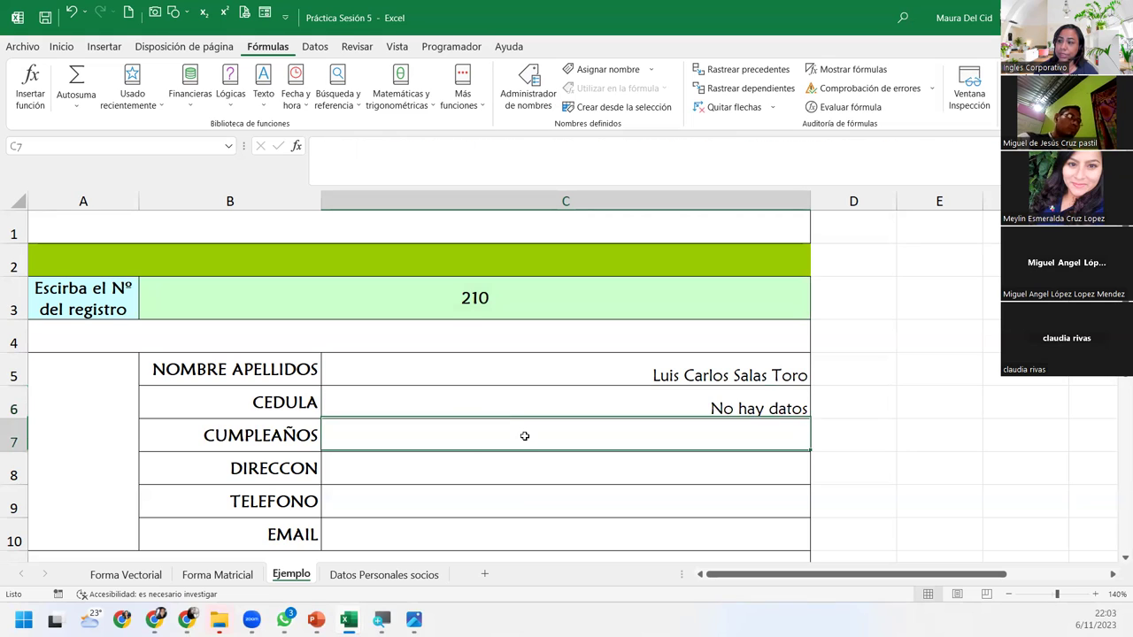
left_click(523, 526)
left_click(533, 467)
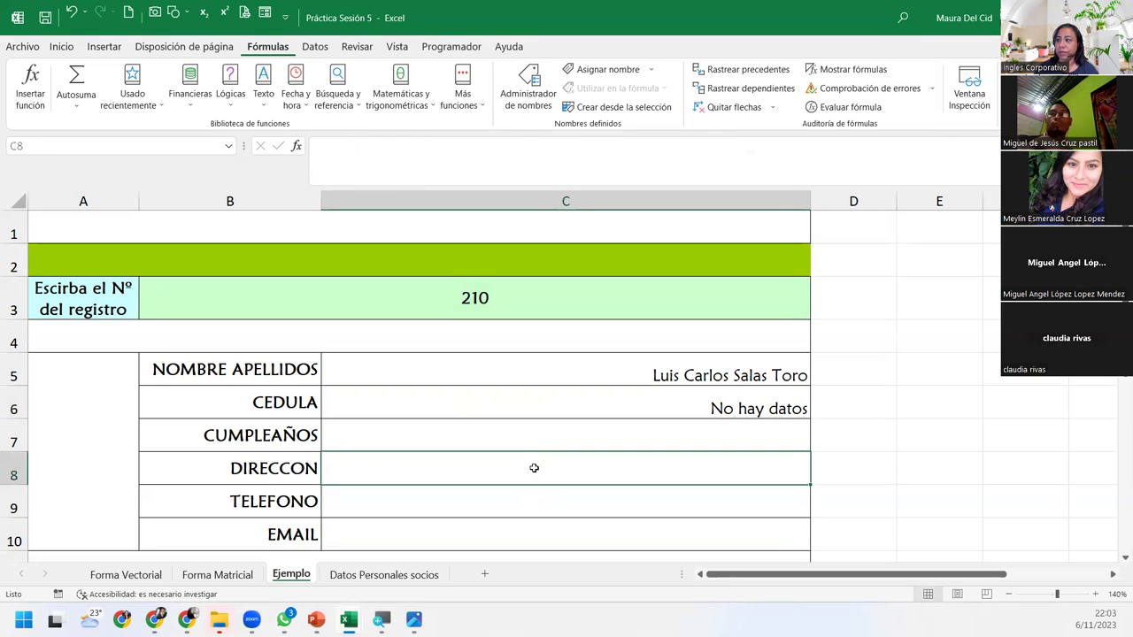
left_click(548, 434)
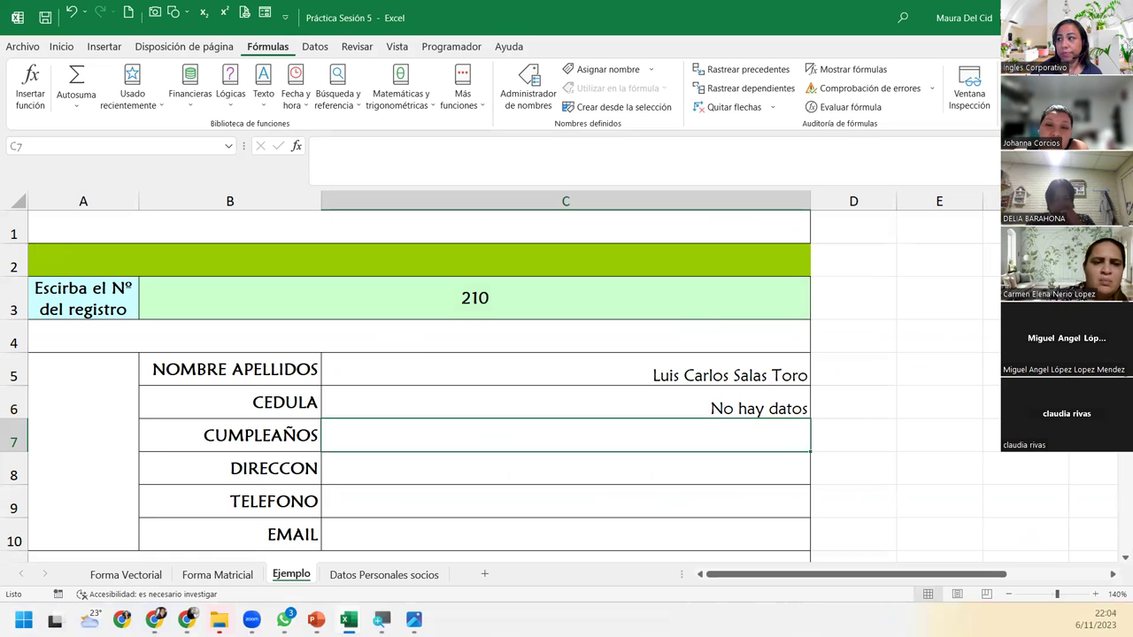
Open the C5 name formula, leave it unchanged, and look over cells C7–C9
left_click(550, 399)
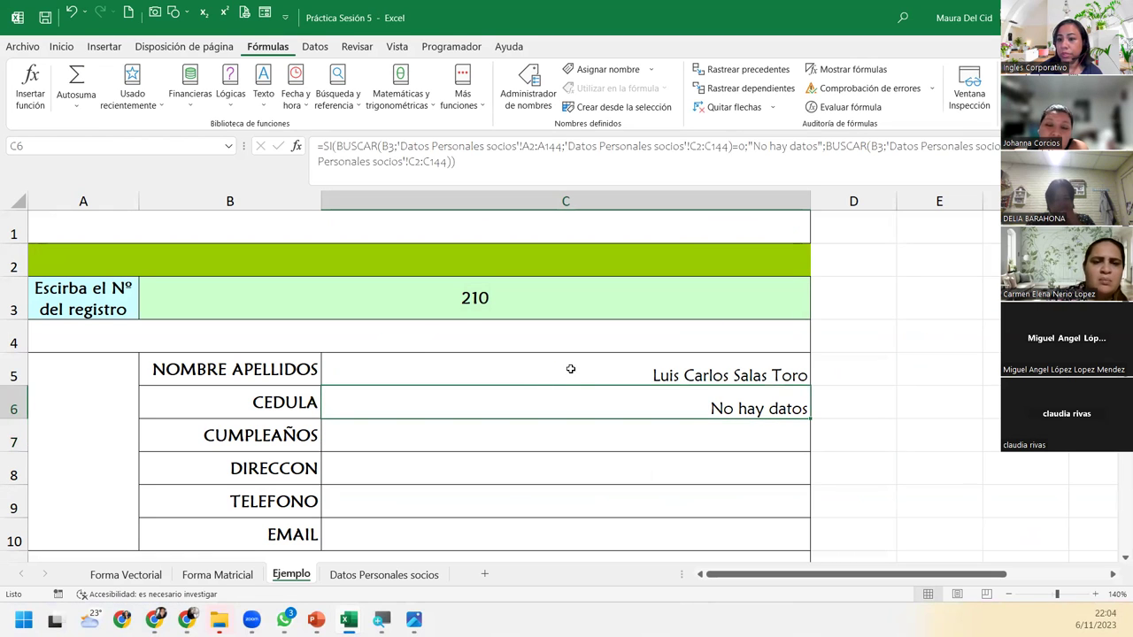
double_click(571, 370)
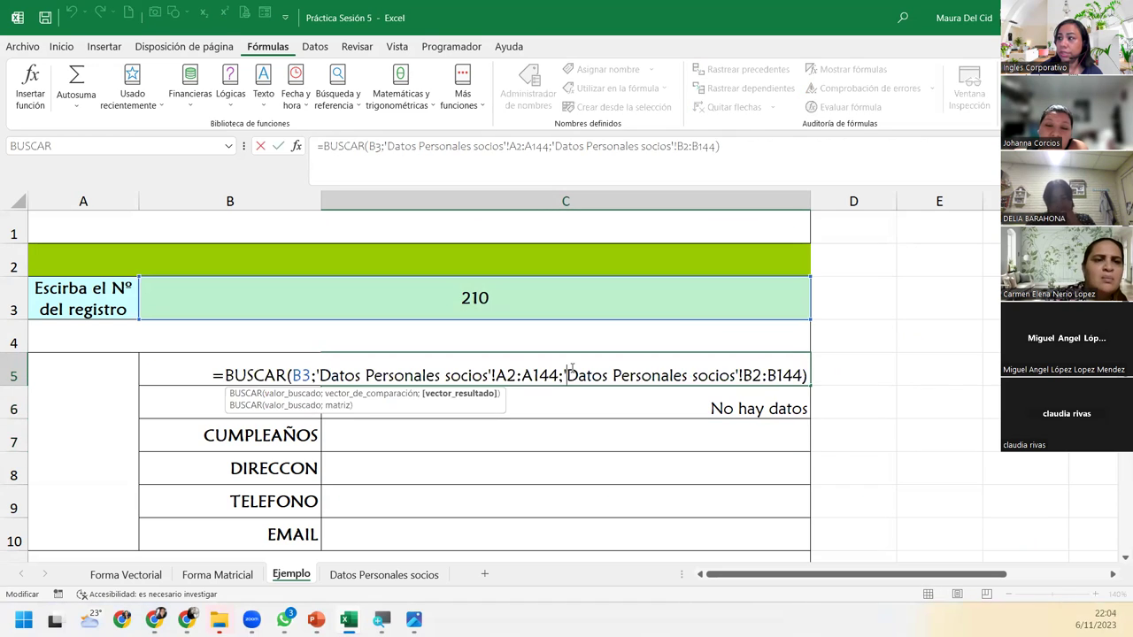
left_click(225, 375)
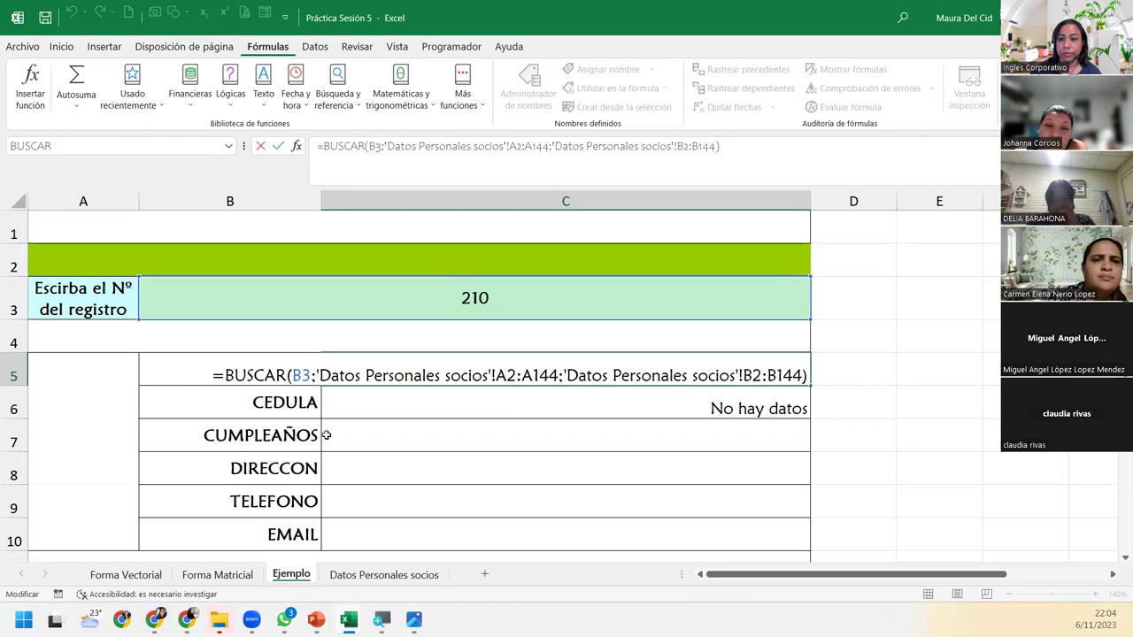
scroll(392, 536, "down", 2)
scroll(395, 539, "up", 2)
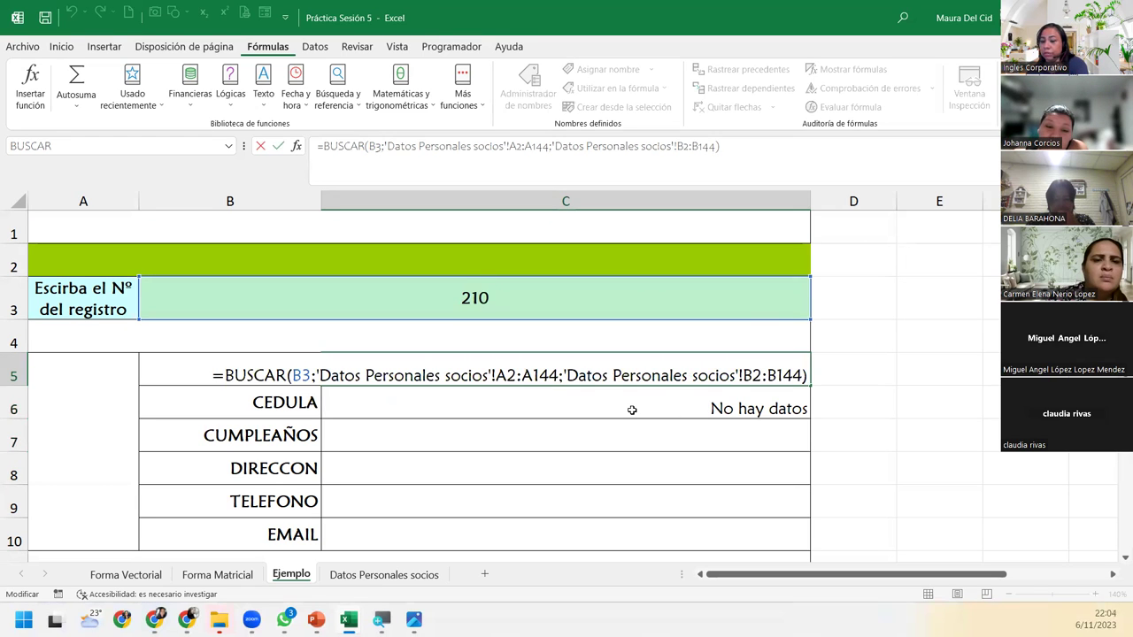
key("Return")
left_click(630, 443)
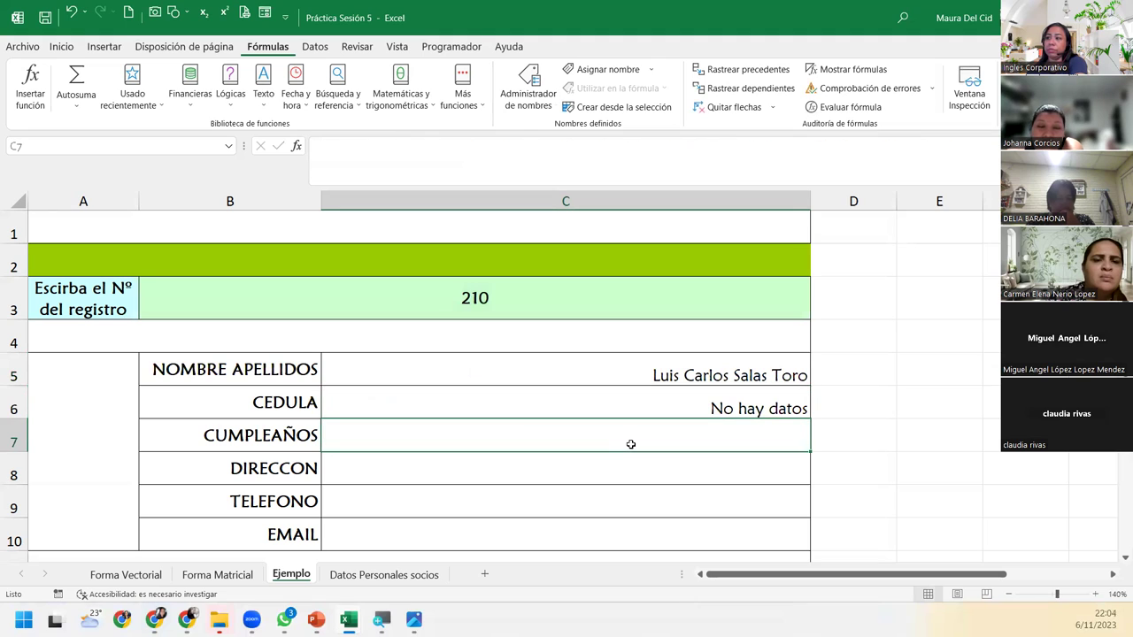
left_click(532, 473)
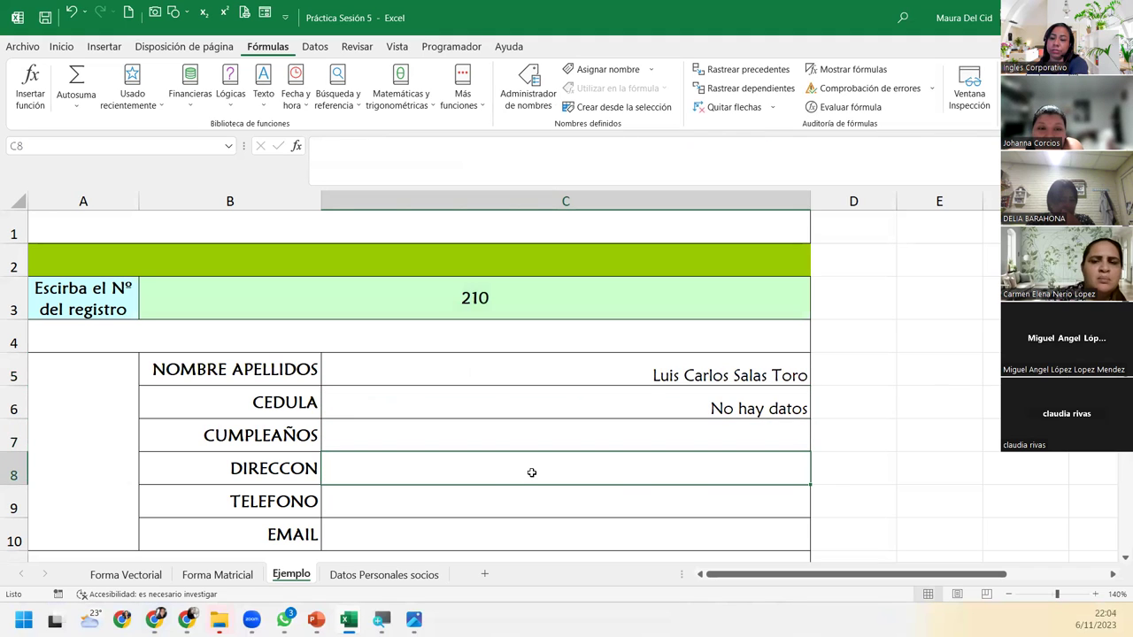
left_click(501, 507)
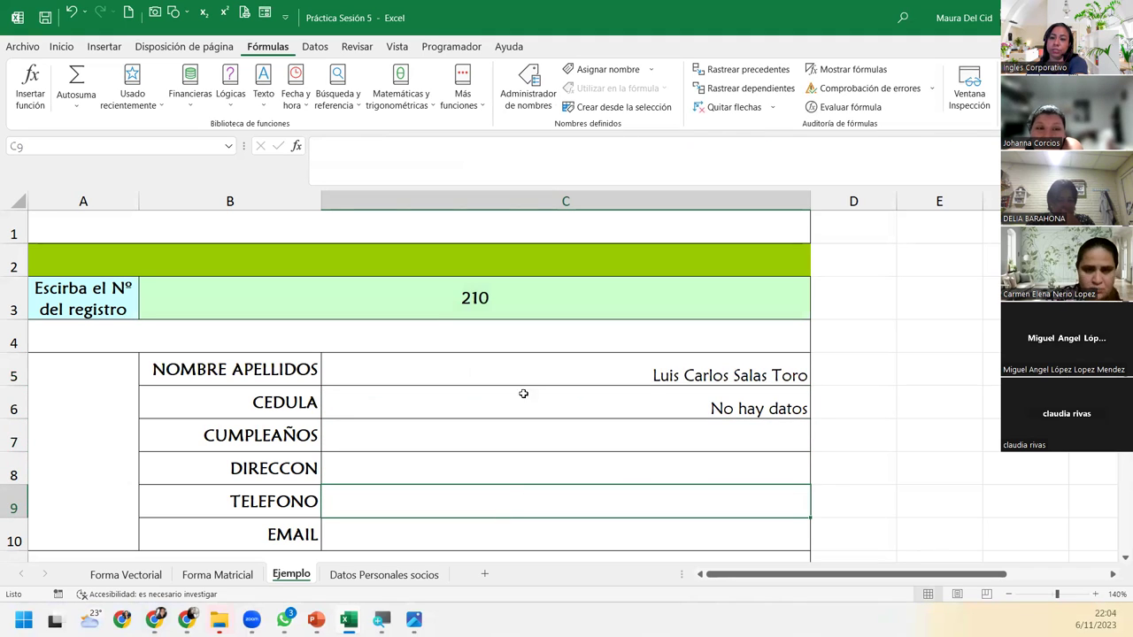
Rewrite C5 as =SI(BUSCAR(...)=0;"No hay datos";BUSCAR(...)) and enter it
double_click(660, 365)
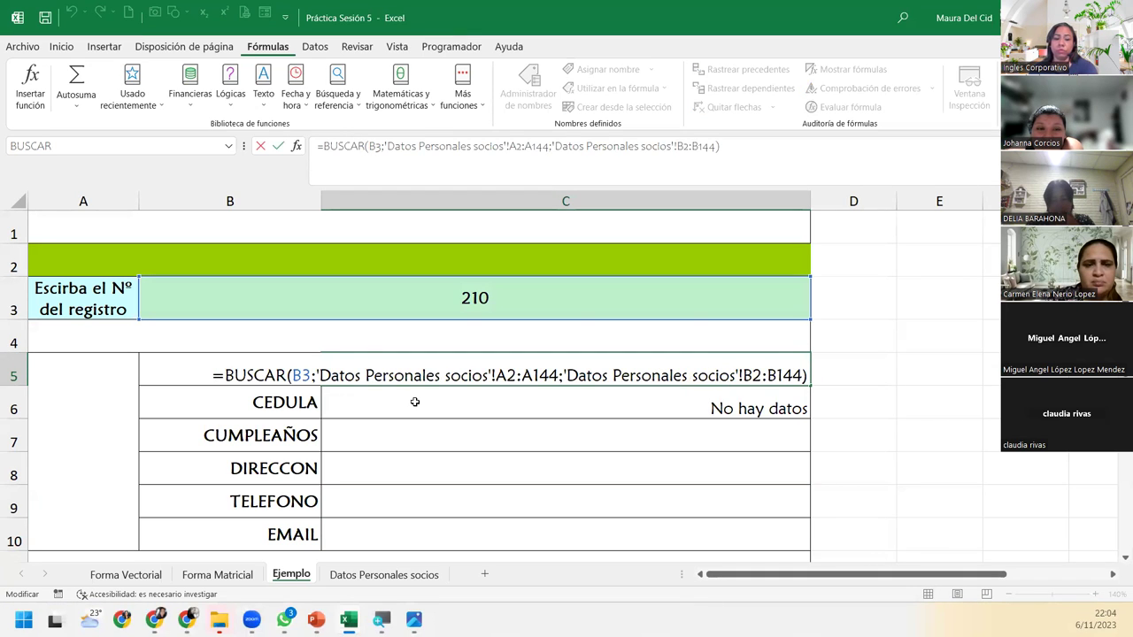
type("si")
key("Tab")
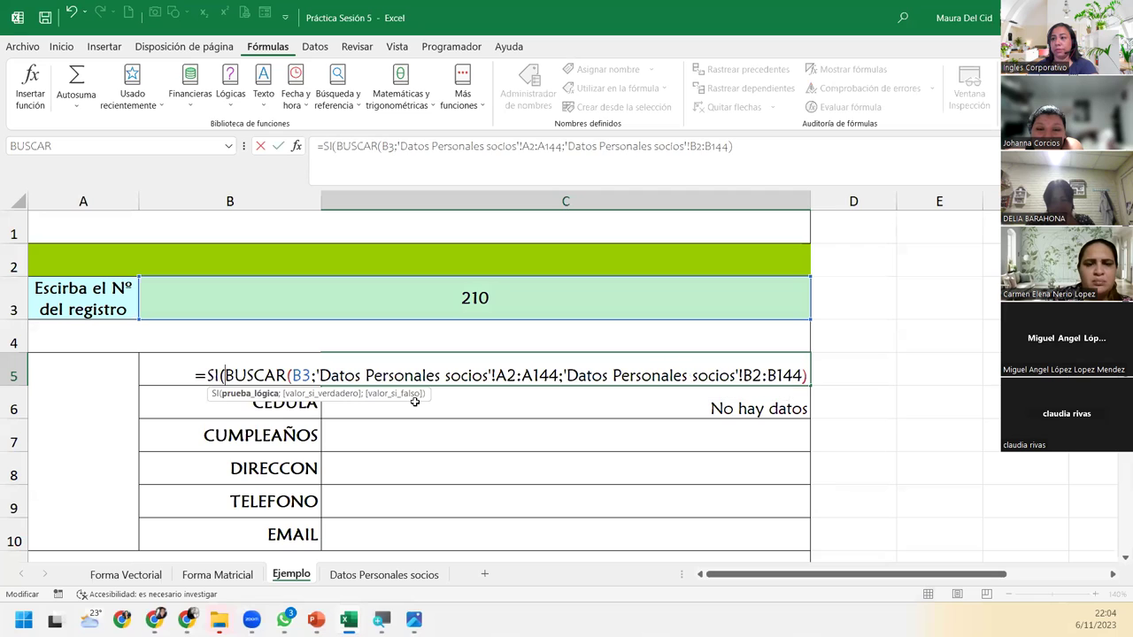
key("shift+Right")
key("shift+Right")
key("shift+Right")
key("shift+Right")
key("shift+Right")
key("shift+Right")
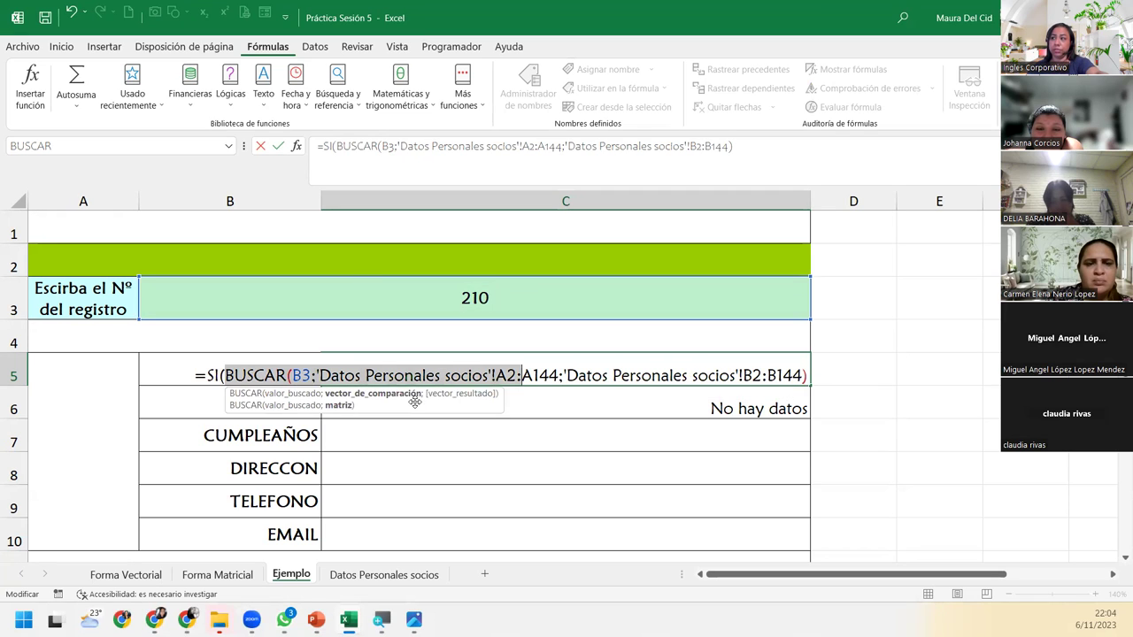
key("shift+Right")
key("shift+Right")
key("shift+Right")
key("shift+Right")
key("shift+Right")
key("shift+Right")
key("ctrl+c")
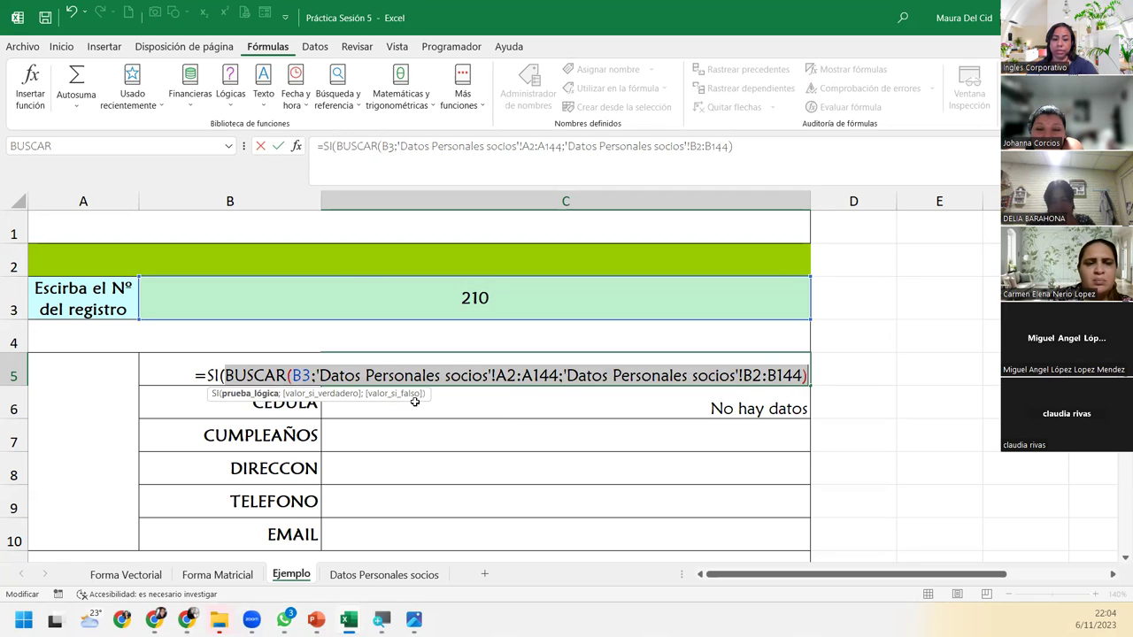
key("Right")
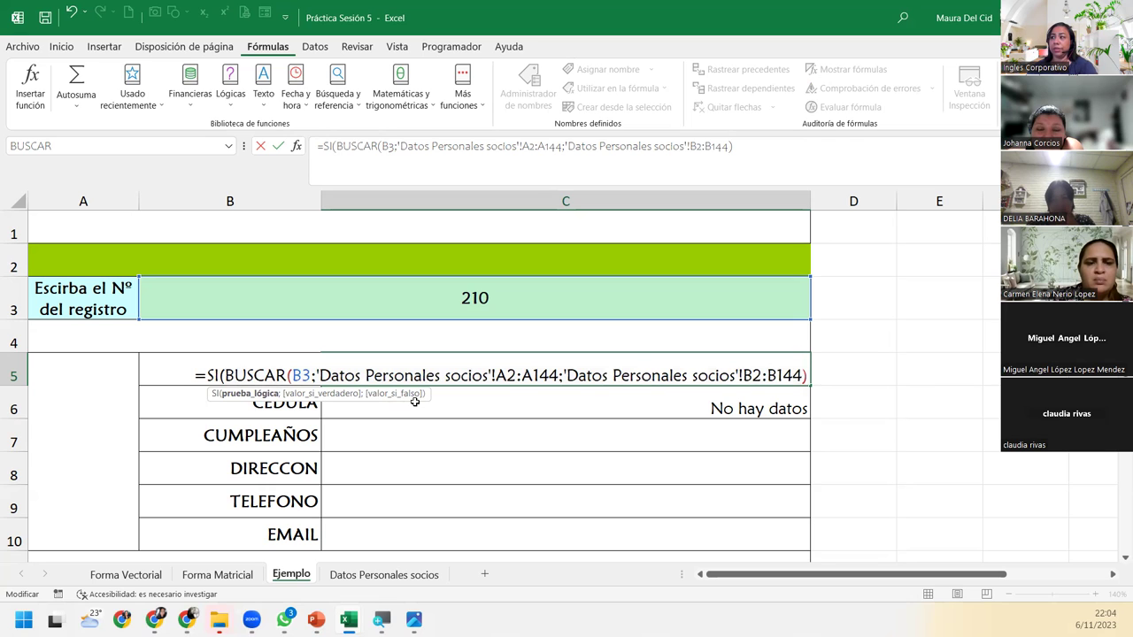
type("=0")
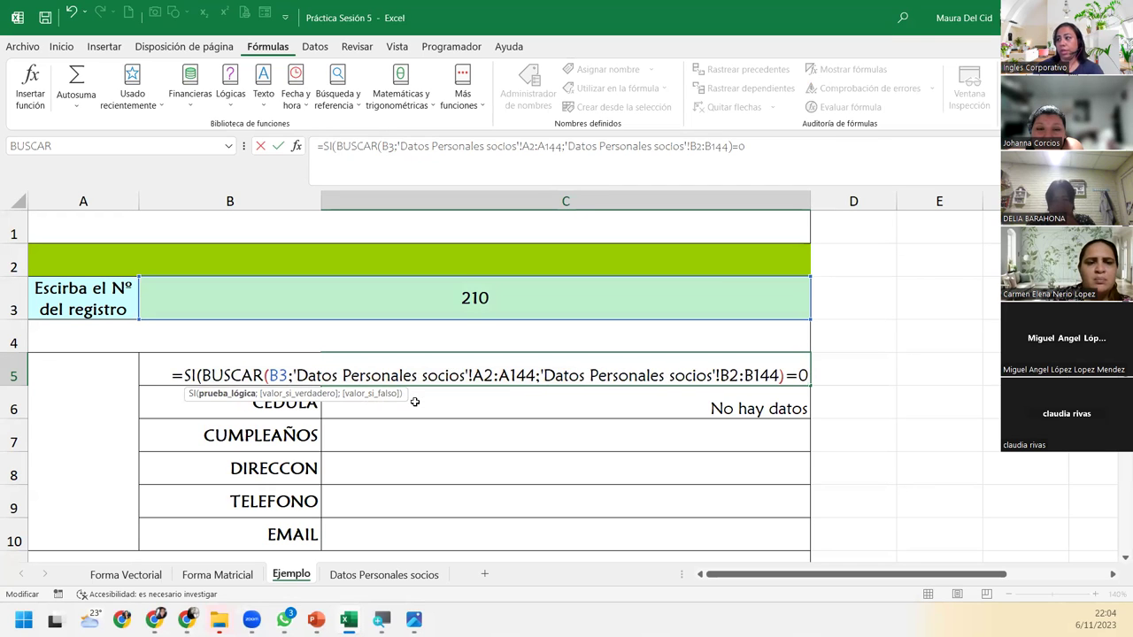
type(";")
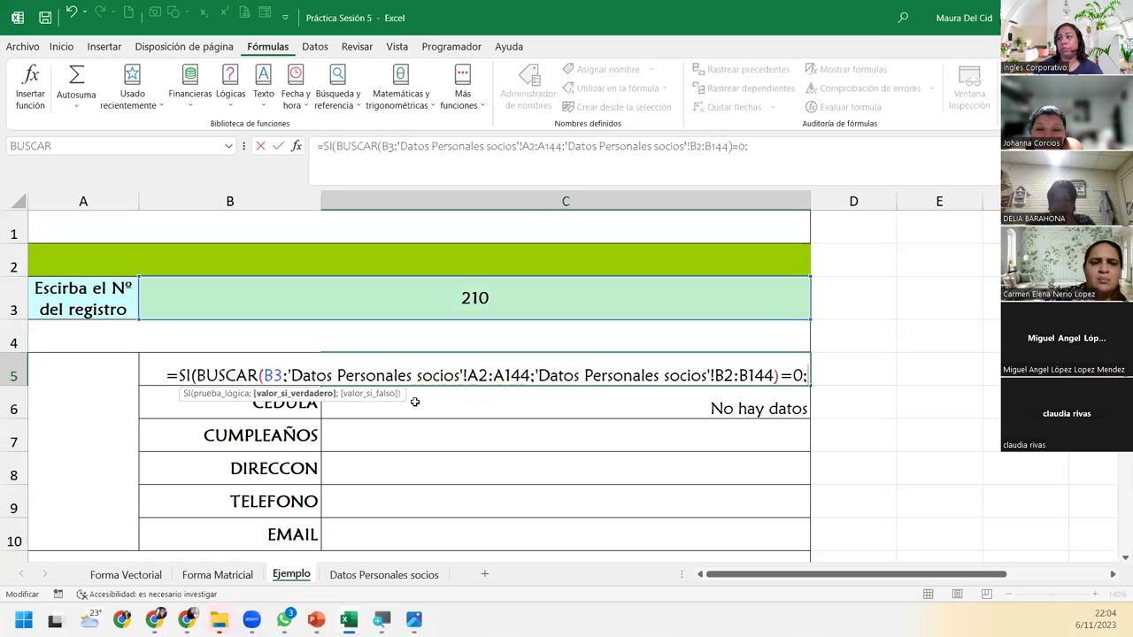
type("\"No hay dat")
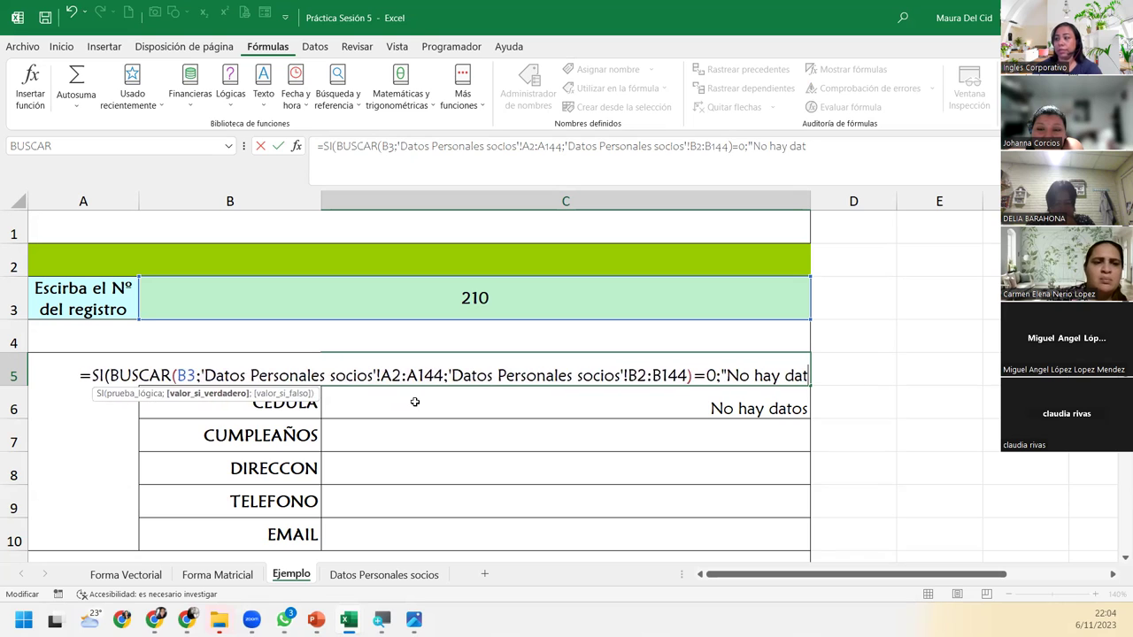
type("os\";")
key("ctrl+v")
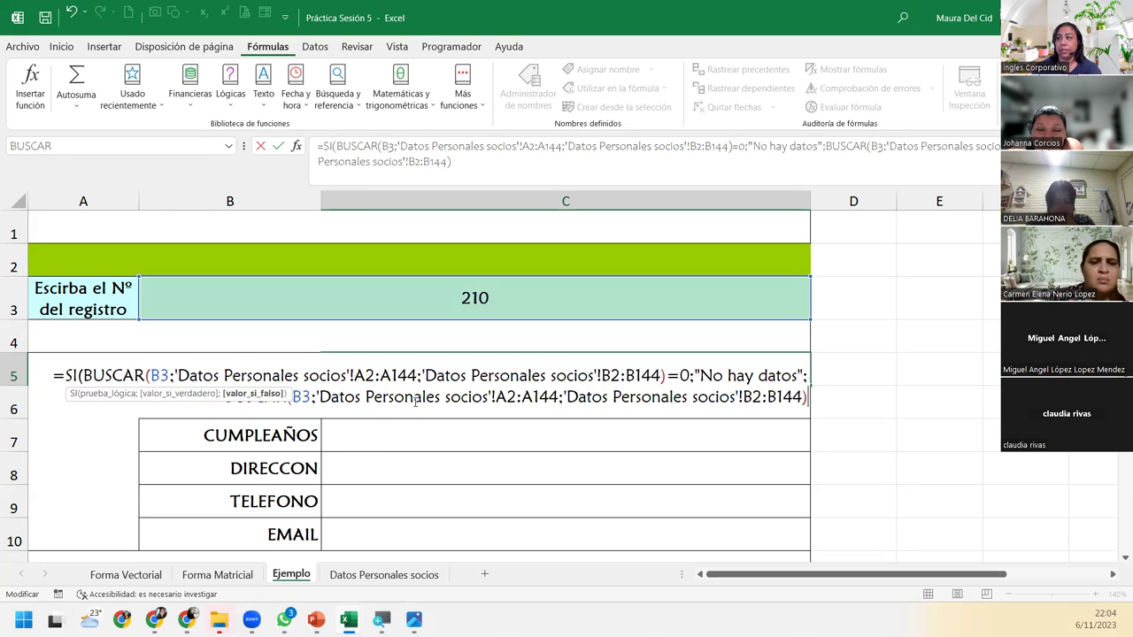
type(")")
key("Return")
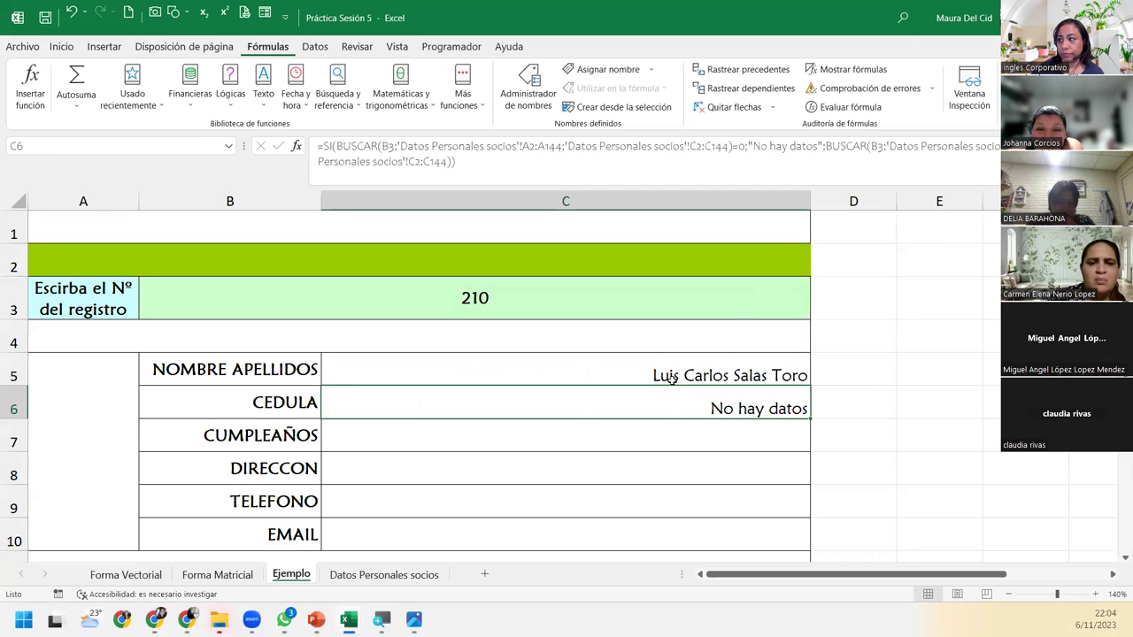
Fix the misspelled address label in B8 so it reads DIRECCIÓN instead of DIRECCON
left_click(632, 435)
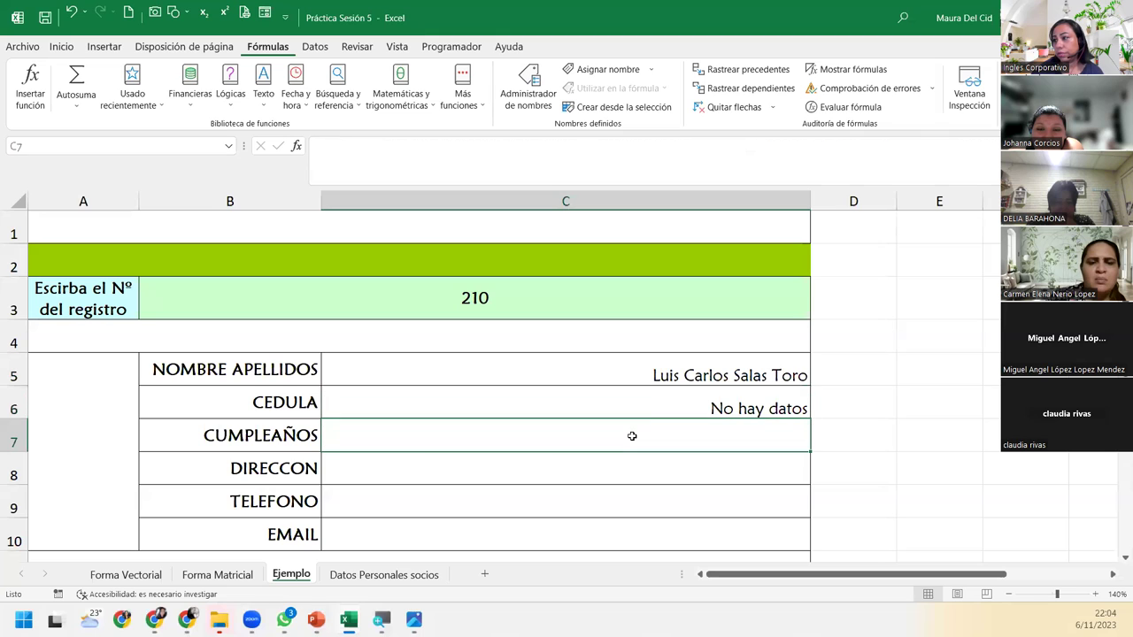
double_click(280, 463)
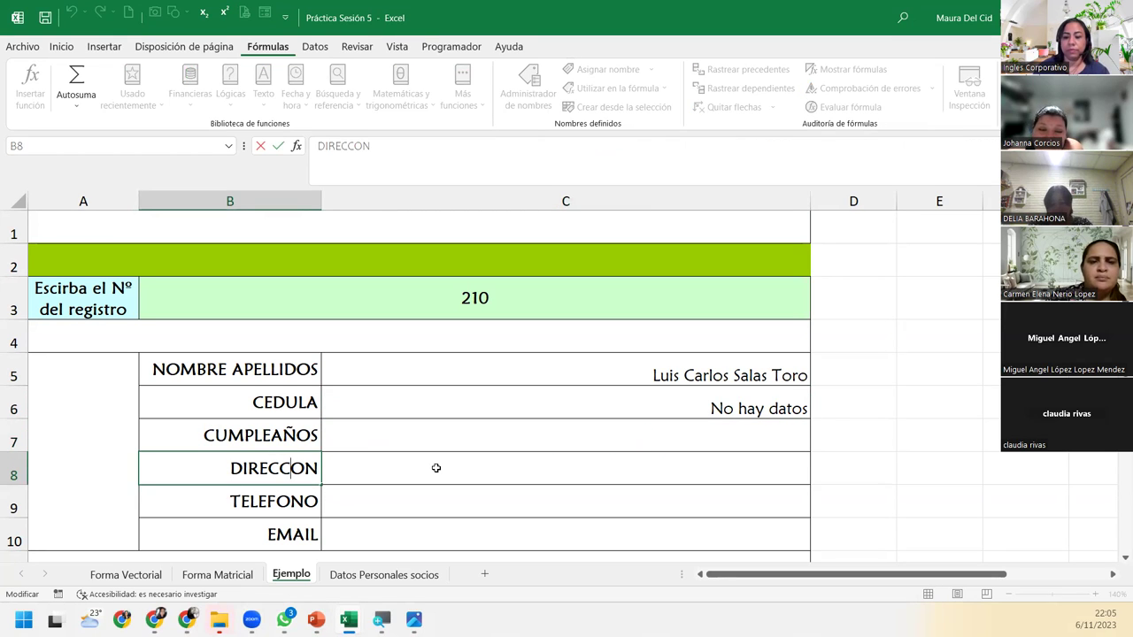
key("Delete")
type("I")
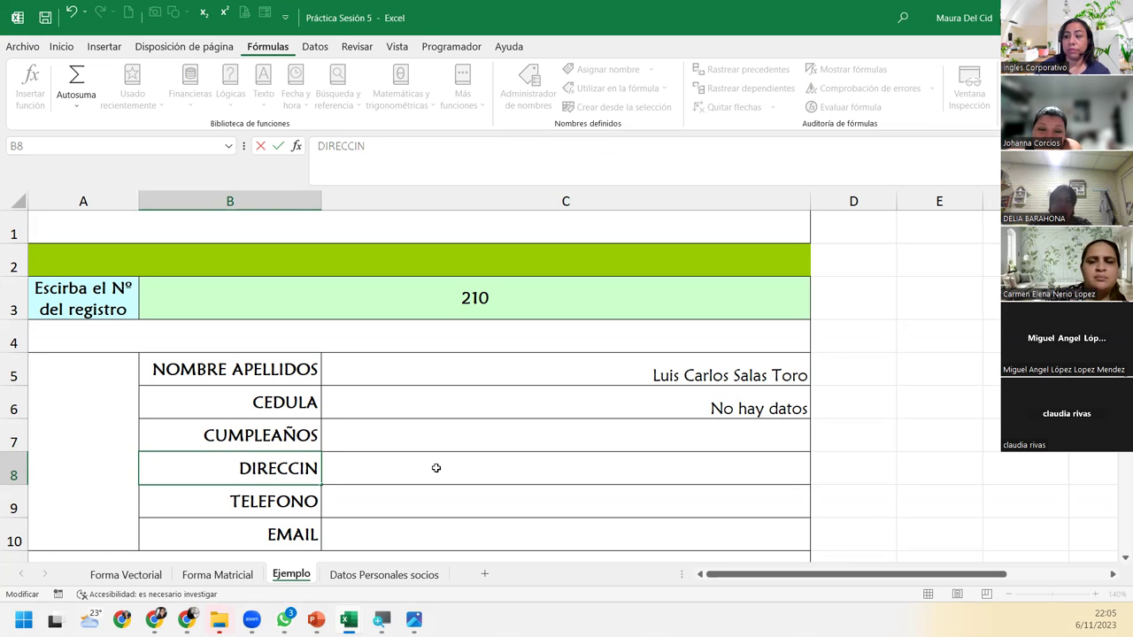
type("Ó")
key("Return")
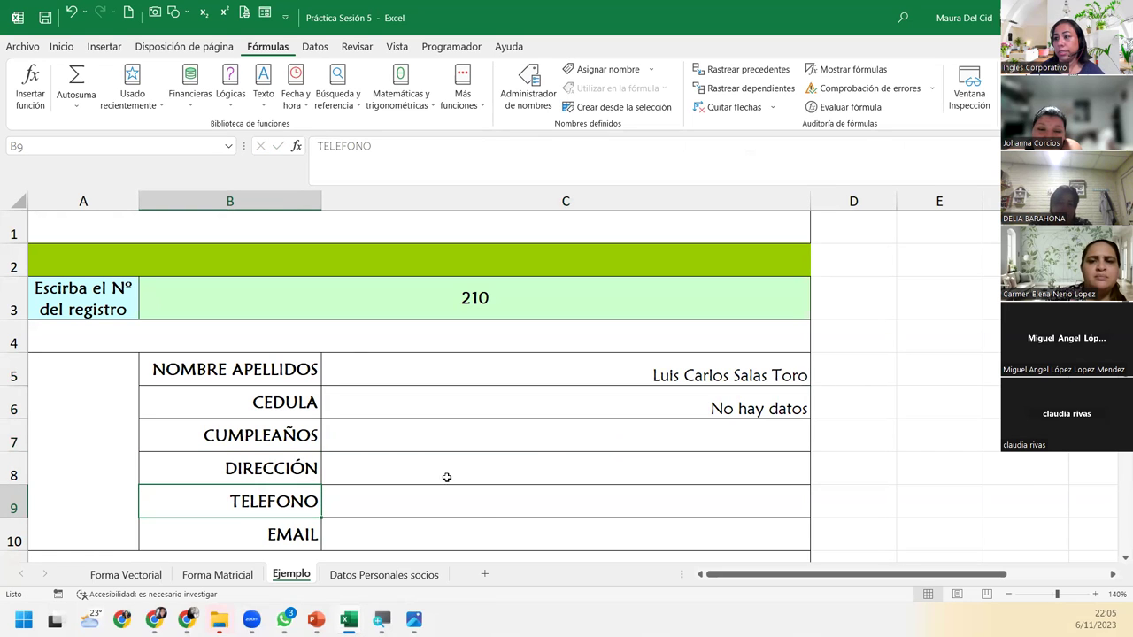
scroll(479, 506, "down", 1)
scroll(620, 496, "up", 1)
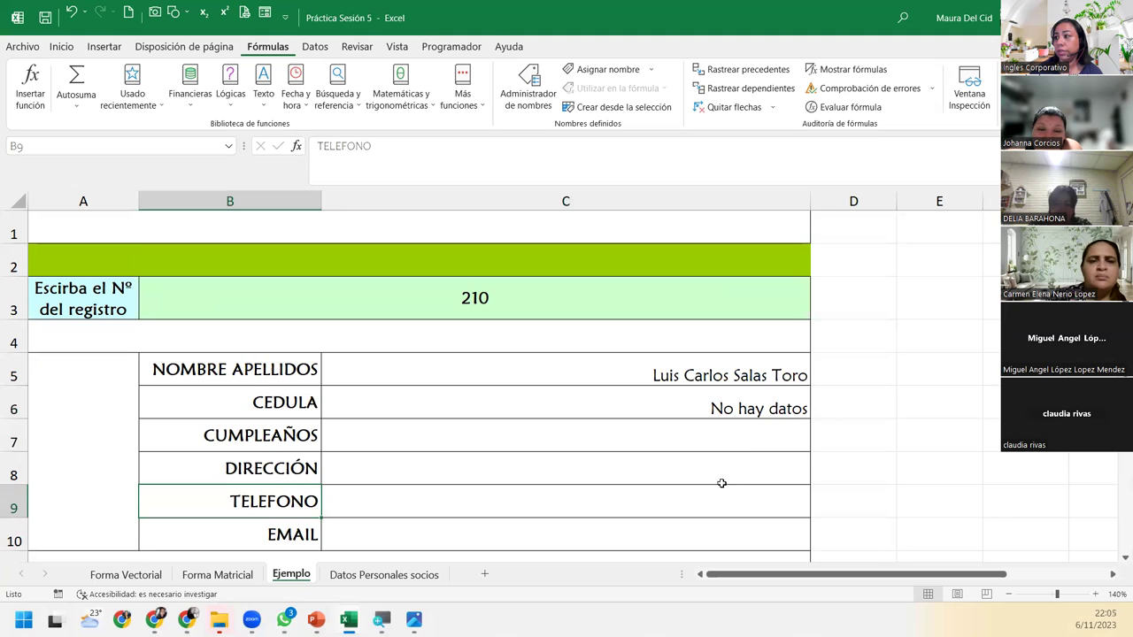
left_click(752, 439)
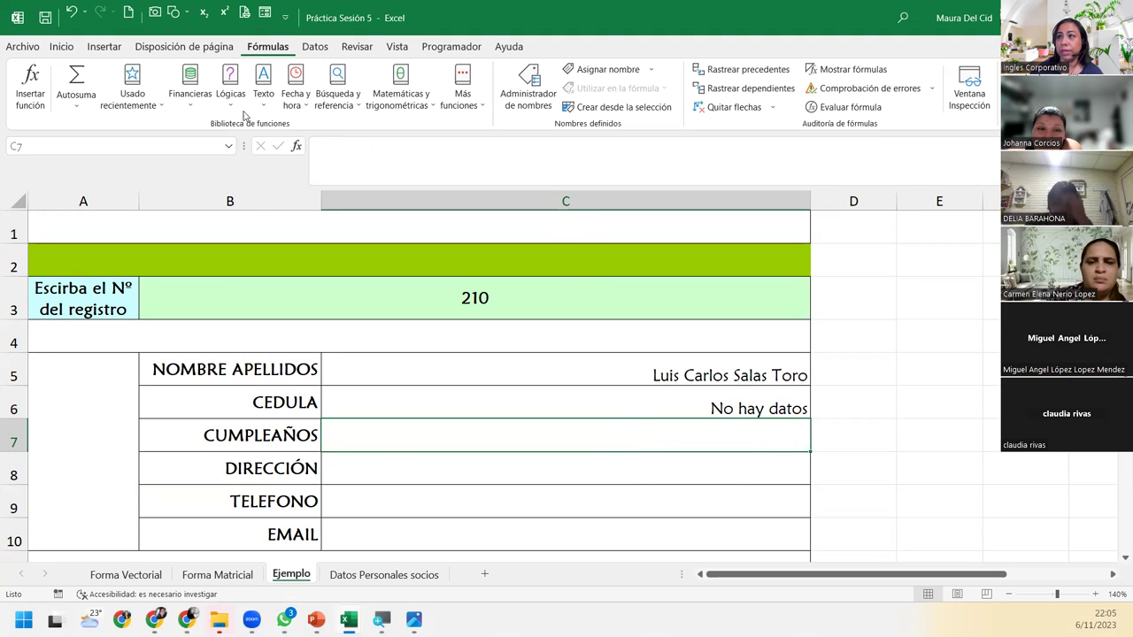
Apply the Fecha corta (short date) format to C7, then return to the CIERRE Y CONCLUSIONES slide
left_click(61, 46)
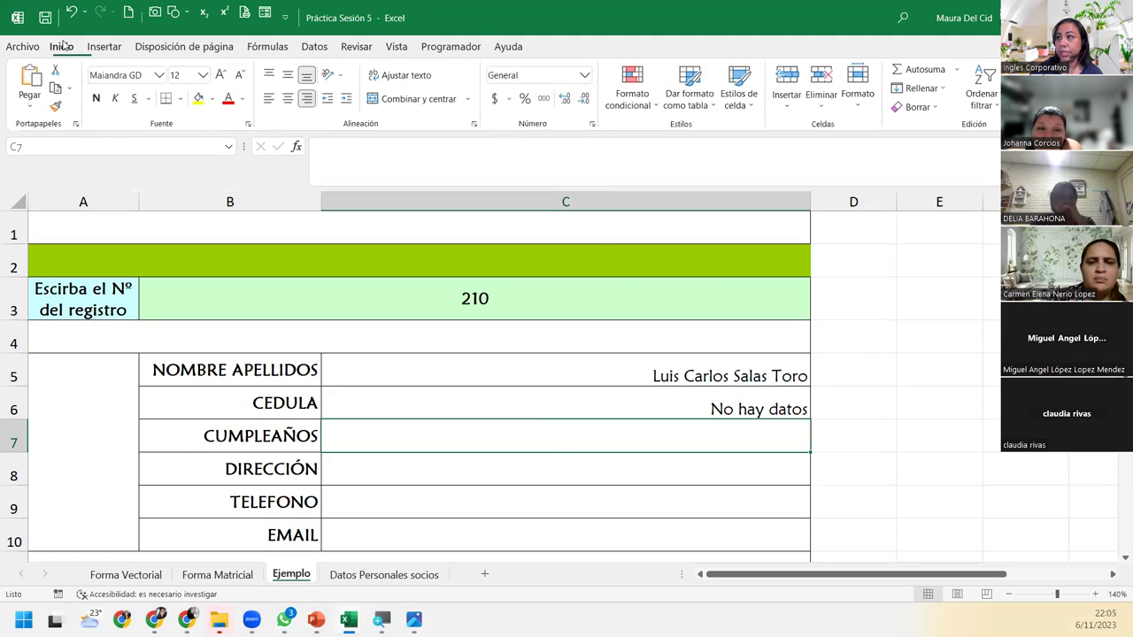
left_click(586, 77)
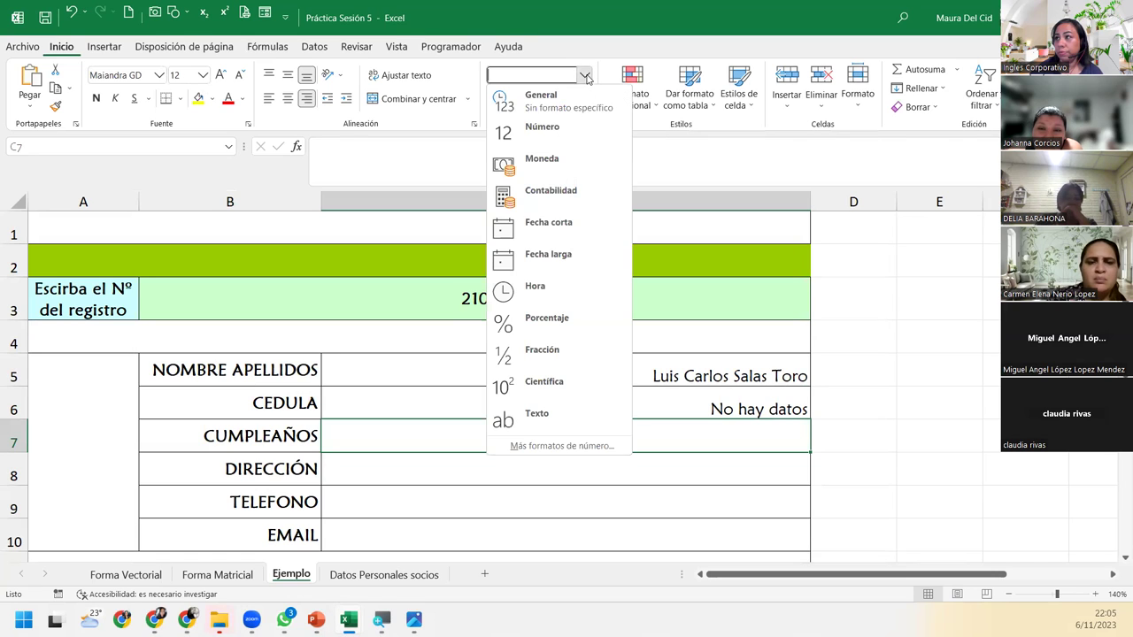
left_click(604, 226)
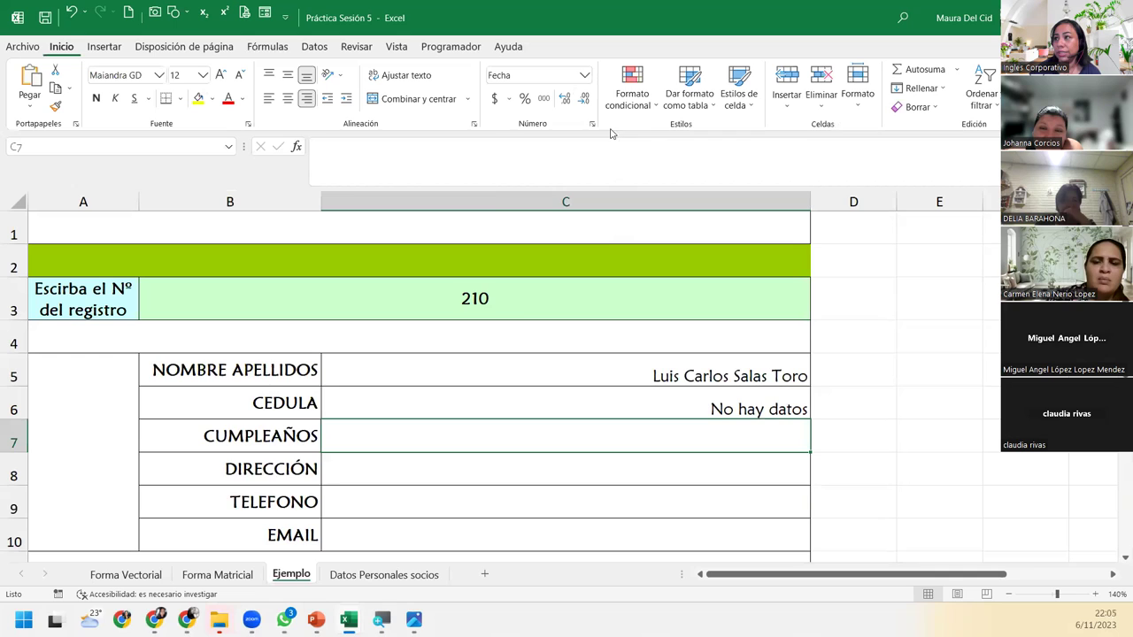
left_click(584, 75)
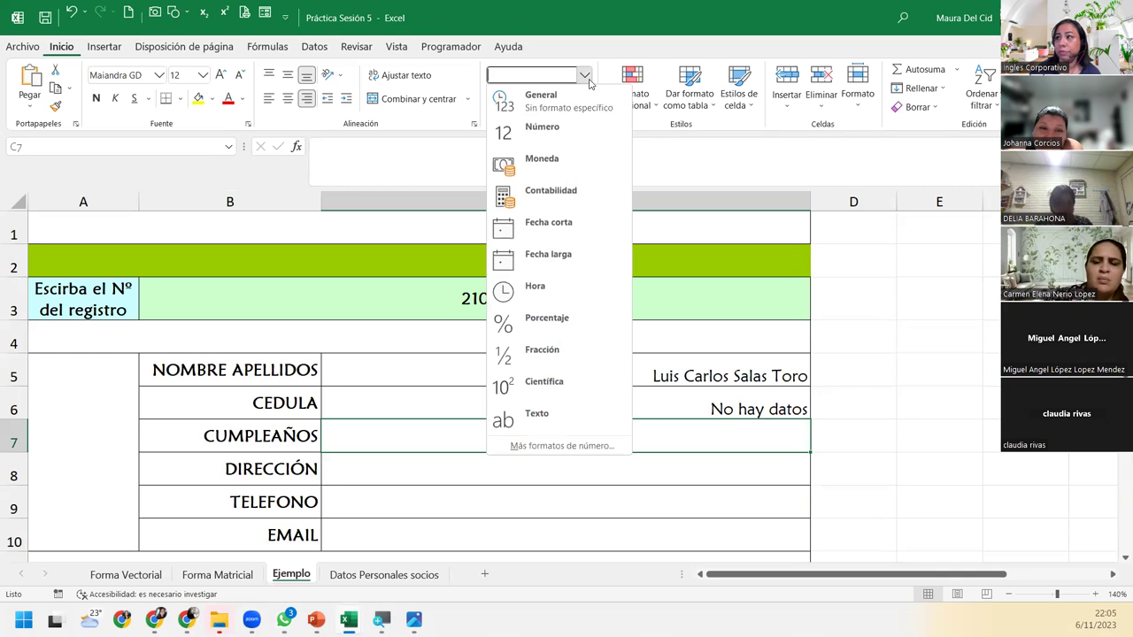
left_click(577, 220)
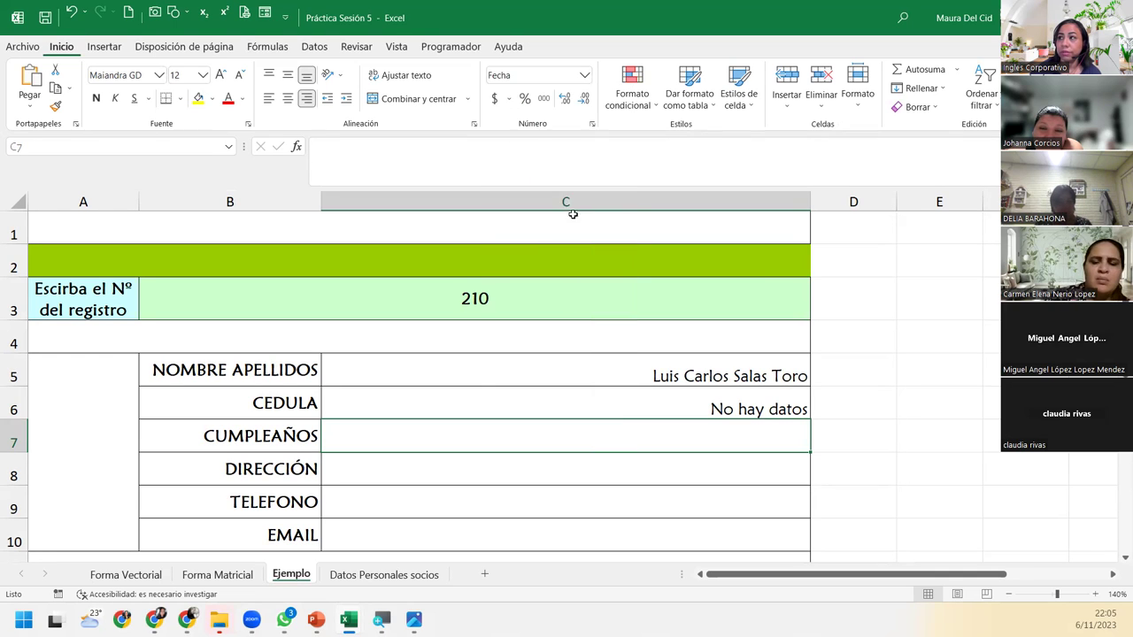
key("alt+Tab")
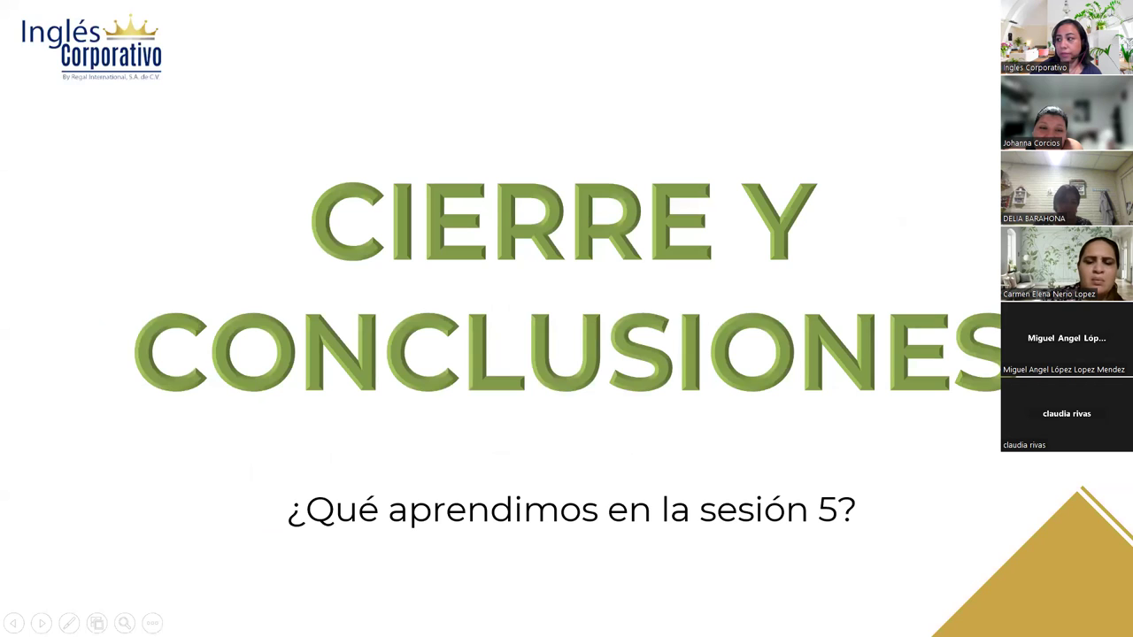